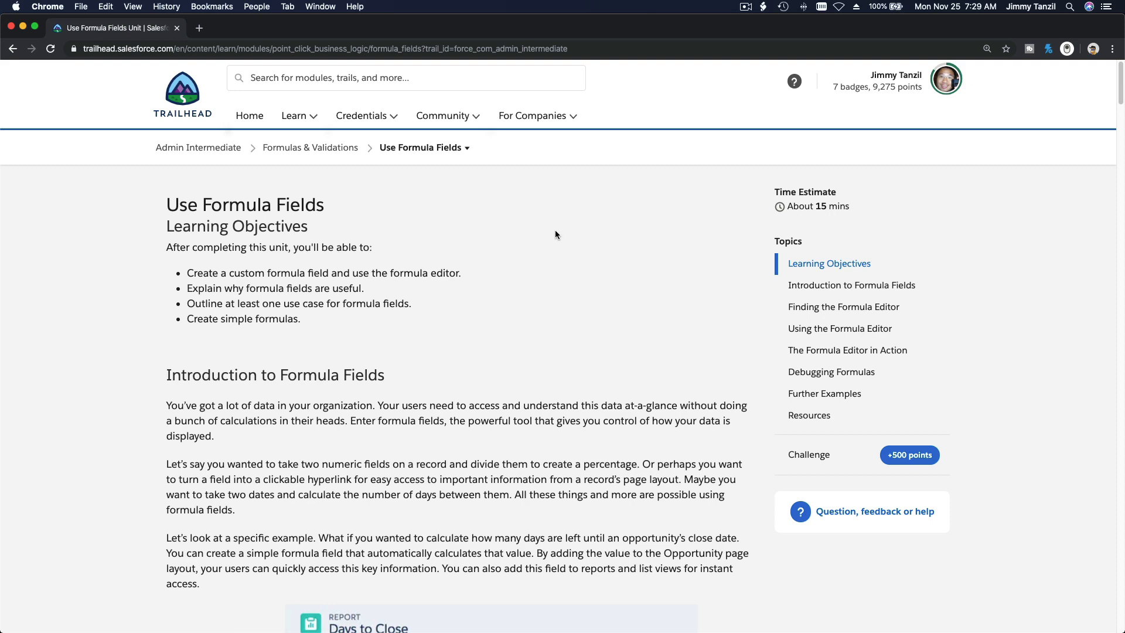
# Step: Read the learning objectives and the introduction to formula fields in the Use Formula Fields unit
pyautogui.scroll(-1, 555, 234)
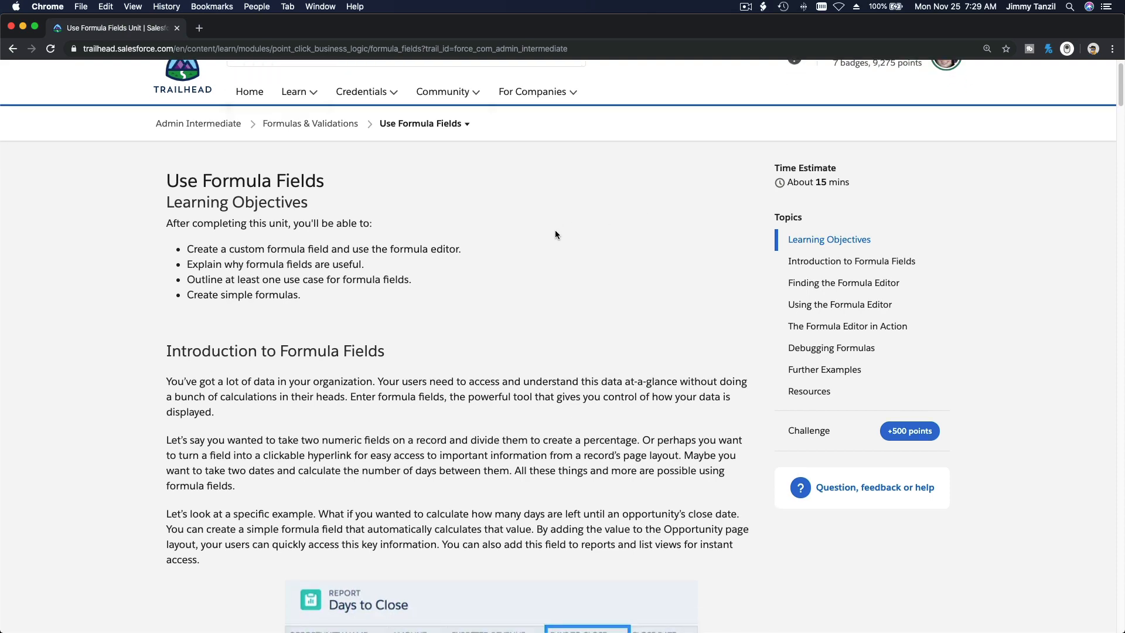
pyautogui.scroll(-8, 555, 234)
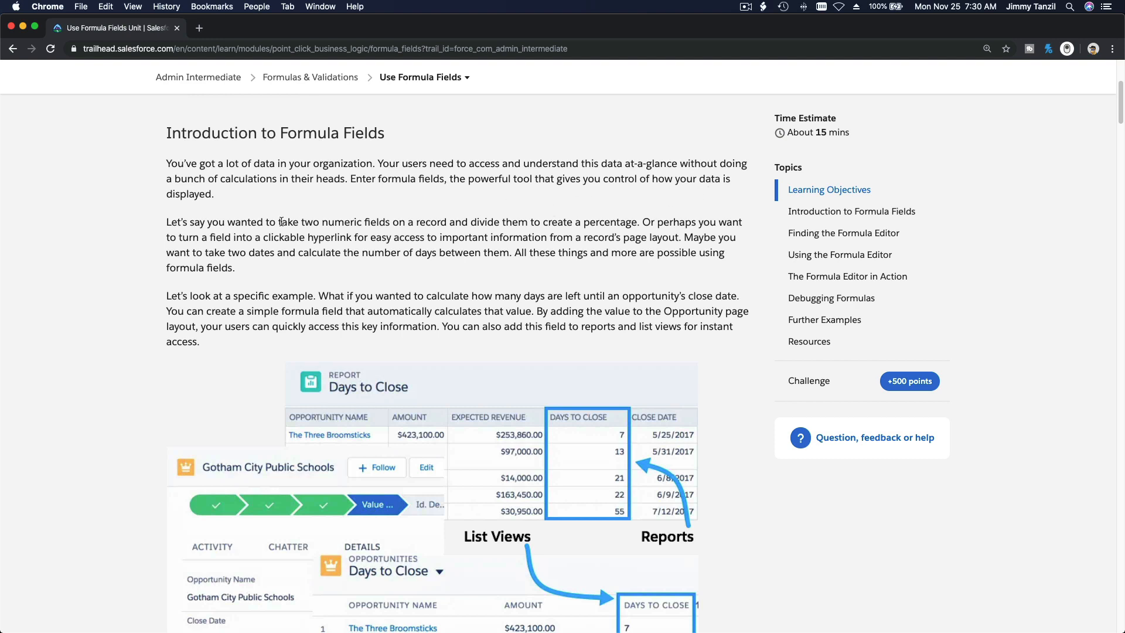
pyautogui.scroll(-2, 205, 211)
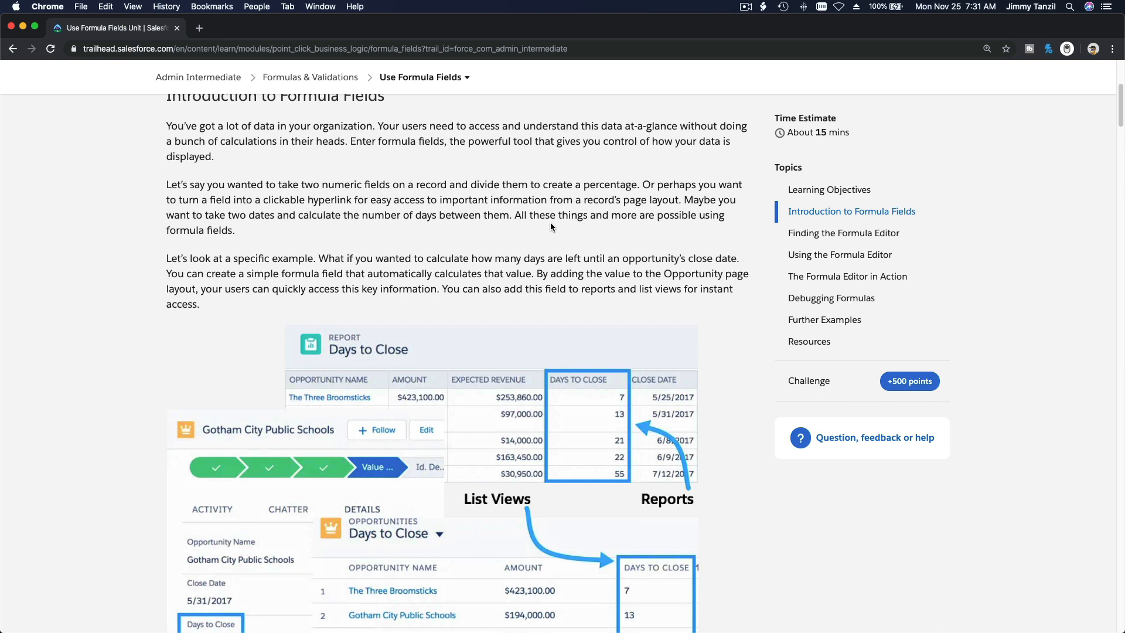
pyautogui.scroll(2, 550, 225)
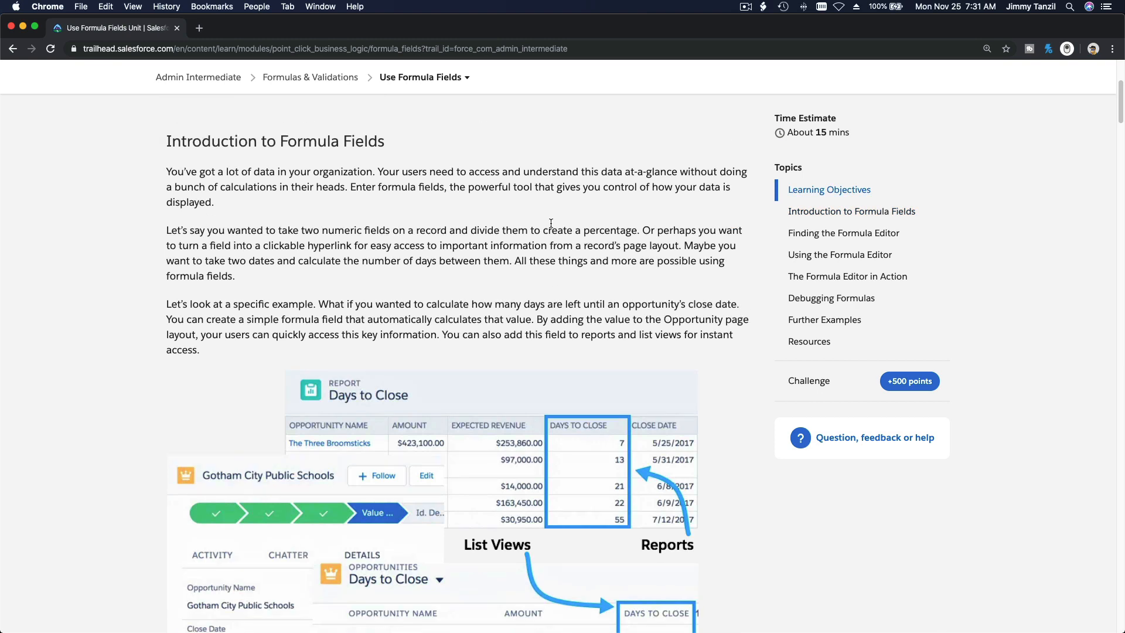
pyautogui.scroll(2, 550, 223)
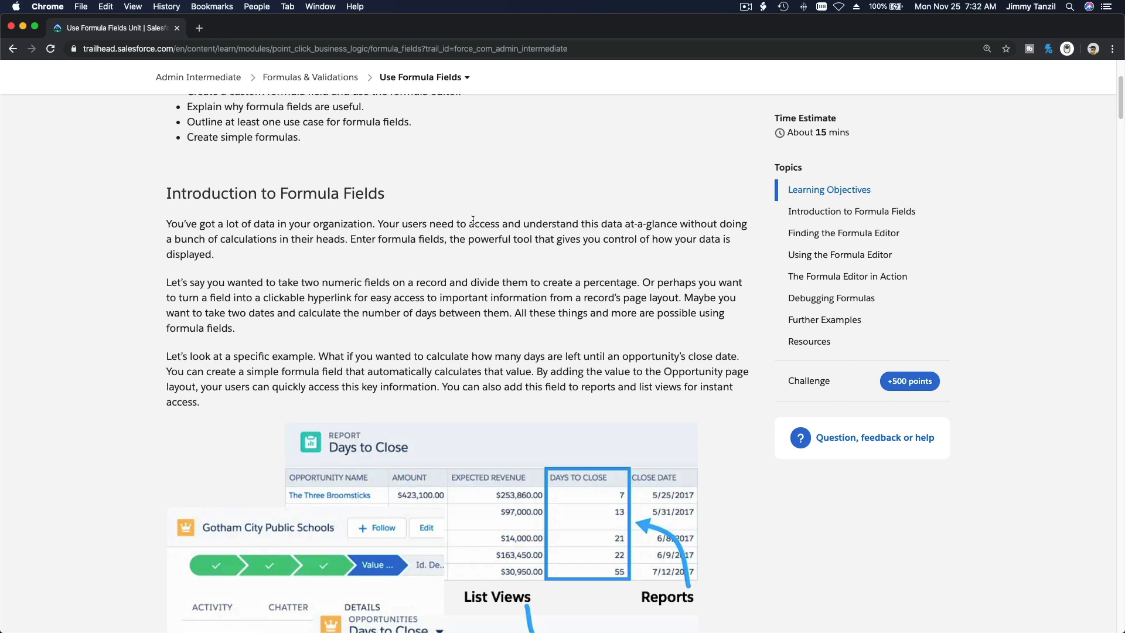
pyautogui.scroll(5, 471, 197)
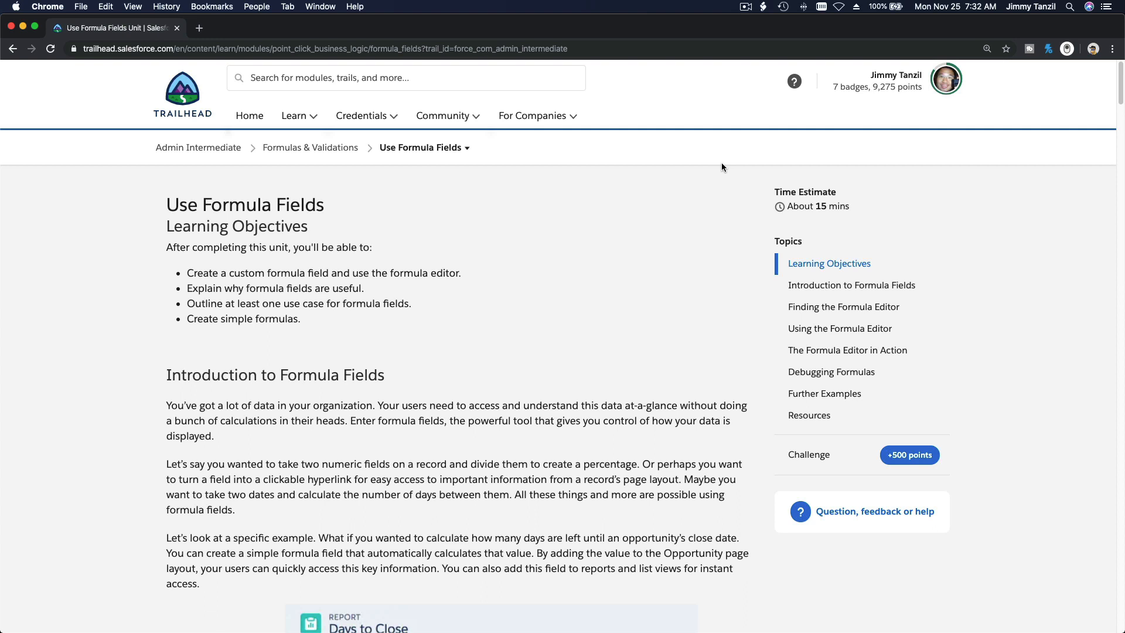
# Step: Launch the Admin Intermediate playground from the hands-on orgs list and close the orgs page
pyautogui.click(945, 79)
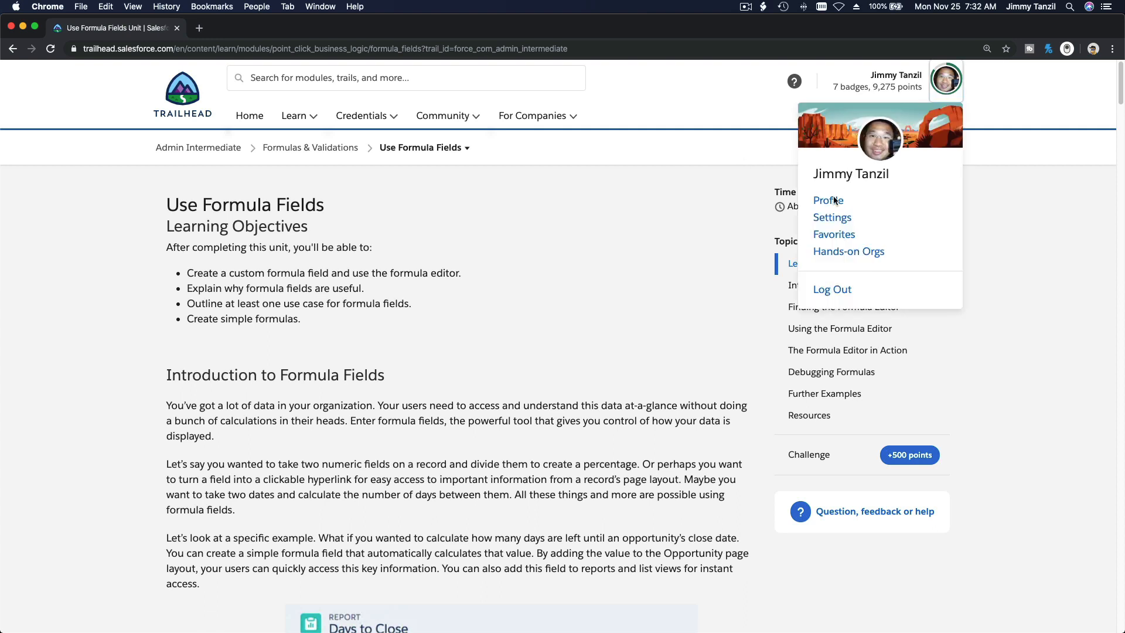
pyautogui.click(834, 253)
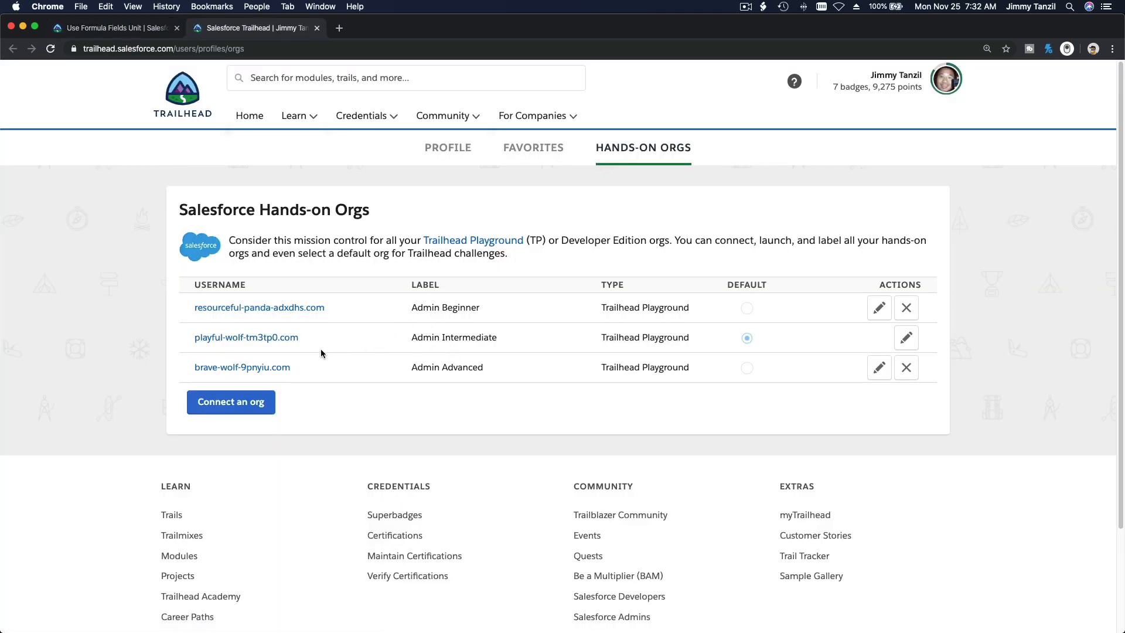
pyautogui.click(287, 341)
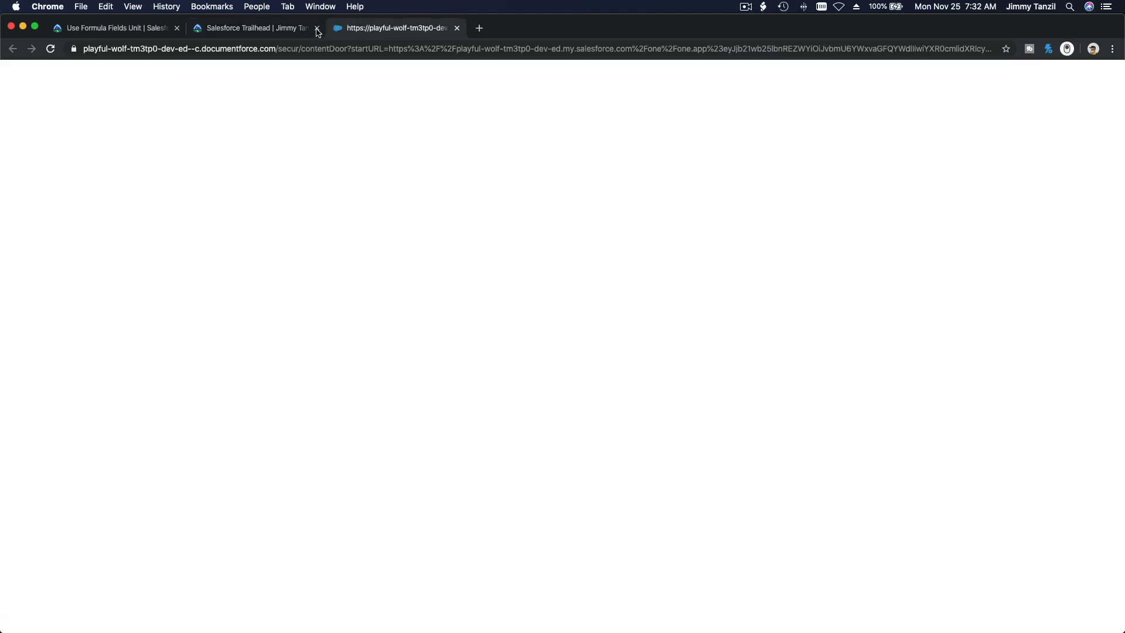
pyautogui.click(317, 29)
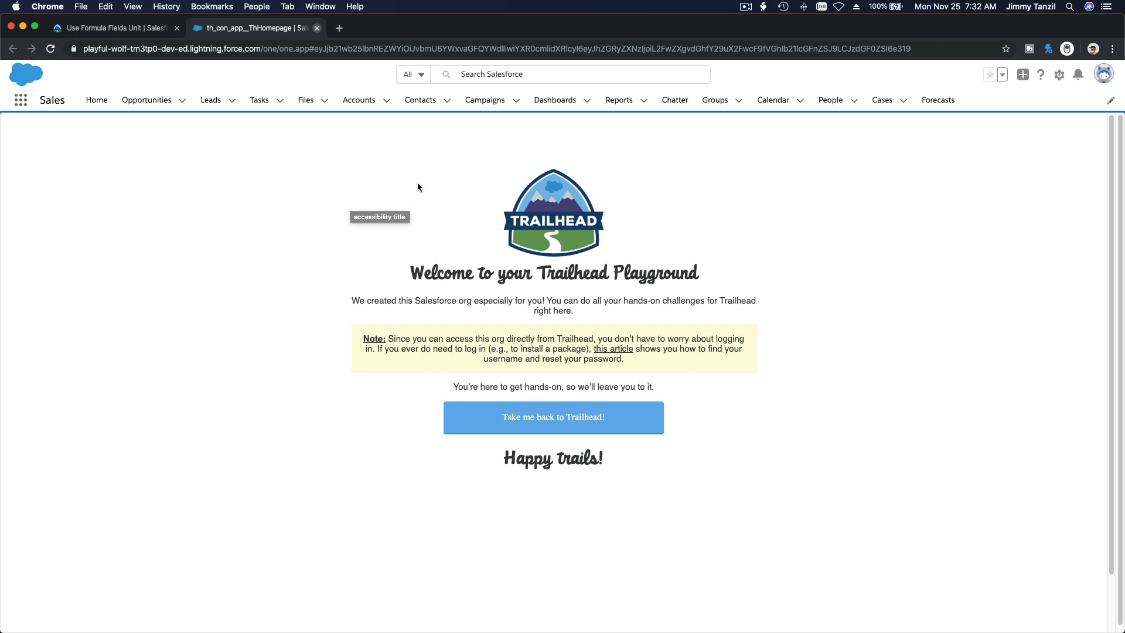
# Step: Look through the Parents, Students, Swimming Instructor and Swimming Pool Manager list views of the contacts
pyautogui.click(422, 104)
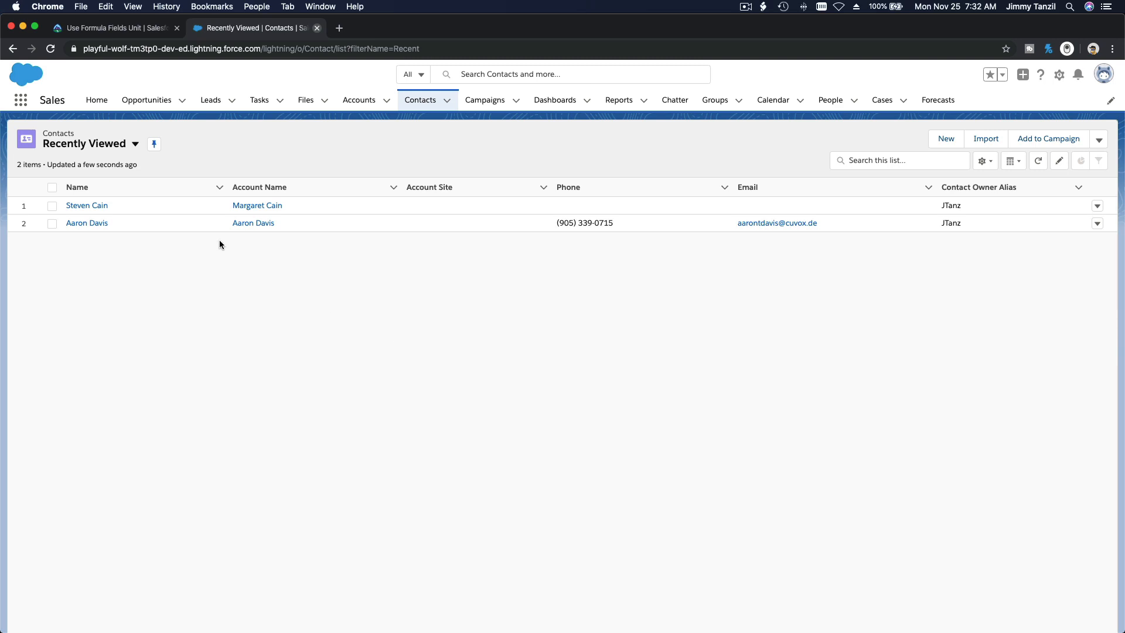
pyautogui.click(126, 146)
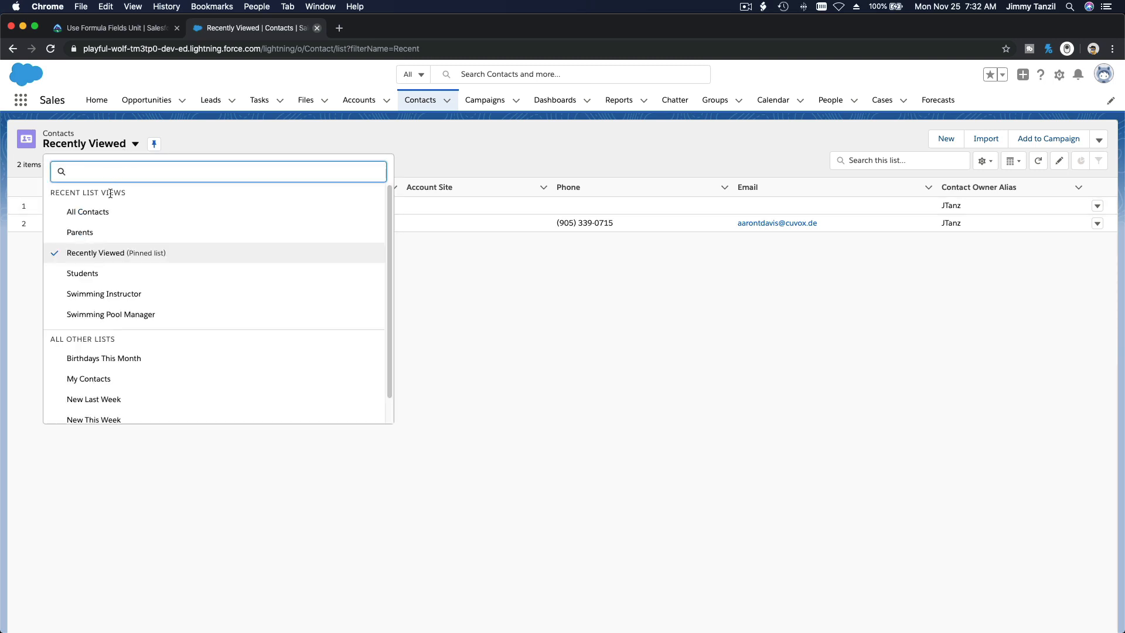
pyautogui.click(105, 232)
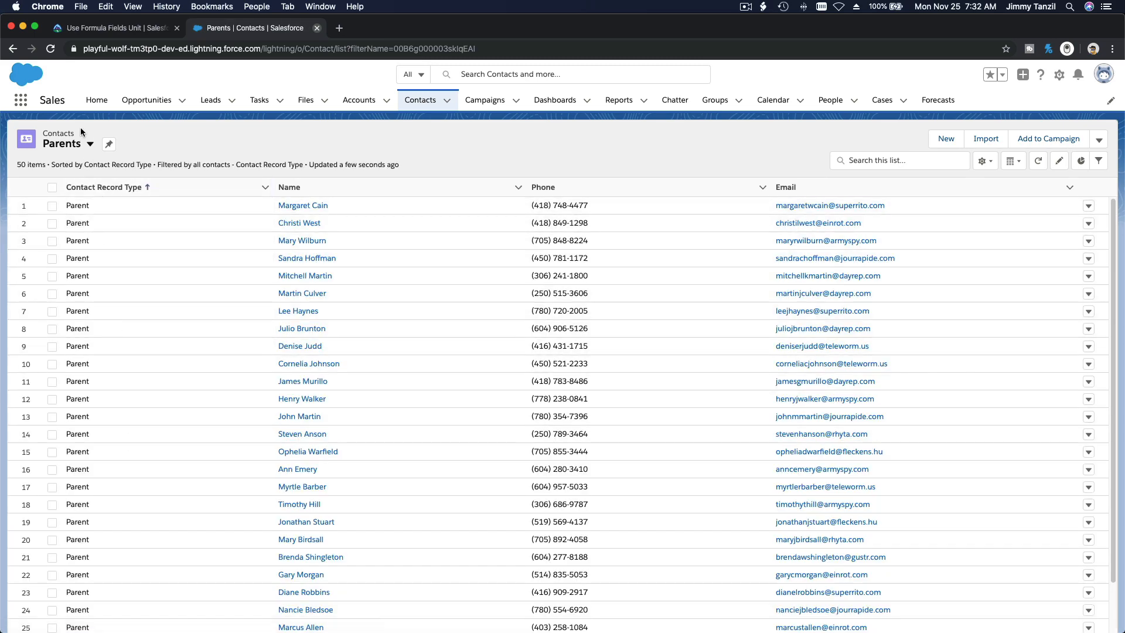
pyautogui.click(79, 151)
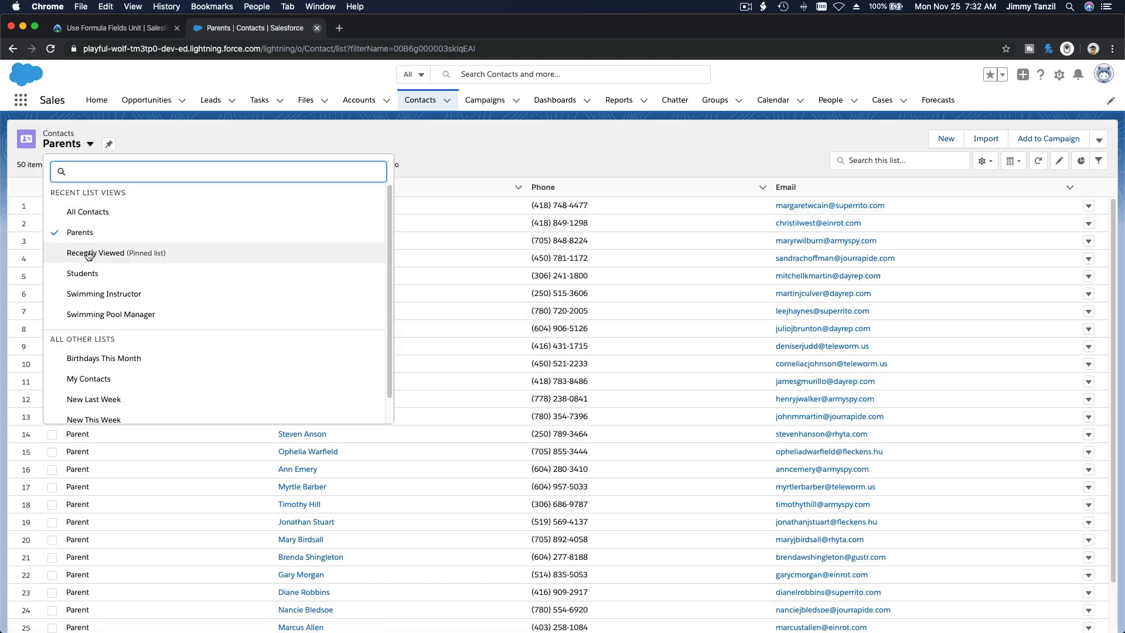
pyautogui.click(94, 276)
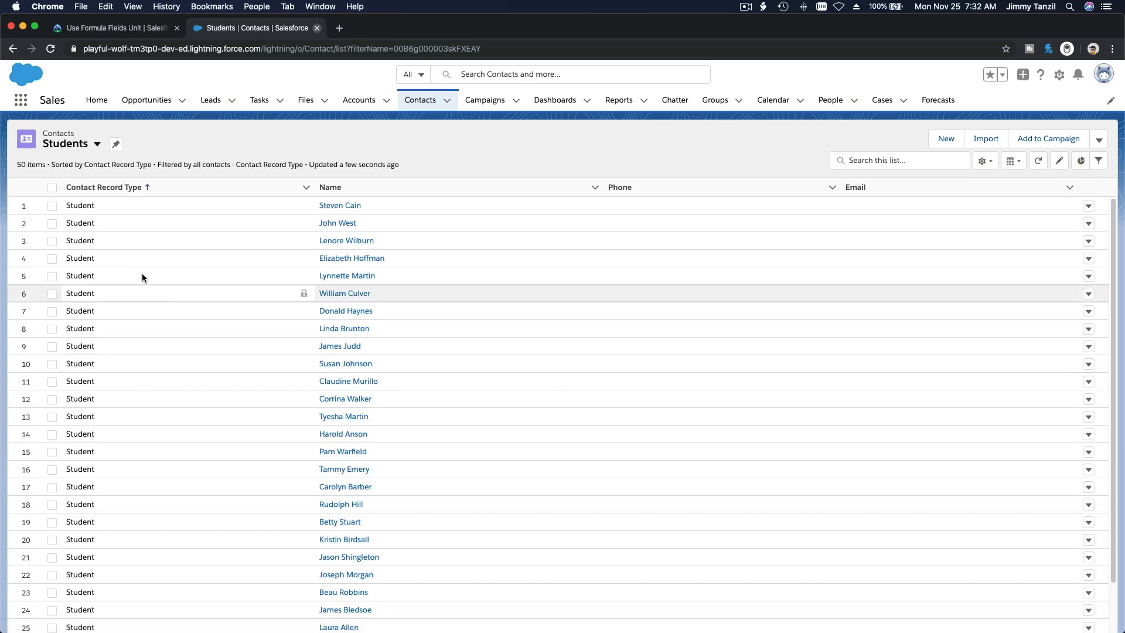
pyautogui.click(79, 151)
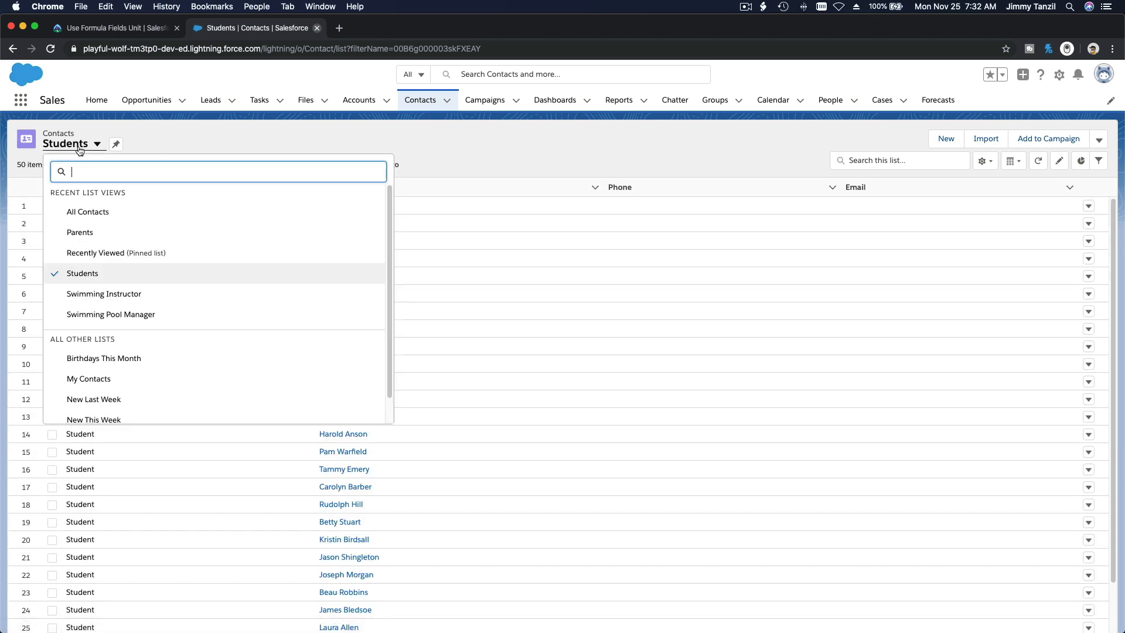
pyautogui.click(109, 298)
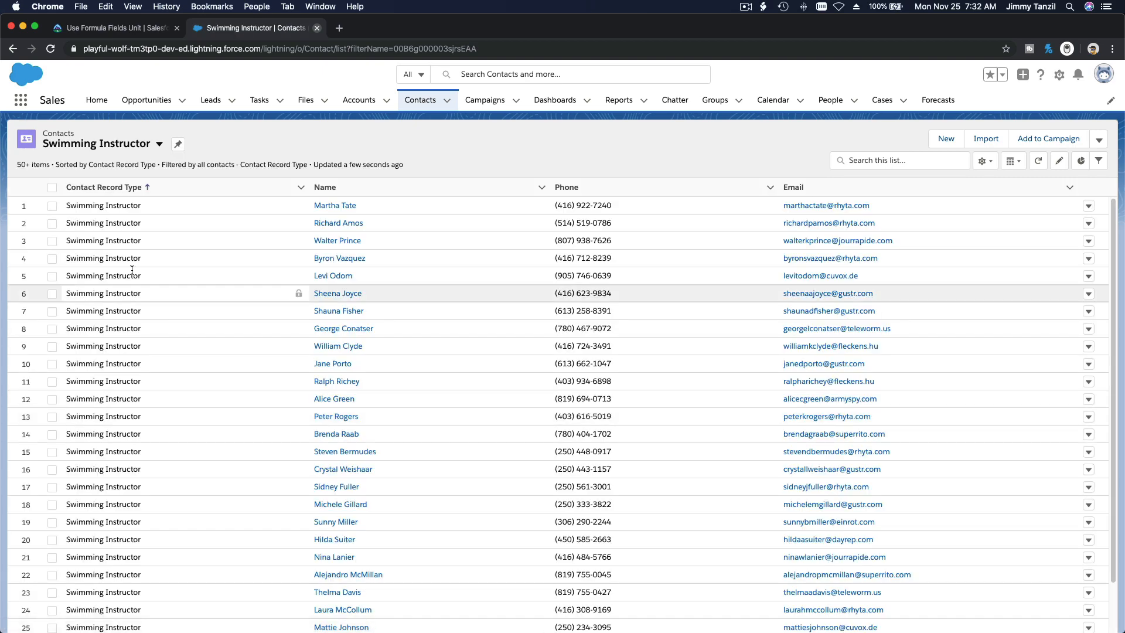
pyautogui.click(99, 145)
pyautogui.click(126, 321)
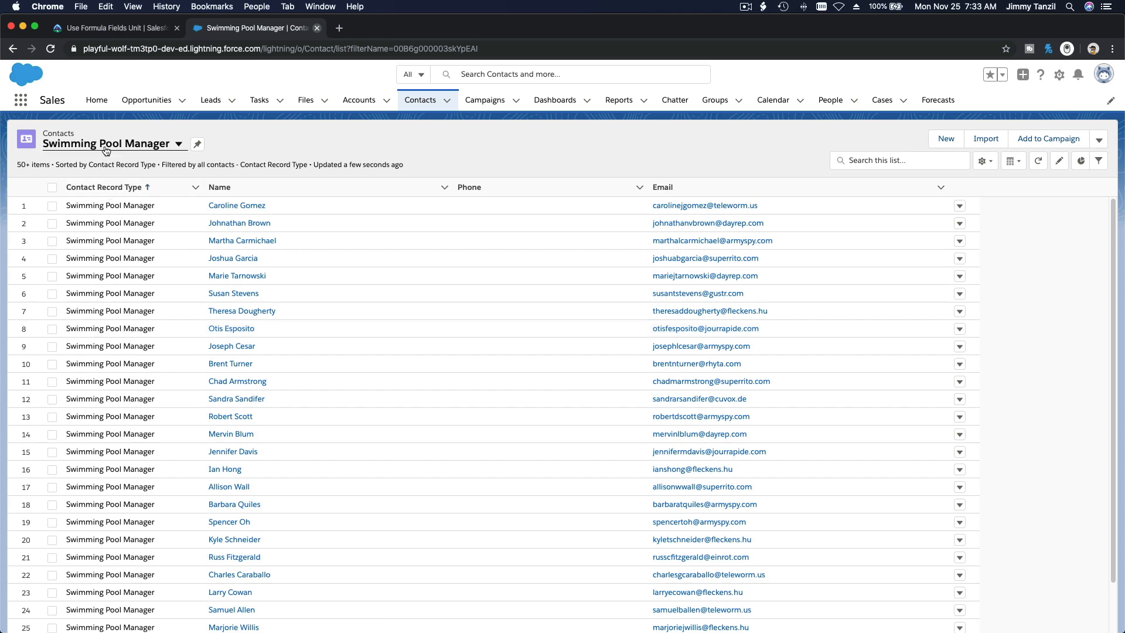
# Step: Switch the contacts back to the Students list view
pyautogui.click(105, 145)
pyautogui.click(118, 280)
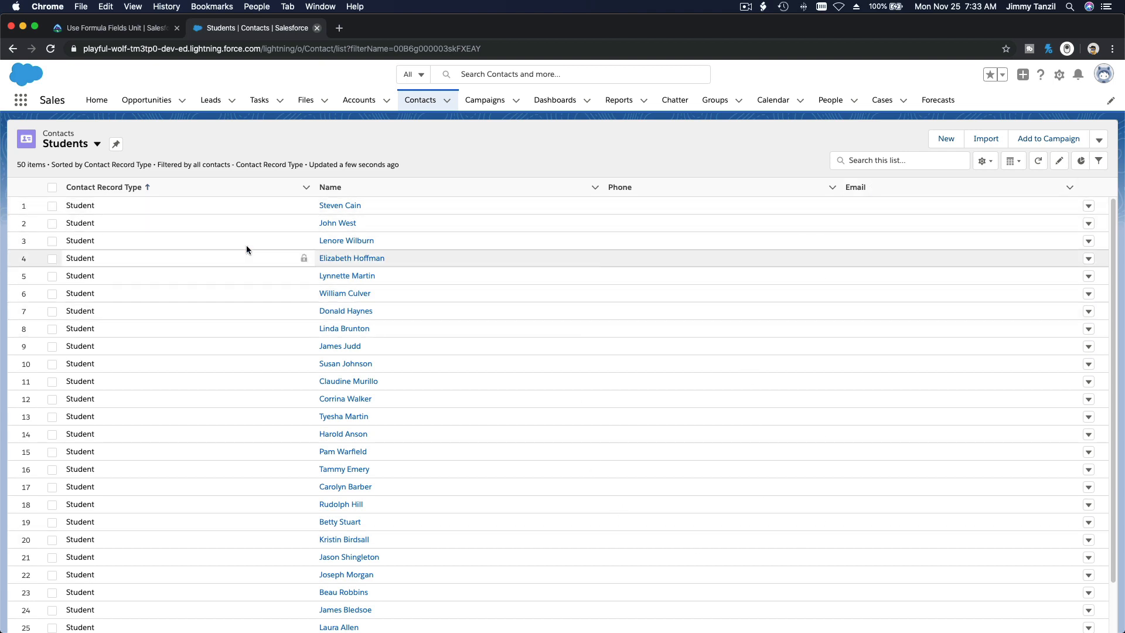
pyautogui.click(93, 149)
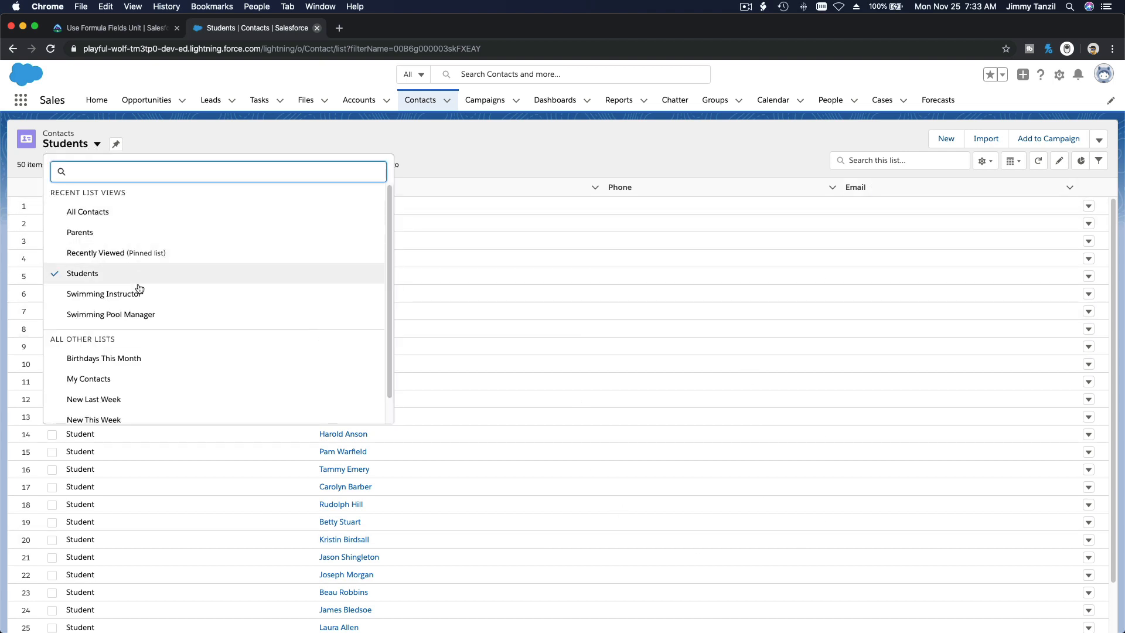
pyautogui.click(416, 134)
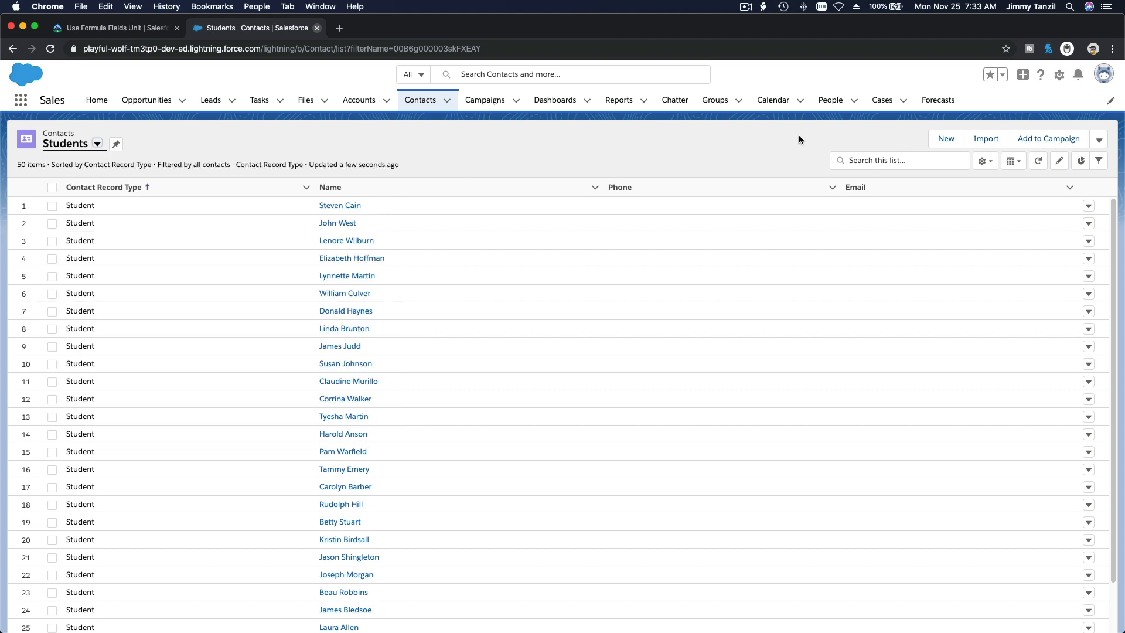
# Step: Remove Phone and Email from the fields displayed in the Students list view
pyautogui.click(988, 168)
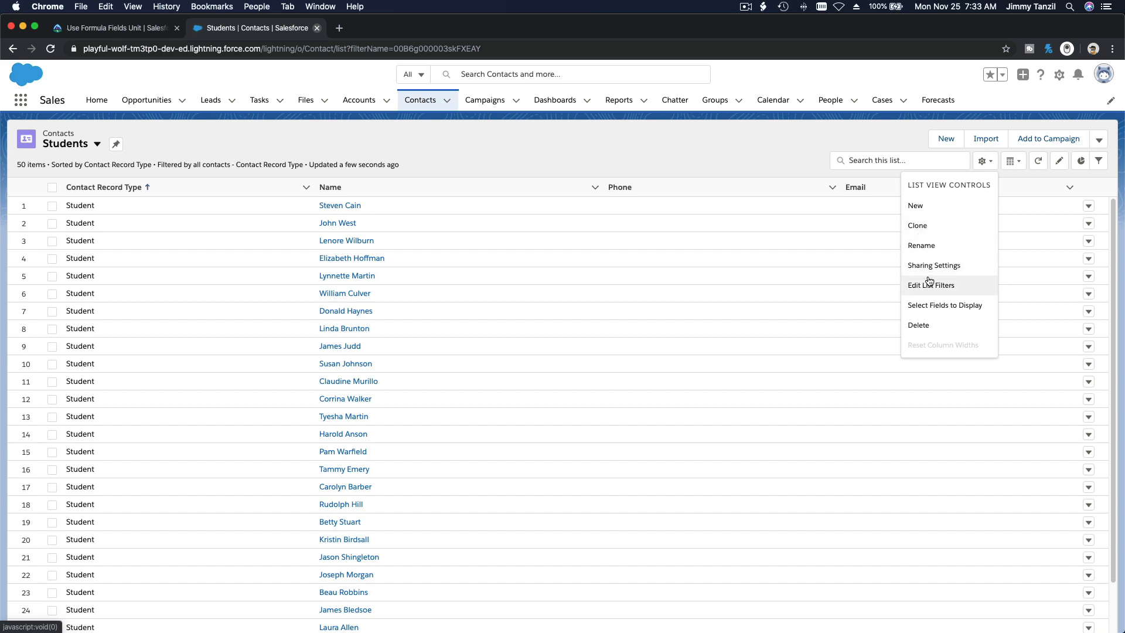
pyautogui.click(931, 305)
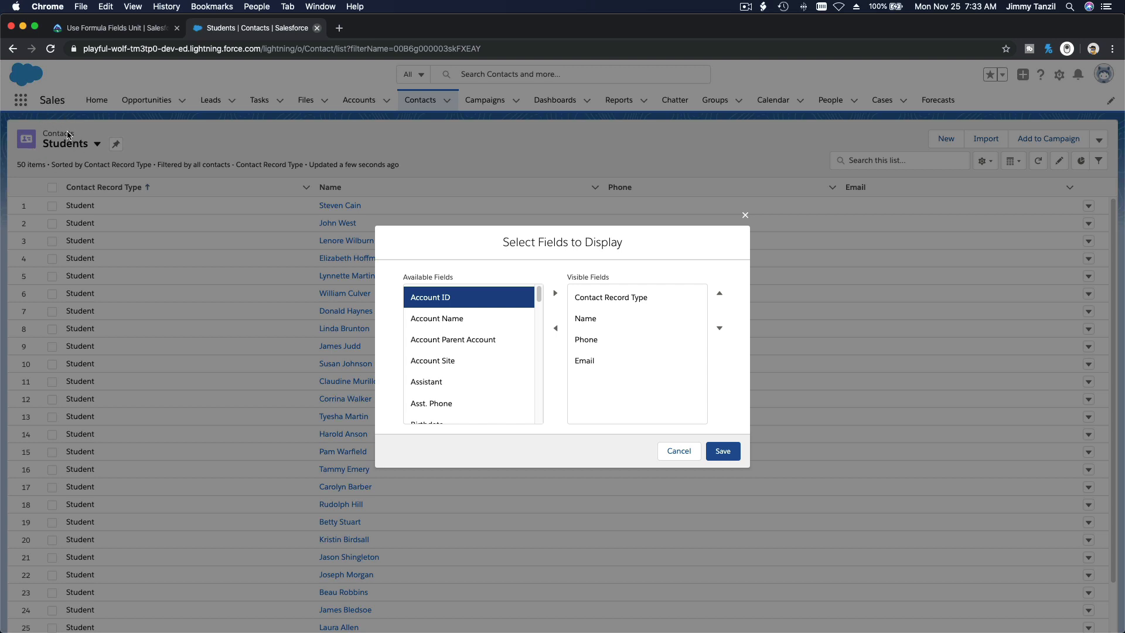
pyautogui.click(577, 339)
pyautogui.click(556, 329)
pyautogui.click(579, 339)
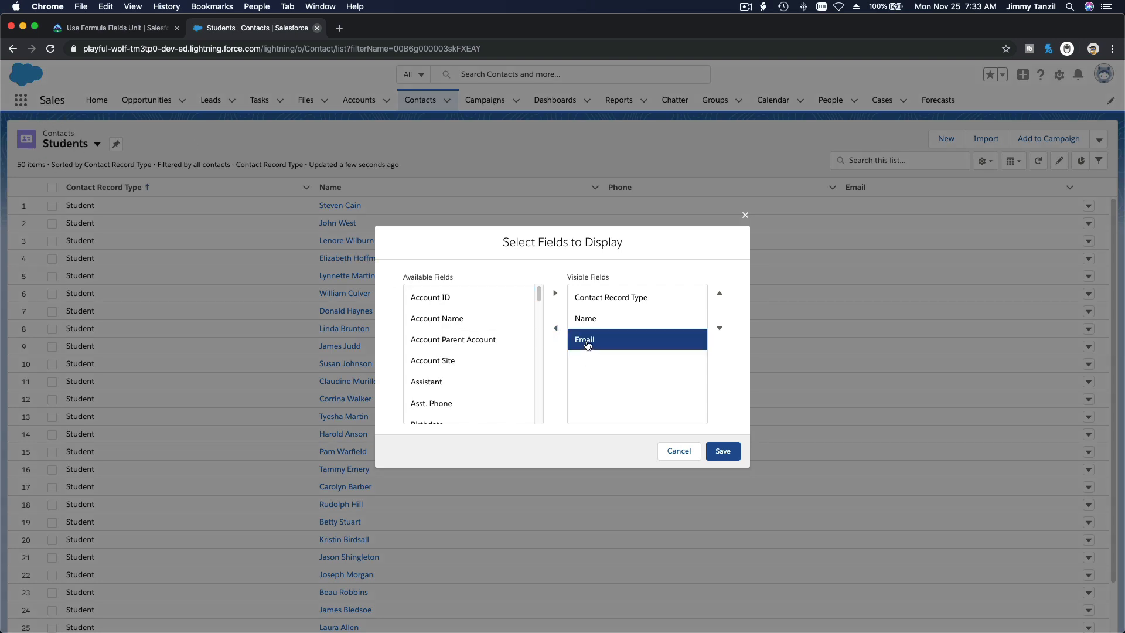
pyautogui.click(557, 331)
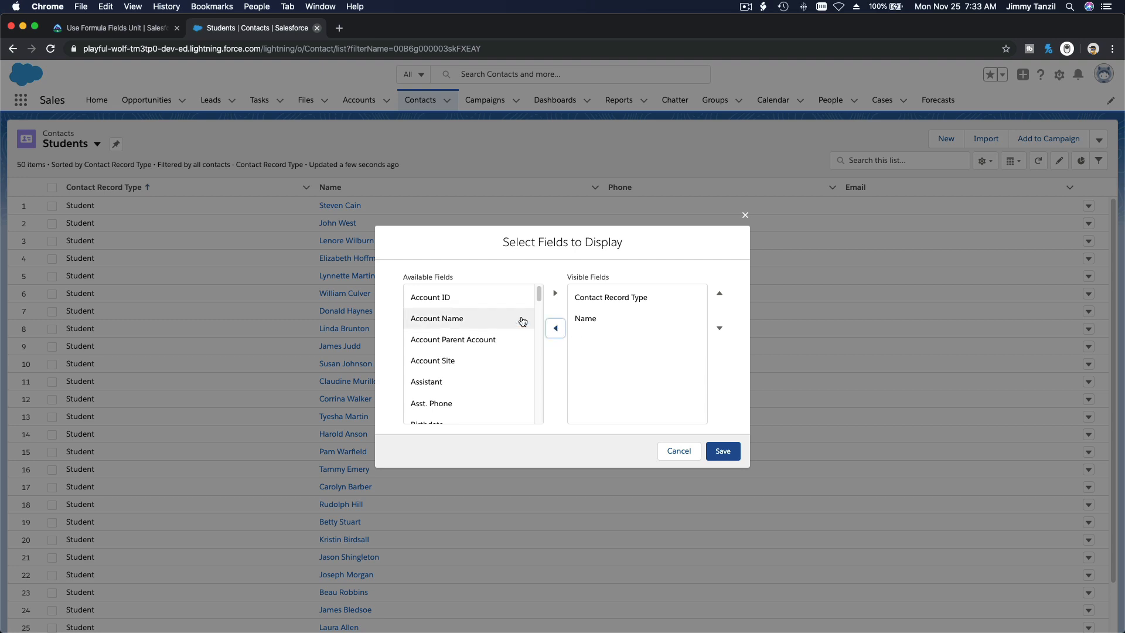
# Step: Add Birthdate to the visible fields of the Students list view and save the field selection
pyautogui.scroll(-2, 522, 321)
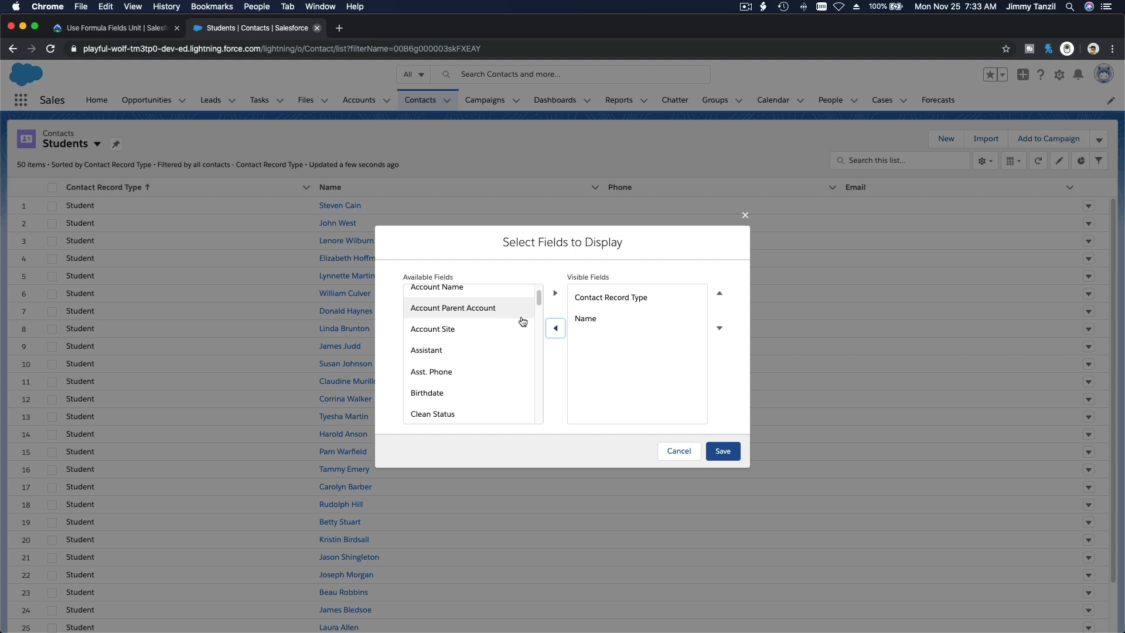
pyautogui.scroll(-2, 522, 321)
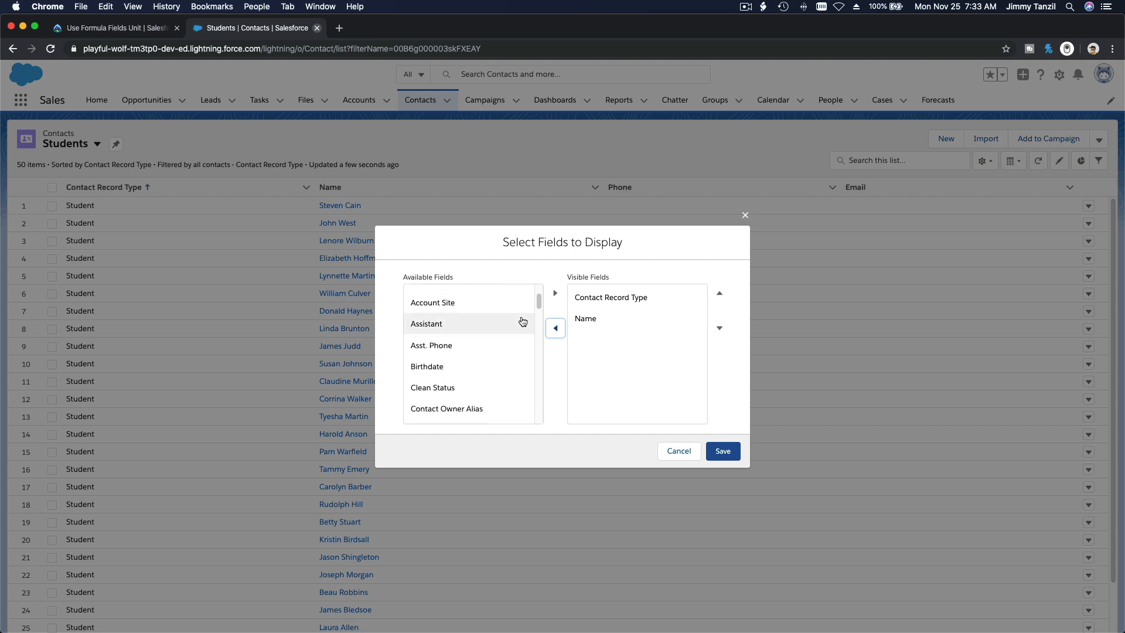
pyautogui.click(493, 369)
pyautogui.click(555, 293)
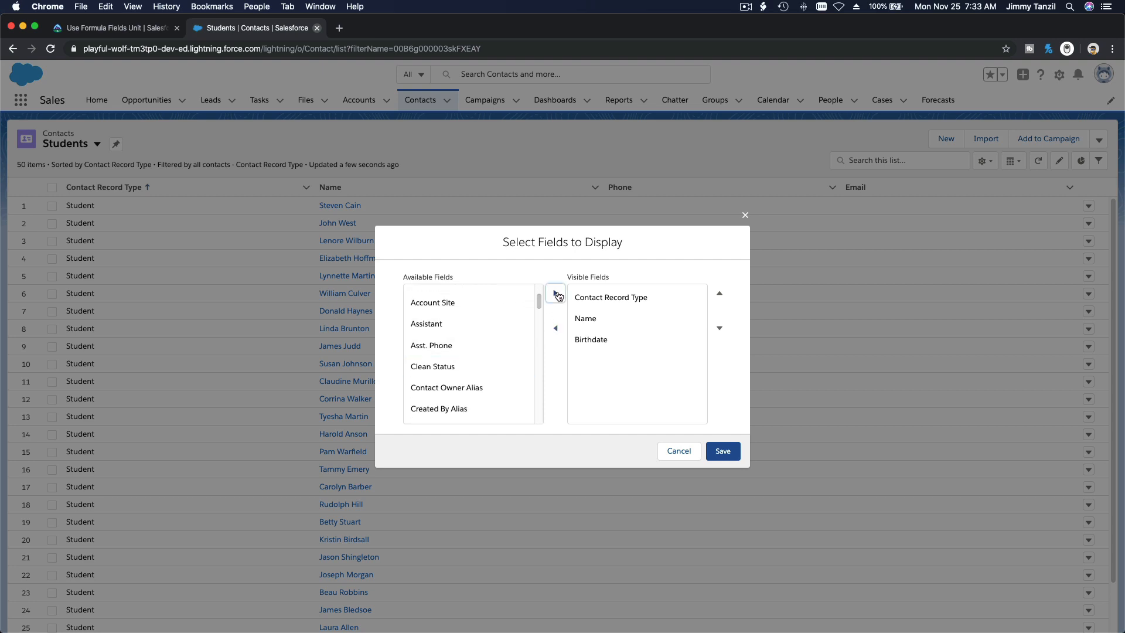
pyautogui.scroll(-3, 495, 355)
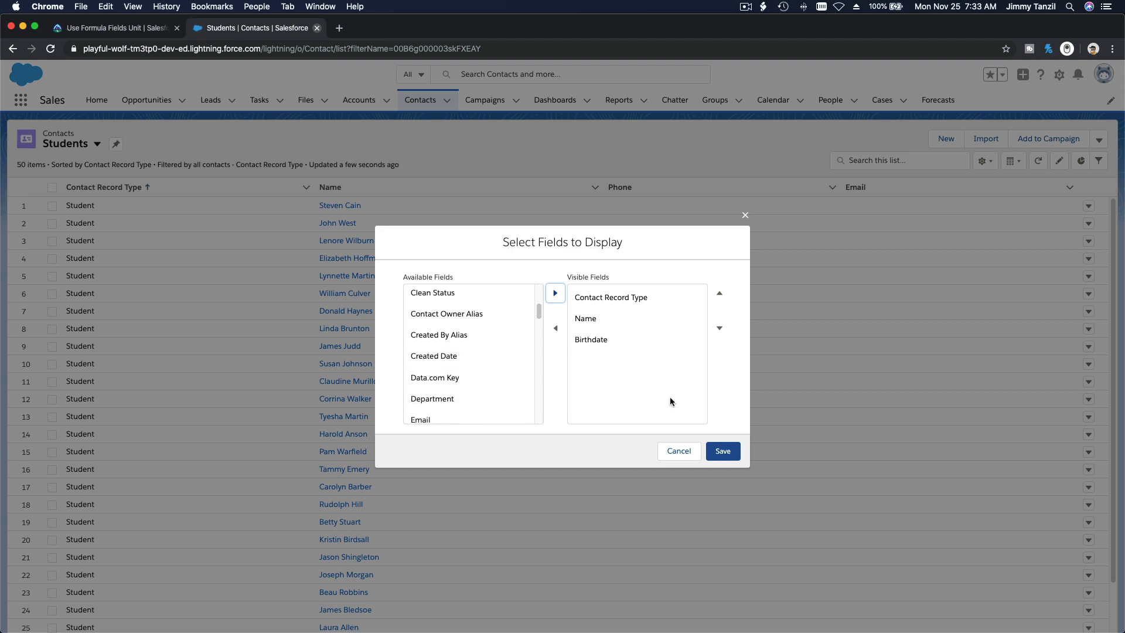
pyautogui.click(721, 453)
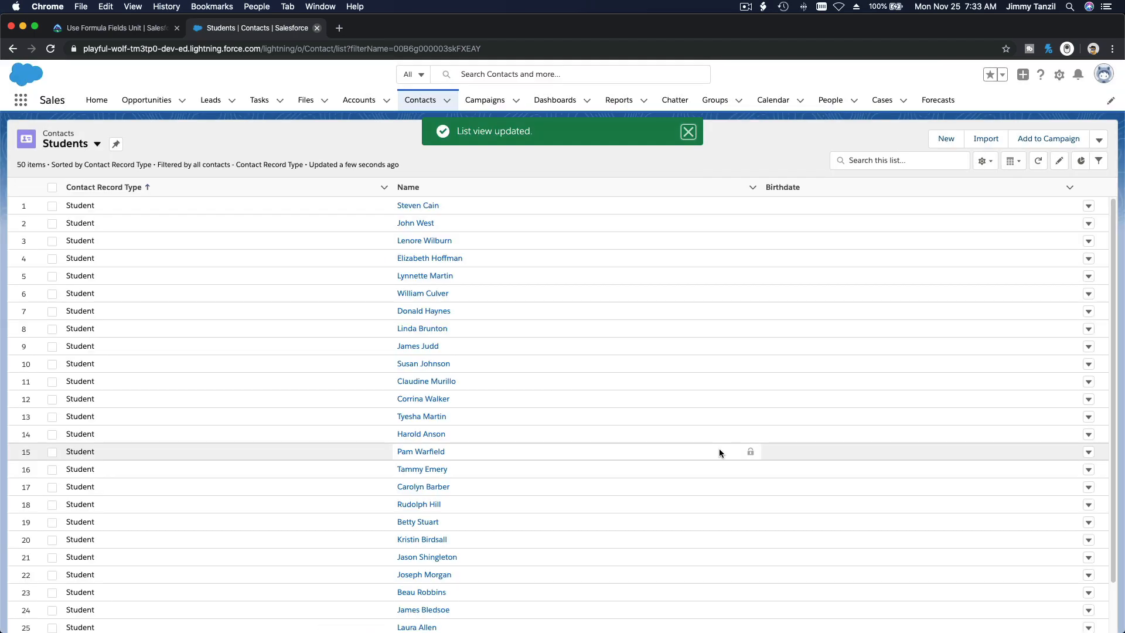
pyautogui.click(689, 132)
# Step: Check the Birthdate column throughout the Students list and open the first student's contact record
pyautogui.scroll(-5, 797, 237)
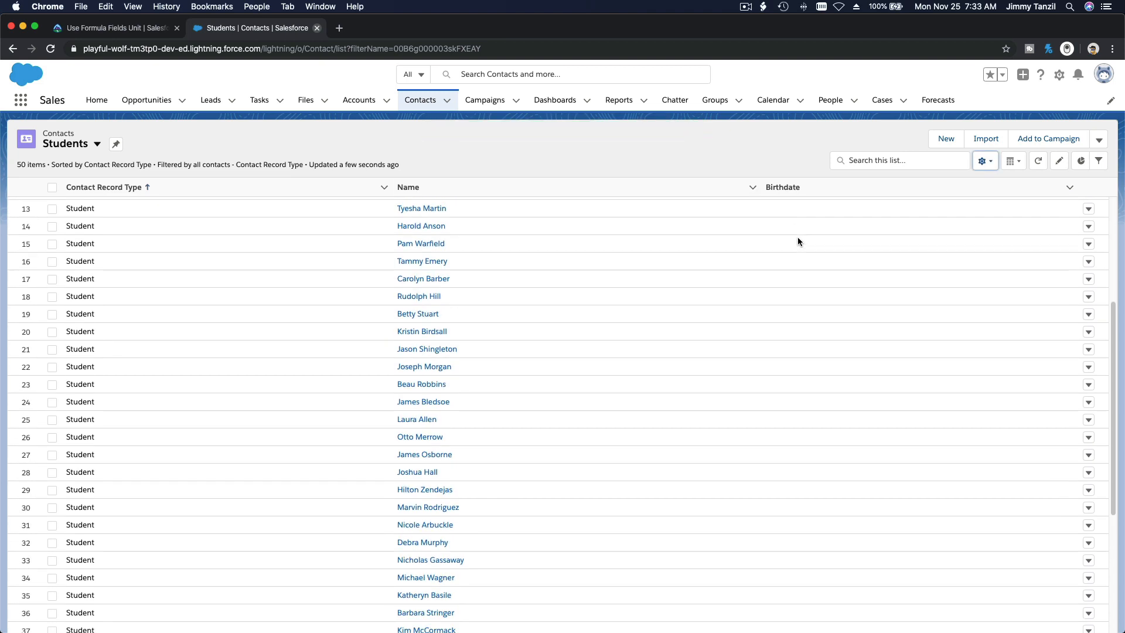
pyautogui.scroll(-5, 798, 237)
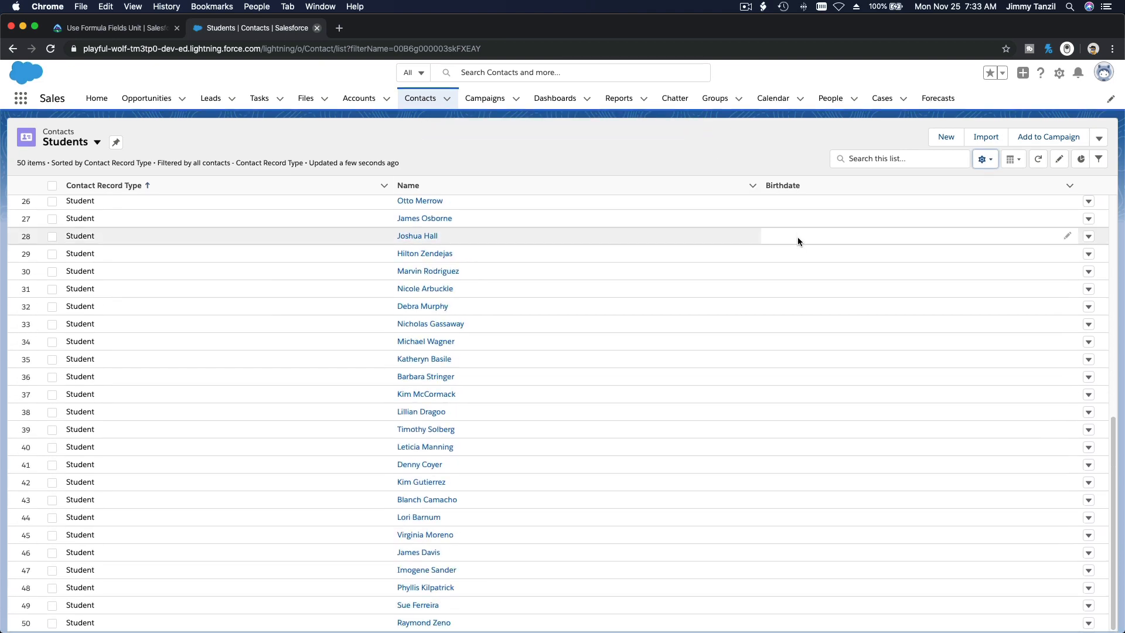
pyautogui.scroll(7, 797, 237)
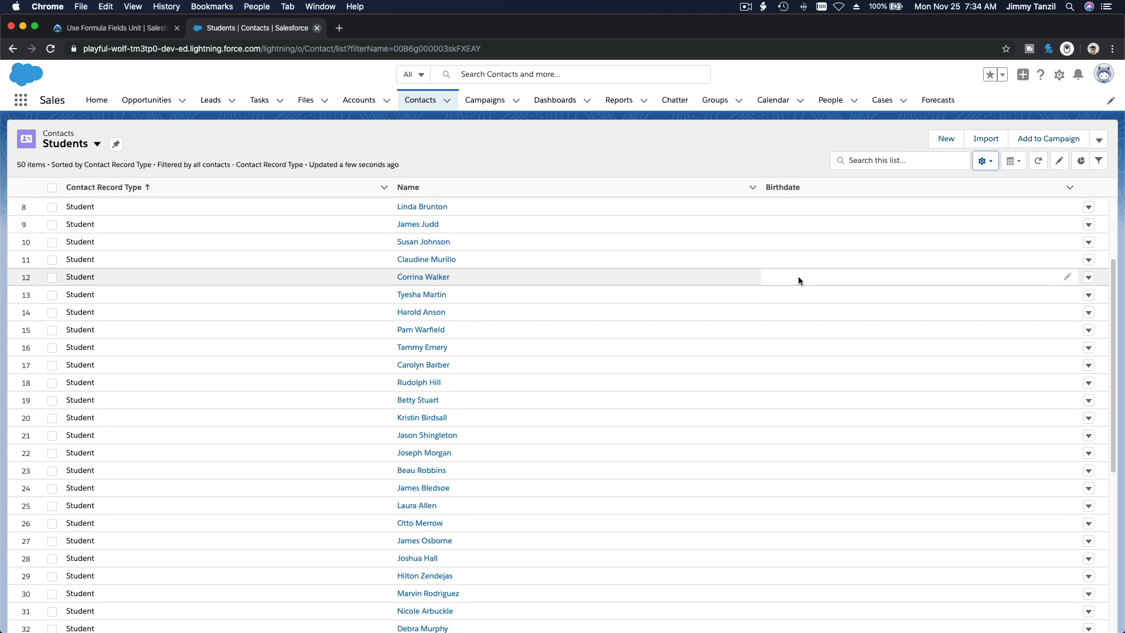
pyautogui.scroll(3, 797, 280)
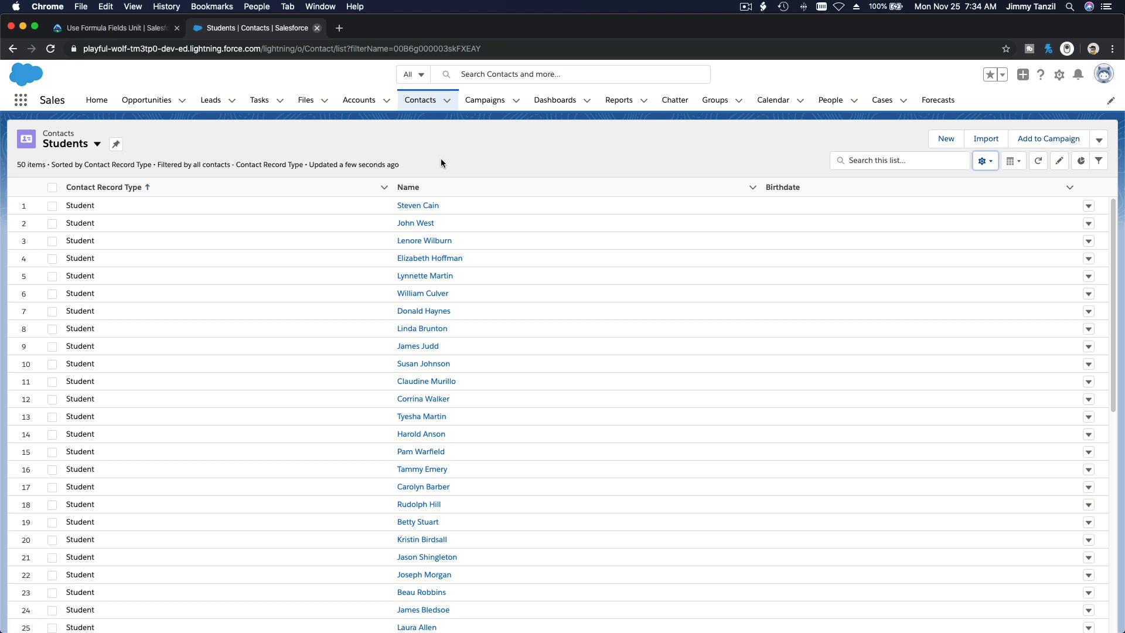
pyautogui.click(426, 209)
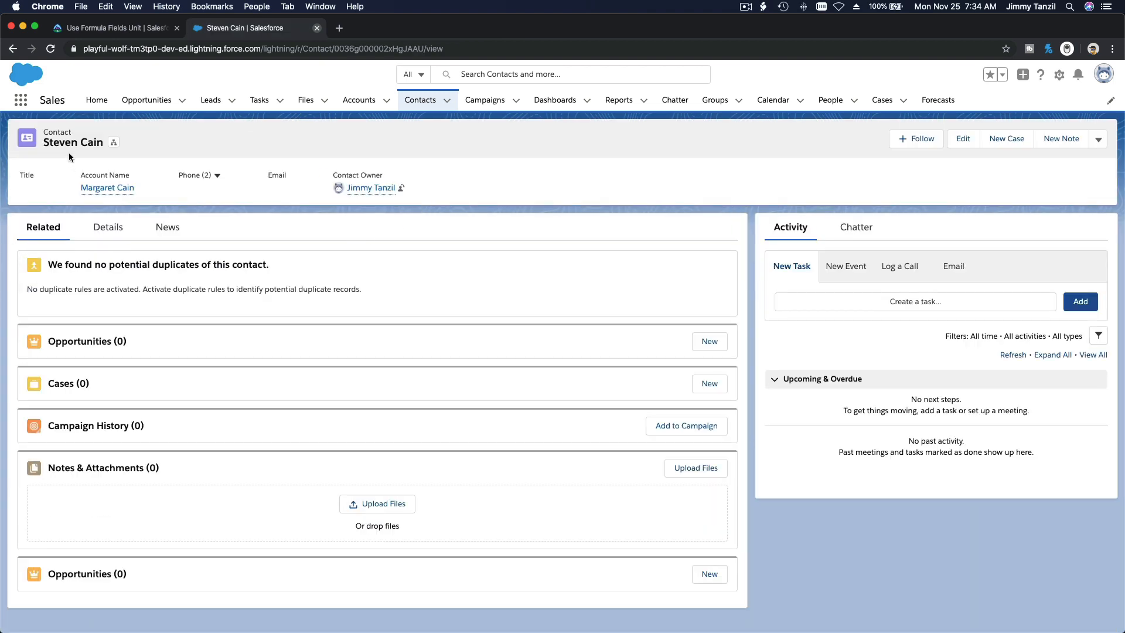
# Step: Fill in the Birthdate in the student contact's details and save the record
pyautogui.click(110, 228)
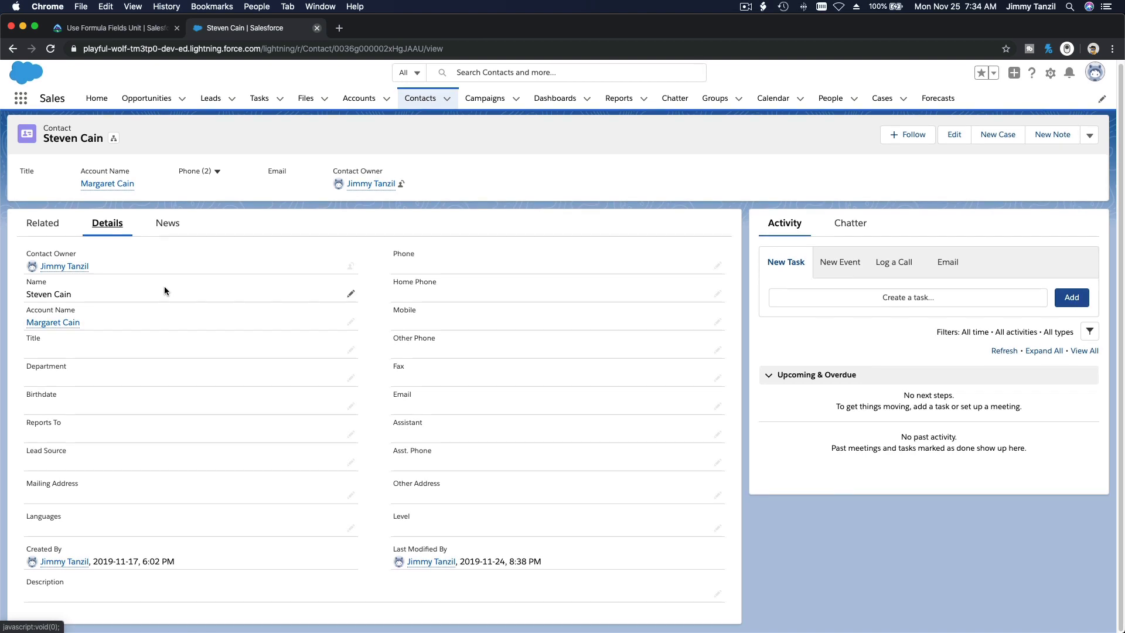
pyautogui.doubleClick(112, 407)
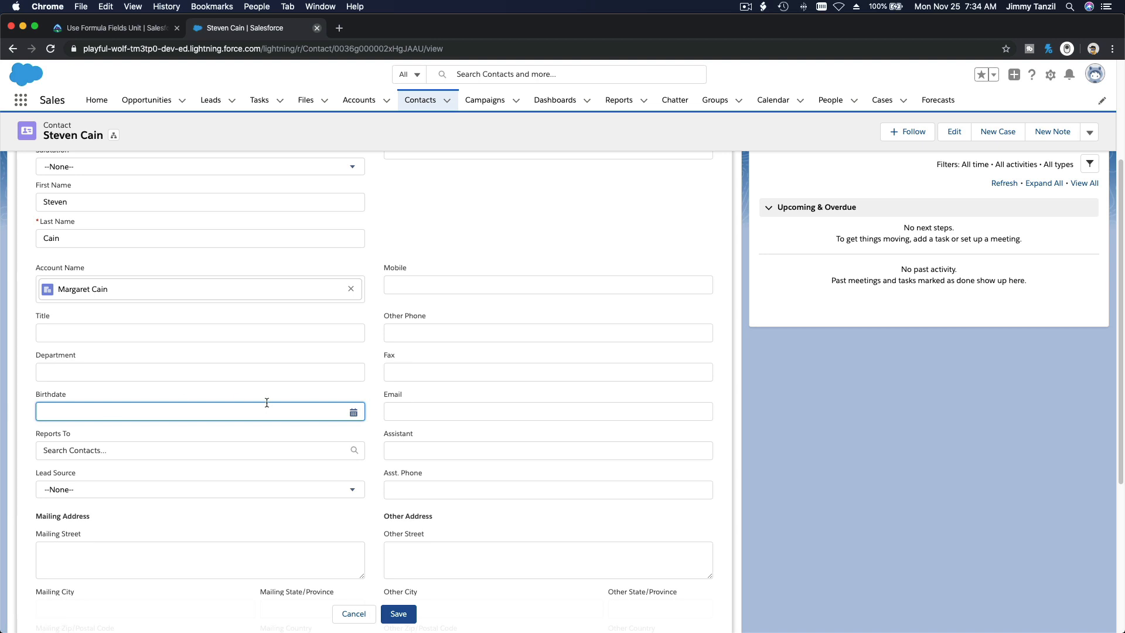
pyautogui.click(352, 411)
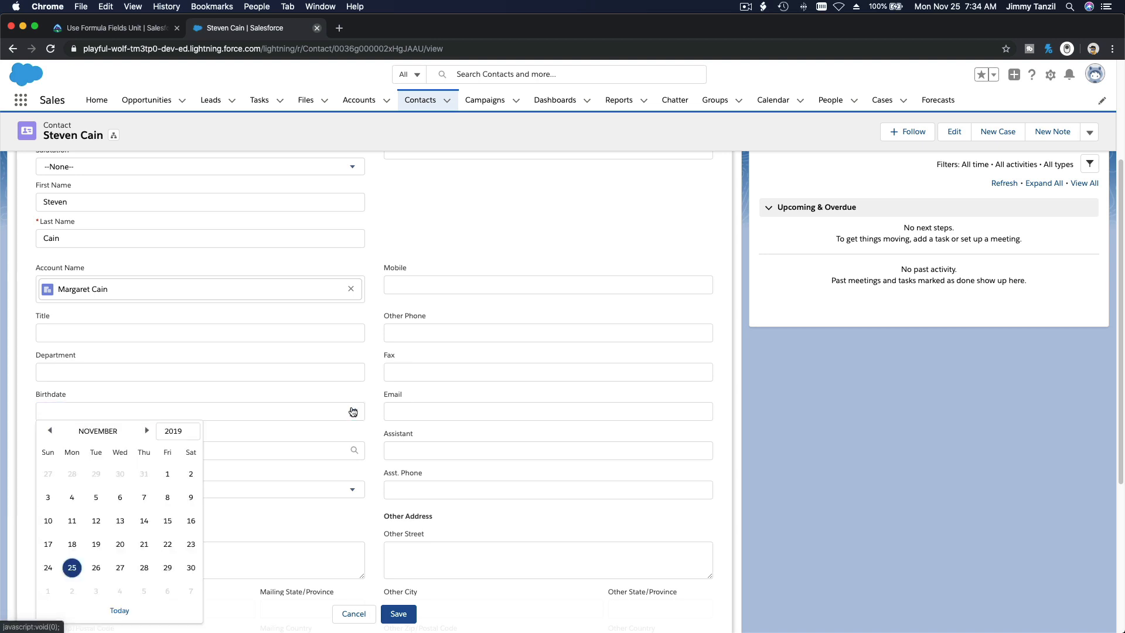
pyautogui.click(179, 431)
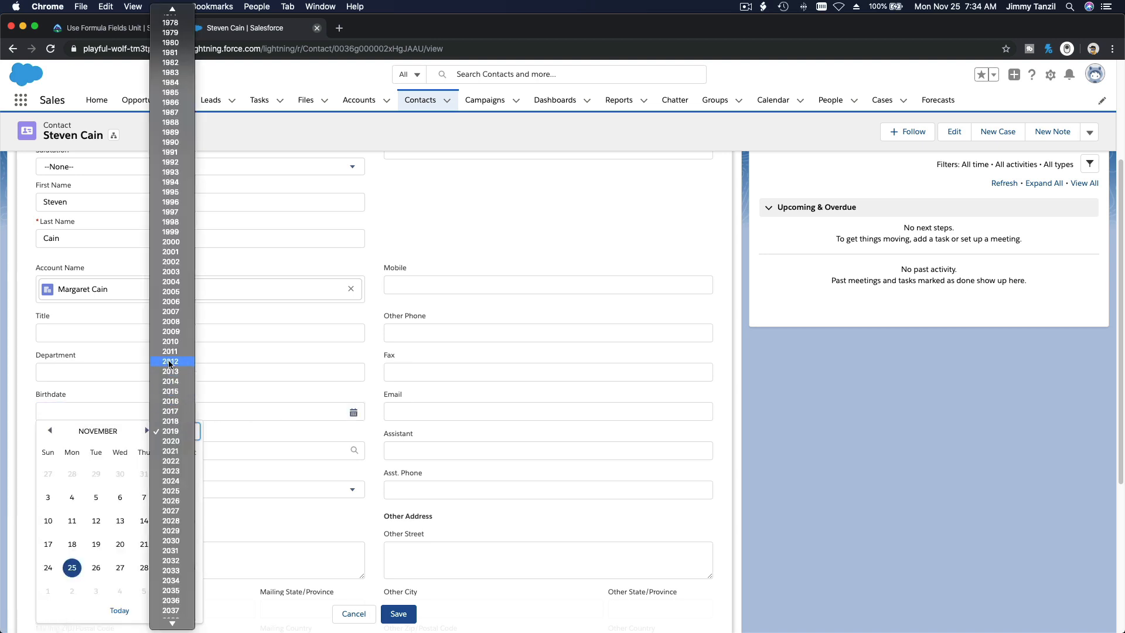
pyautogui.click(174, 291)
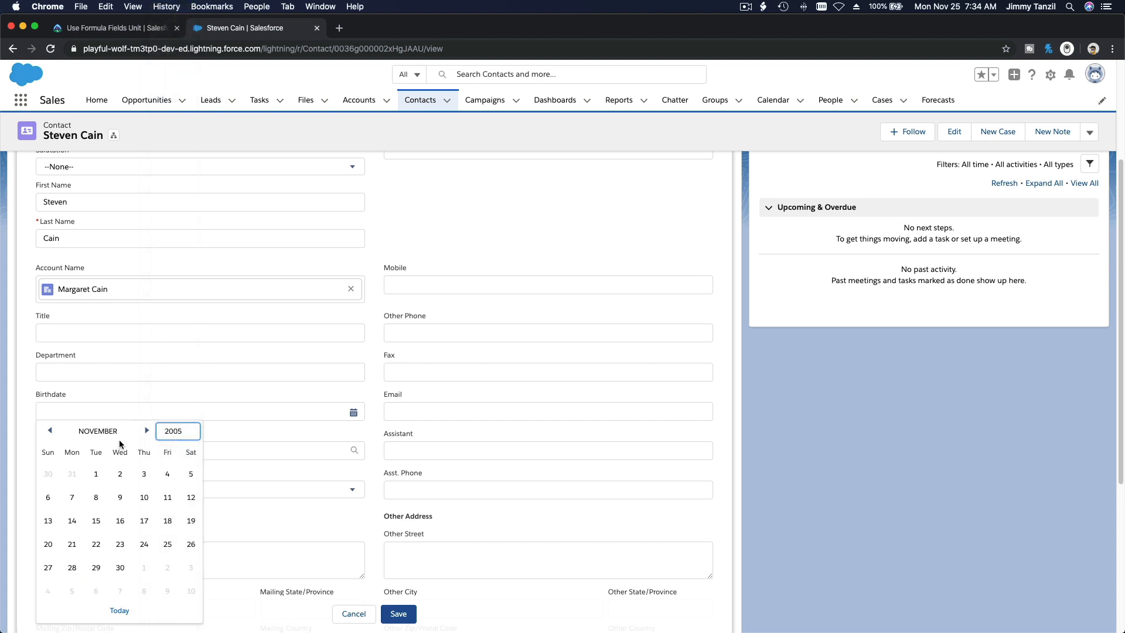
pyautogui.click(94, 474)
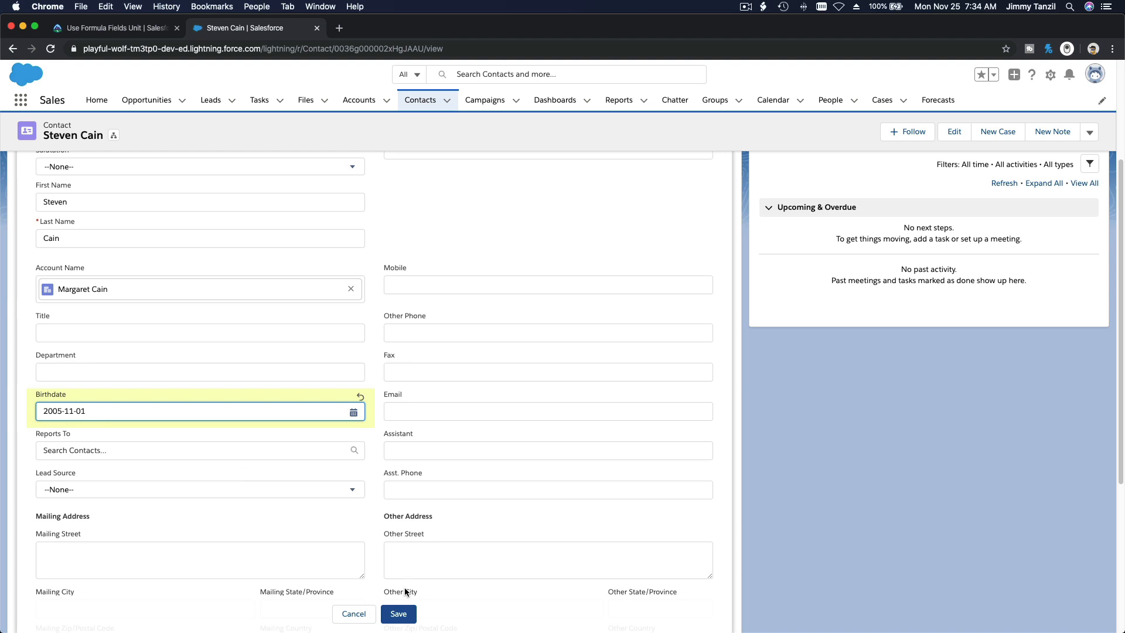
pyautogui.click(400, 614)
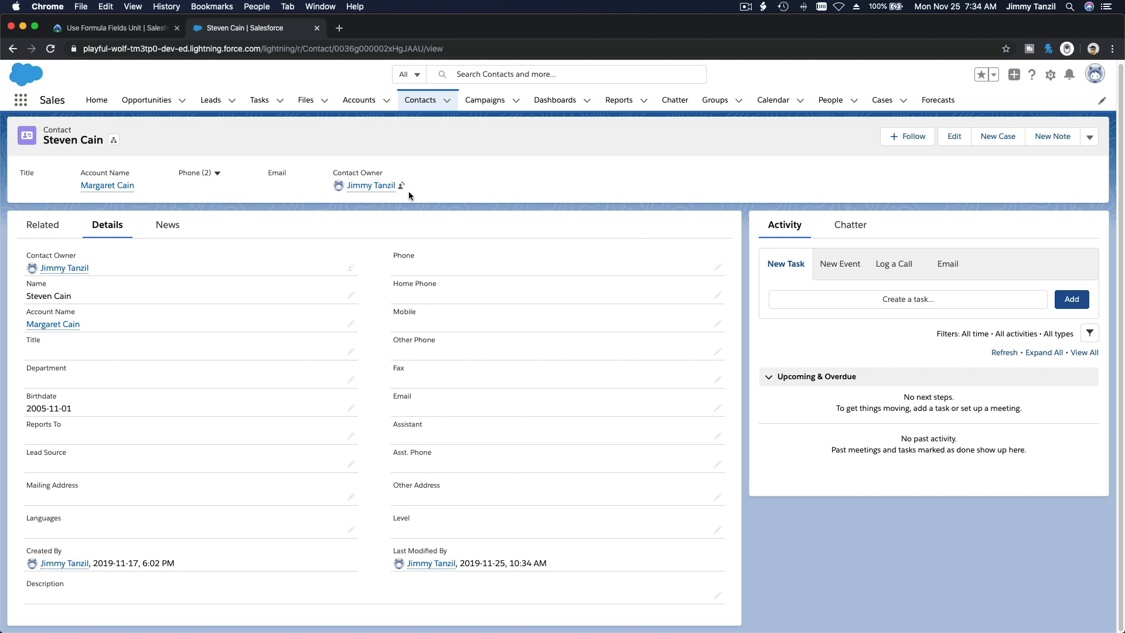
# Step: Return to the contacts and show the Students list view
pyautogui.click(414, 101)
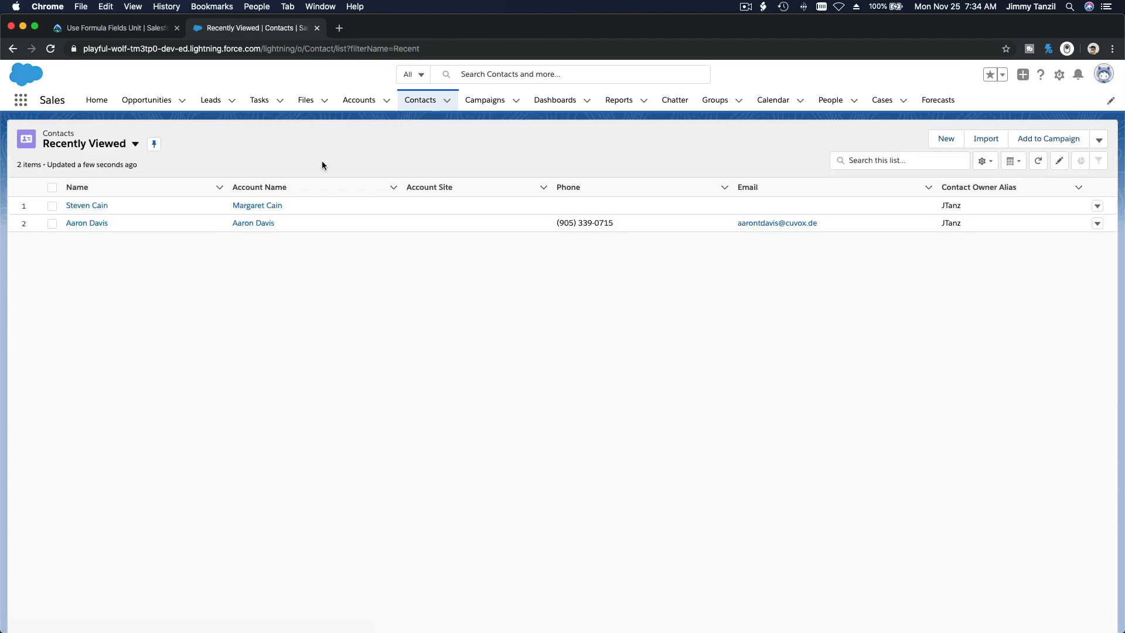
pyautogui.click(123, 147)
pyautogui.click(112, 275)
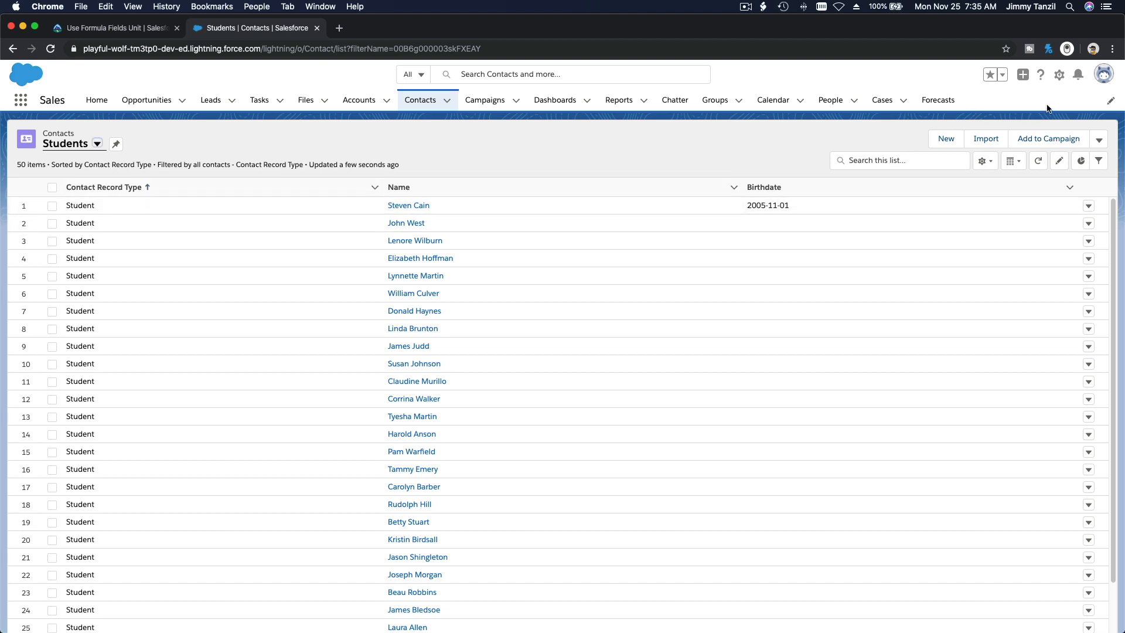
# Step: Open Setup, find the Contact object in Object Manager and show its Fields & Relationships
pyautogui.click(1059, 80)
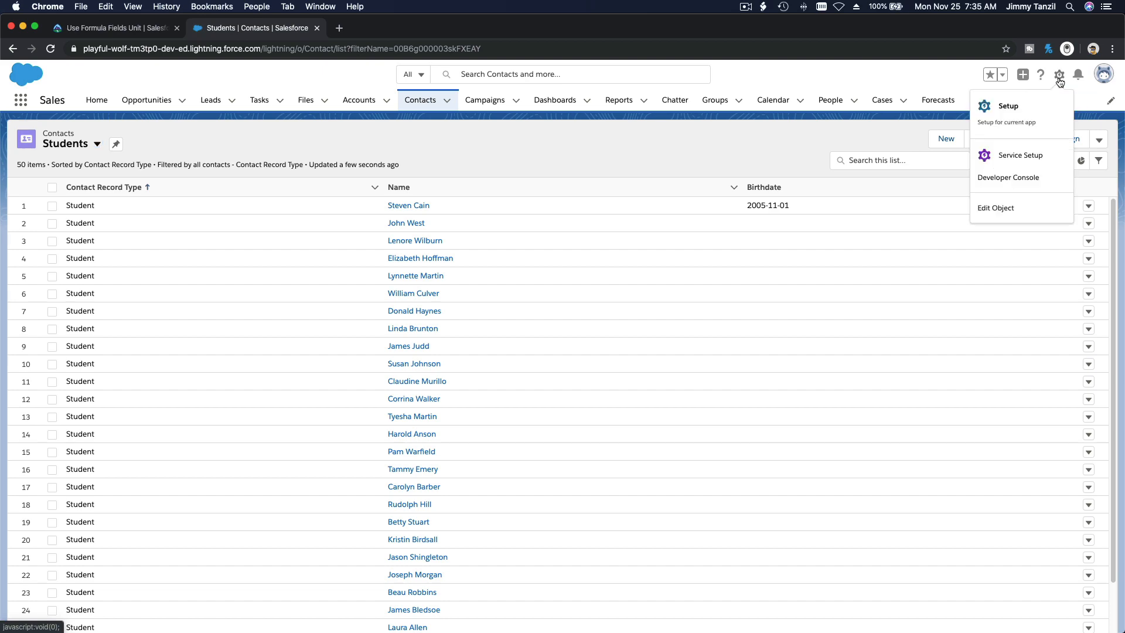
pyautogui.click(1062, 107)
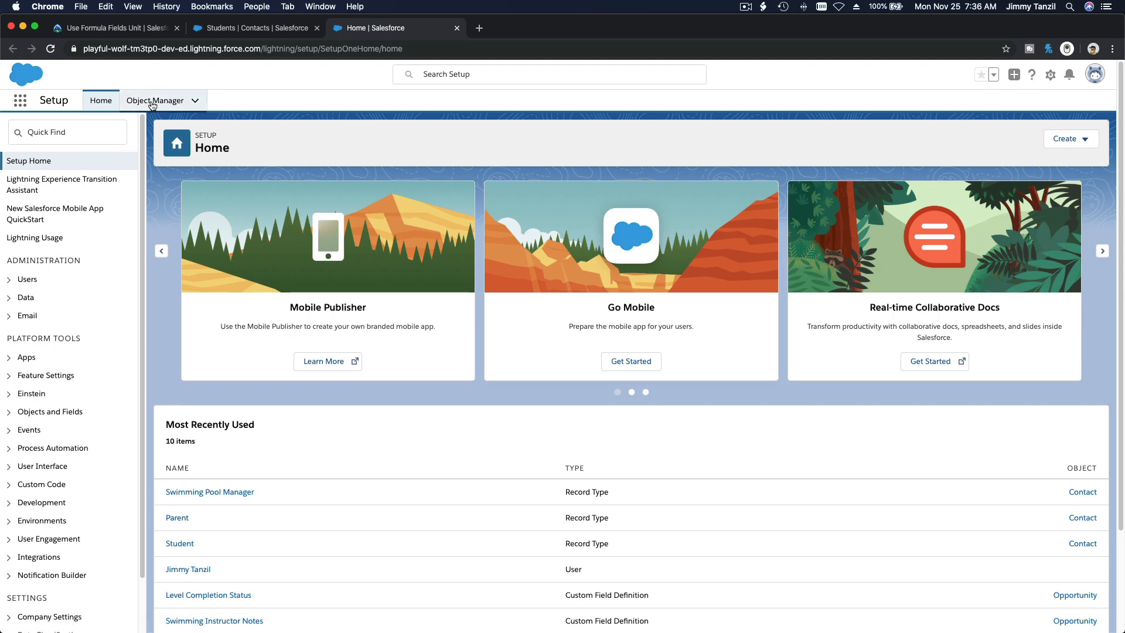
pyautogui.click(152, 102)
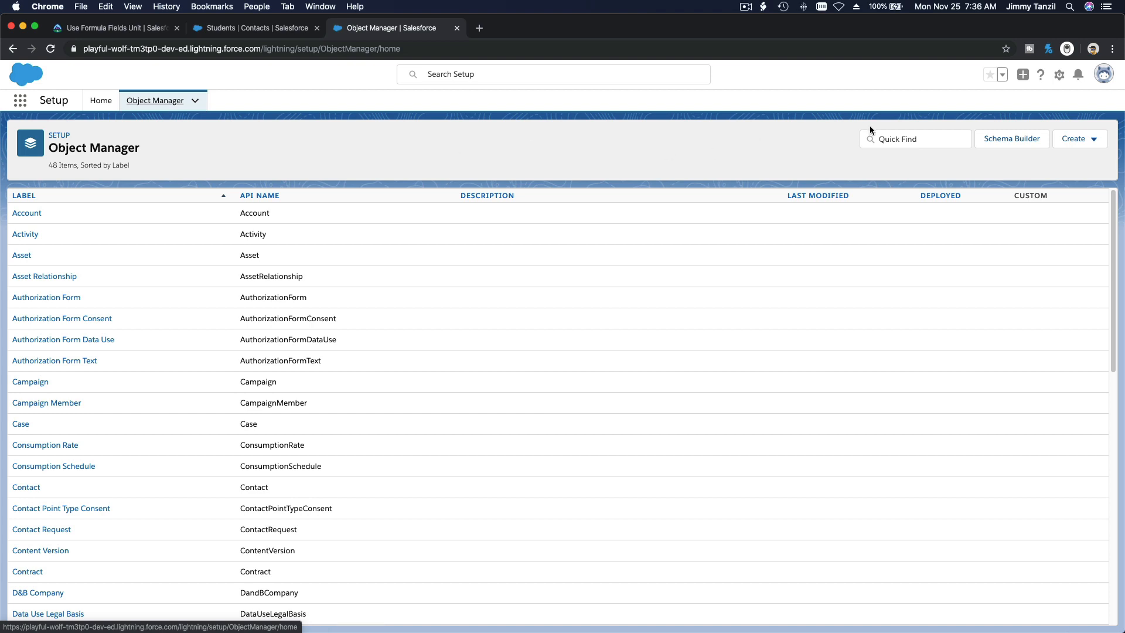
pyautogui.click(888, 141)
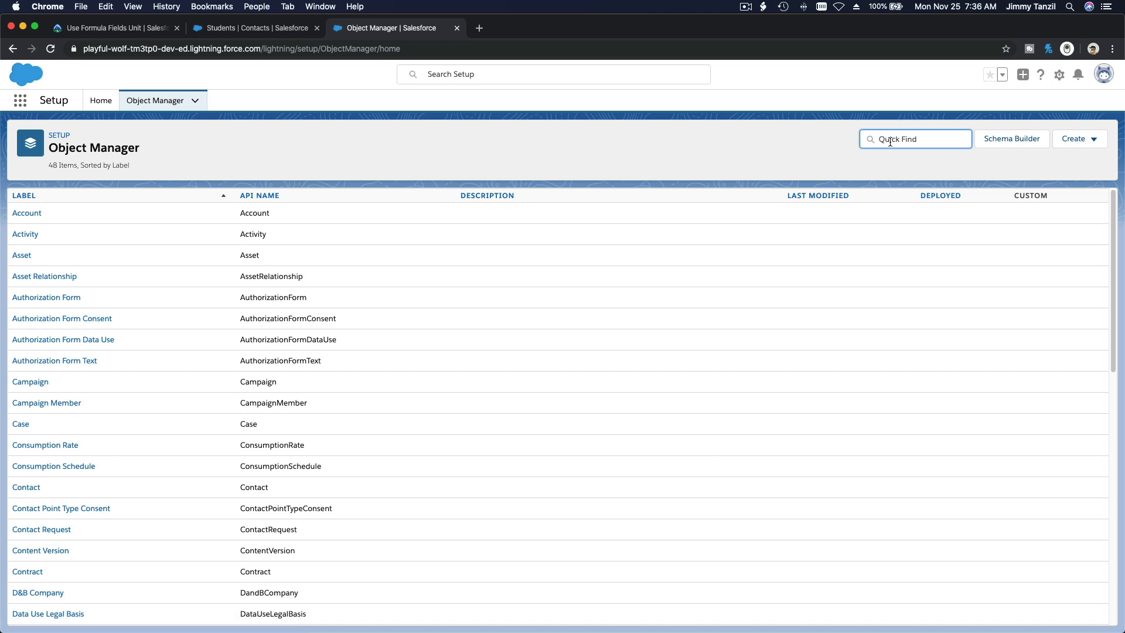
pyautogui.write('Contact')
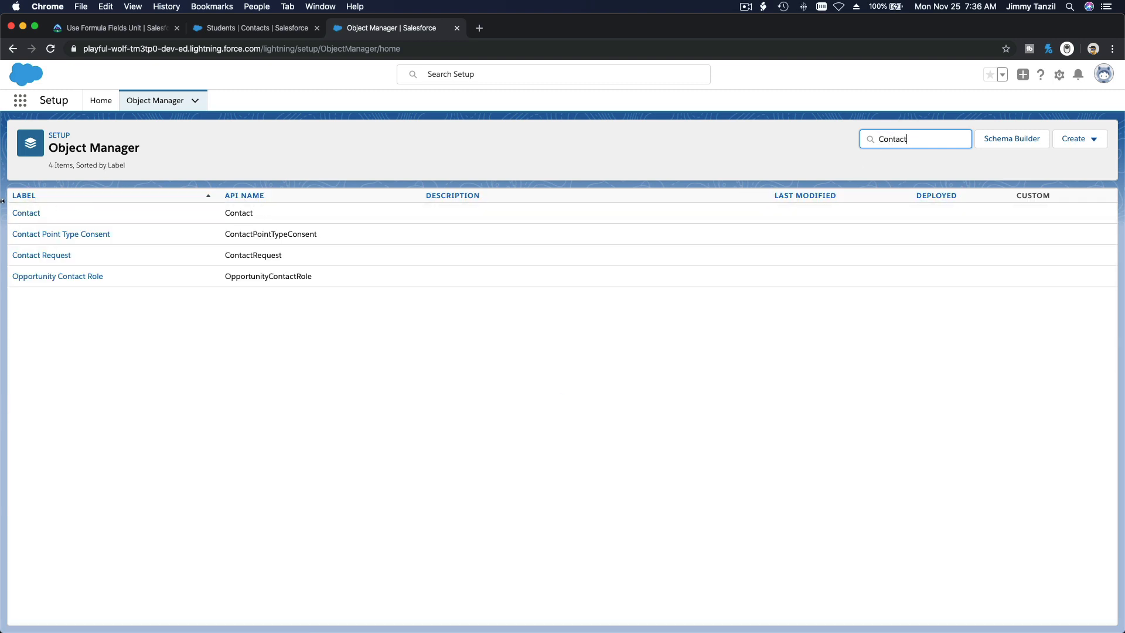
pyautogui.click(31, 216)
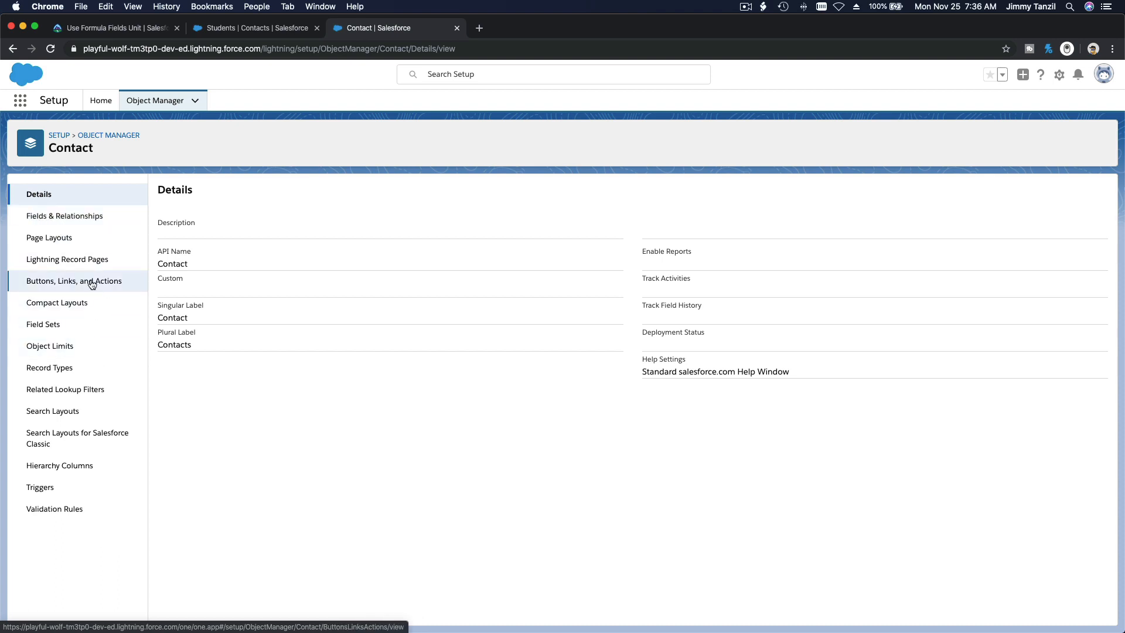
pyautogui.click(82, 217)
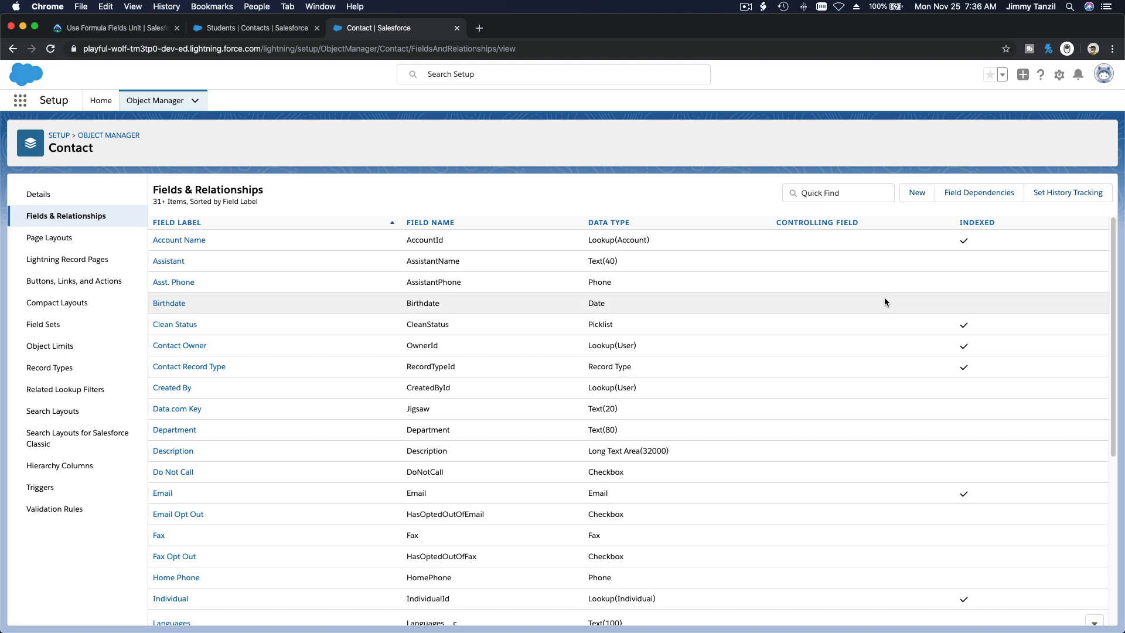
# Step: Start a new custom field on the Contact object with Formula as its data type
pyautogui.click(917, 194)
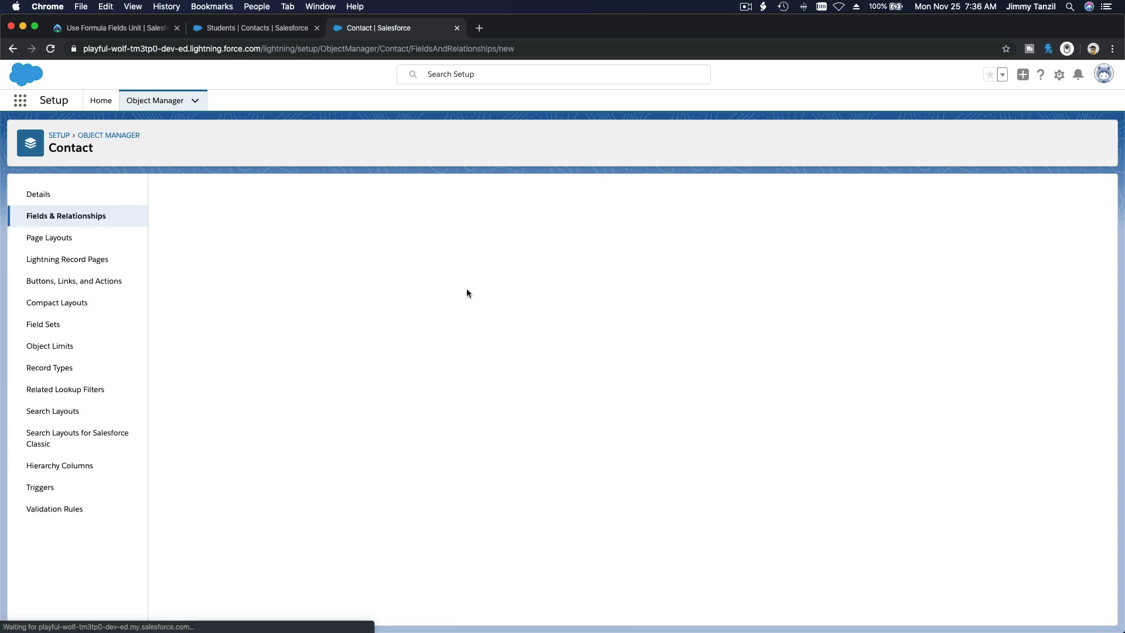
pyautogui.scroll(-3, 302, 282)
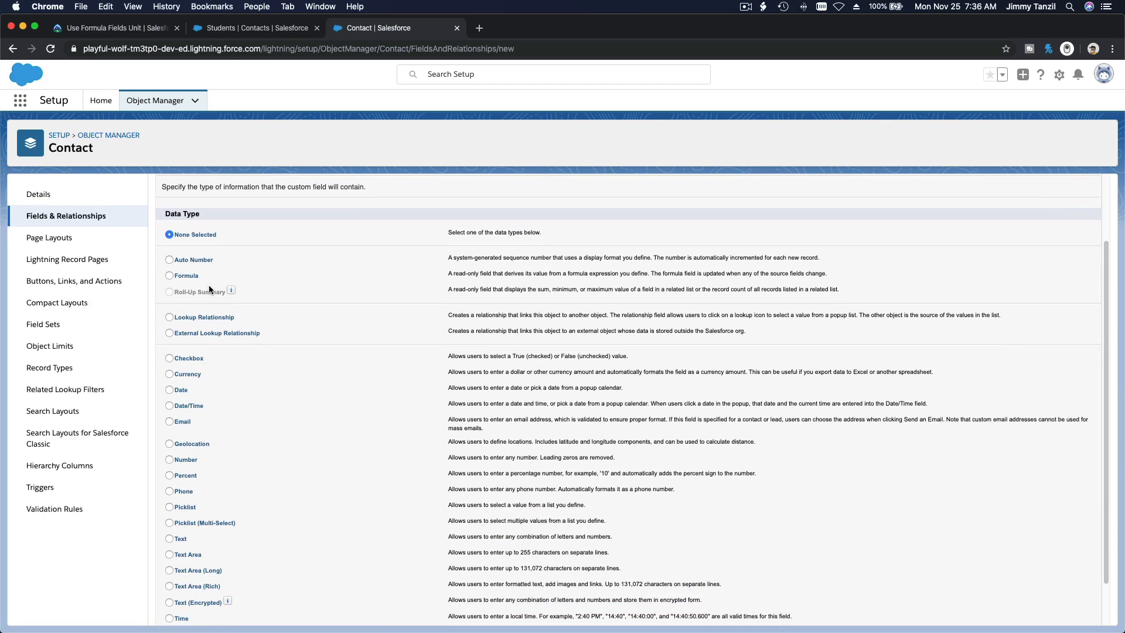
pyautogui.click(170, 276)
pyautogui.scroll(1, 228, 279)
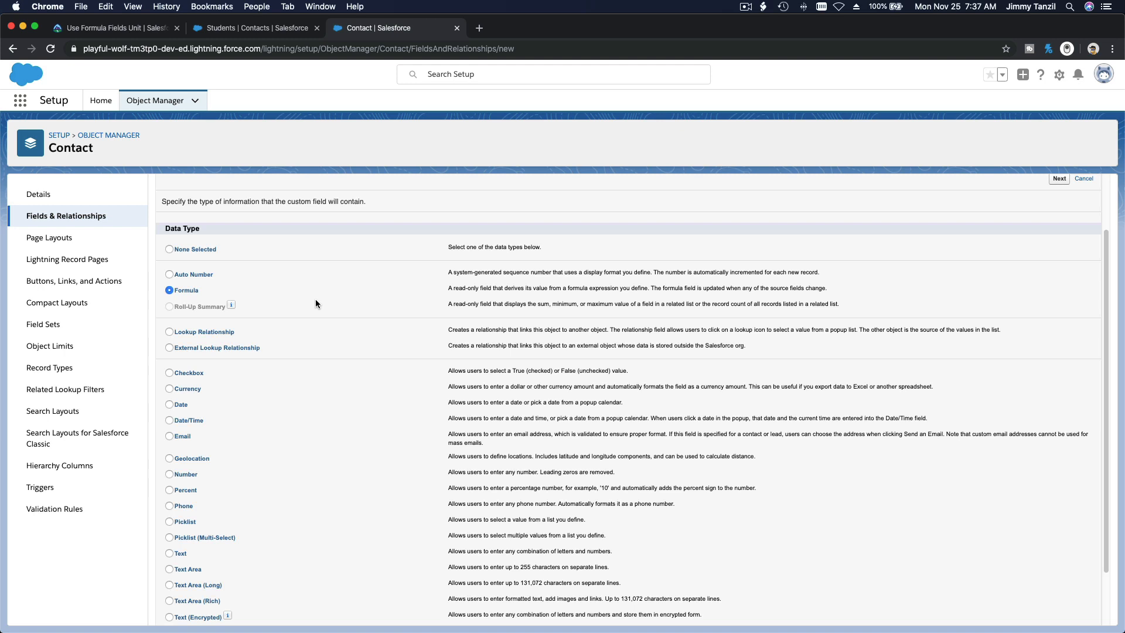
pyautogui.click(1060, 179)
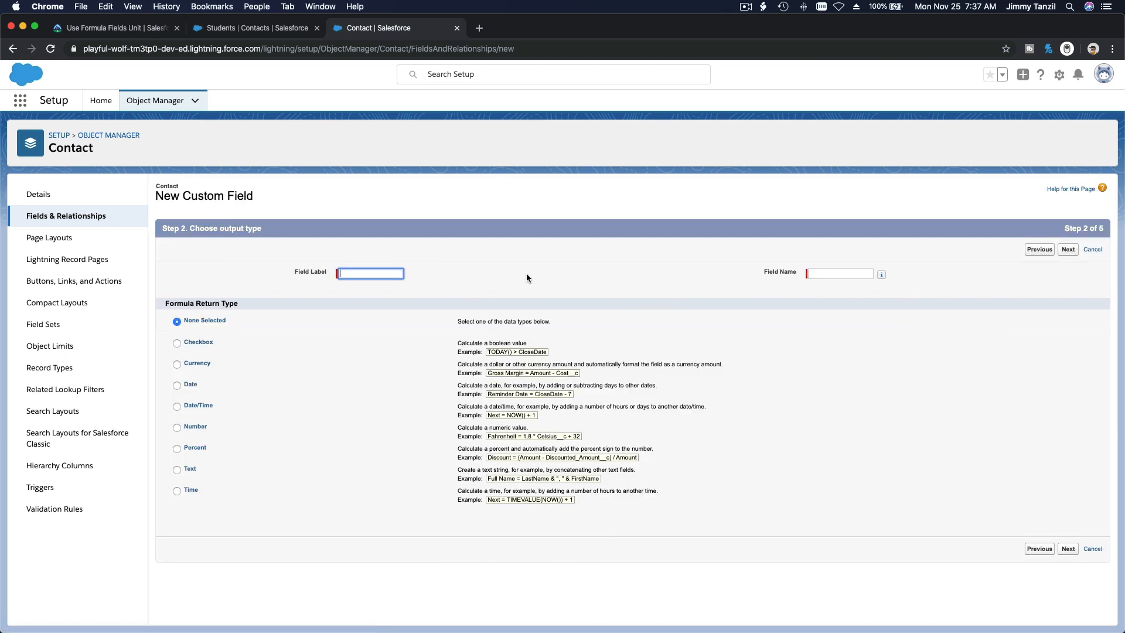
# Step: Label the formula field Age, set its return type to Number with 0 decimal places and proceed to the formula entry
pyautogui.write('Age')
pyautogui.press('Tab')
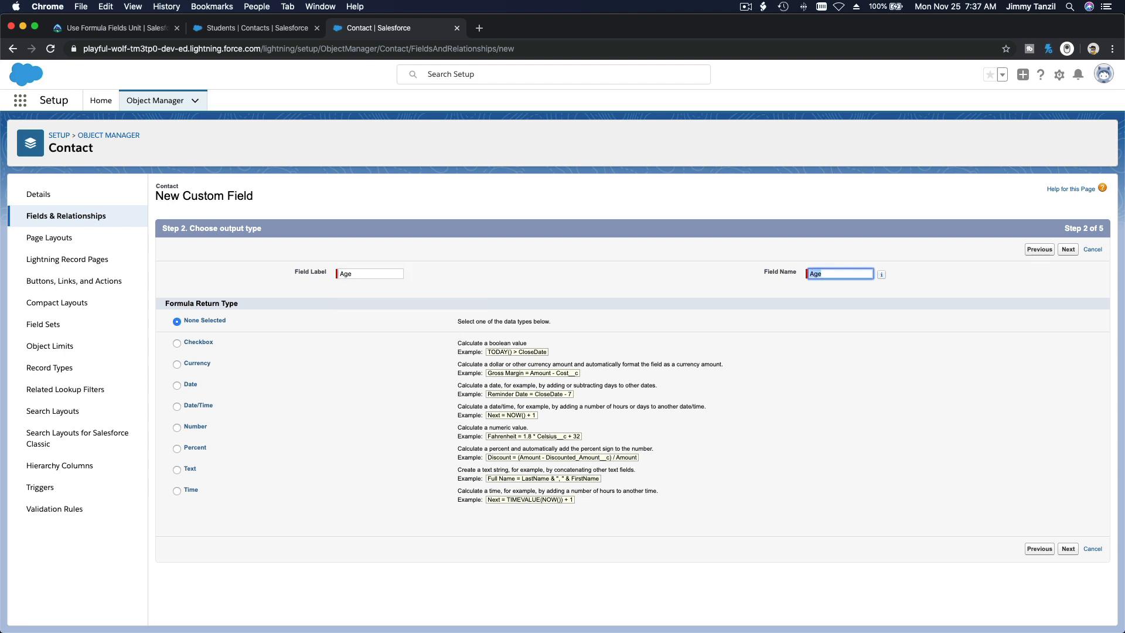
pyautogui.click(444, 273)
pyautogui.click(206, 428)
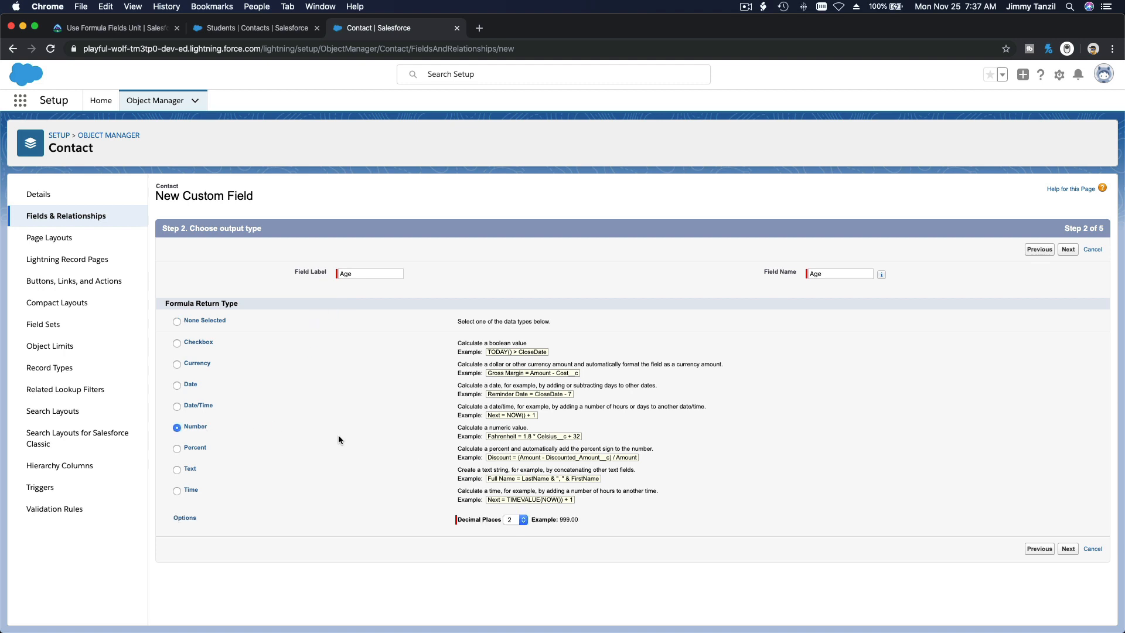
pyautogui.click(523, 518)
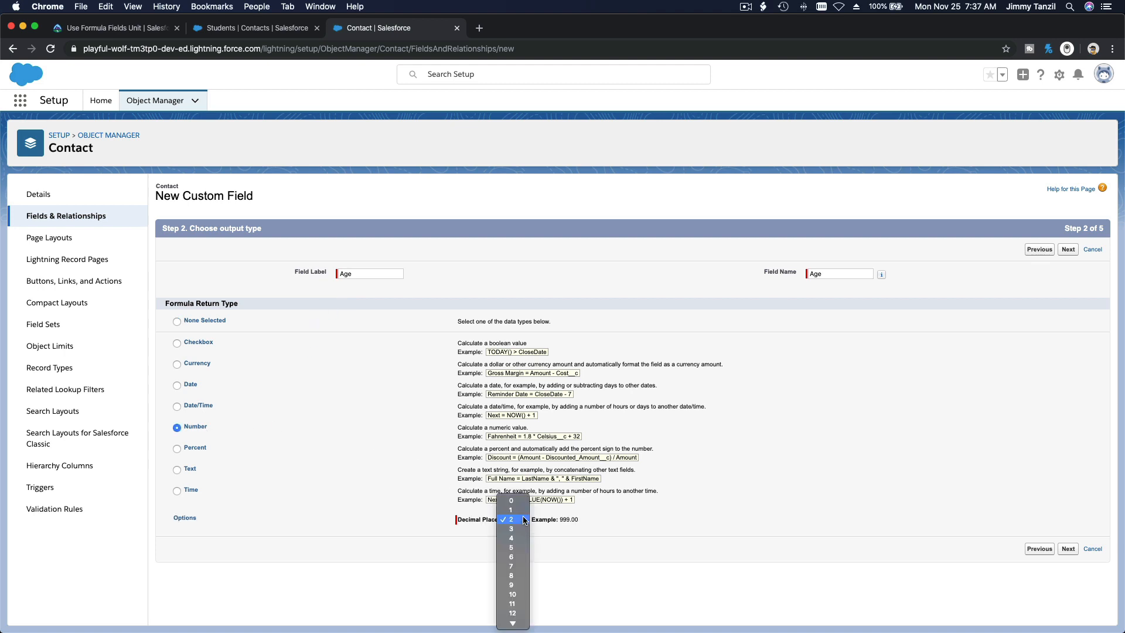
pyautogui.click(518, 506)
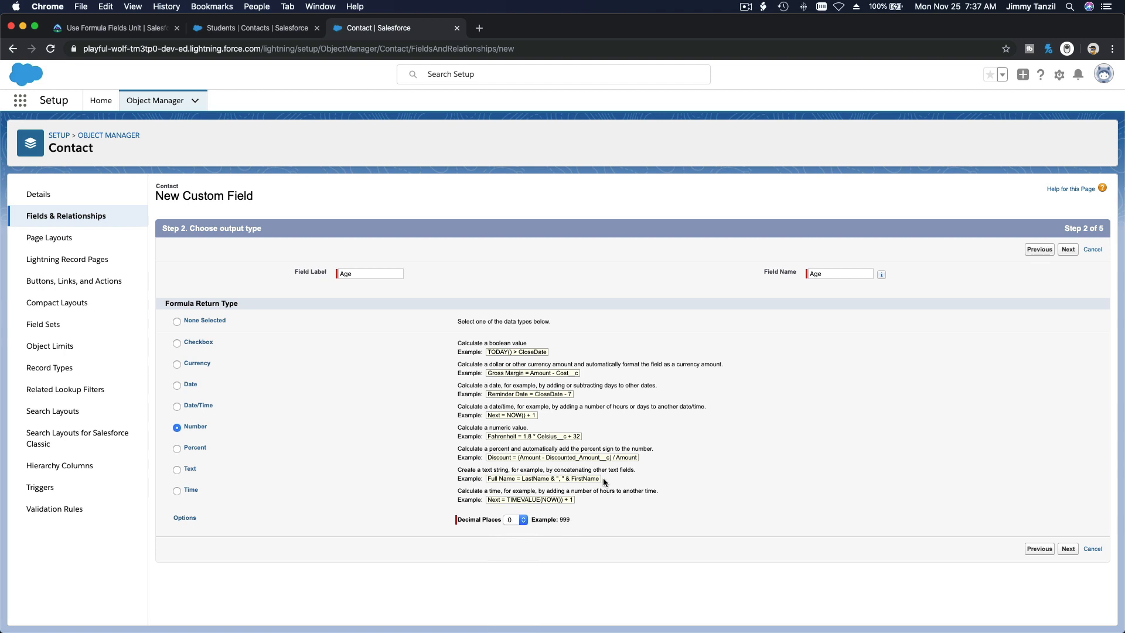
pyautogui.click(1067, 250)
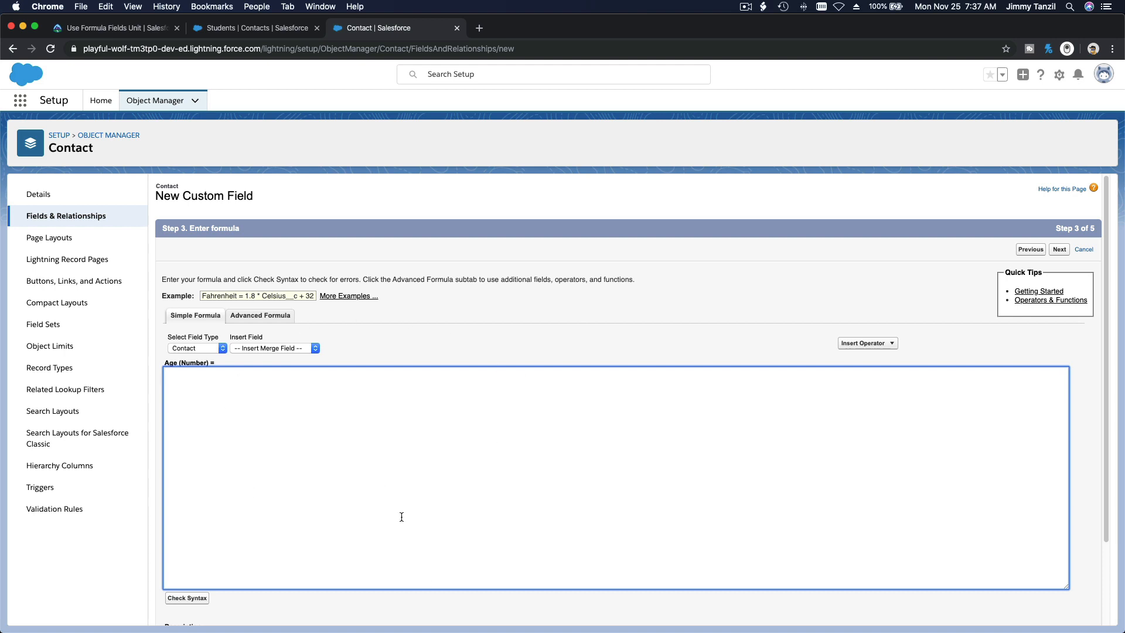
# Step: Review the Using the Formula Editor section of the Trailhead unit in Chrome and return to the custom field setup
pyautogui.click(132, 29)
pyautogui.scroll(-3, 515, 270)
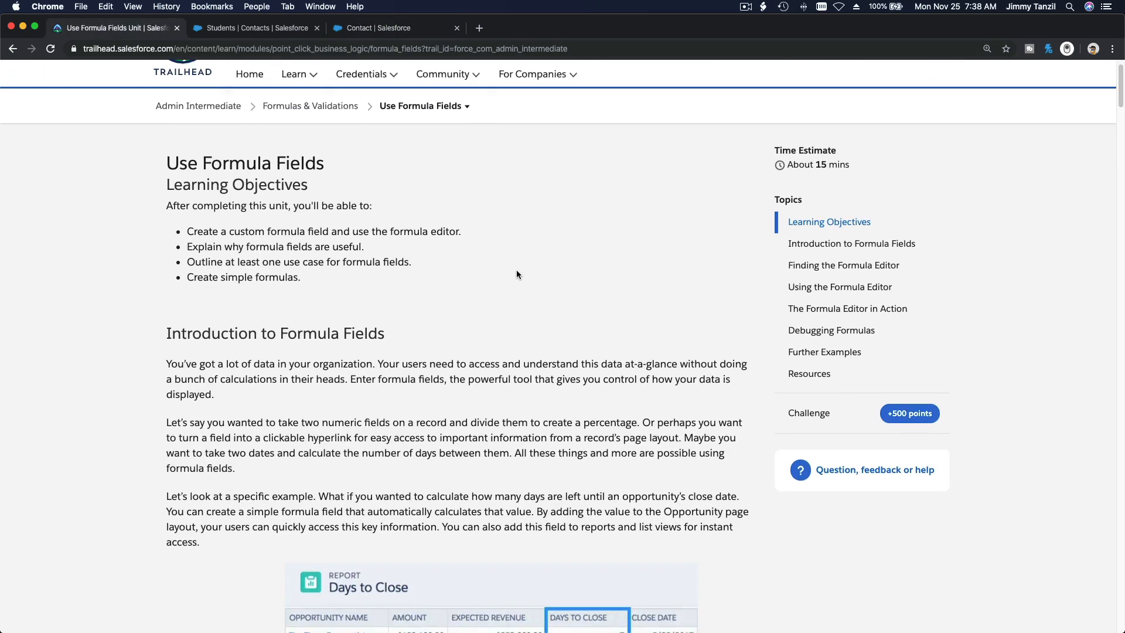
pyautogui.scroll(-6, 516, 271)
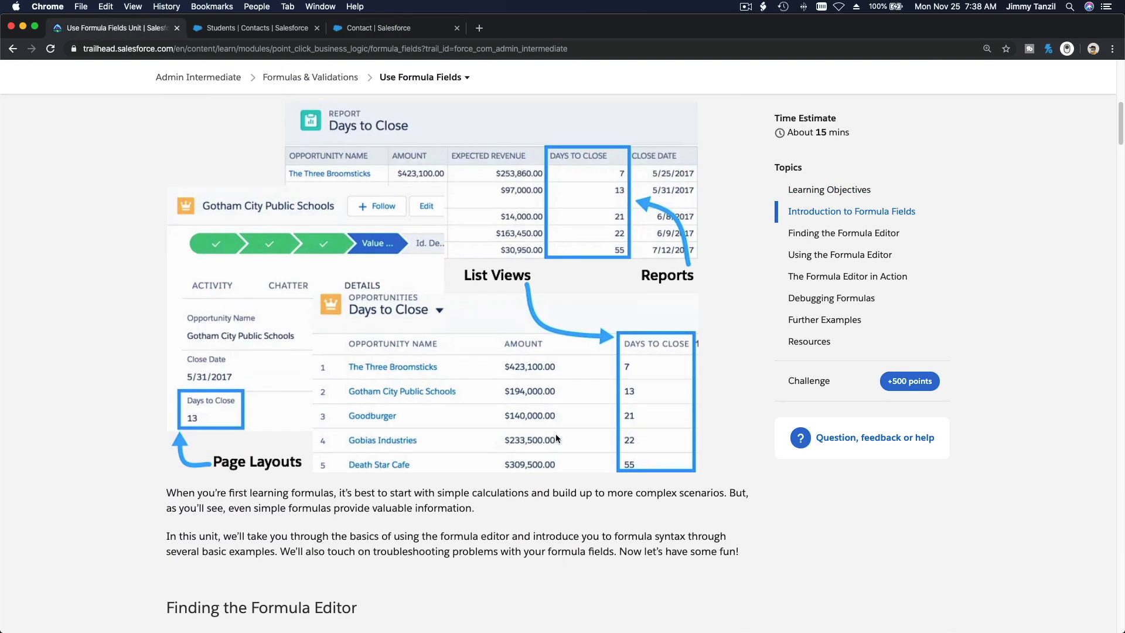
pyautogui.scroll(-9, 551, 338)
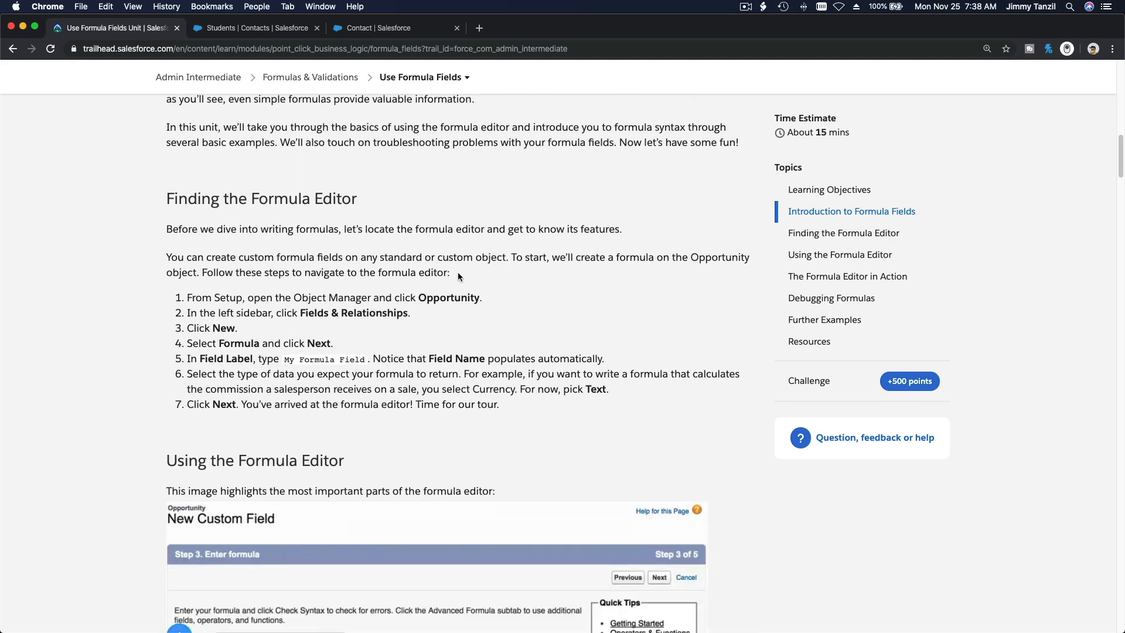
pyautogui.scroll(-5, 372, 306)
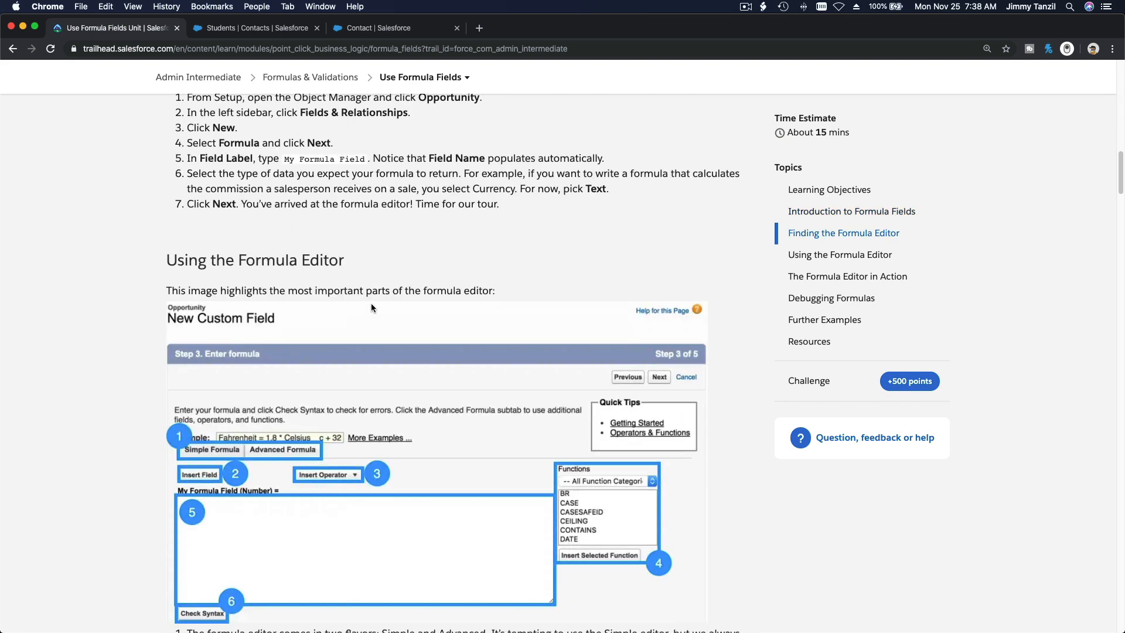
pyautogui.scroll(-2, 370, 303)
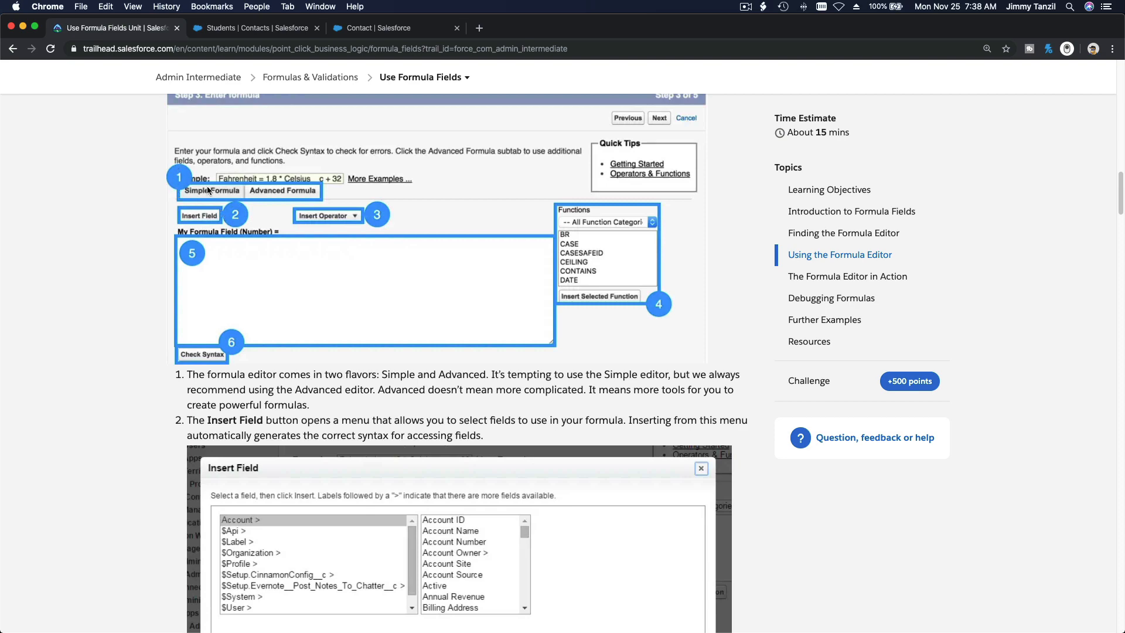
pyautogui.click(398, 33)
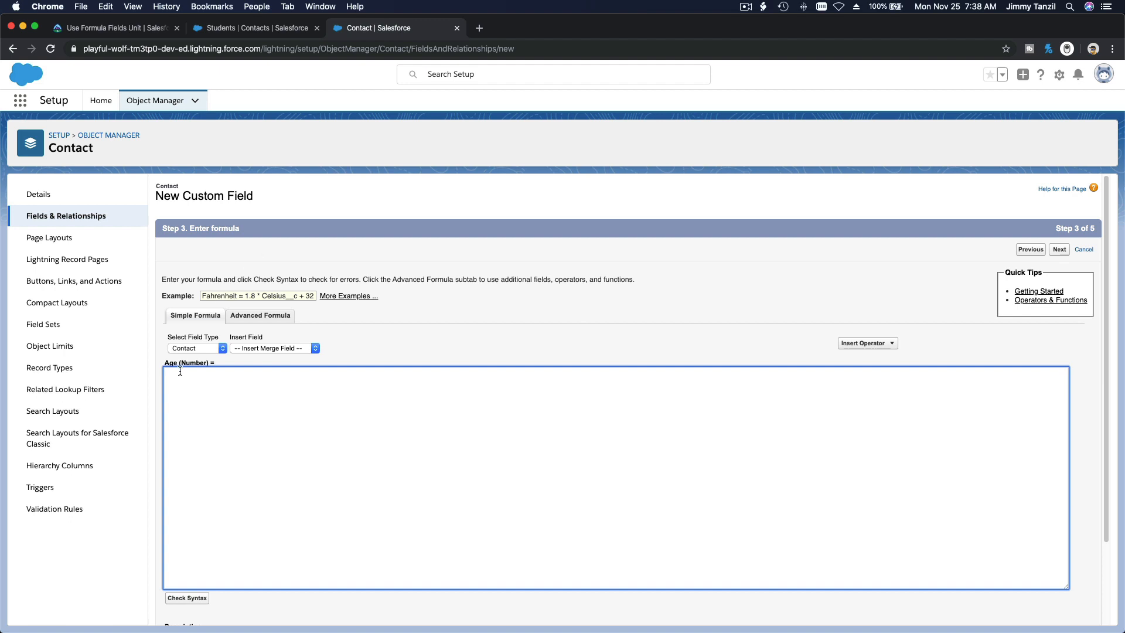
# Step: Switch the Age field to the Advanced Formula editor and look through its list of available functions
pyautogui.click(260, 316)
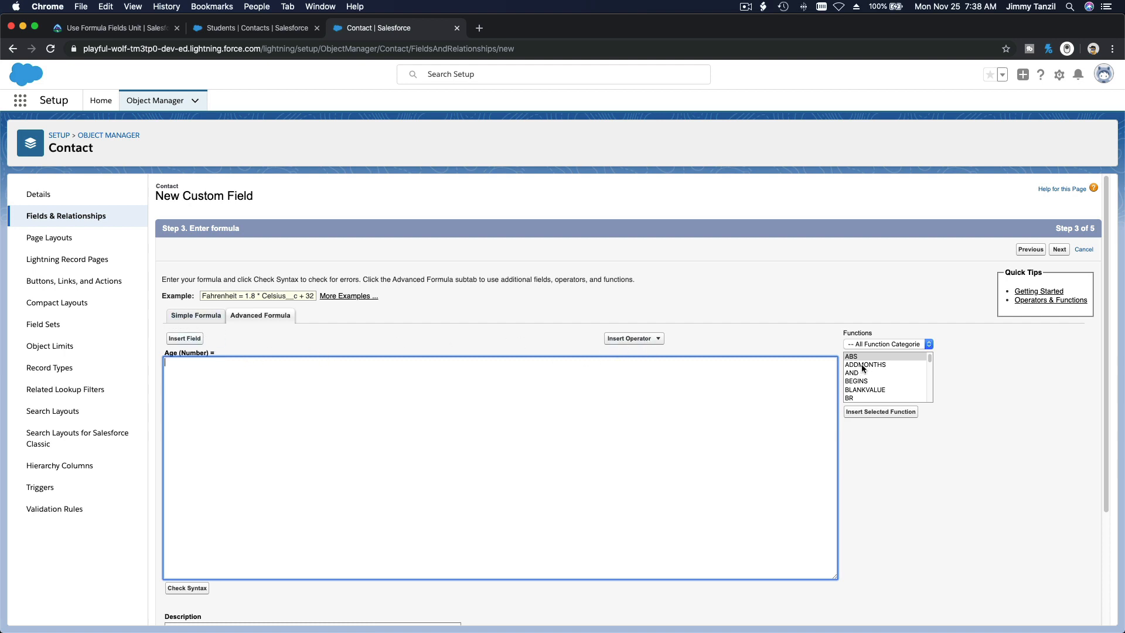
pyautogui.scroll(-3, 866, 358)
pyautogui.scroll(-5, 865, 358)
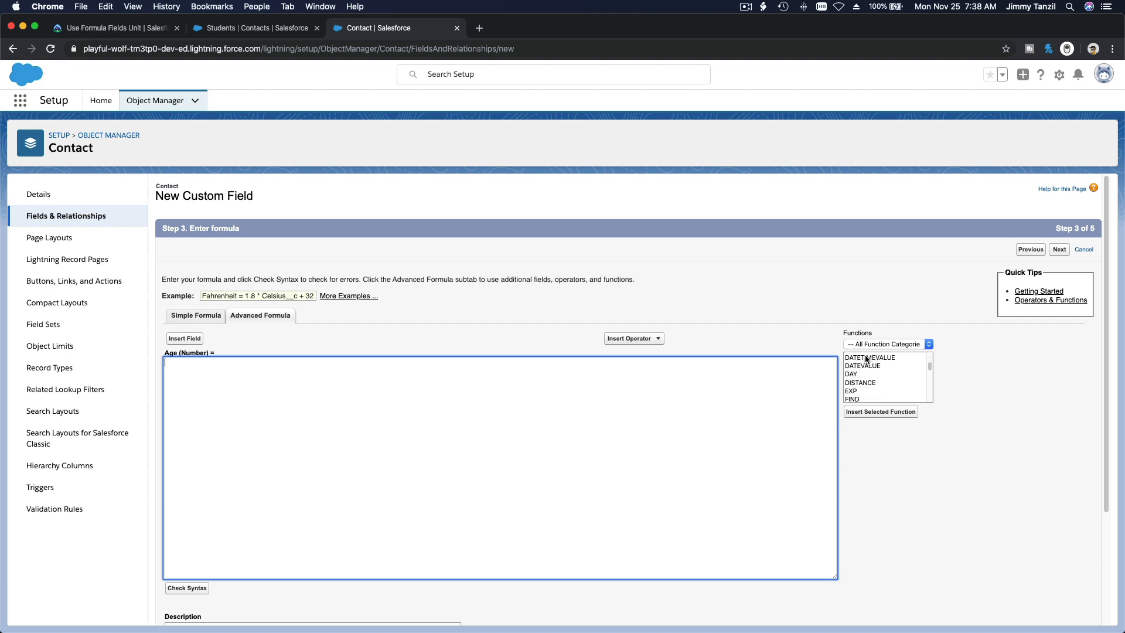
pyautogui.scroll(-5, 866, 359)
pyautogui.scroll(-8, 865, 358)
pyautogui.scroll(6, 865, 359)
pyautogui.scroll(8, 865, 358)
pyautogui.scroll(3, 866, 359)
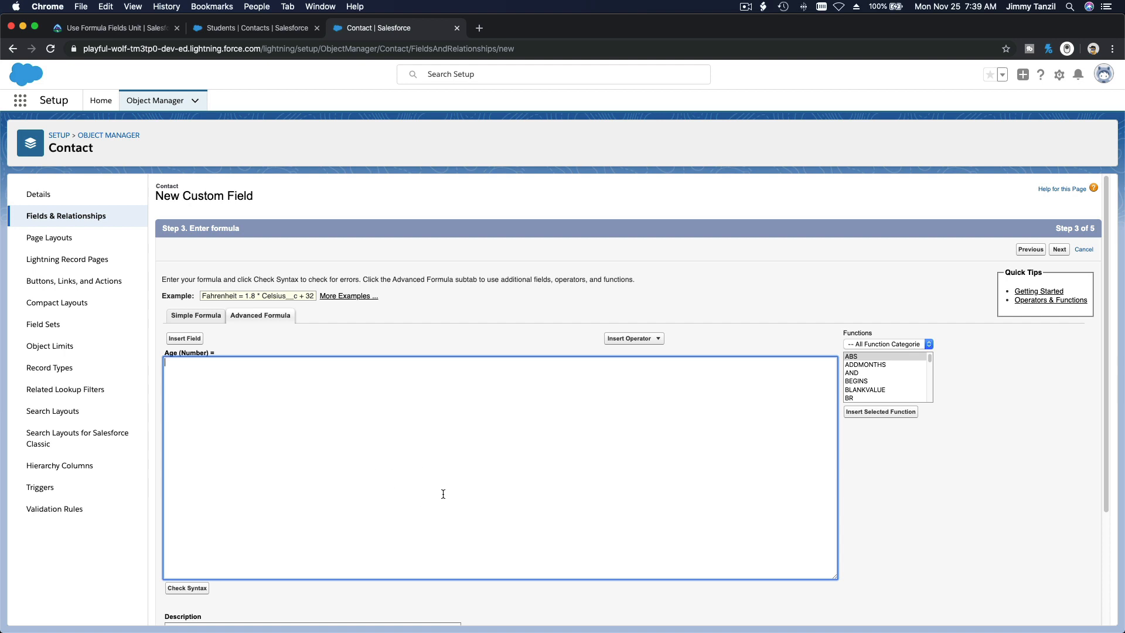
pyautogui.scroll(-2, 365, 450)
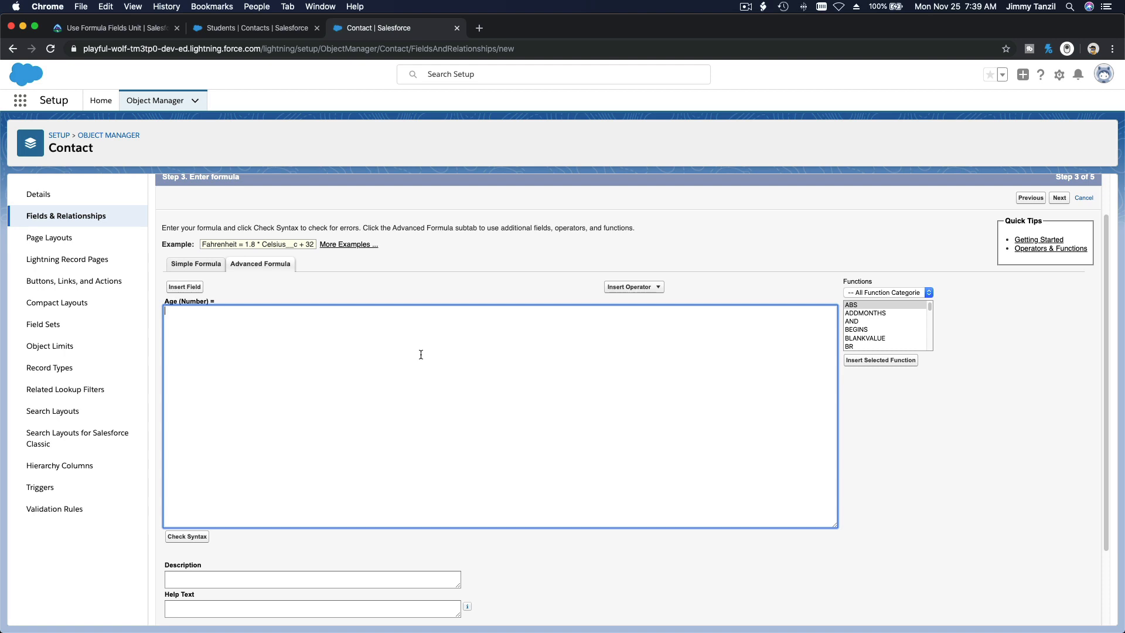
# Step: Search Google in a new tab for "salesforce age formula" and open the Marks Group article on calculating age from another date field
pyautogui.scroll(2, 421, 354)
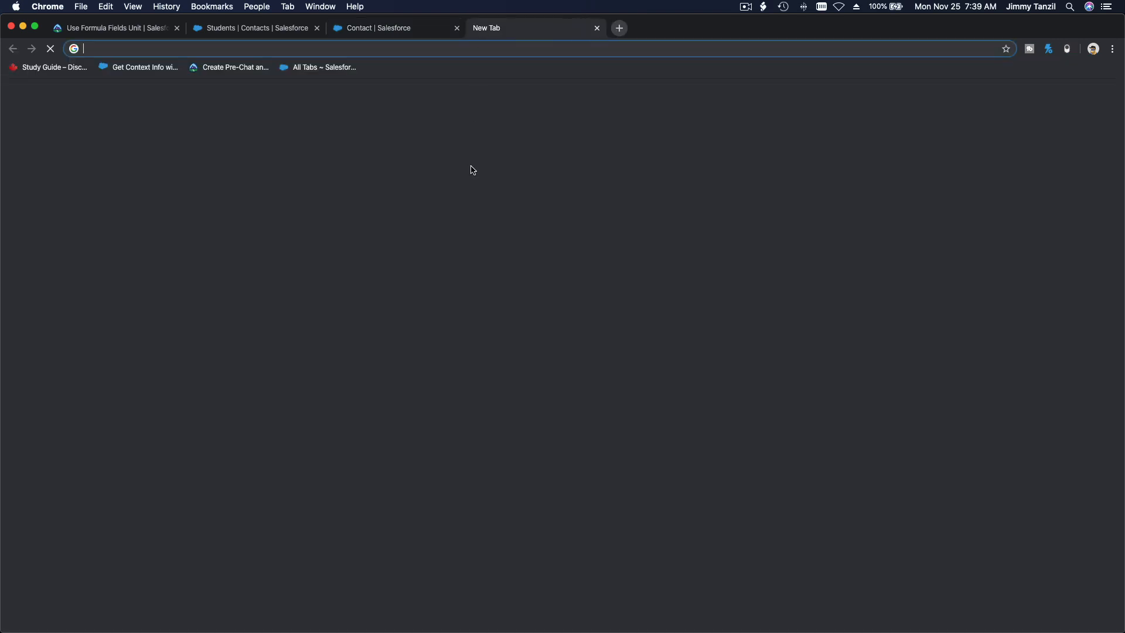
pyautogui.click(479, 28)
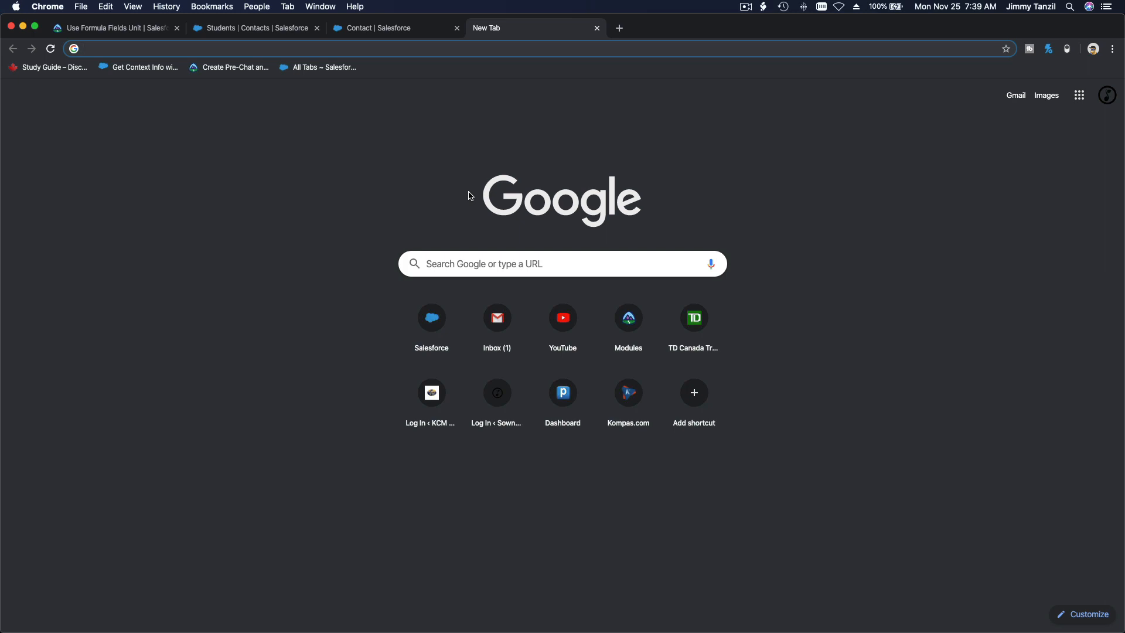
pyautogui.write('salesforce fo')
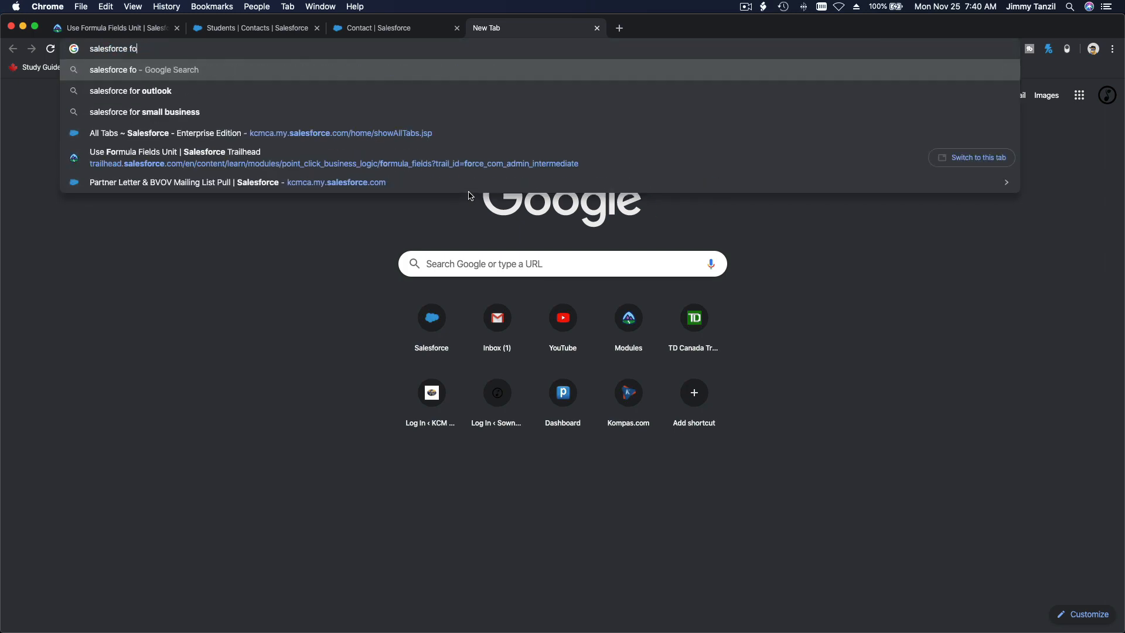
pyautogui.press('BackSpace')
pyautogui.press('BackSpace')
pyautogui.write('age formula')
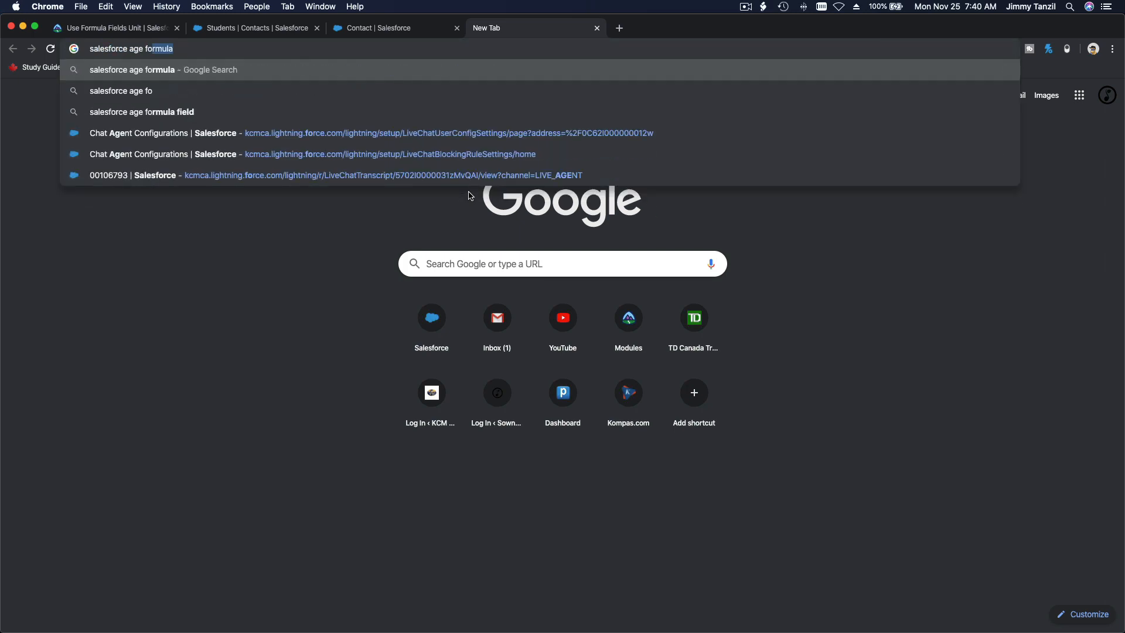
pyautogui.press('Return')
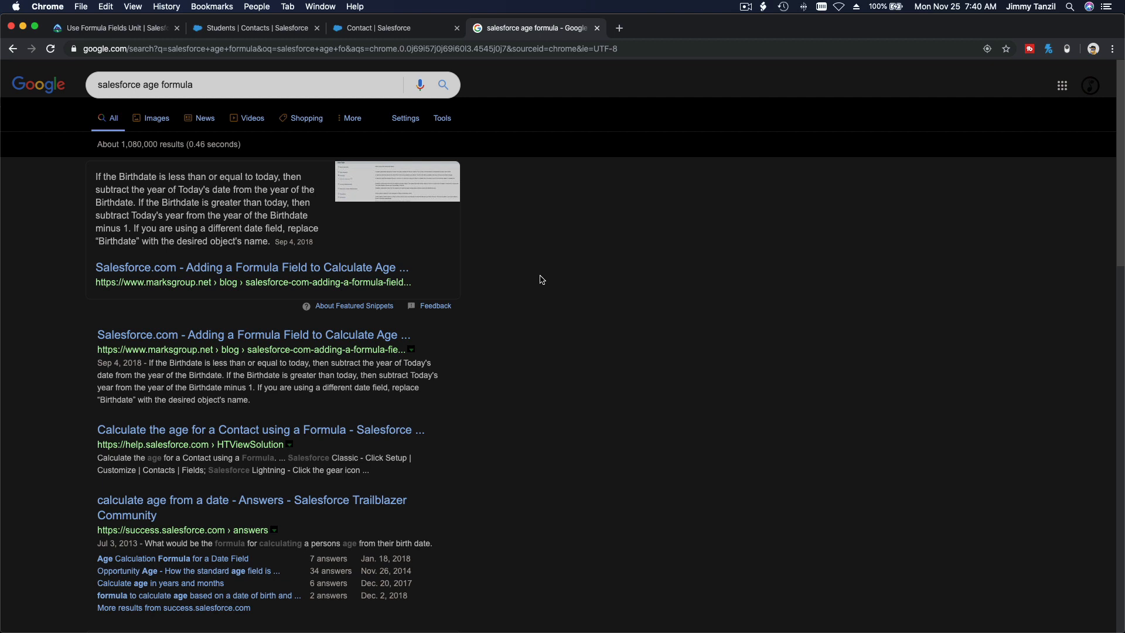
pyautogui.scroll(-1, 542, 279)
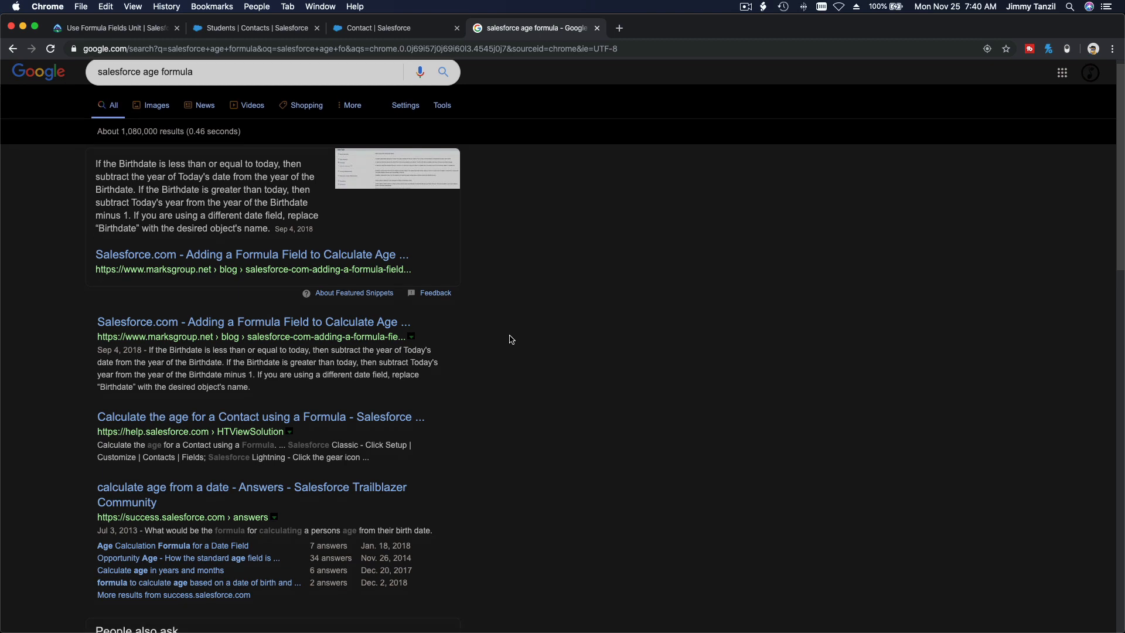
pyautogui.click(373, 326)
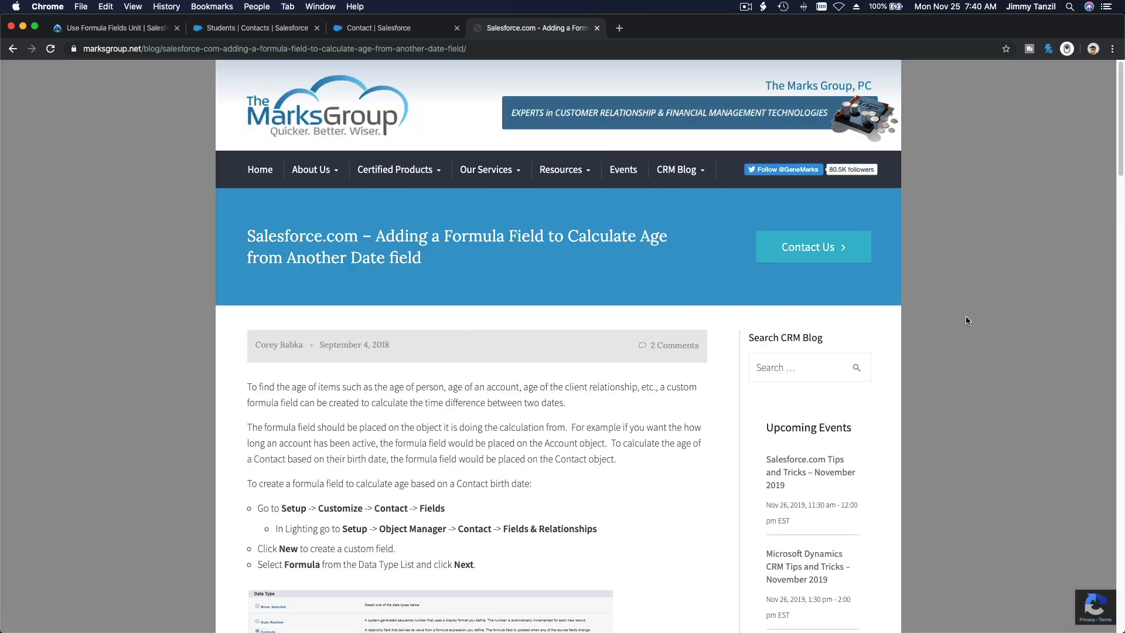
# Step: Read through the article's formula field setup instructions, the full age formula, its translation and the remaining setup notes
pyautogui.scroll(-1, 965, 321)
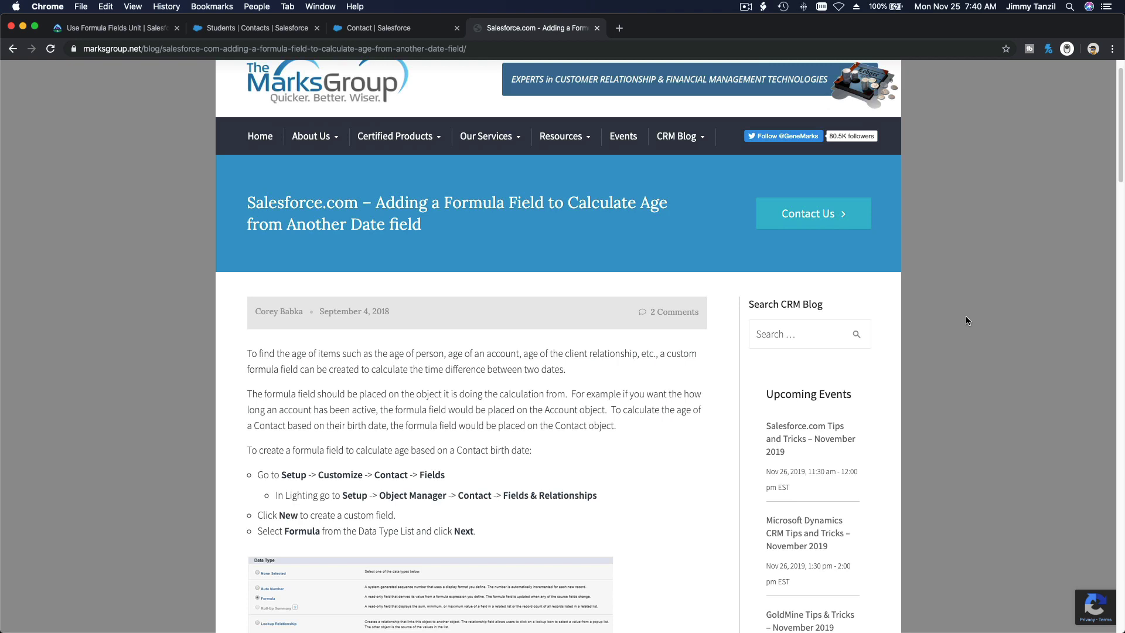
pyautogui.scroll(-1, 965, 320)
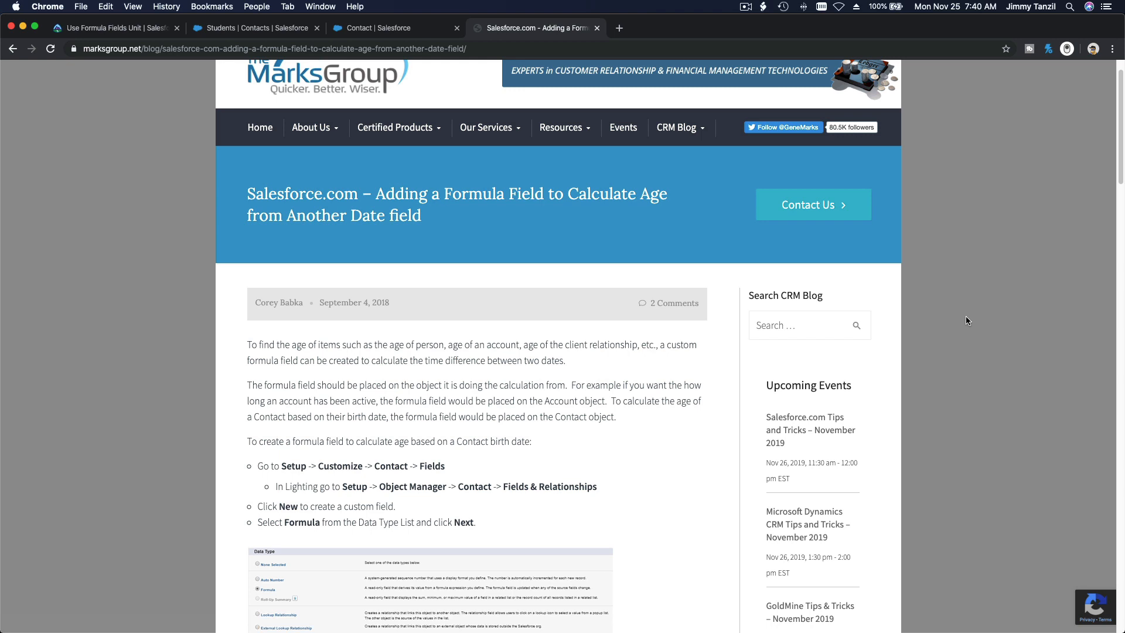
pyautogui.scroll(-5, 966, 320)
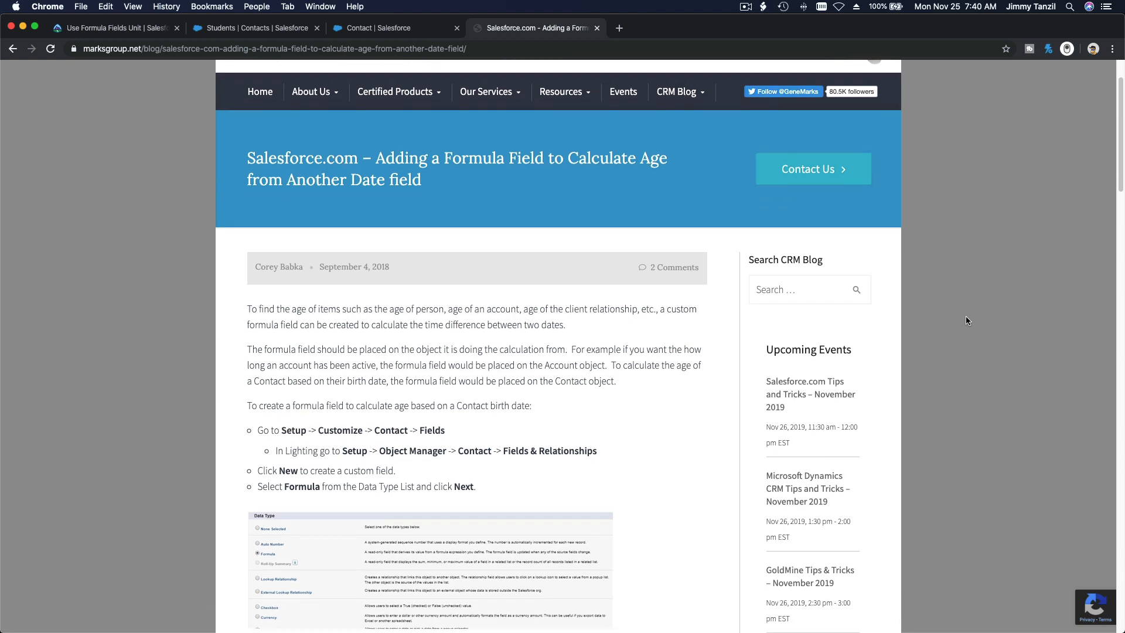
pyautogui.scroll(-10, 965, 320)
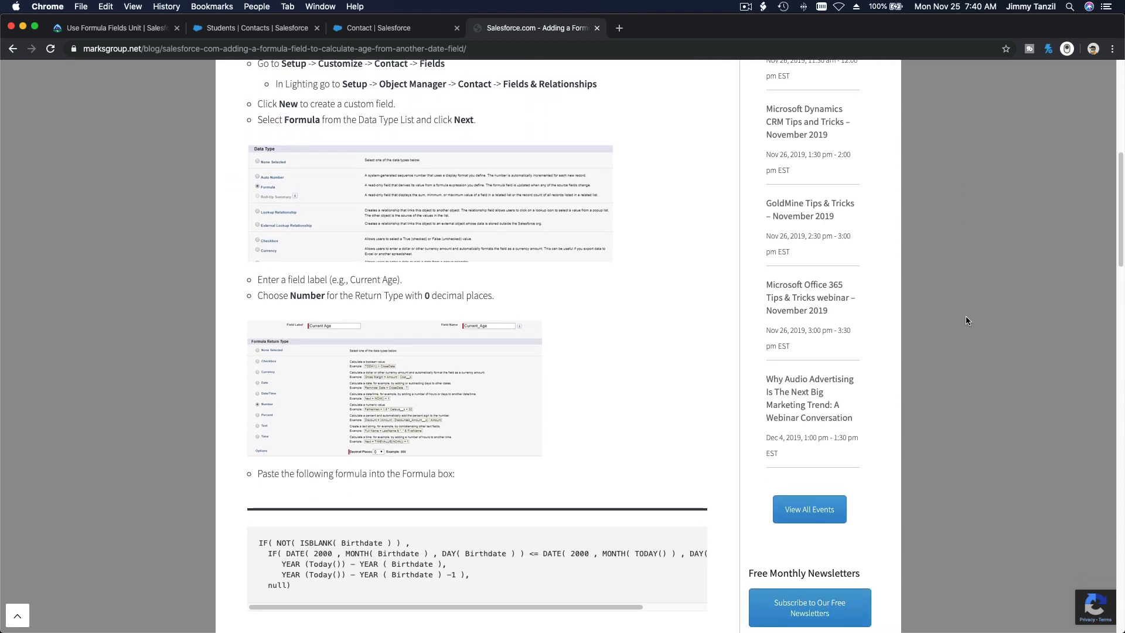
pyautogui.scroll(-5, 965, 320)
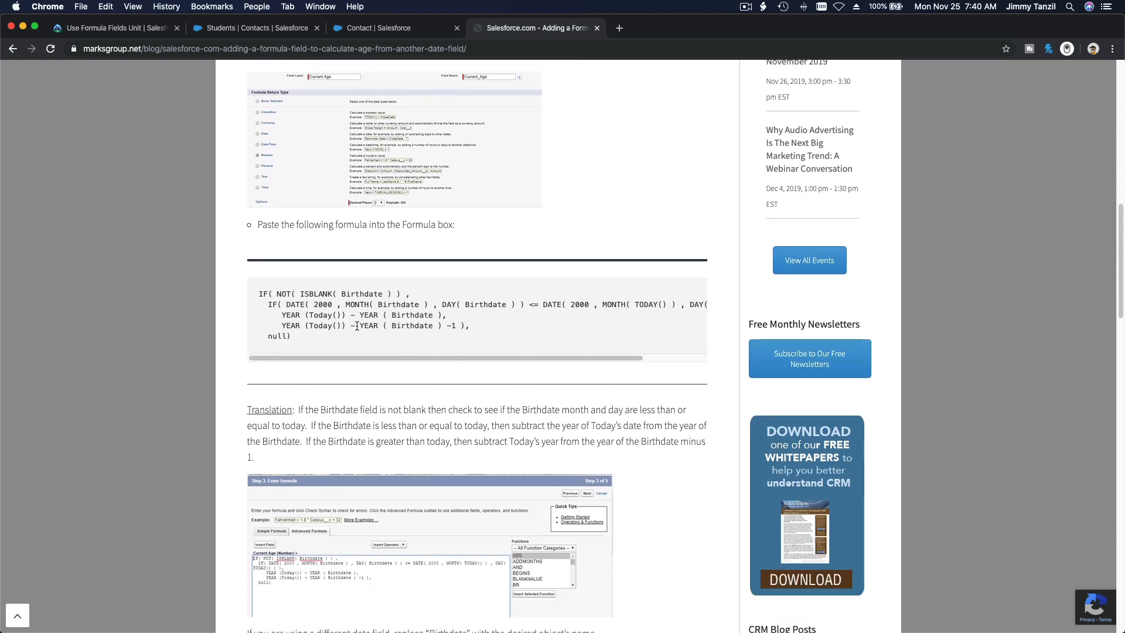
pyautogui.hscroll(2, 357, 326)
pyautogui.hscroll(6, 357, 326)
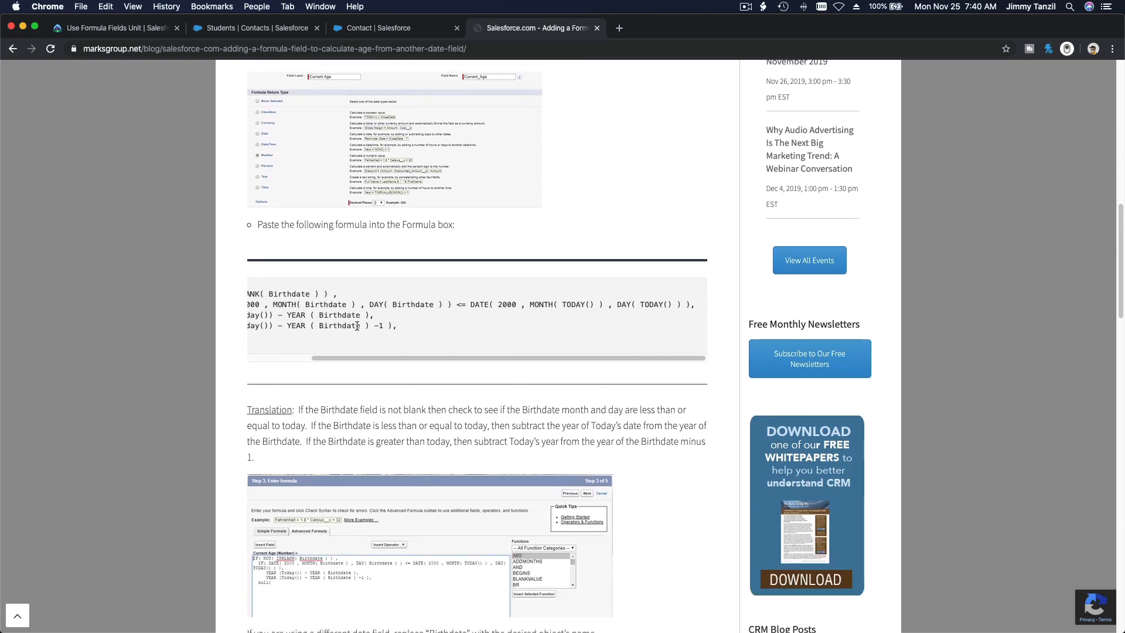
pyautogui.hscroll(-6, 357, 326)
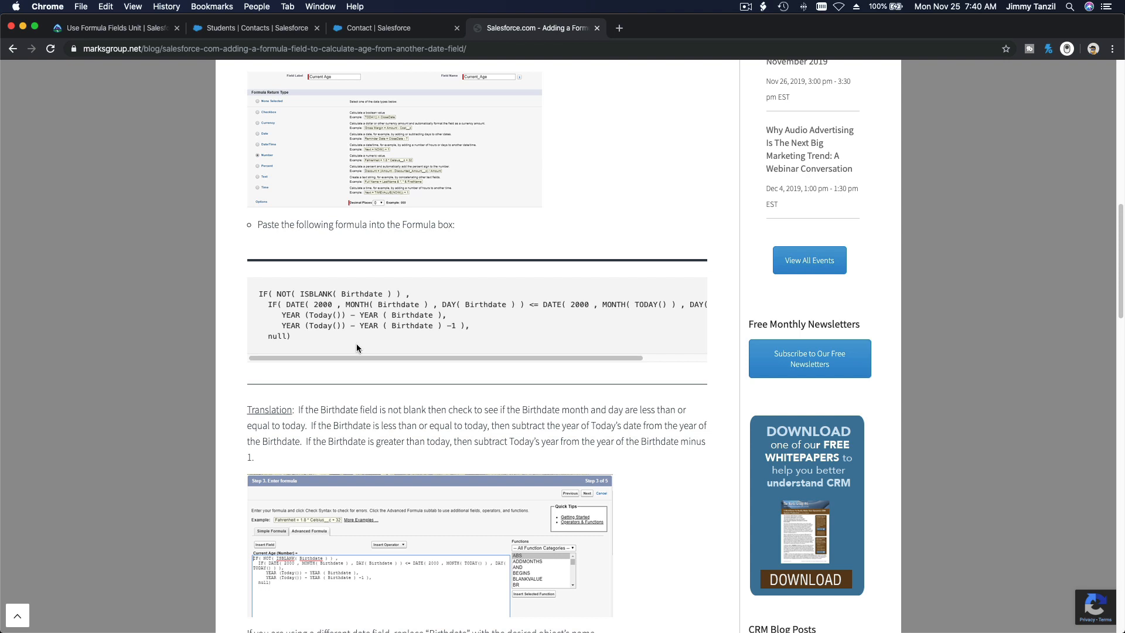
pyautogui.moveTo(356, 357)
pyautogui.mouseDown()
pyautogui.moveTo(431, 355)
pyautogui.moveTo(343, 357)
pyautogui.mouseUp()
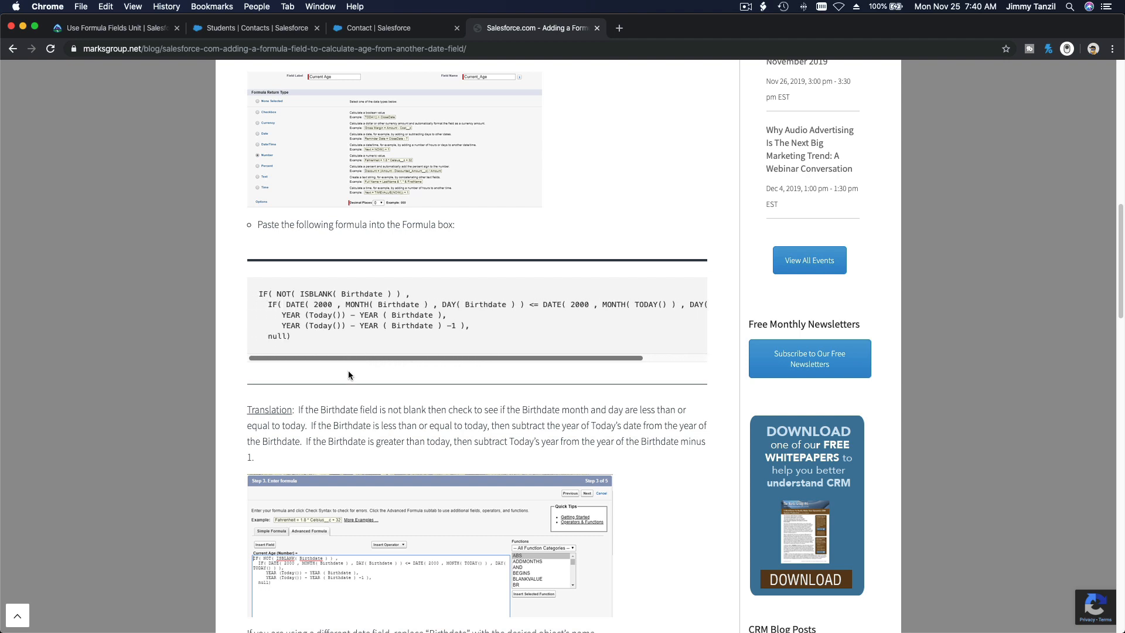
pyautogui.scroll(-6, 354, 363)
pyautogui.scroll(4, 355, 366)
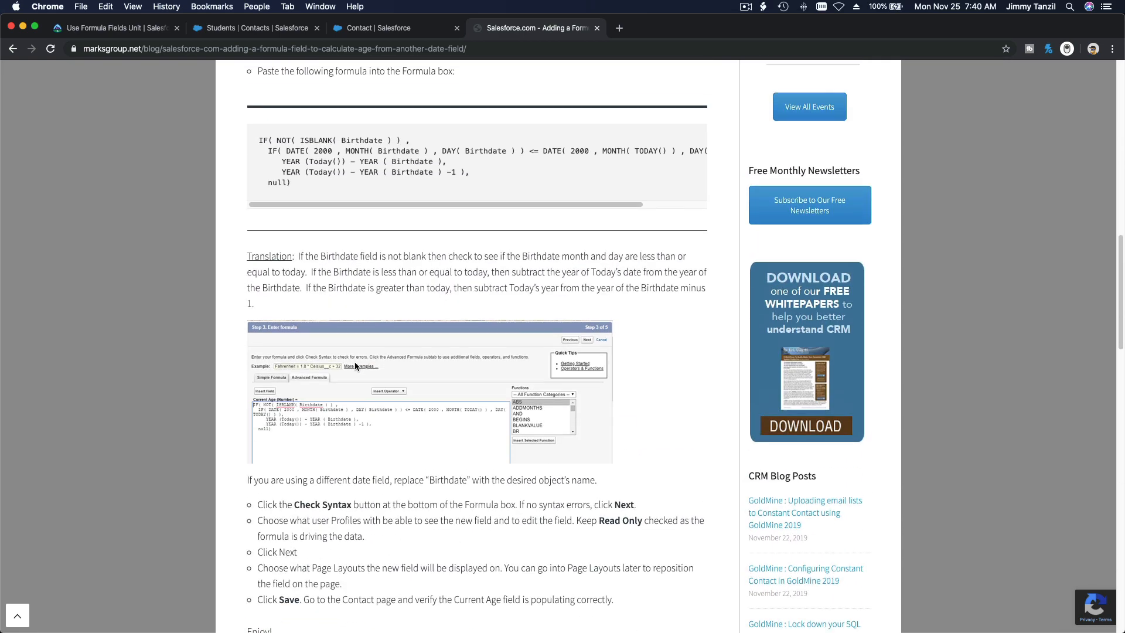
pyautogui.scroll(2, 283, 212)
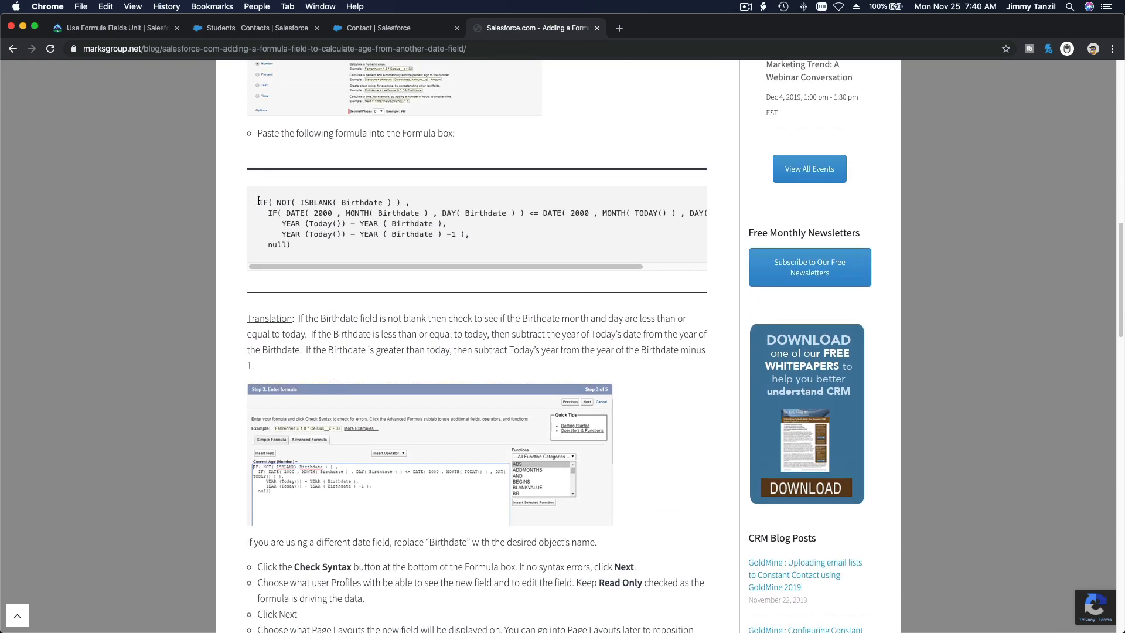
# Step: Copy the article's Birthdate-based age formula into the Age field's formula editor in Salesforce and check its syntax
pyautogui.moveTo(258, 202); pyautogui.dragTo(313, 250)
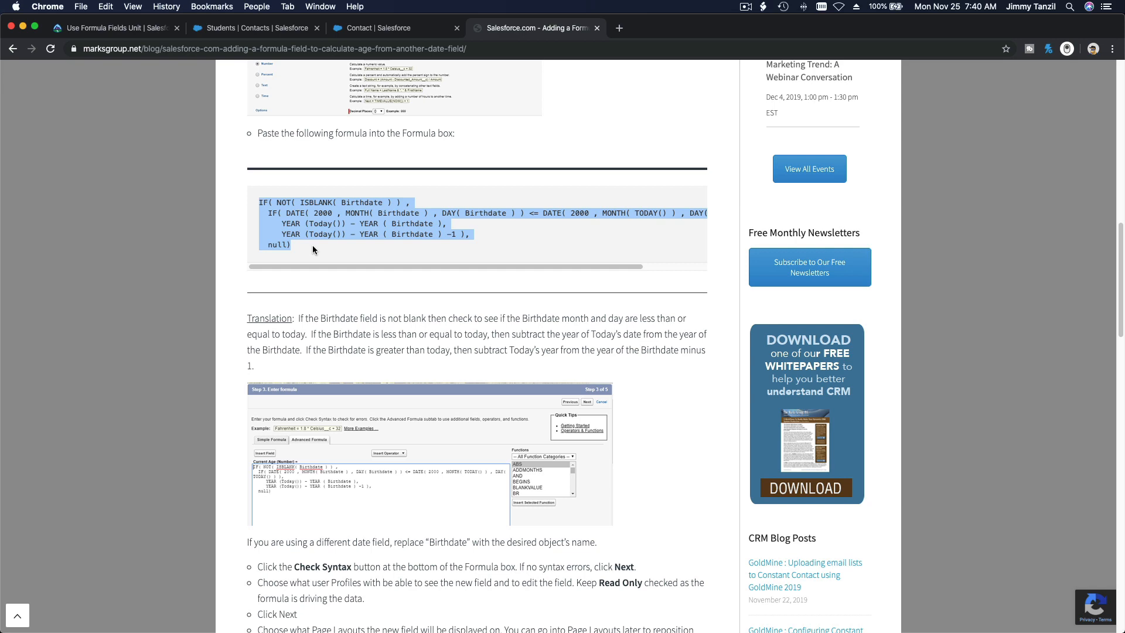
pyautogui.press('super+c')
pyautogui.click(356, 34)
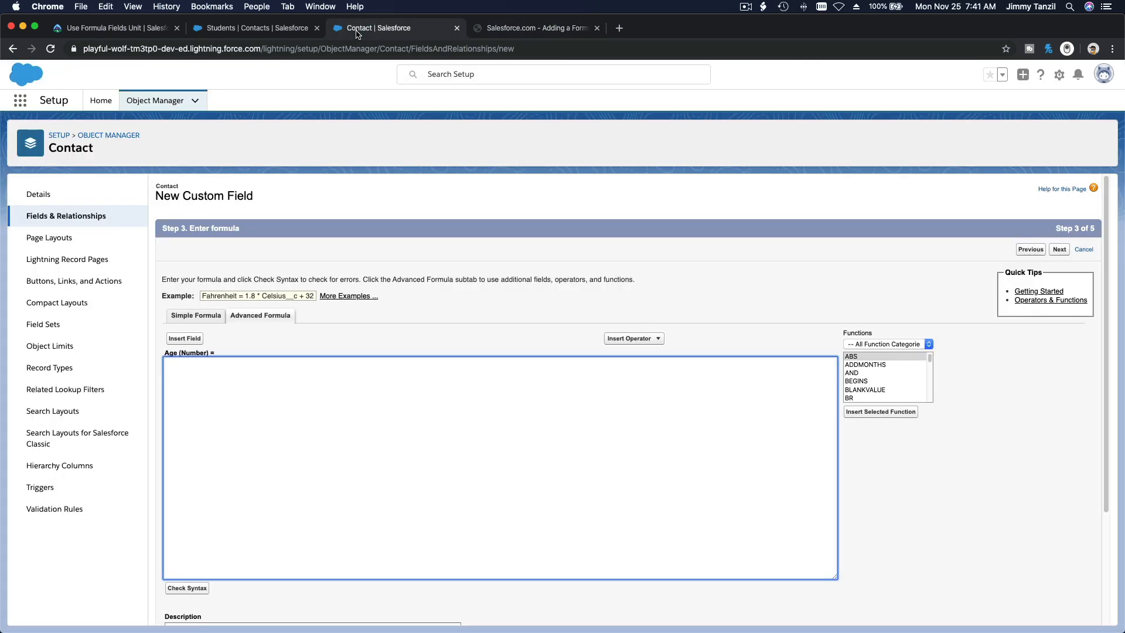
pyautogui.rightClick(227, 385)
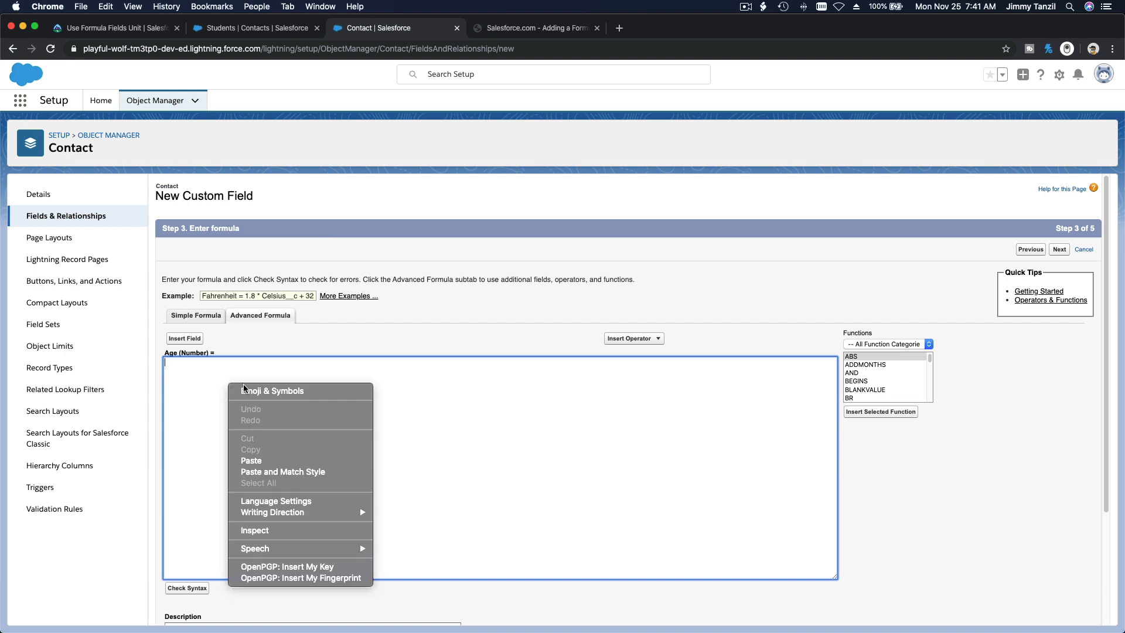
pyautogui.click(272, 461)
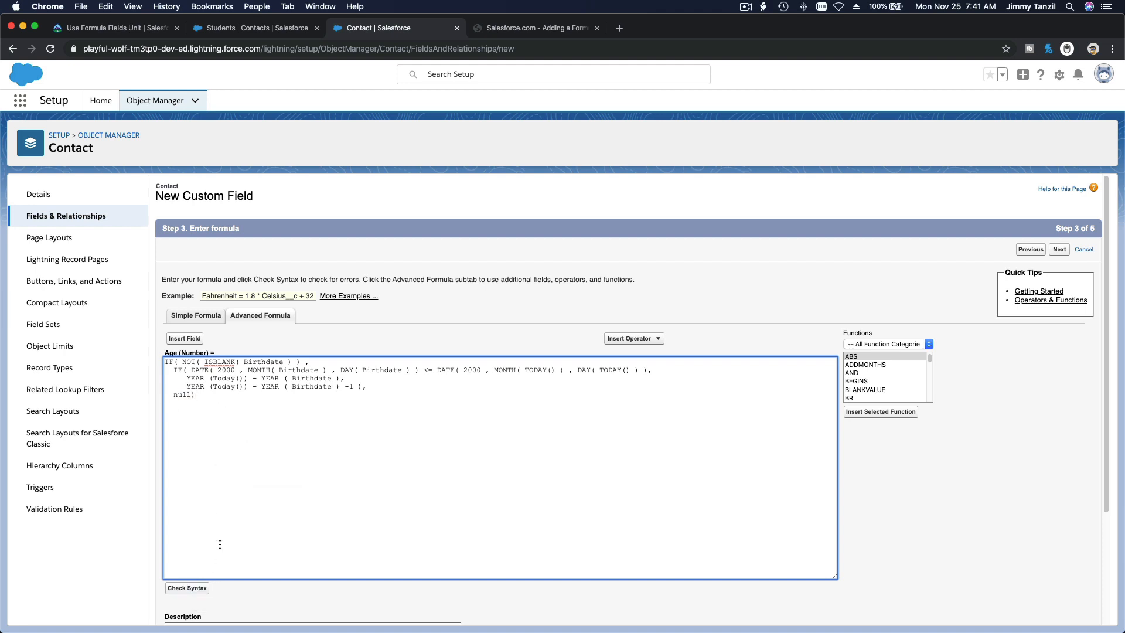
pyautogui.click(197, 588)
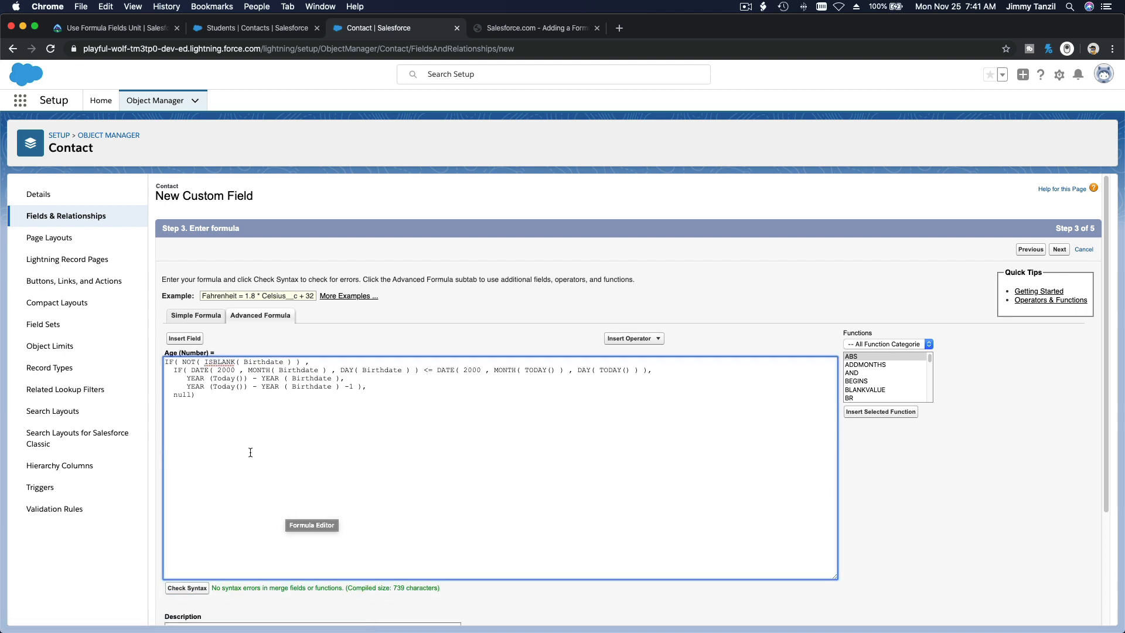
# Step: Examine the pasted formula's Birthdate references and compare them with the Birthdate column in the Students contact list
pyautogui.click(230, 419)
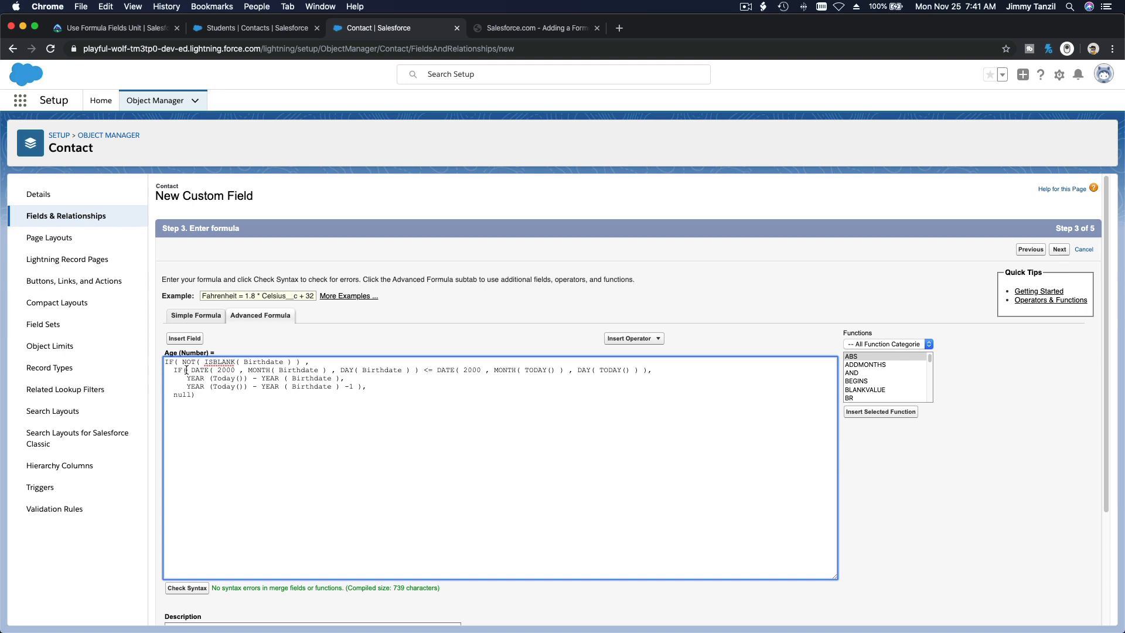
pyautogui.tripleClick(263, 362)
pyautogui.click(264, 389)
pyautogui.click(225, 30)
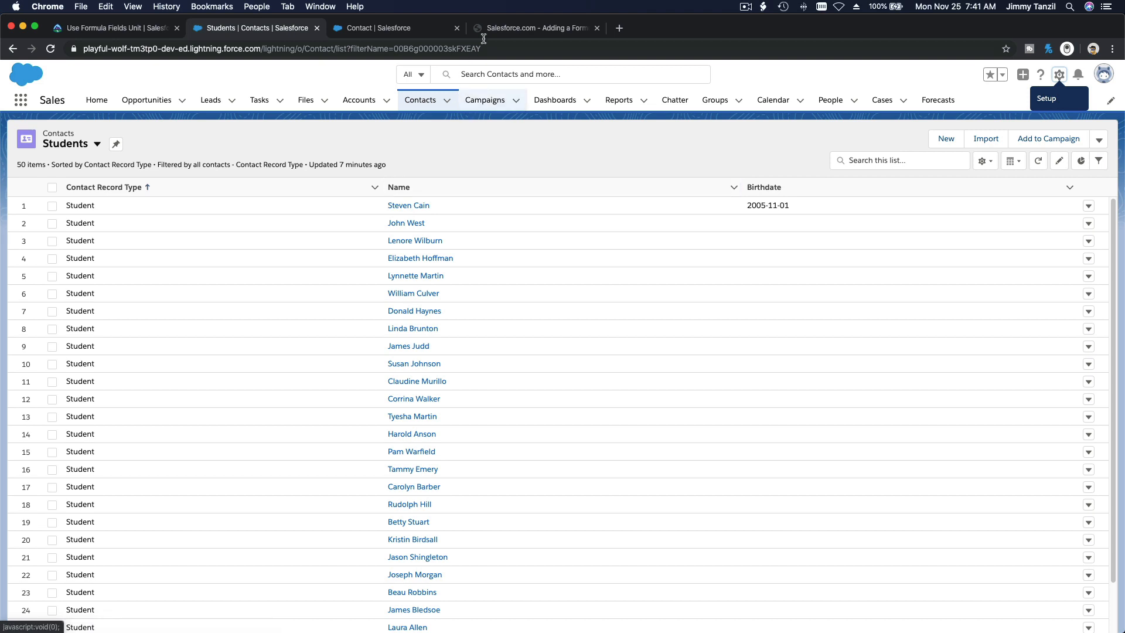
pyautogui.click(390, 32)
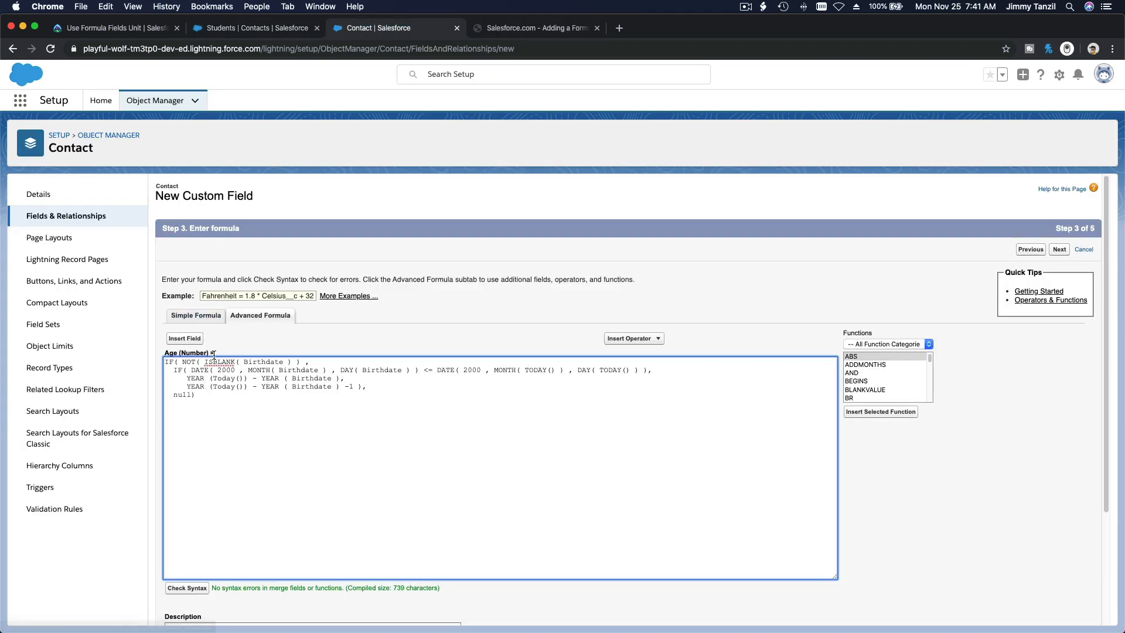
pyautogui.doubleClick(250, 361)
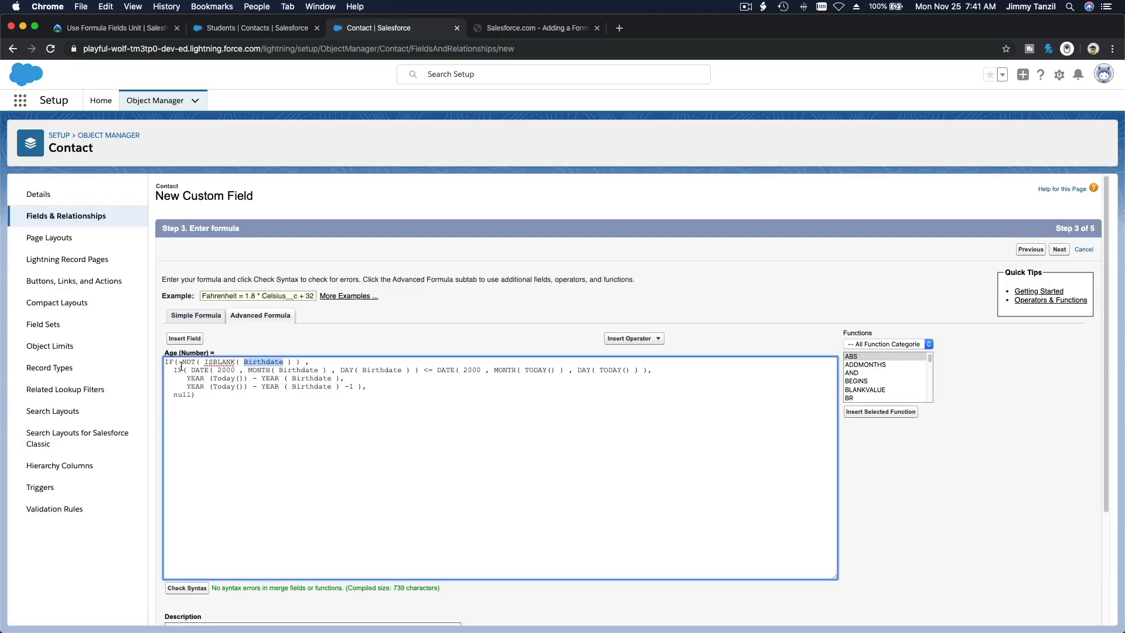
pyautogui.click(270, 378)
# Step: Replace the Birthdate reference inside ISBLANK by inserting the Contact object's Birthdate field, checking its API name first
pyautogui.doubleClick(267, 361)
pyautogui.click(185, 339)
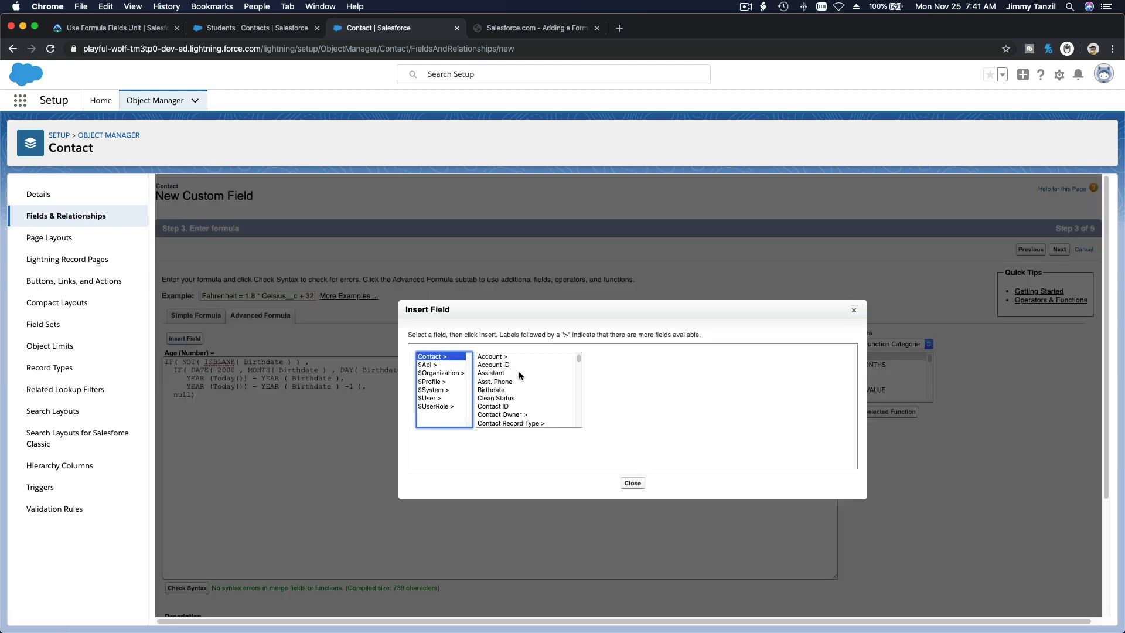
pyautogui.click(508, 390)
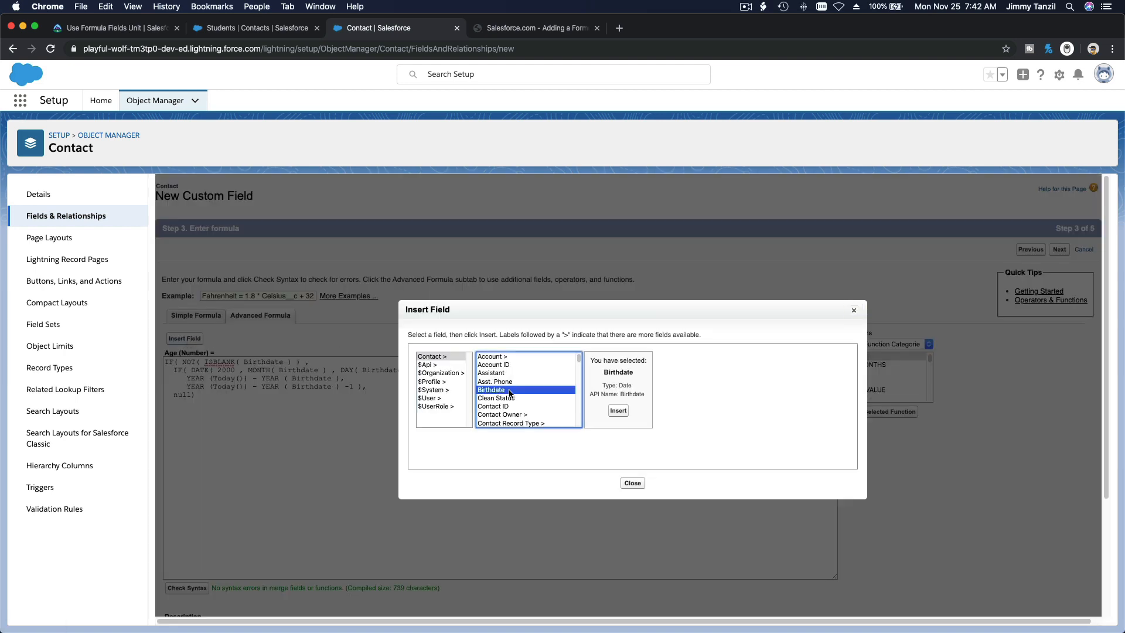
pyautogui.doubleClick(631, 396)
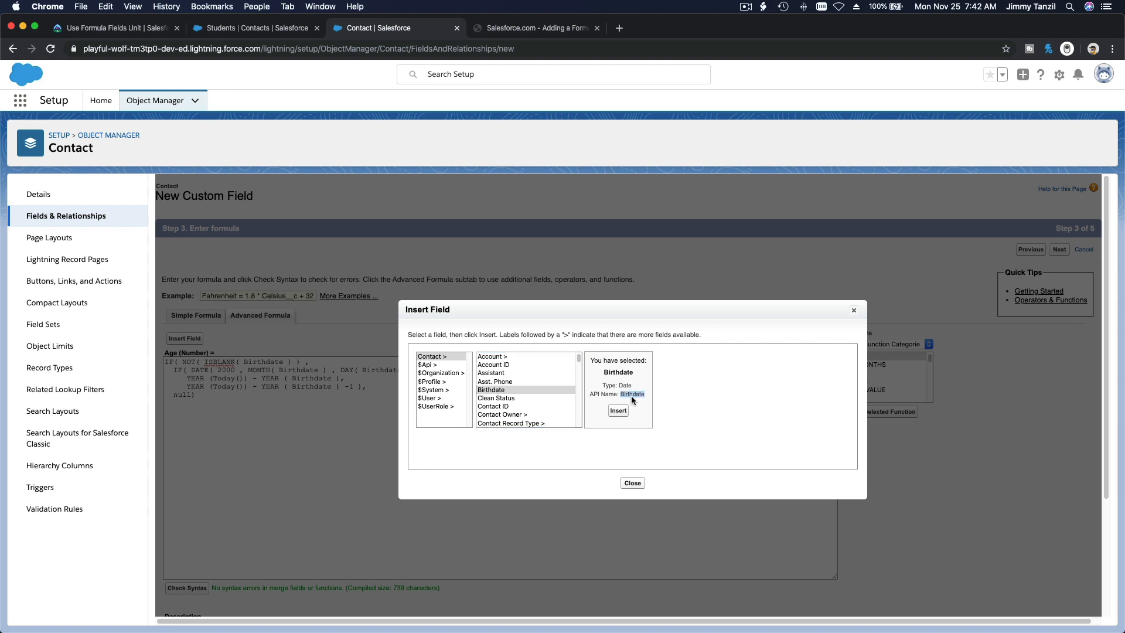
pyautogui.click(619, 410)
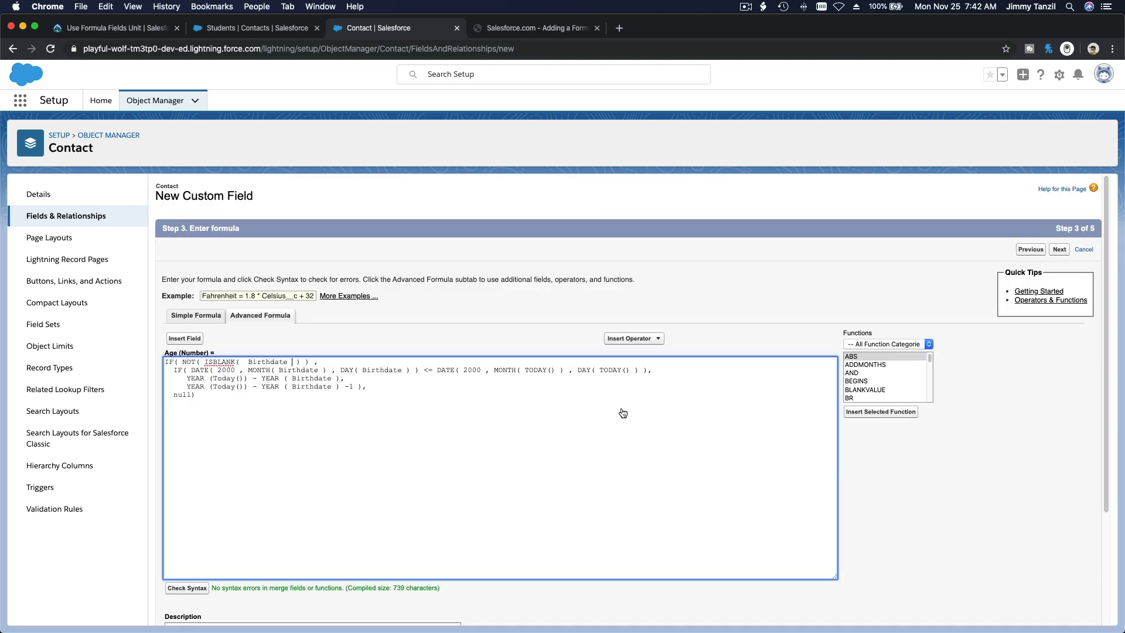
# Step: Delete the Birthdate reference inside ISBLANK and insert the Contact object's Birthdate field in its place again
pyautogui.doubleClick(277, 362)
pyautogui.press('BackSpace')
pyautogui.click(185, 339)
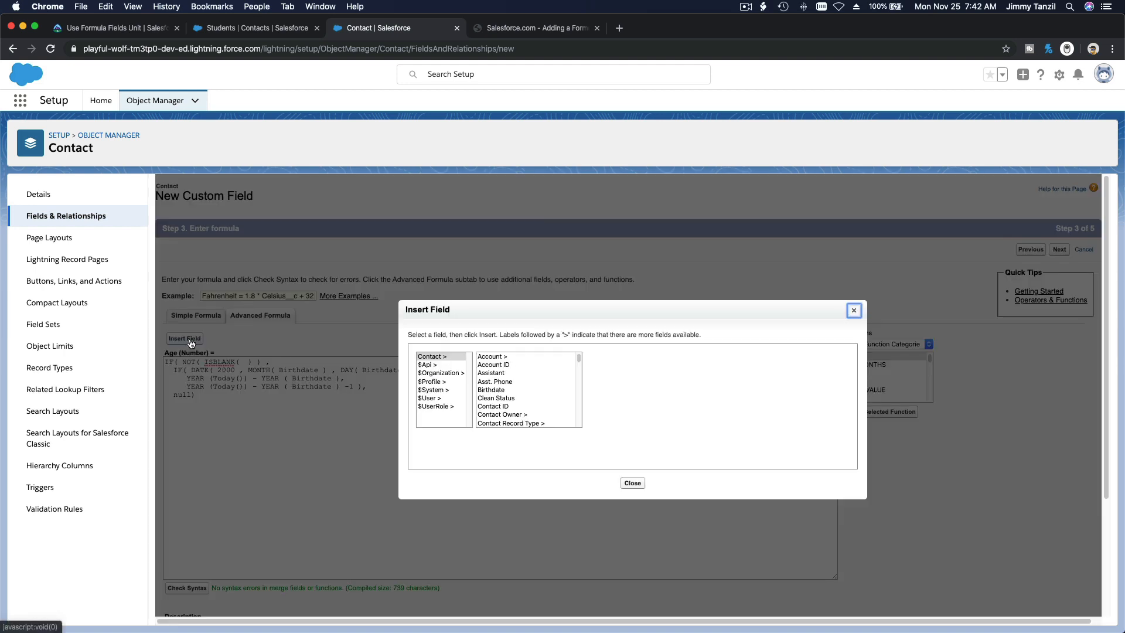
pyautogui.click(506, 390)
pyautogui.click(619, 410)
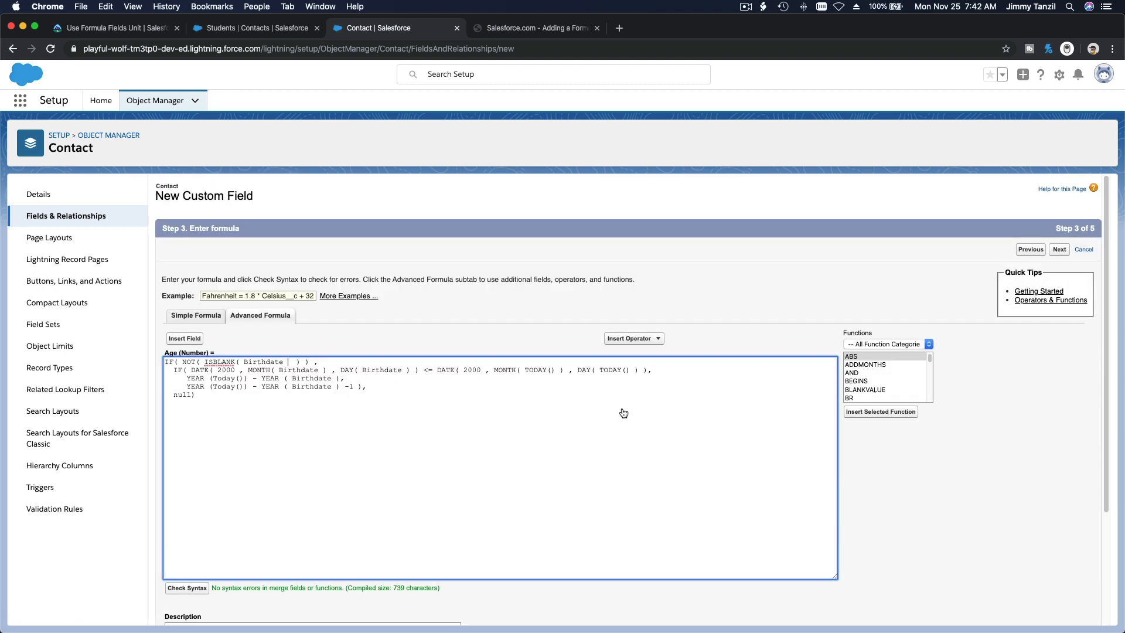
# Step: Enter "The age of the student" as the Age field's description
pyautogui.scroll(-3, 375, 446)
pyautogui.click(417, 484)
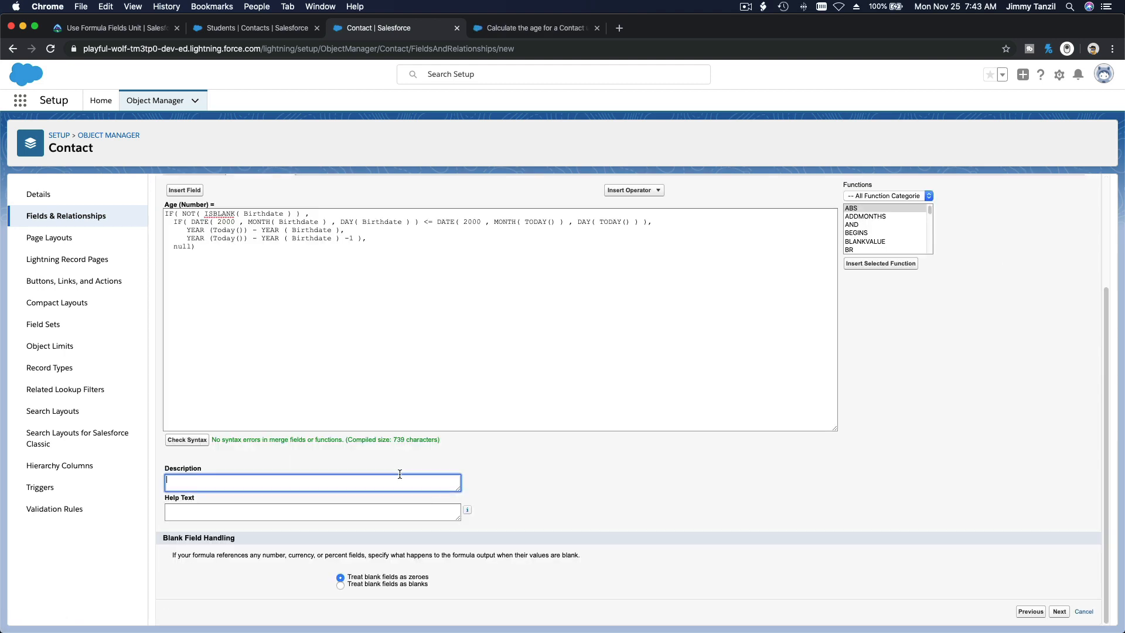
pyautogui.write('The age of')
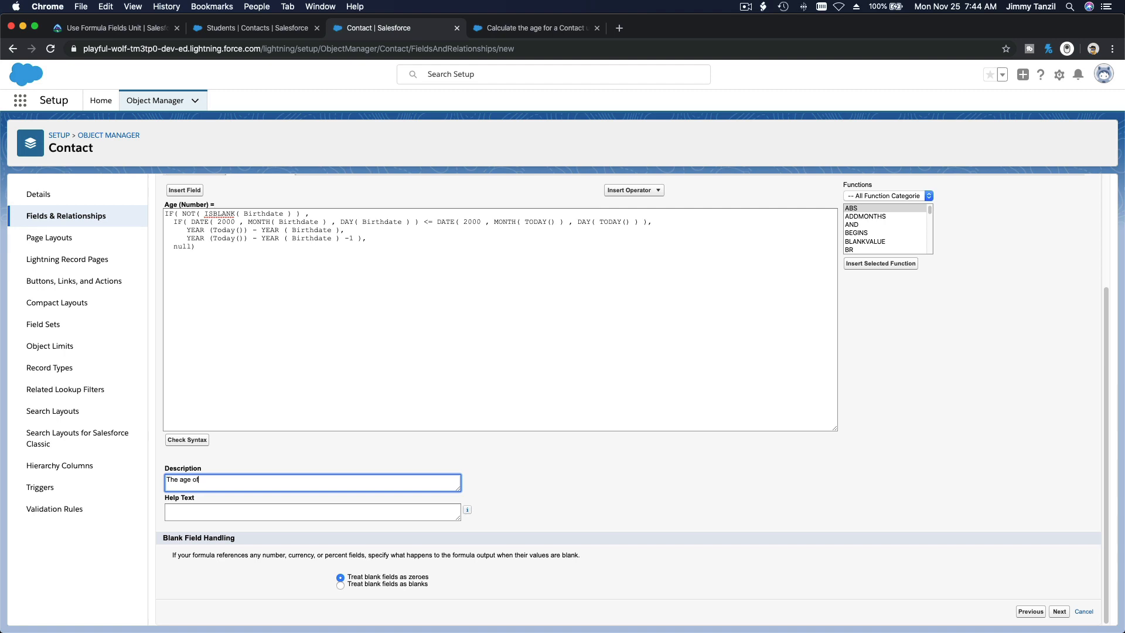
pyautogui.write(' the sutudent')
pyautogui.press('Tab')
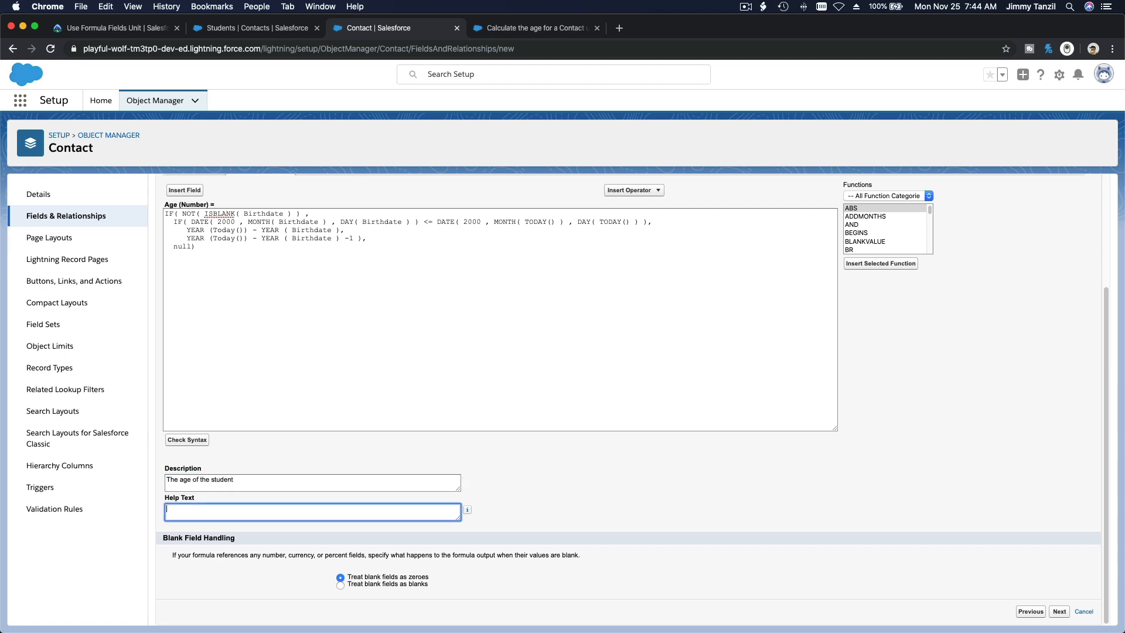
# Step: Enter "The age of the student" as the Age field's help text
pyautogui.write('The age ofo')
pyautogui.hotkey('shift', 'Tab')
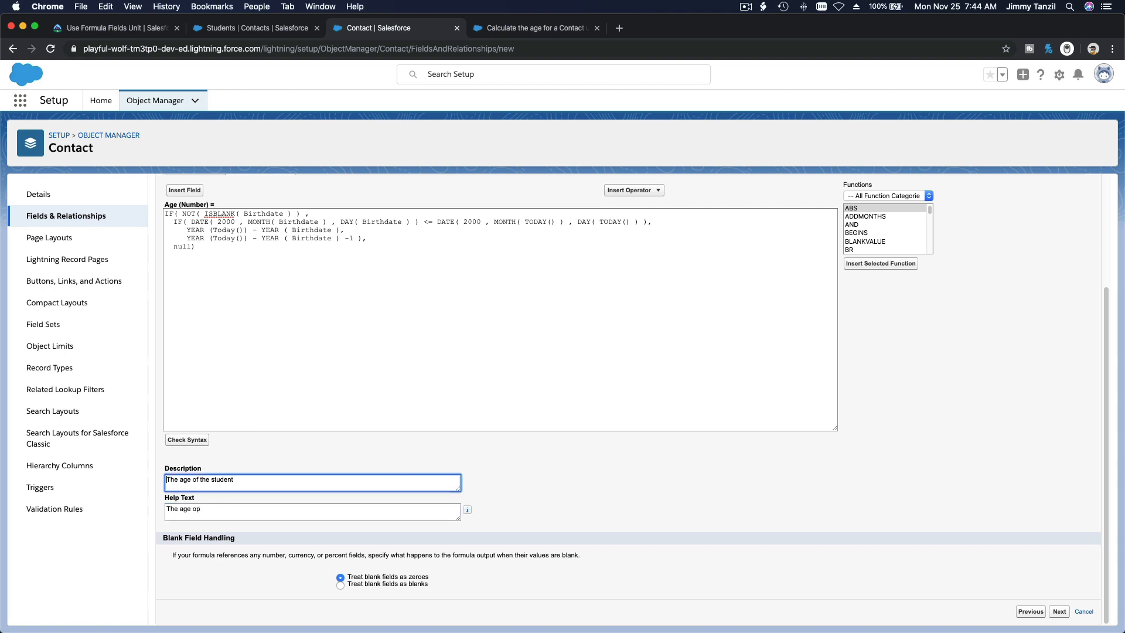
pyautogui.write('f')
pyautogui.press('BackSpace')
pyautogui.click(357, 505)
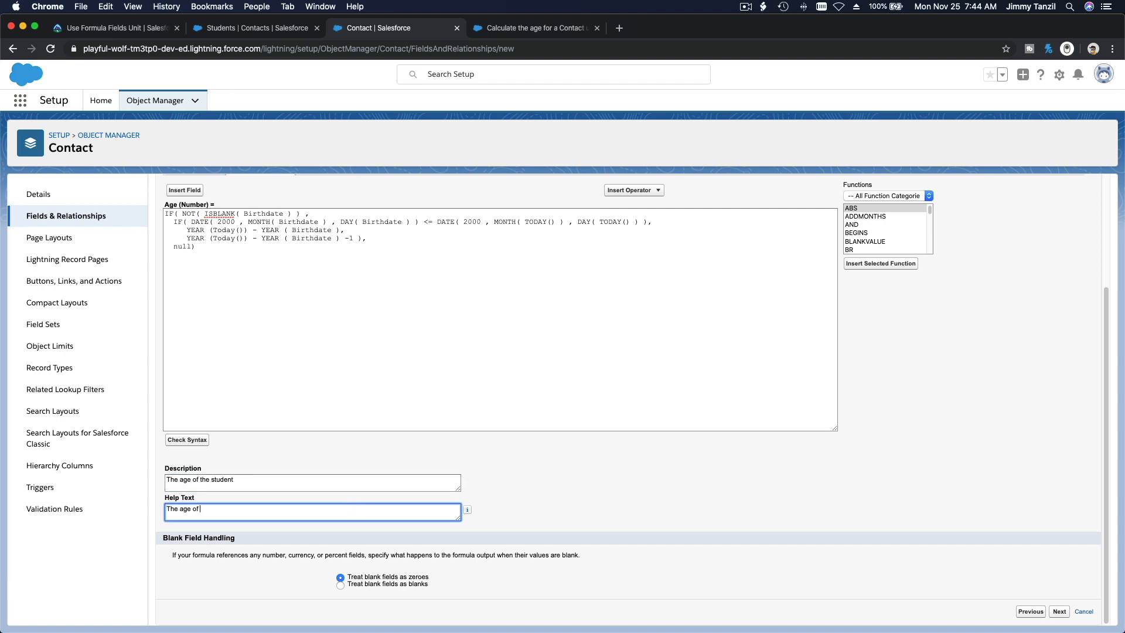
pyautogui.write('the student')
pyautogui.click(1021, 530)
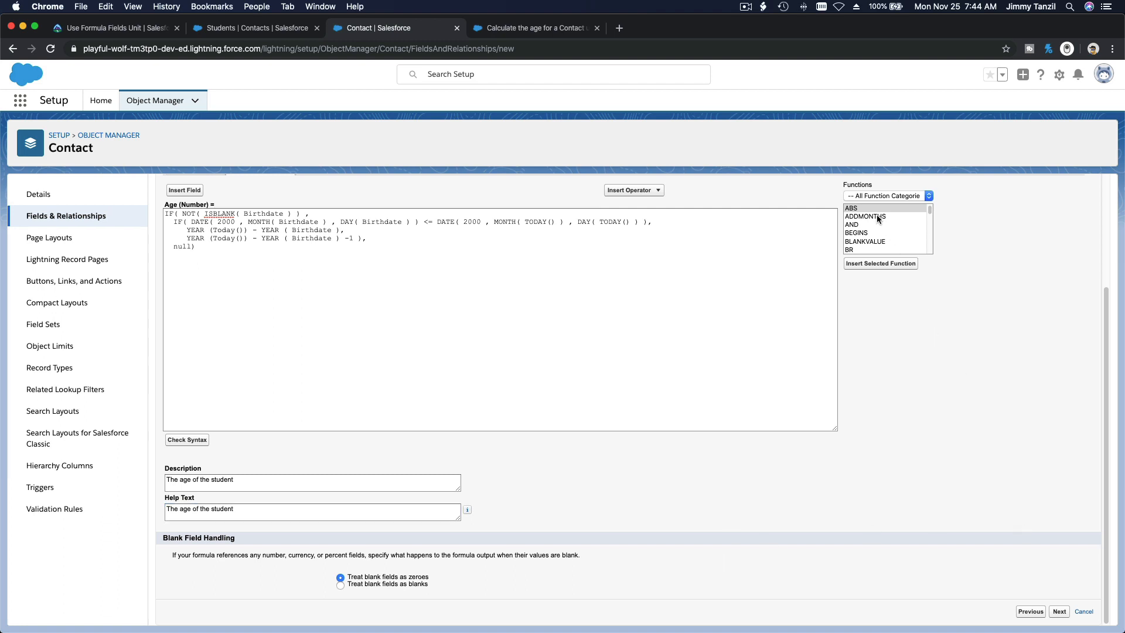
# Step: Look up the description of the MONTH function used in the Age formula
pyautogui.scroll(-2, 876, 214)
pyautogui.scroll(2, 877, 214)
pyautogui.doubleClick(259, 222)
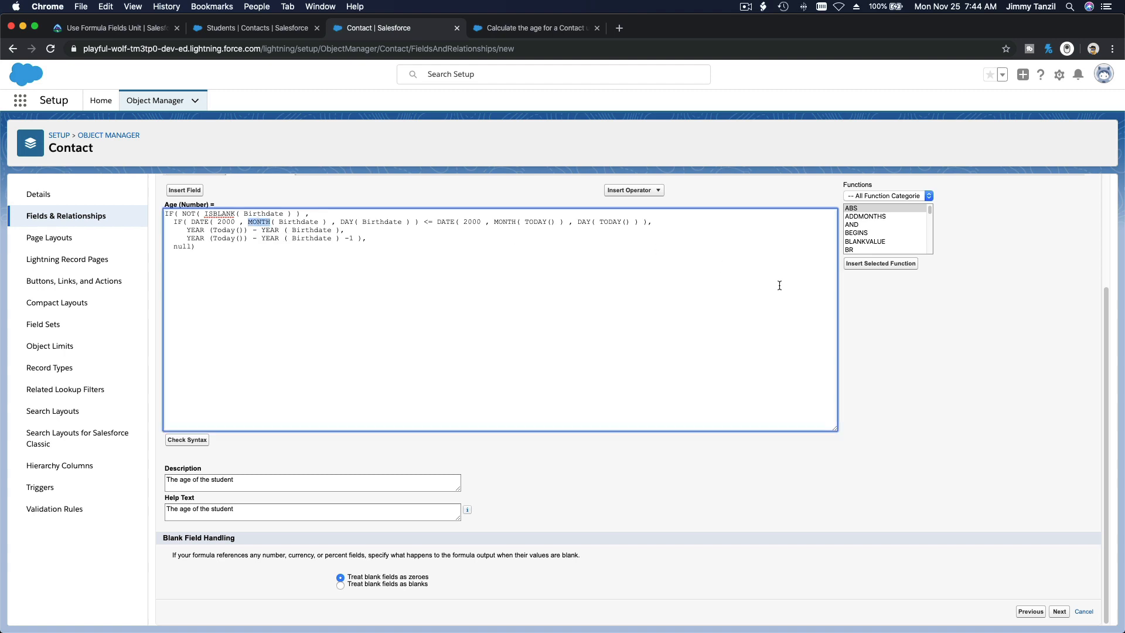
pyautogui.scroll(-3, 879, 236)
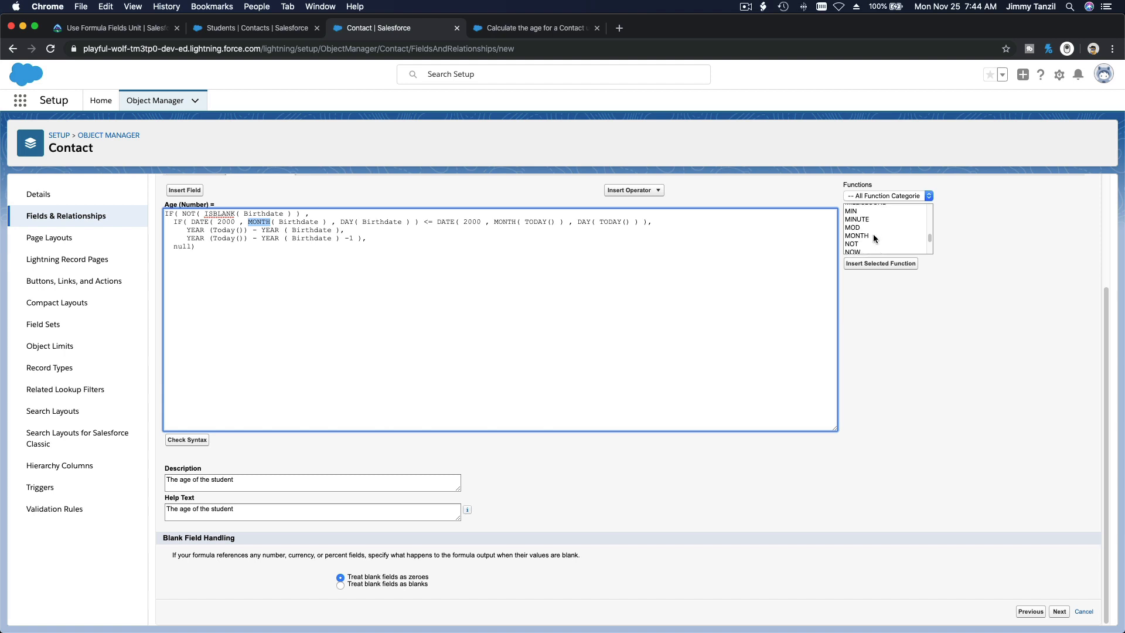
pyautogui.click(873, 235)
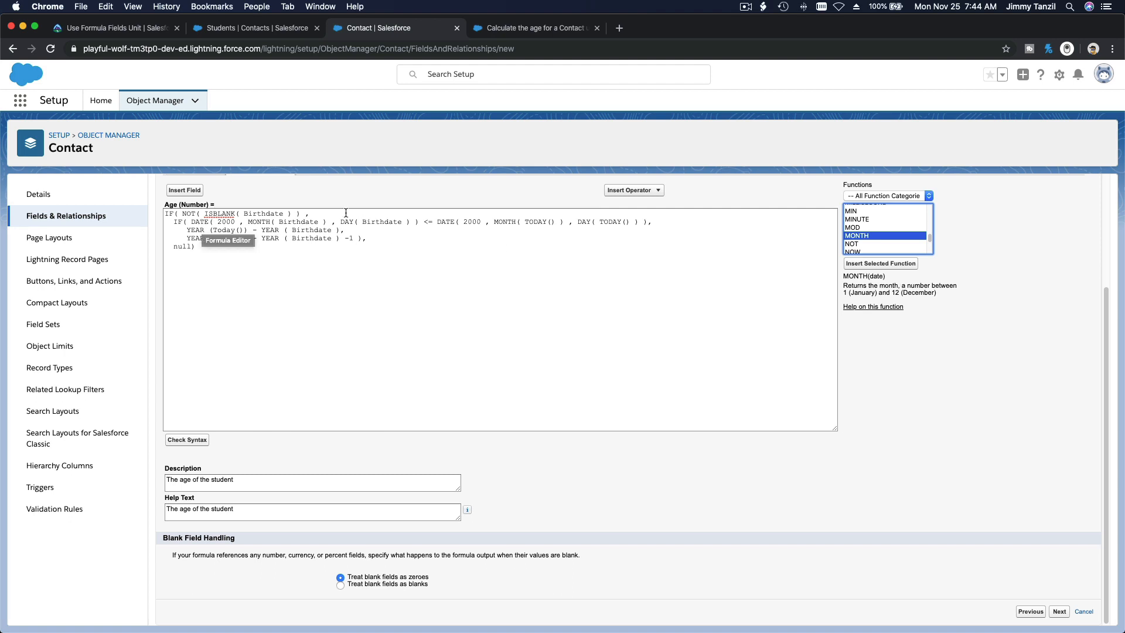
# Step: Examine the formula's date comparison line, then review the Students contact list and the age calculation article before returning to the formula
pyautogui.click(512, 227)
pyautogui.press('Right')
pyautogui.hotkey('shift', 'Up')
pyautogui.tripleClick(486, 223)
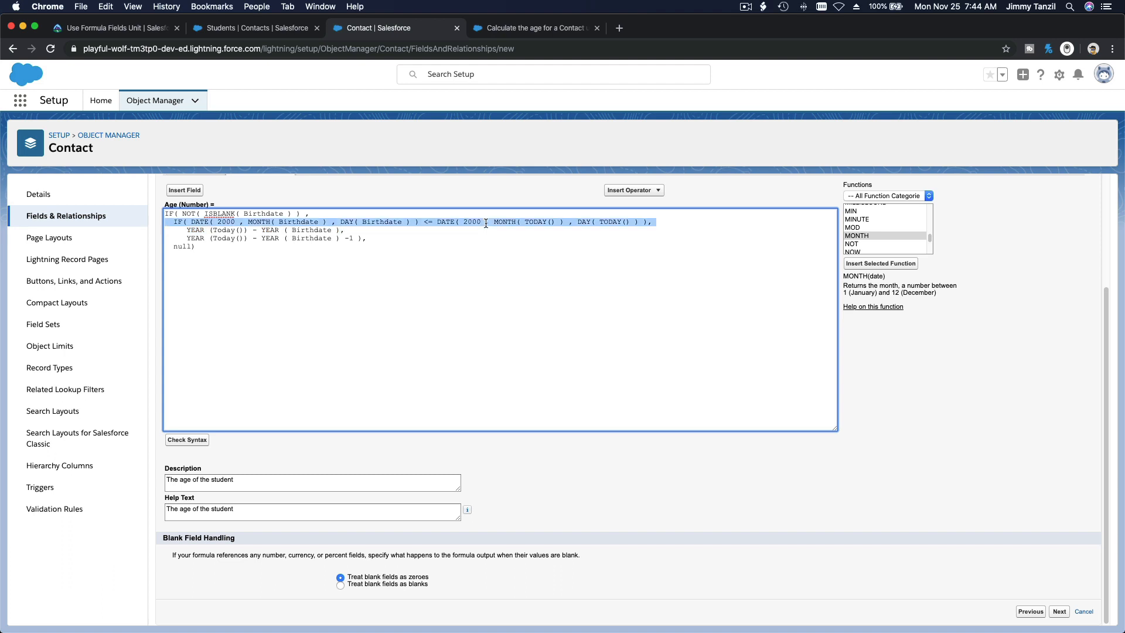
pyautogui.click(474, 237)
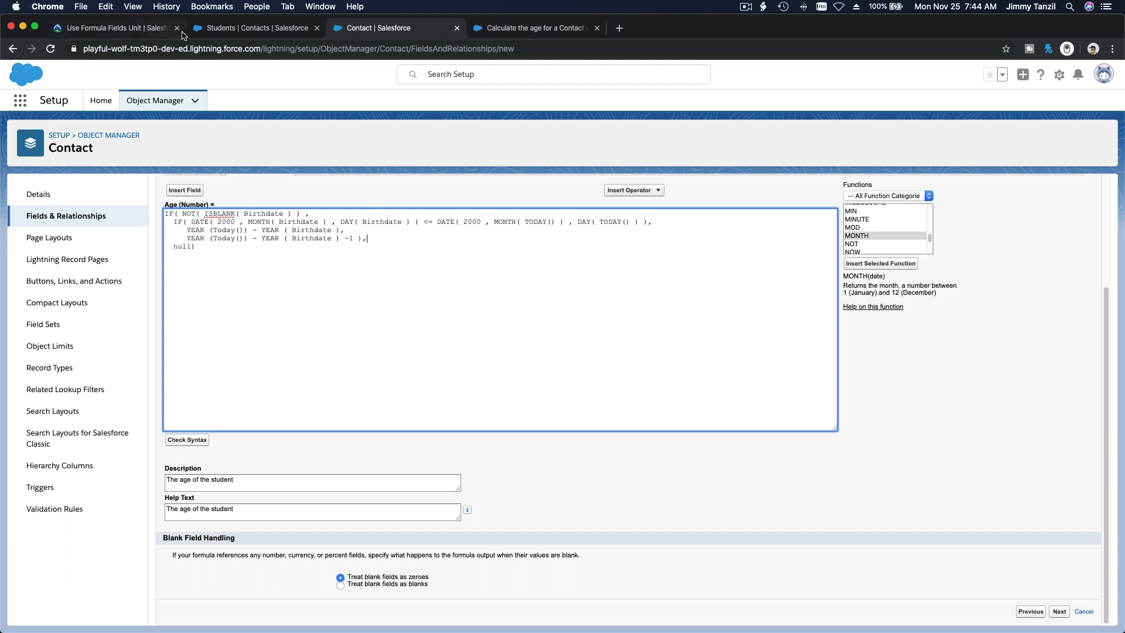
pyautogui.click(211, 29)
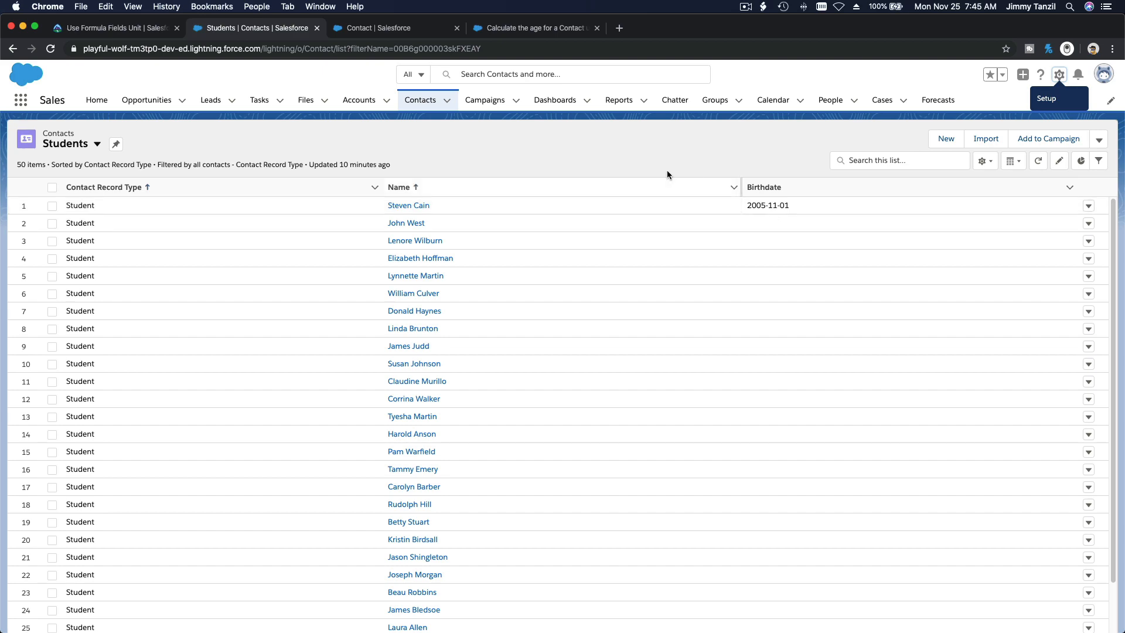
pyautogui.click(514, 27)
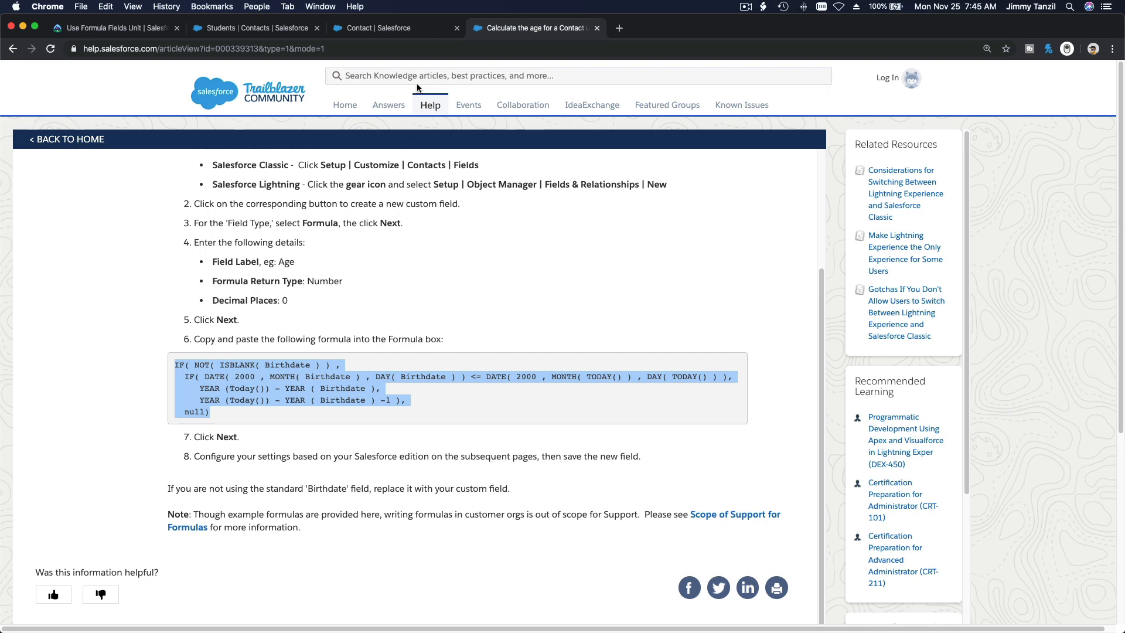
pyautogui.click(263, 34)
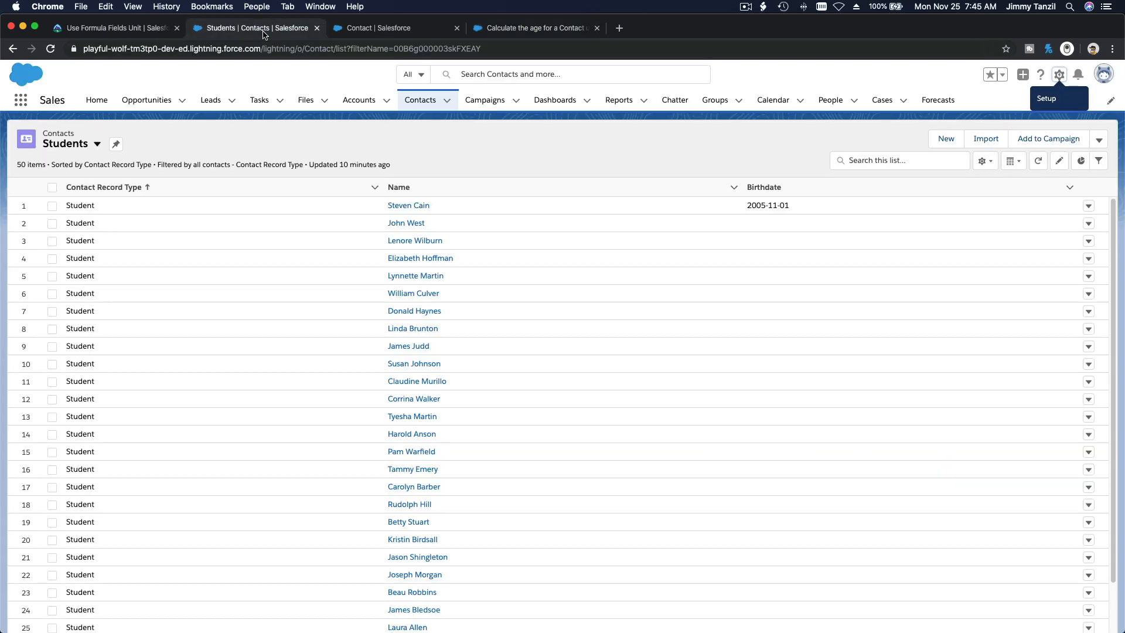
pyautogui.click(367, 34)
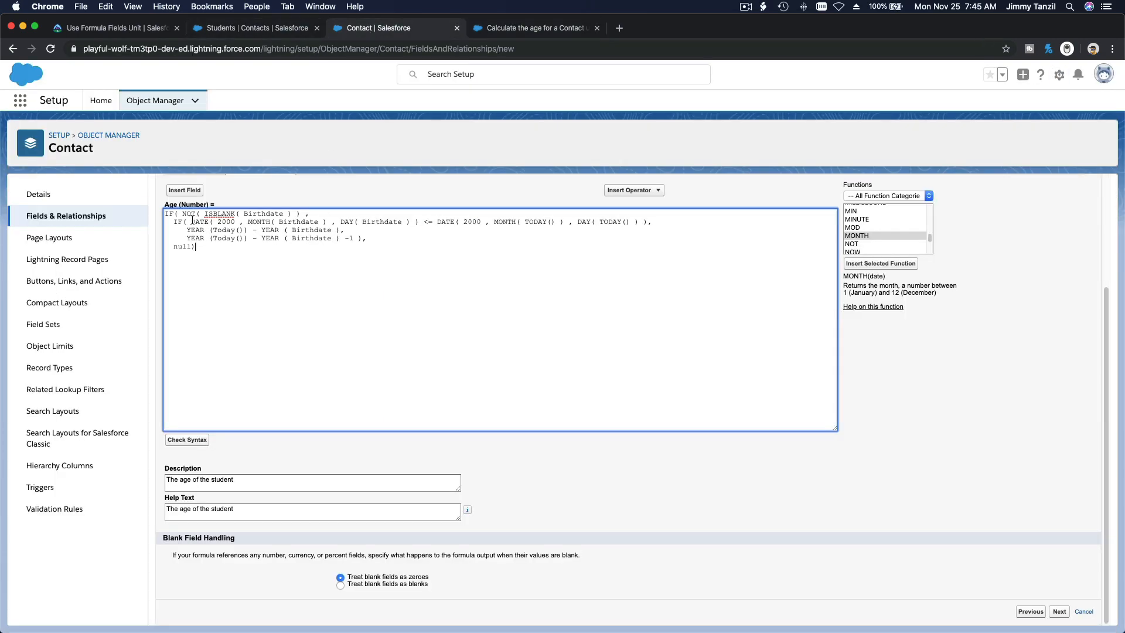
# Step: Read through the Age formula line by line, covering the ISBLANK check, the date comparison and the year subtraction
pyautogui.moveTo(191, 221); pyautogui.dragTo(417, 220)
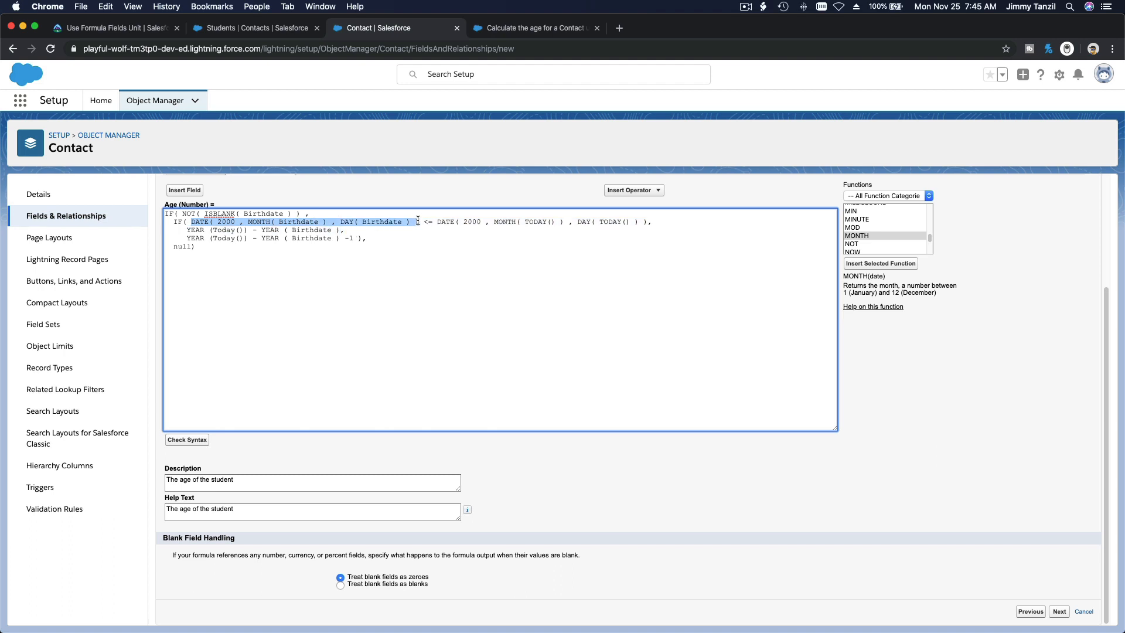
pyautogui.tripleClick(439, 222)
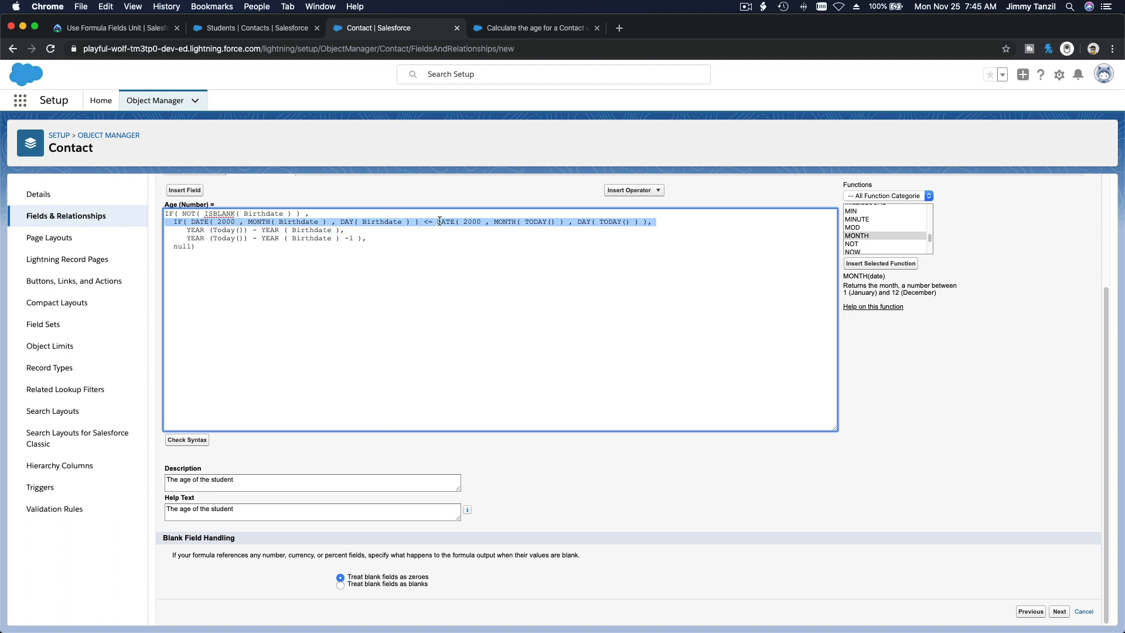
pyautogui.tripleClick(245, 210)
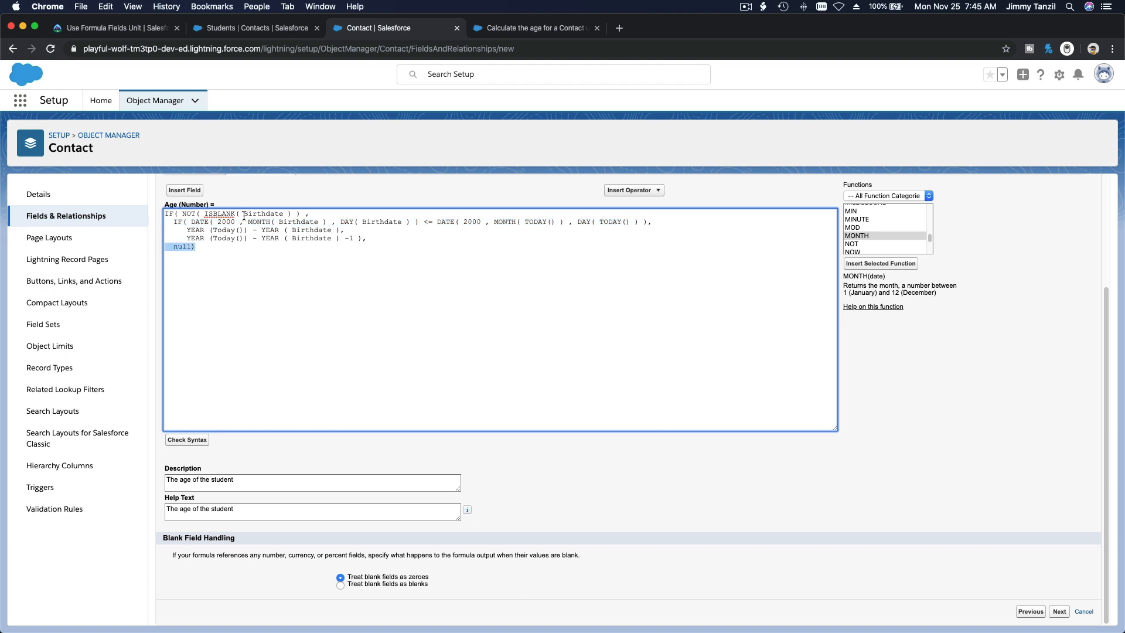
pyautogui.tripleClick(244, 215)
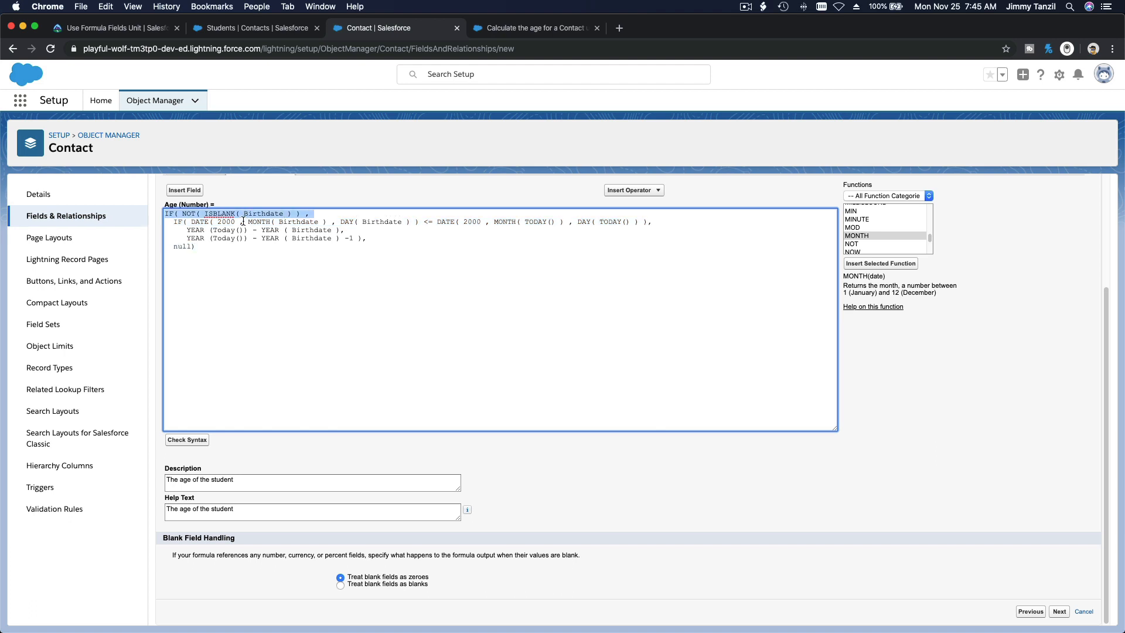
pyautogui.tripleClick(243, 221)
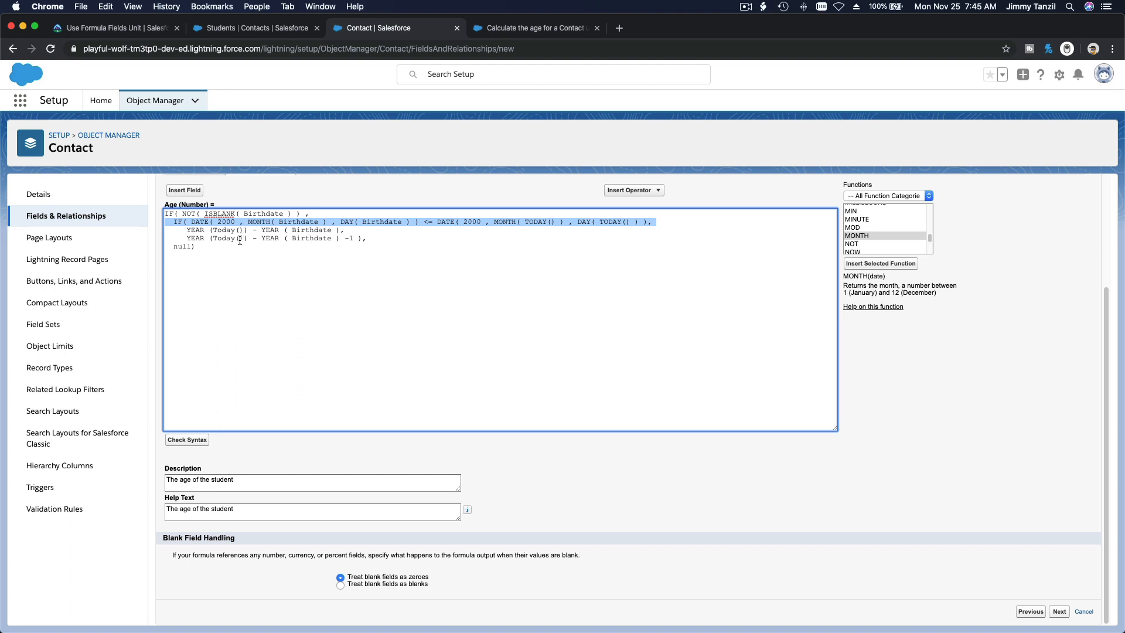
pyautogui.tripleClick(220, 213)
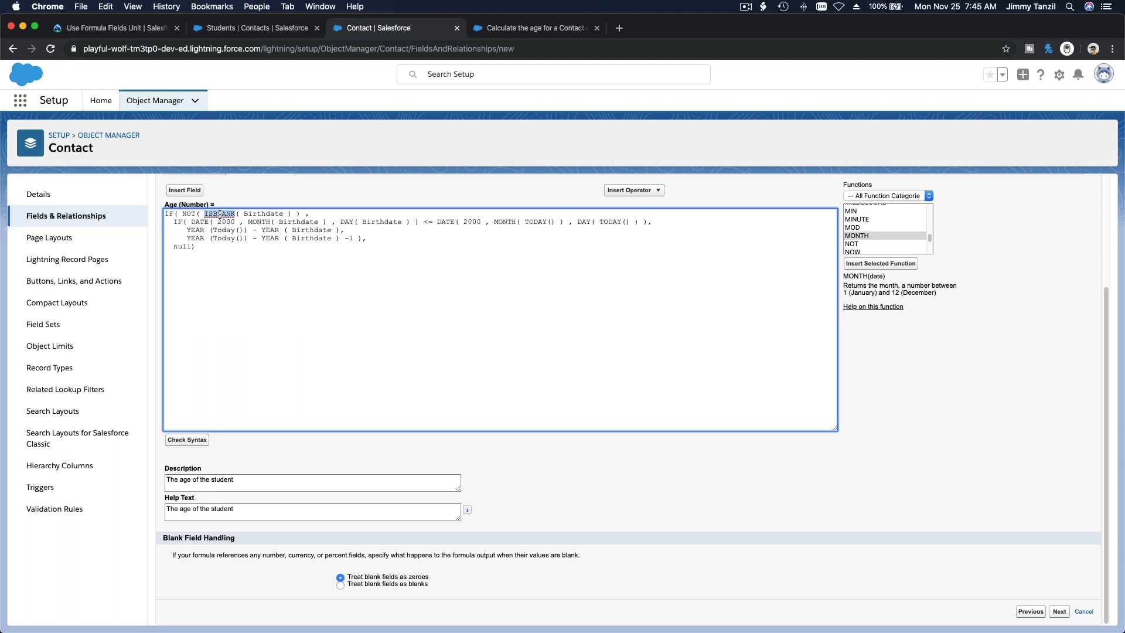
pyautogui.tripleClick(220, 229)
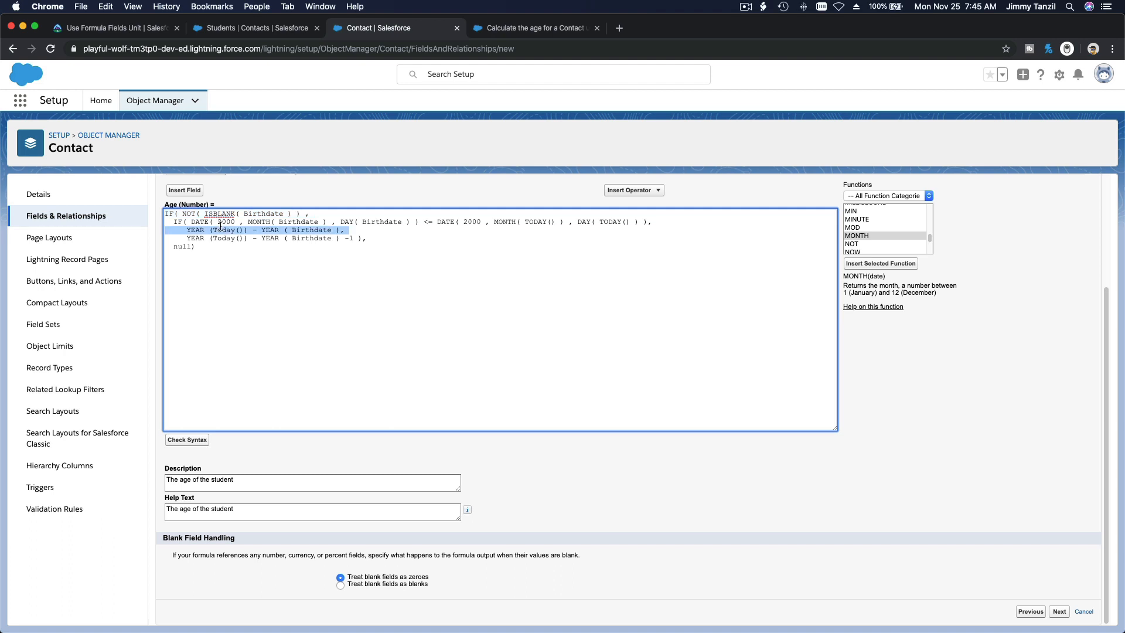
pyautogui.tripleClick(224, 222)
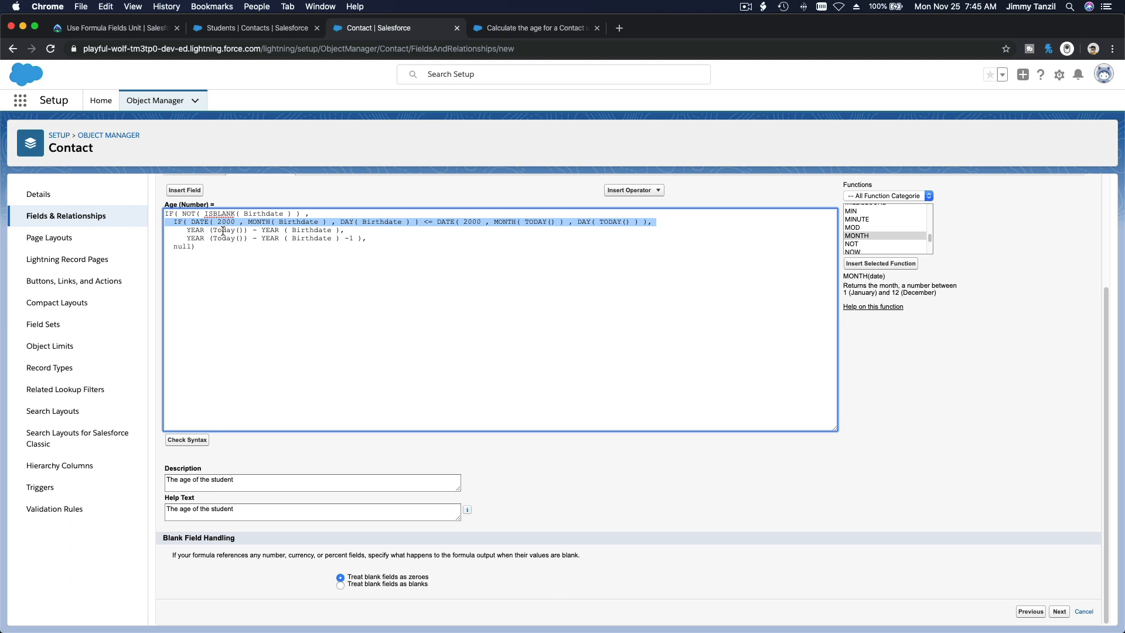
pyautogui.tripleClick(222, 230)
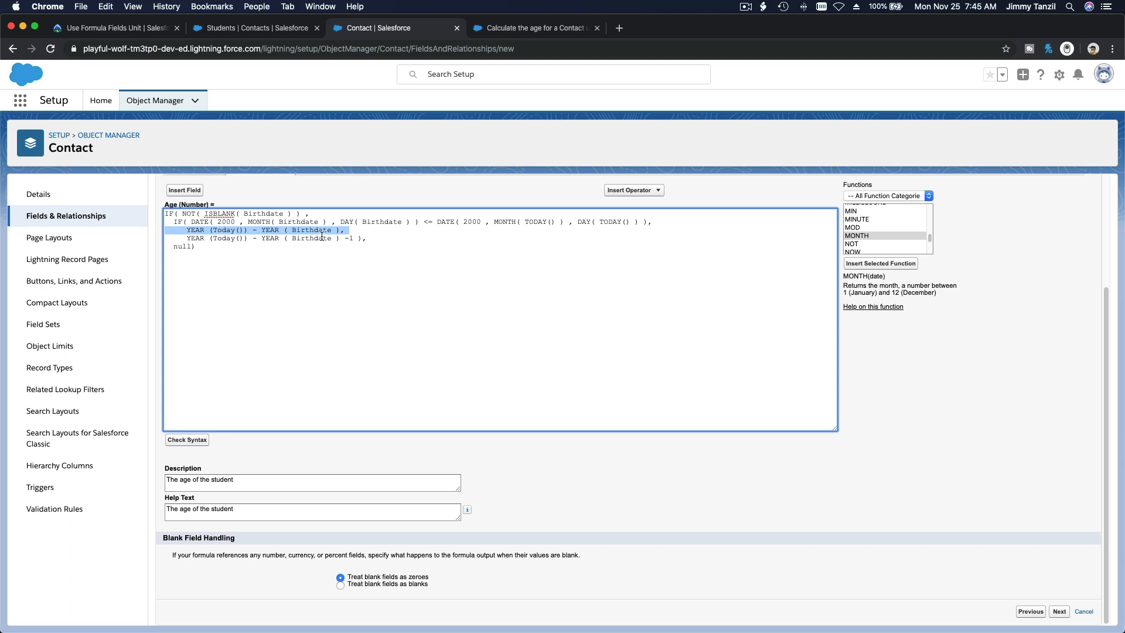
pyautogui.click(331, 253)
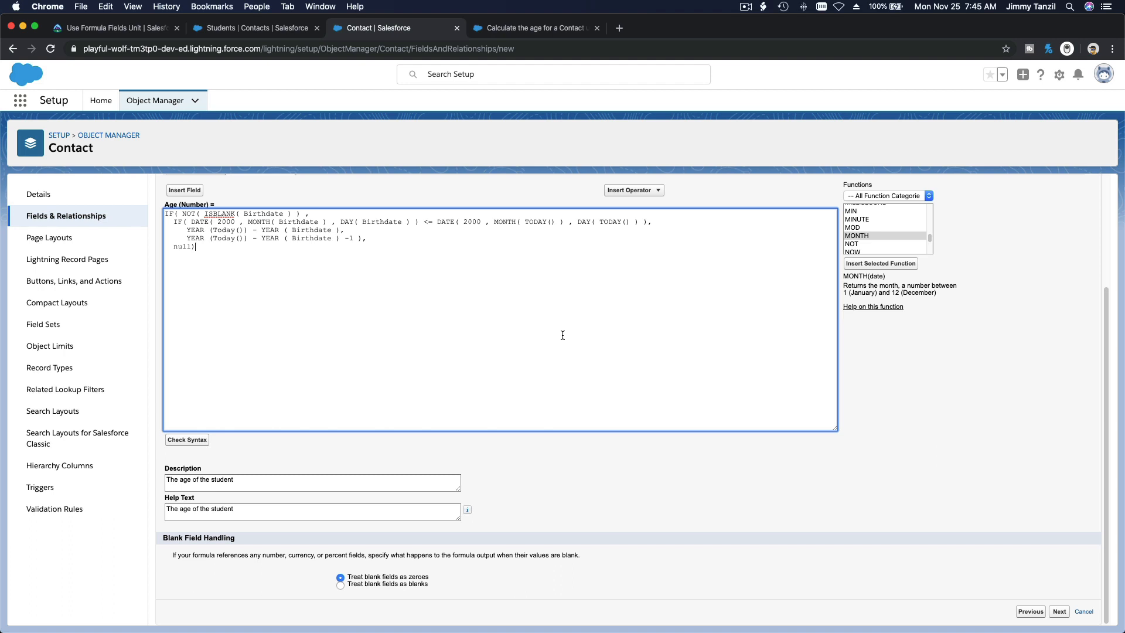
# Step: Look up the DATE function's syntax and match its year, month and day arguments to those in the Age formula
pyautogui.doubleClick(205, 214)
pyautogui.doubleClick(199, 222)
pyautogui.scroll(3, 866, 225)
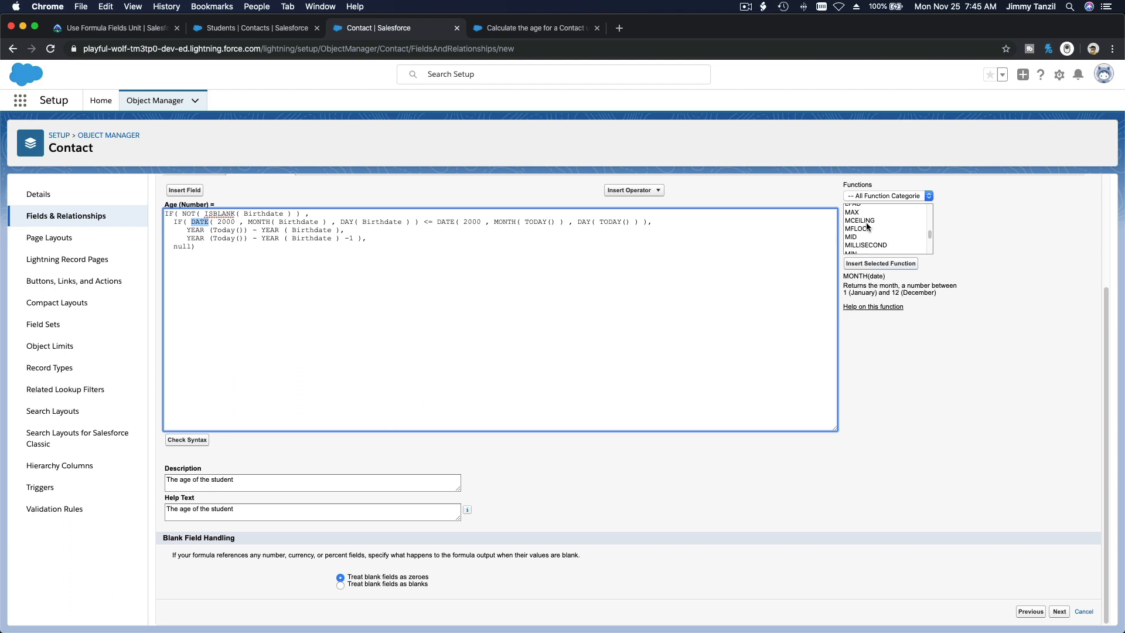
pyautogui.scroll(6, 866, 226)
pyautogui.scroll(1, 867, 227)
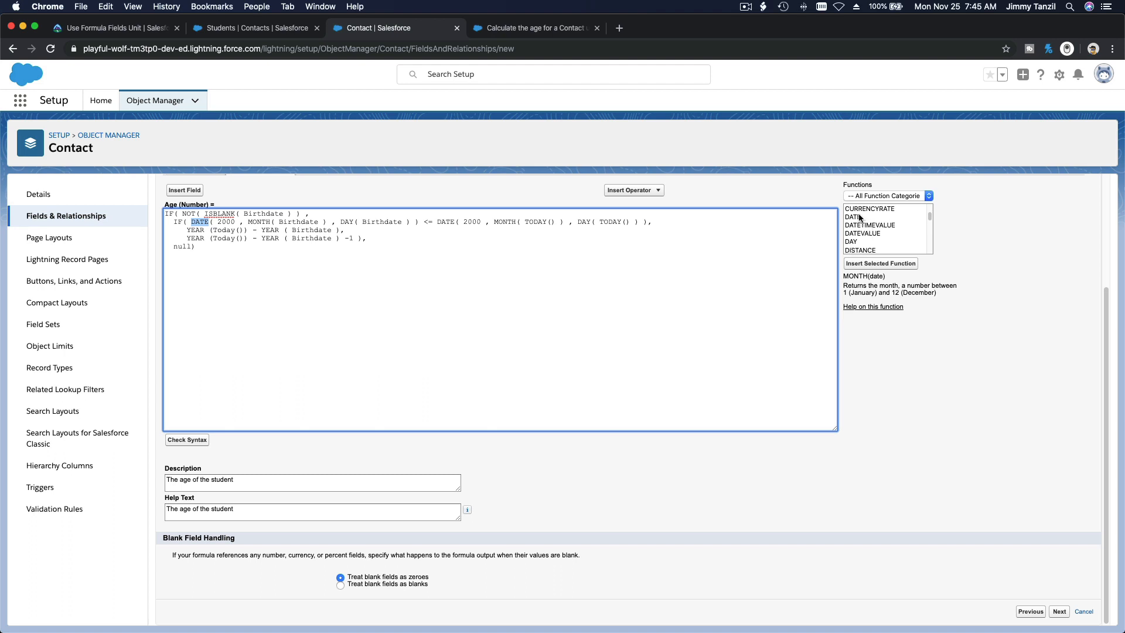
pyautogui.click(861, 217)
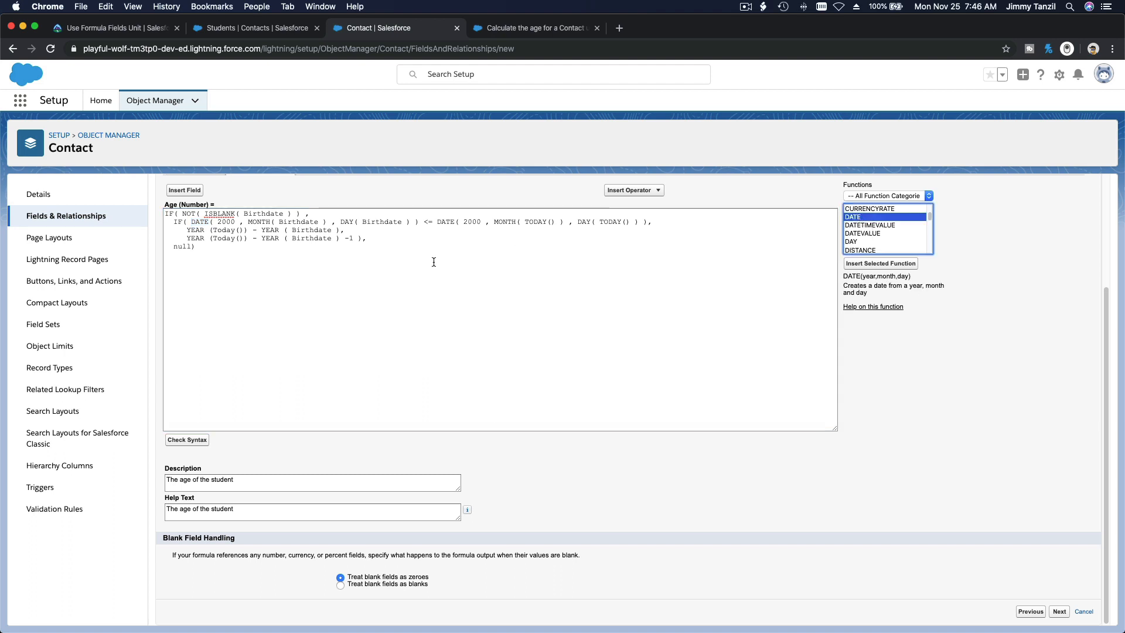
pyautogui.doubleClick(867, 275)
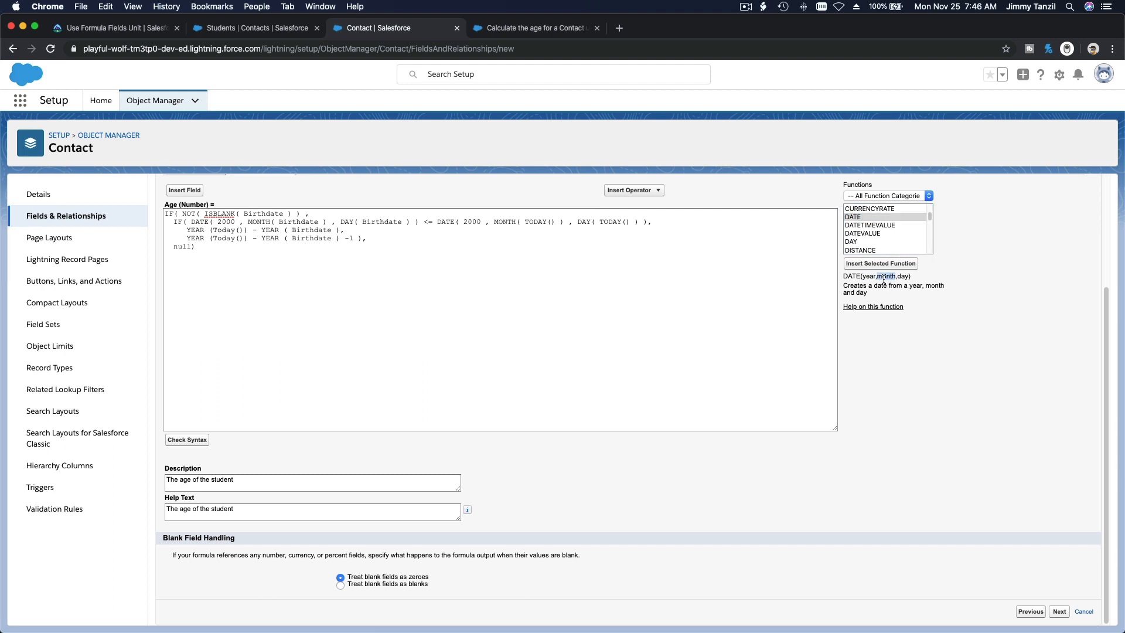
pyautogui.doubleClick(903, 276)
pyautogui.doubleClick(225, 222)
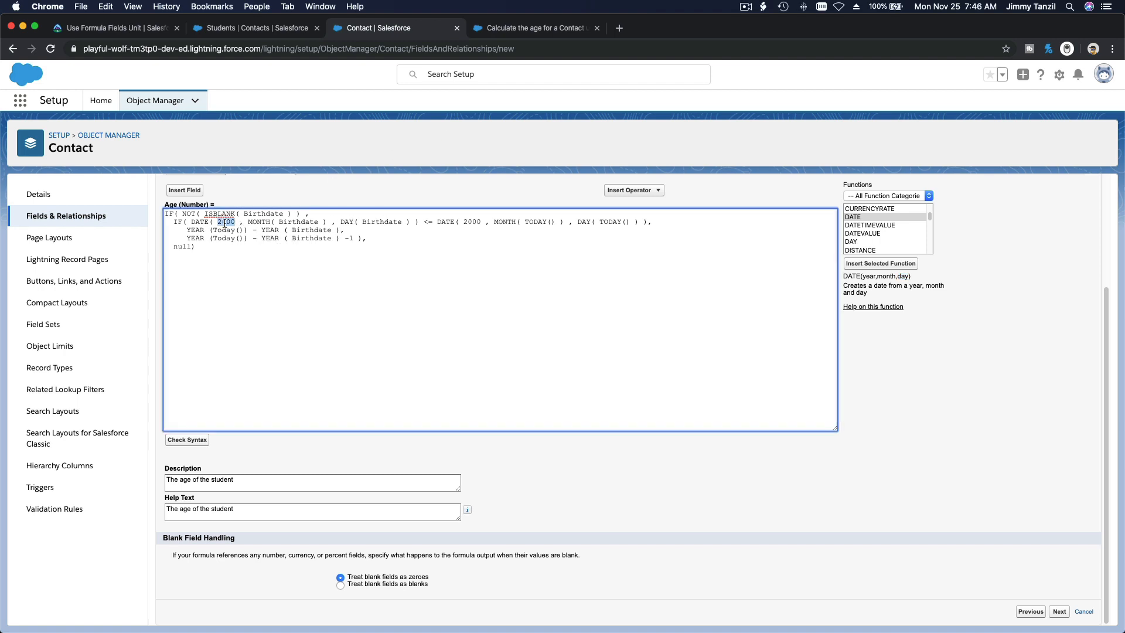
pyautogui.doubleClick(267, 222)
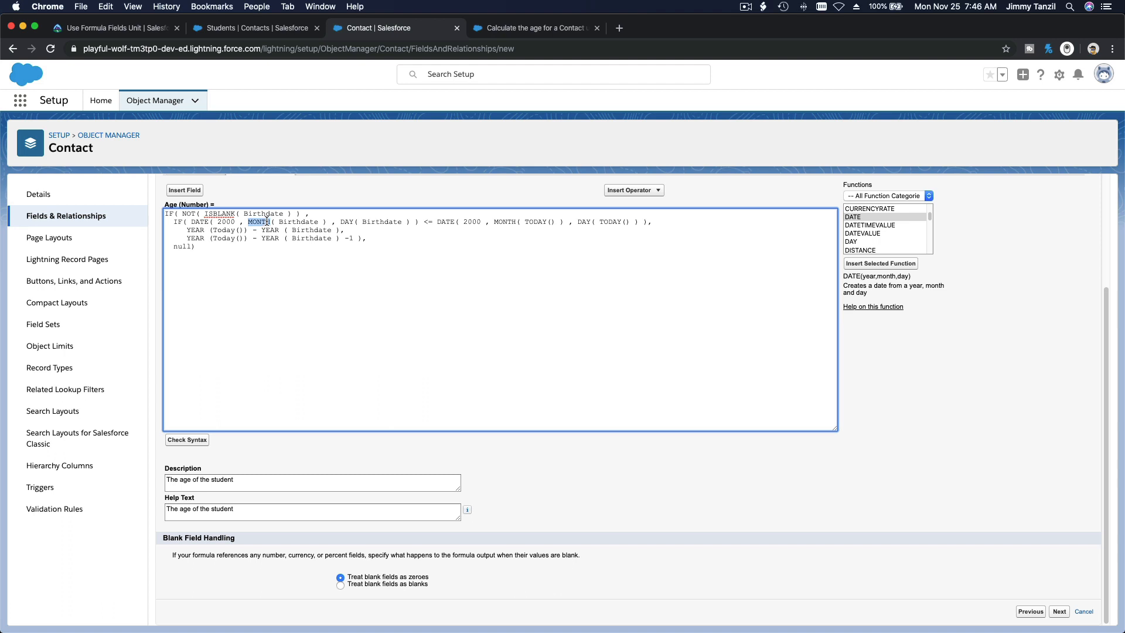
pyautogui.doubleClick(370, 221)
# Step: Search the web for "salesforce formula reference" and open the Formula Operators and Functions page on Salesforce Help
pyautogui.click(501, 35)
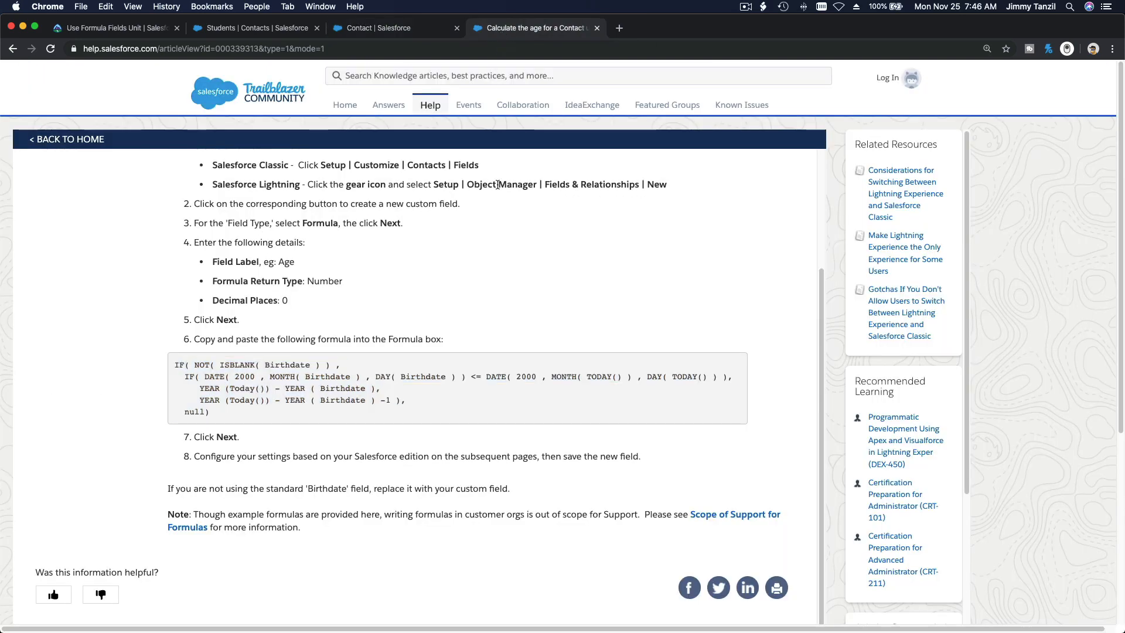
pyautogui.scroll(5, 497, 185)
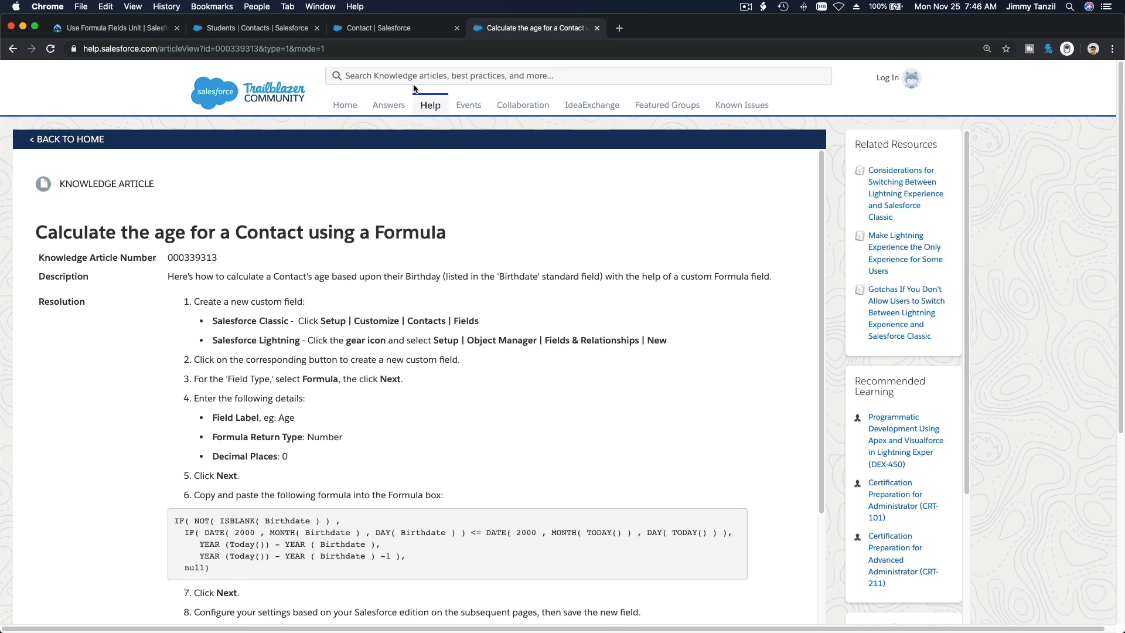
pyautogui.click(405, 43)
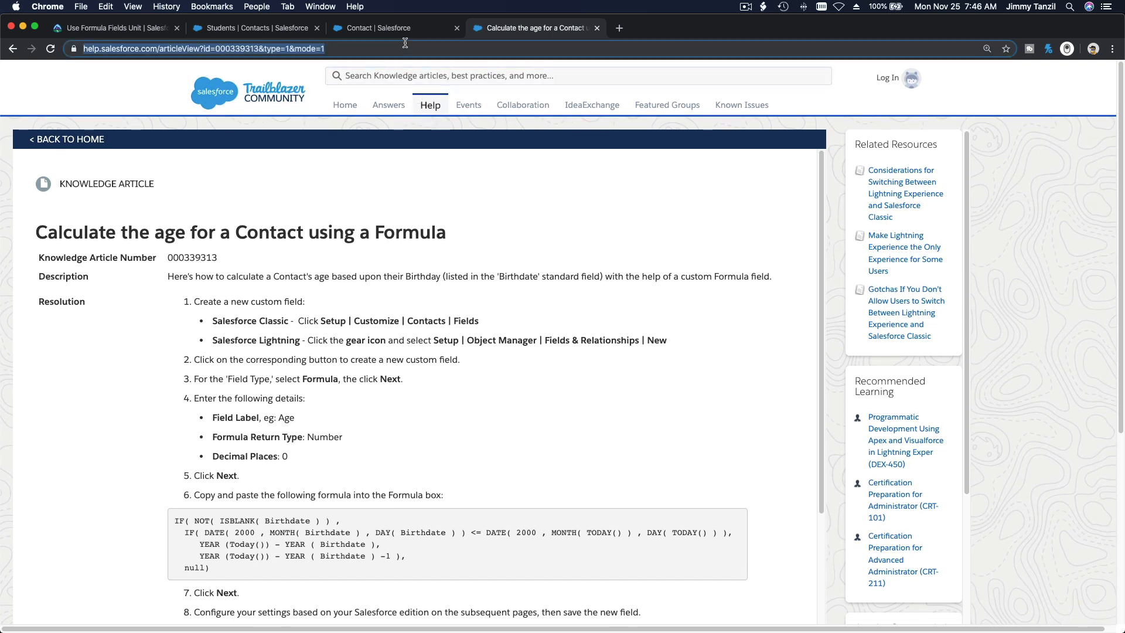
pyautogui.write('salesfor')
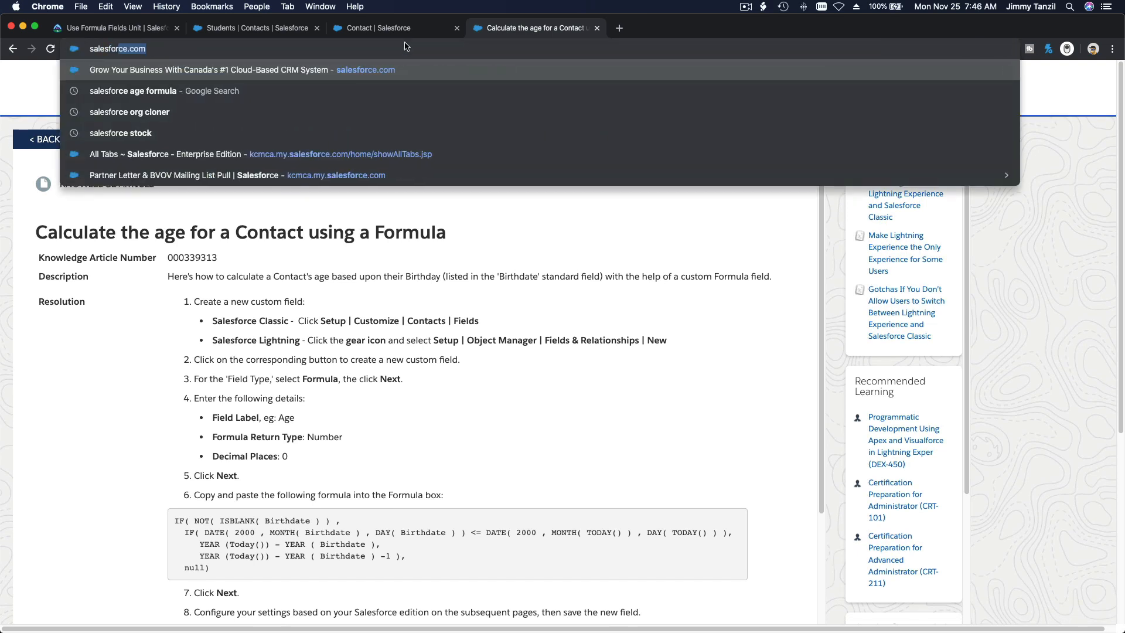
pyautogui.write('ce formula ref')
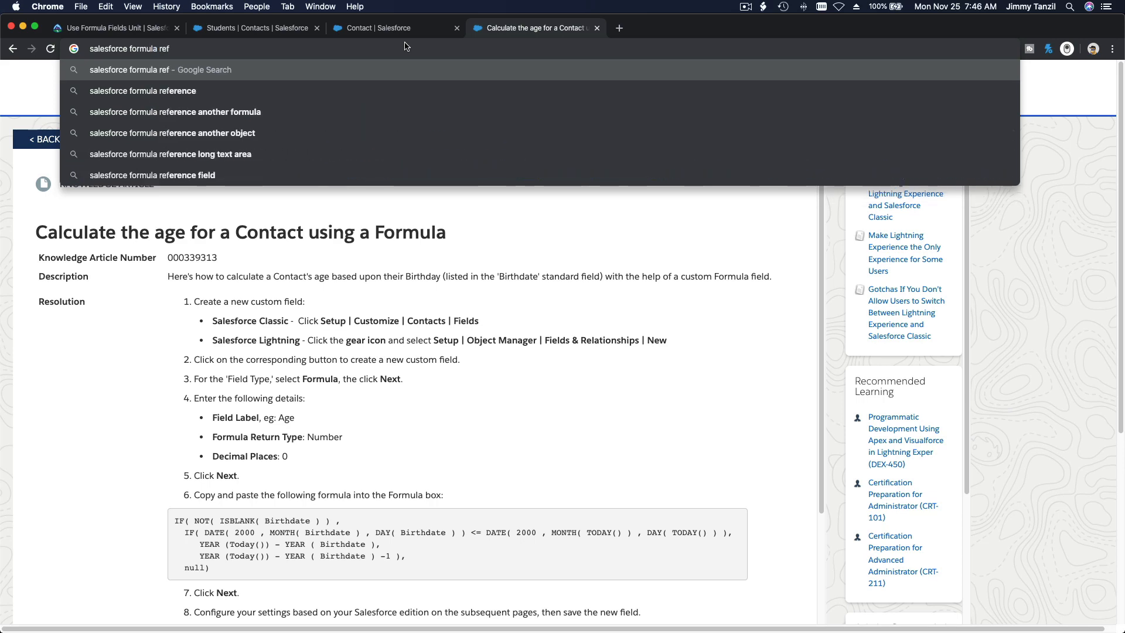
pyautogui.click(402, 91)
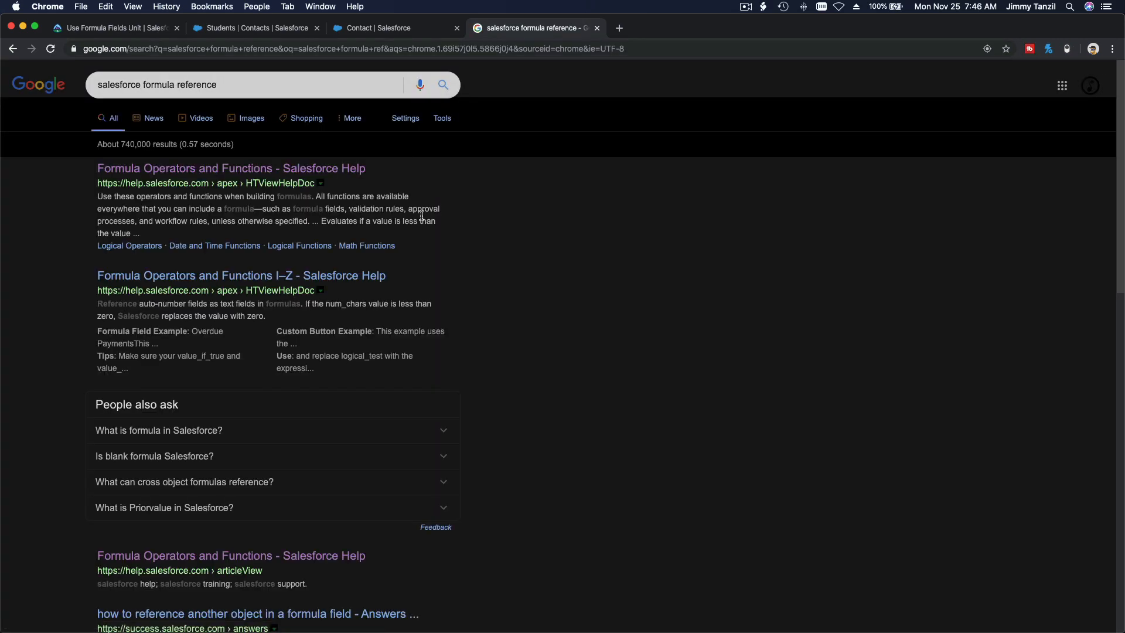
pyautogui.click(354, 171)
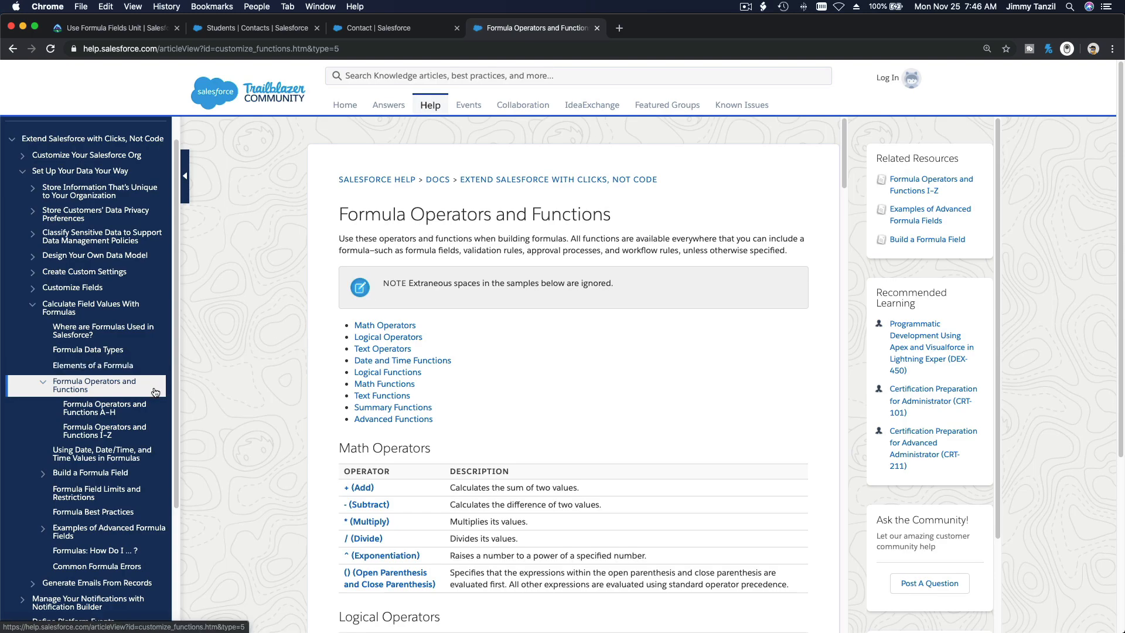
# Step: Find the date and time functions in the formula reference and read the TODAY function's usage, examples and tips
pyautogui.scroll(-3, 642, 325)
pyautogui.scroll(-15, 642, 324)
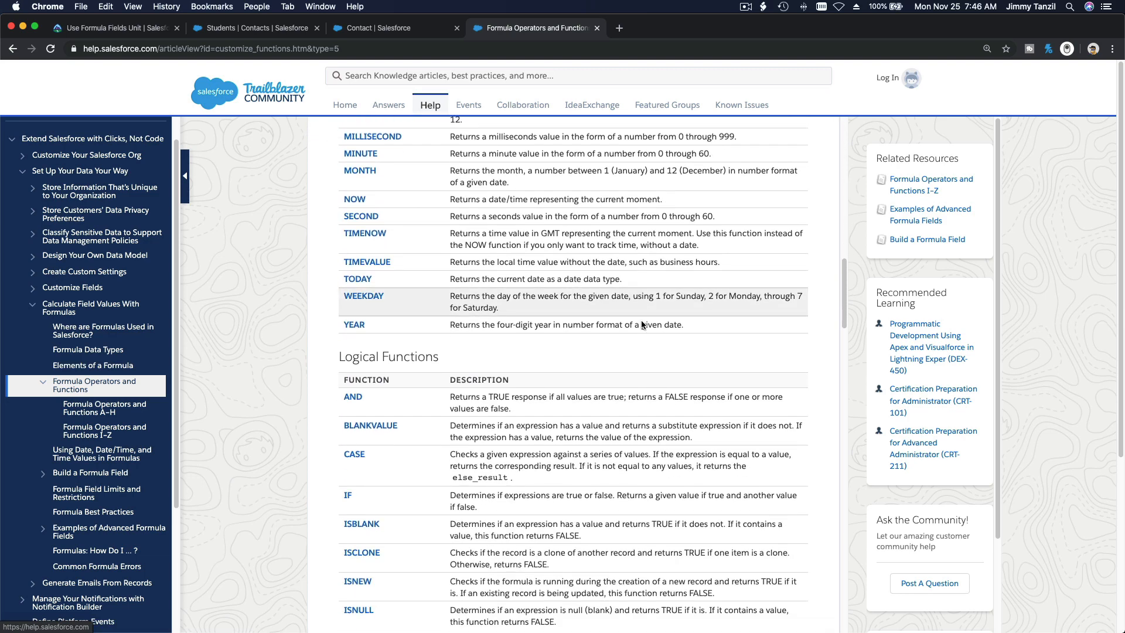
pyautogui.click(384, 263)
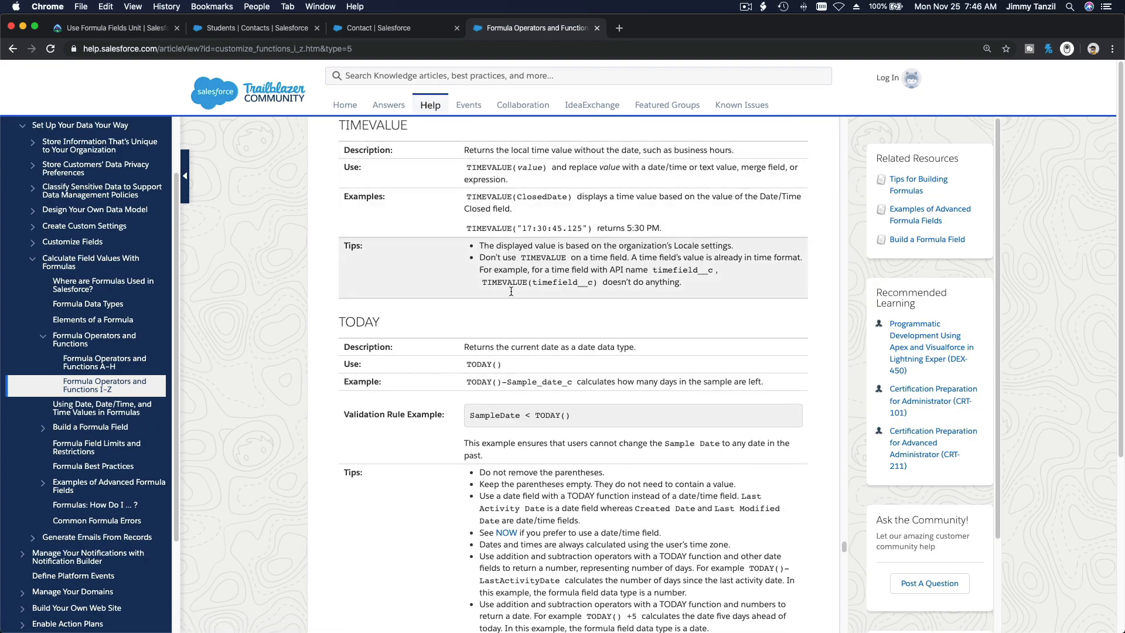
pyautogui.scroll(-3, 442, 200)
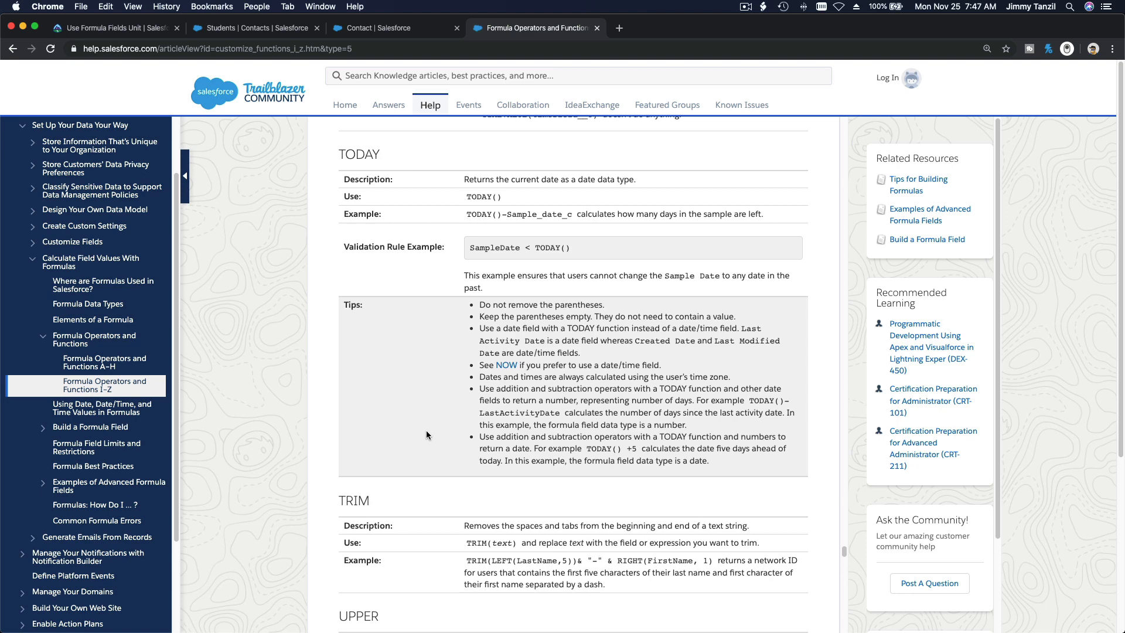
# Step: Return to the Age formula and review the whole expression, focusing on its year subtraction and date comparison lines
pyautogui.click(388, 31)
pyautogui.click(507, 31)
pyautogui.click(373, 32)
pyautogui.click(375, 233)
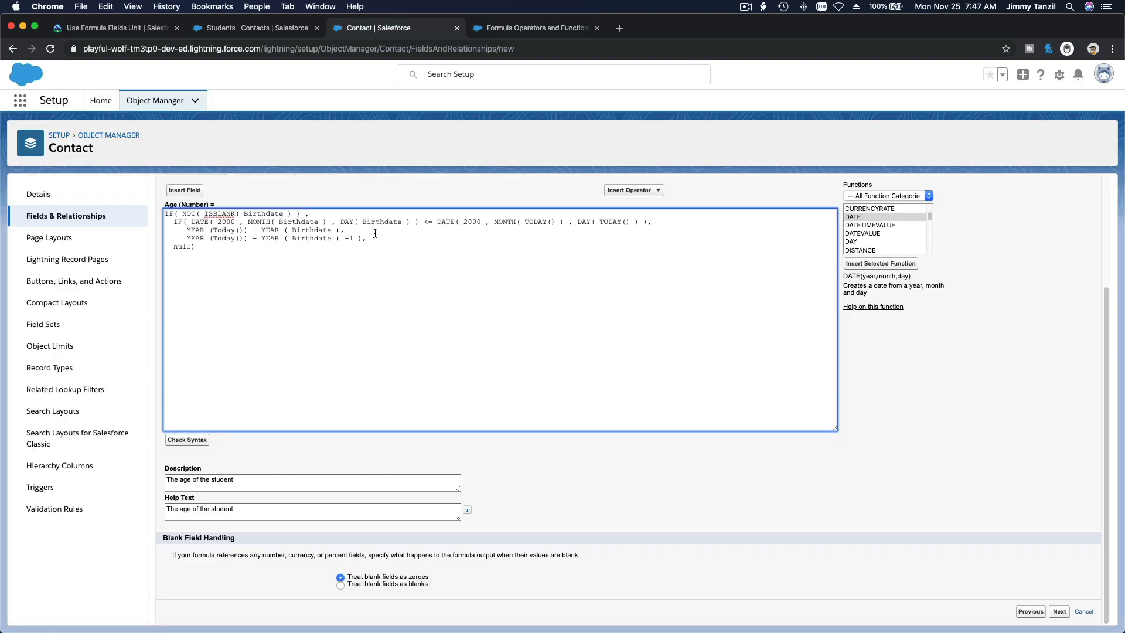
pyautogui.moveTo(225, 248); pyautogui.dragTo(152, 213)
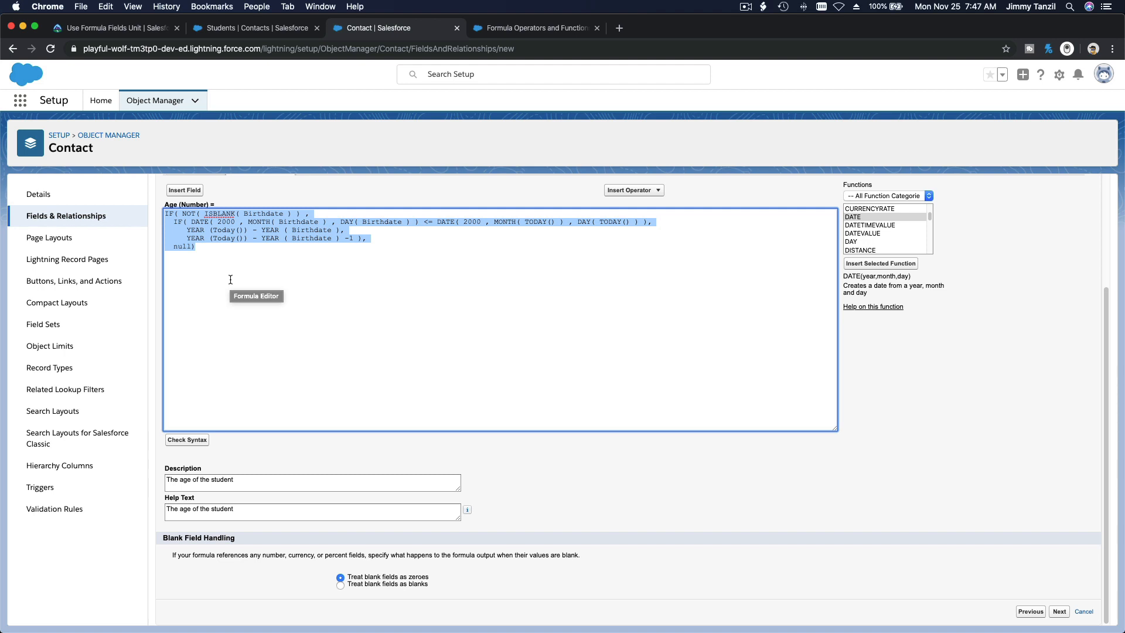
pyautogui.click(225, 246)
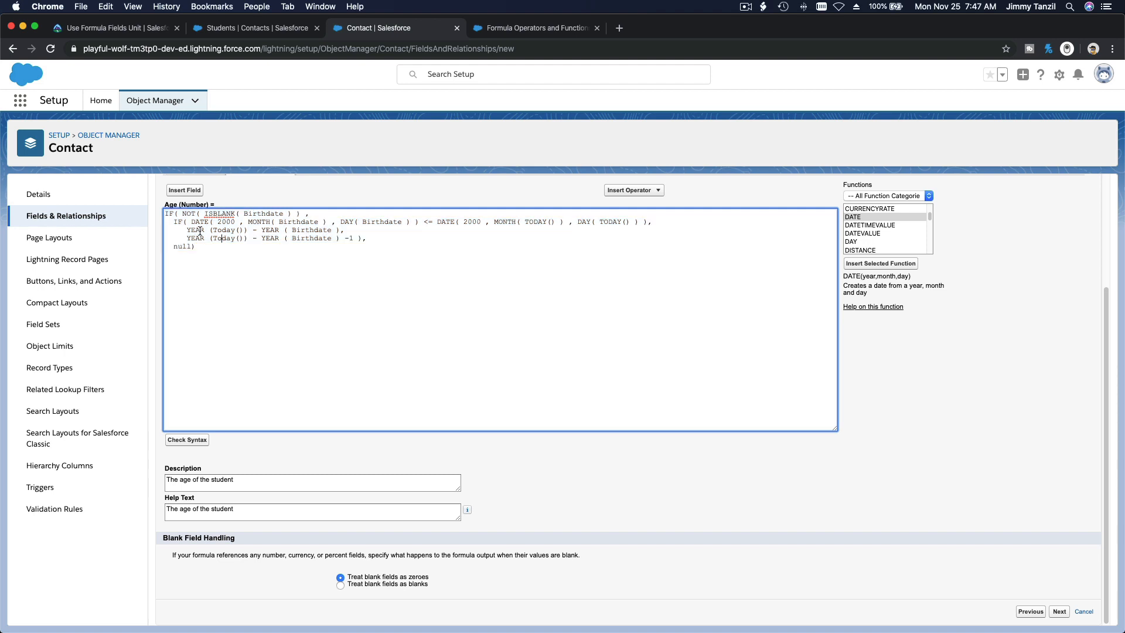
pyautogui.moveTo(186, 230); pyautogui.dragTo(340, 231)
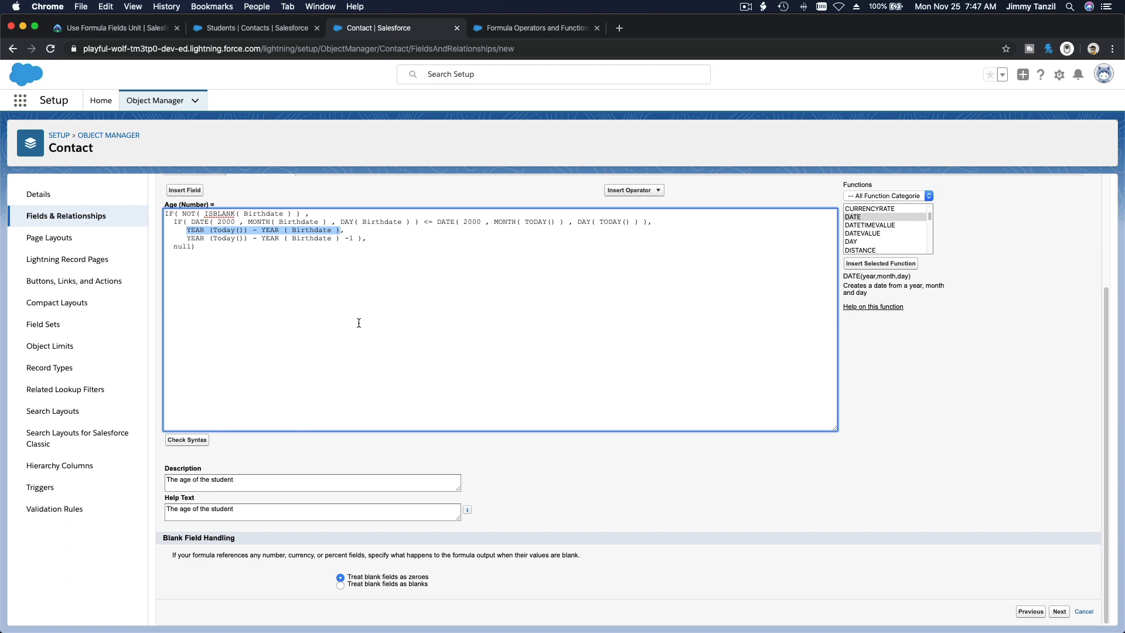
pyautogui.doubleClick(264, 213)
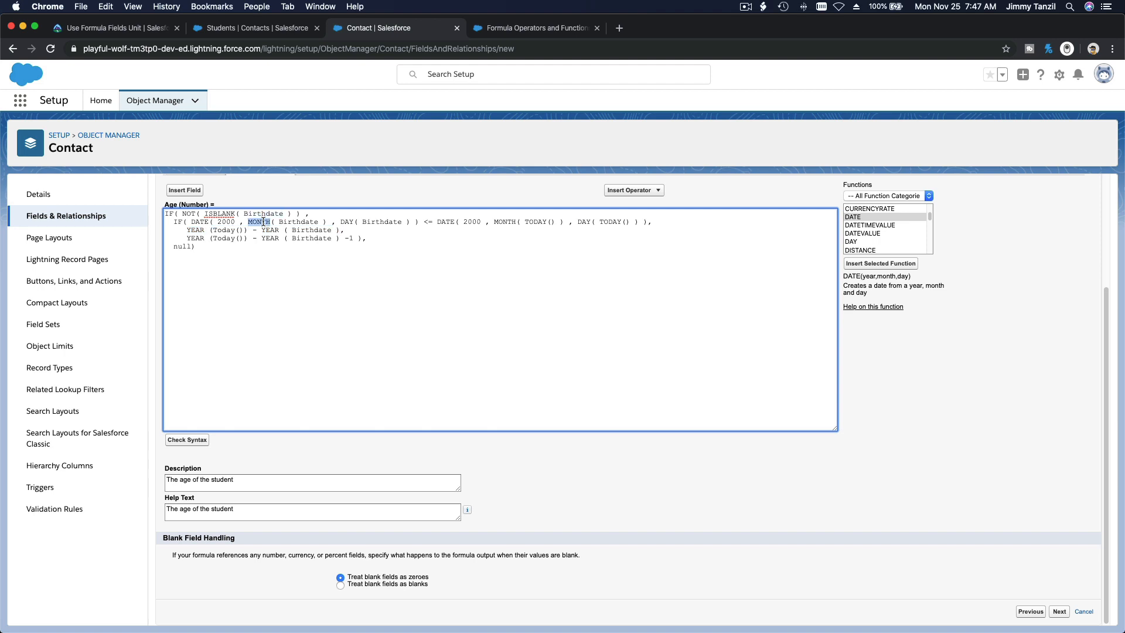
pyautogui.tripleClick(263, 222)
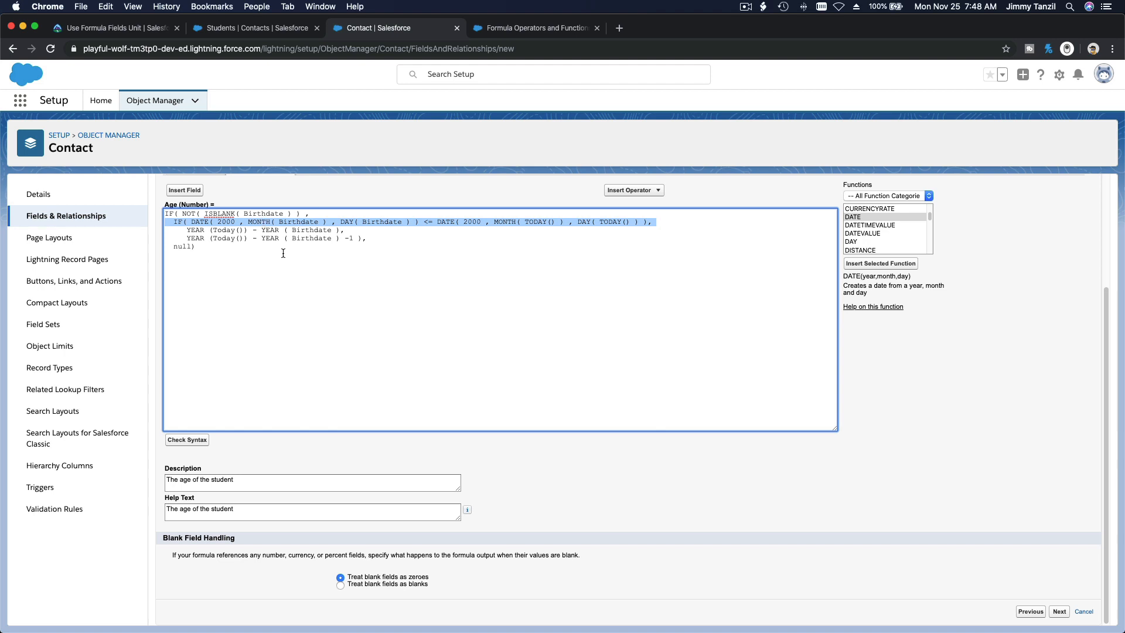
pyautogui.moveTo(235, 253); pyautogui.dragTo(150, 217)
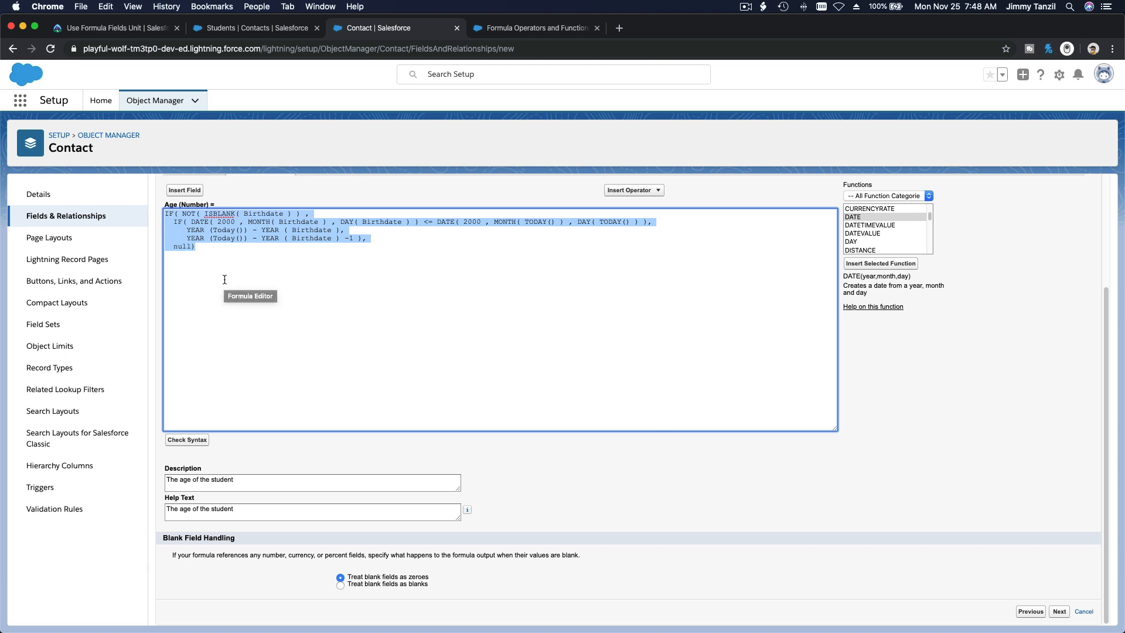
pyautogui.click(248, 272)
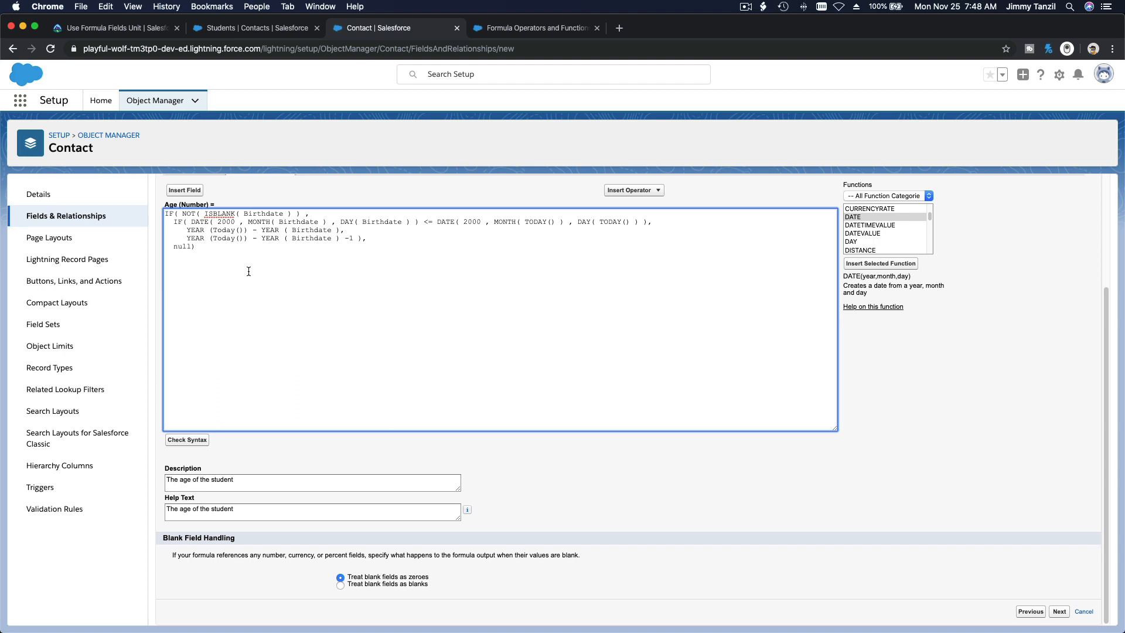
pyautogui.moveTo(202, 246); pyautogui.dragTo(159, 219)
pyautogui.click(244, 290)
# Step: Revisit the TODAY function reference, then examine the DATE and MONTH functions in the Age formula's comparison line
pyautogui.click(508, 27)
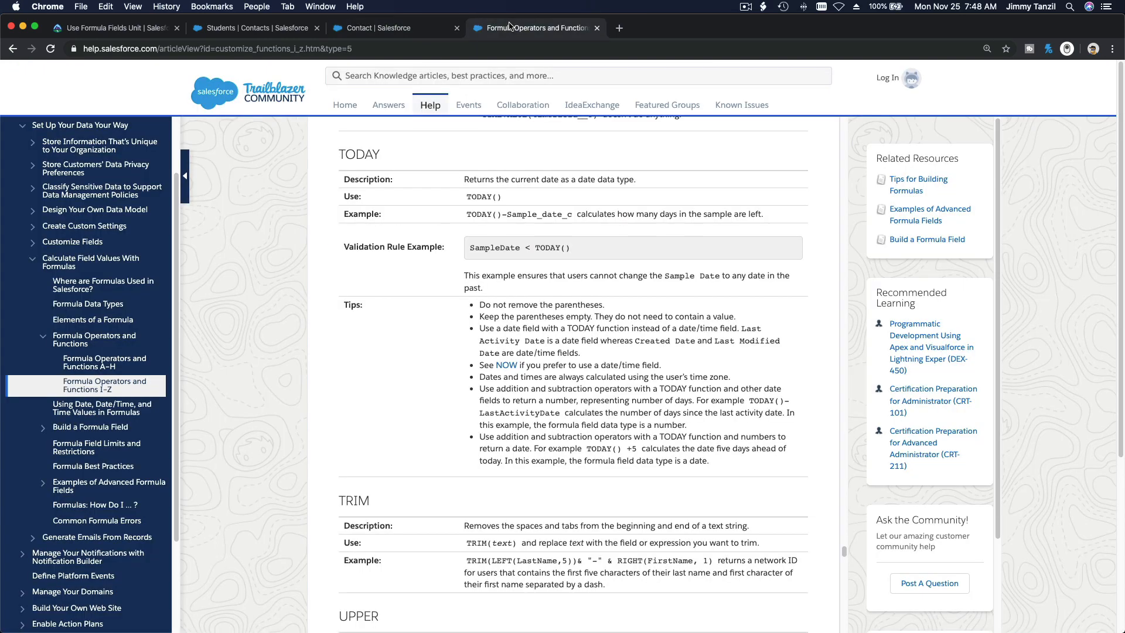
pyautogui.click(379, 33)
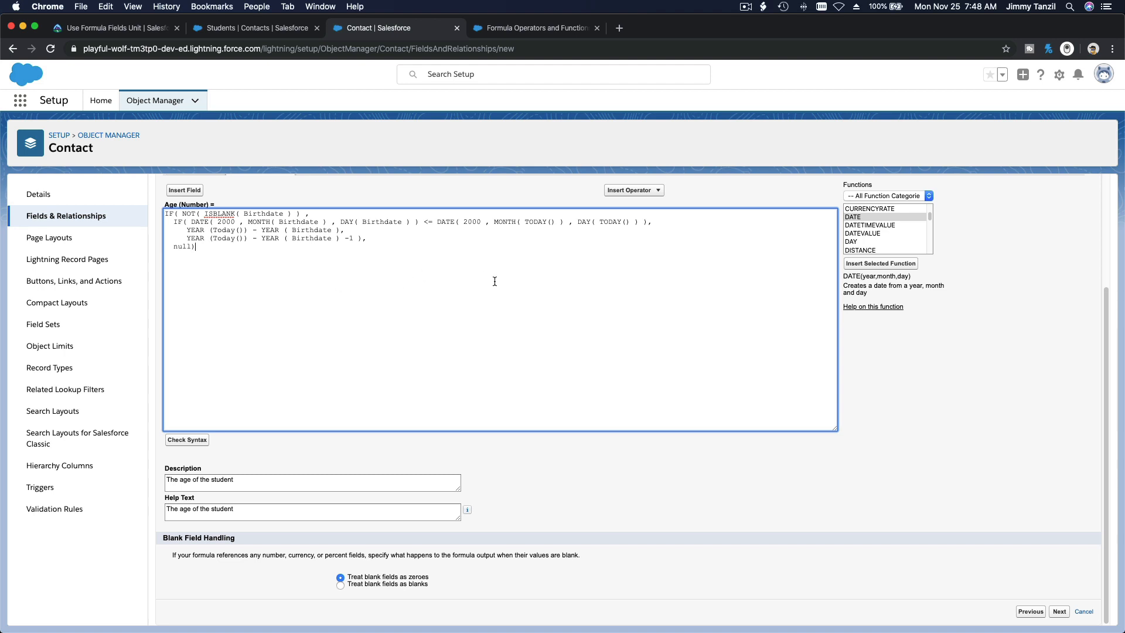
pyautogui.doubleClick(197, 222)
pyautogui.doubleClick(256, 222)
pyautogui.tripleClick(348, 227)
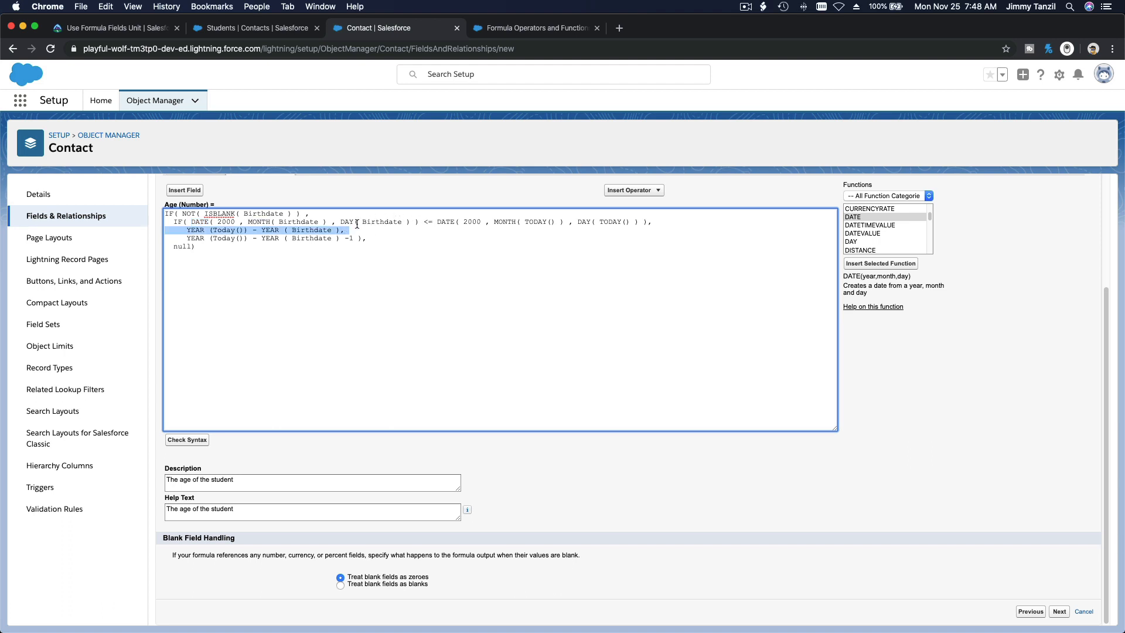
pyautogui.doubleClick(443, 220)
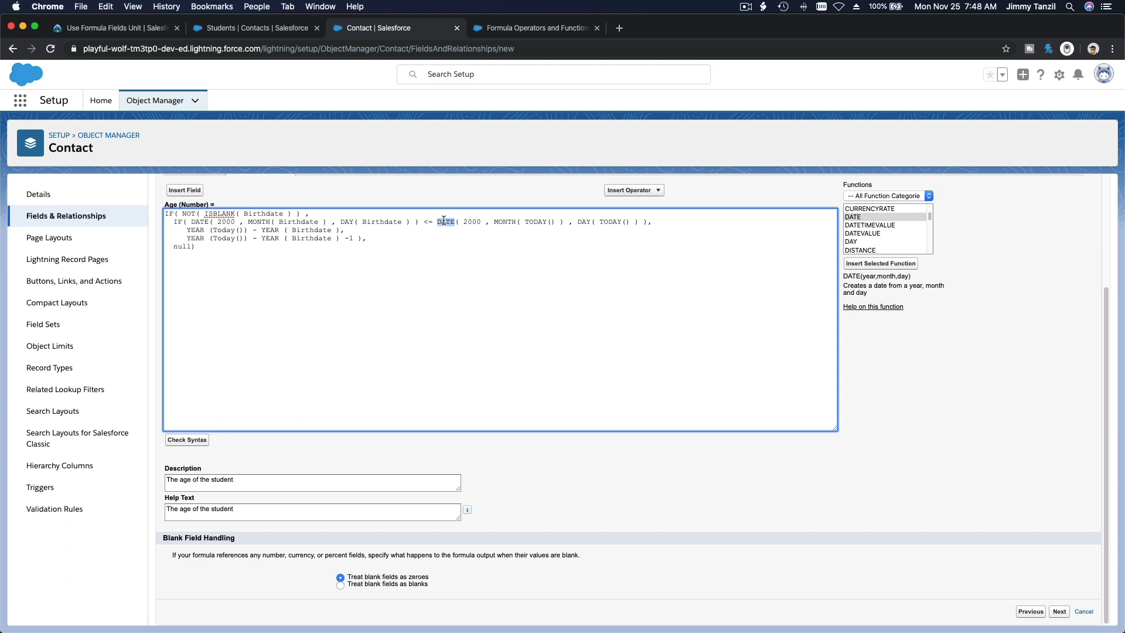
pyautogui.click(263, 268)
# Step: Save the Age field with visibility for all profiles and placement on all contact page layouts
pyautogui.click(1059, 611)
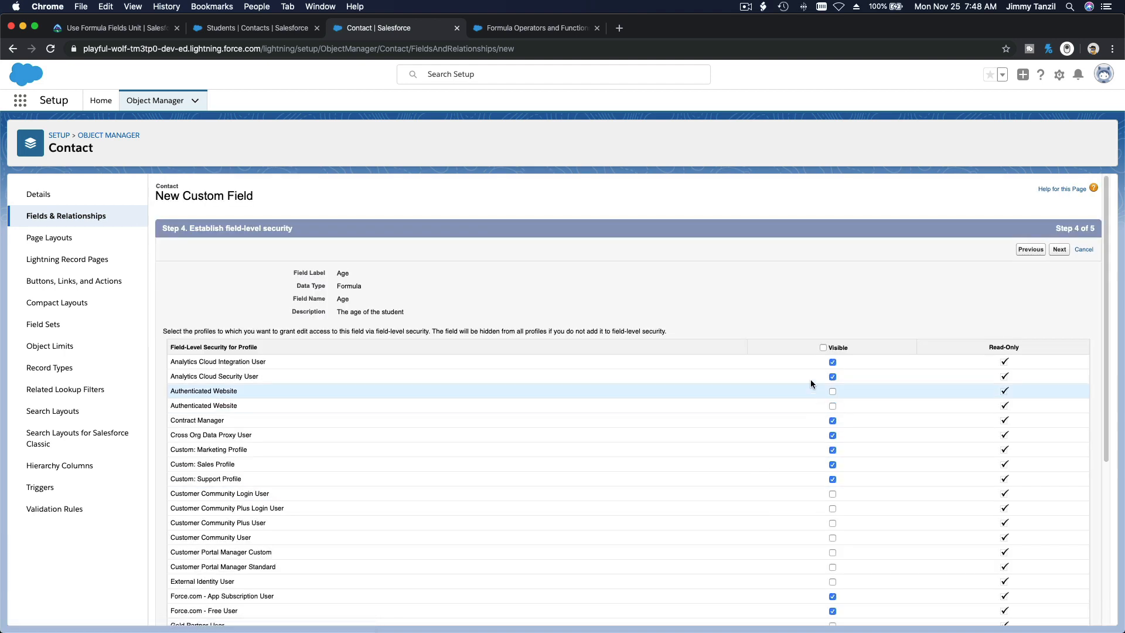
pyautogui.click(823, 348)
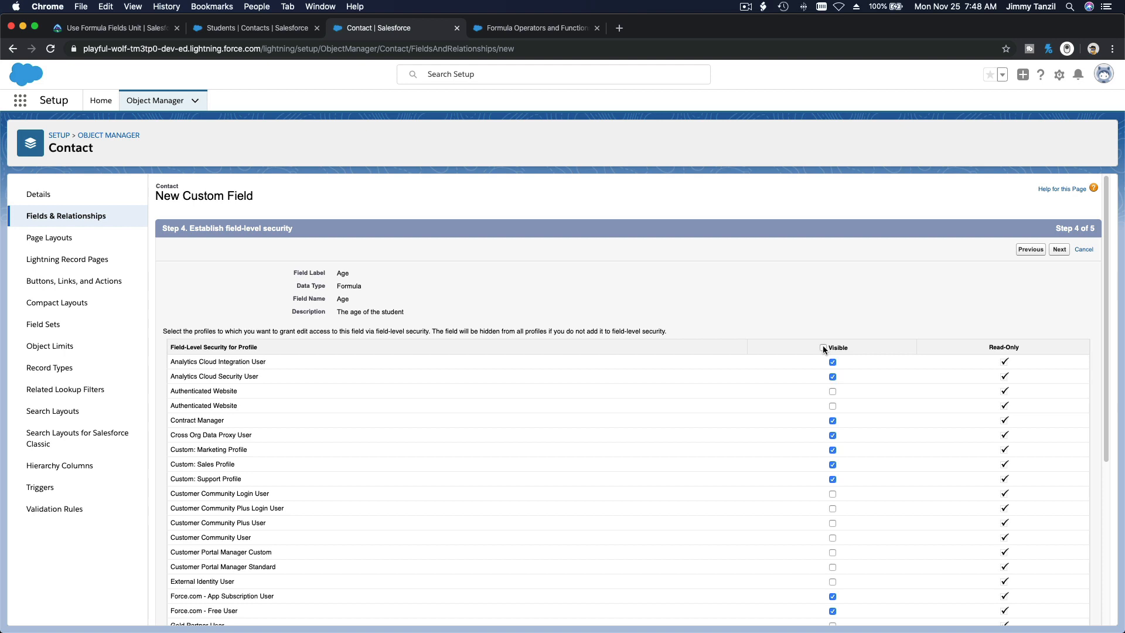
pyautogui.click(1059, 251)
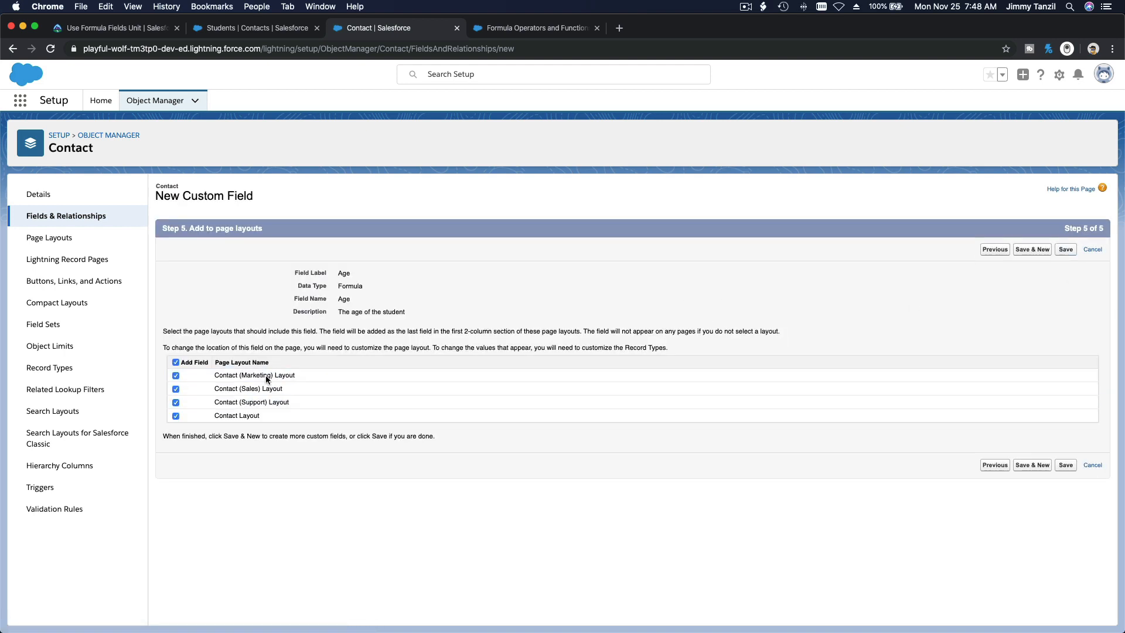
pyautogui.click(1065, 249)
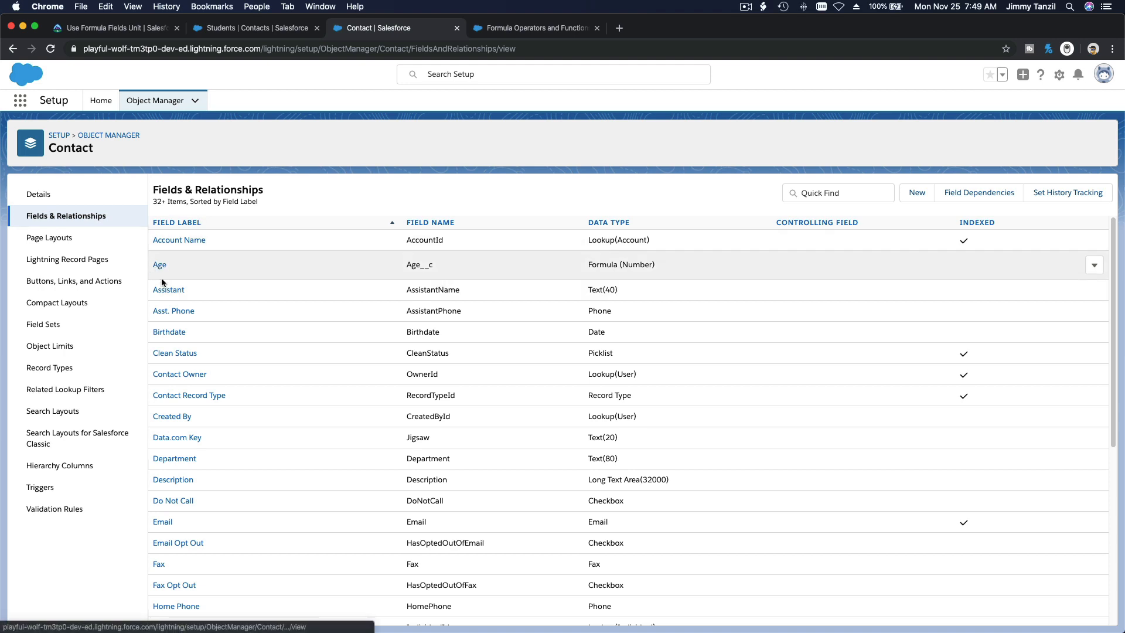
# Step: Add the Age field to the columns displayed in the Students contact list view and save the selection
pyautogui.click(273, 30)
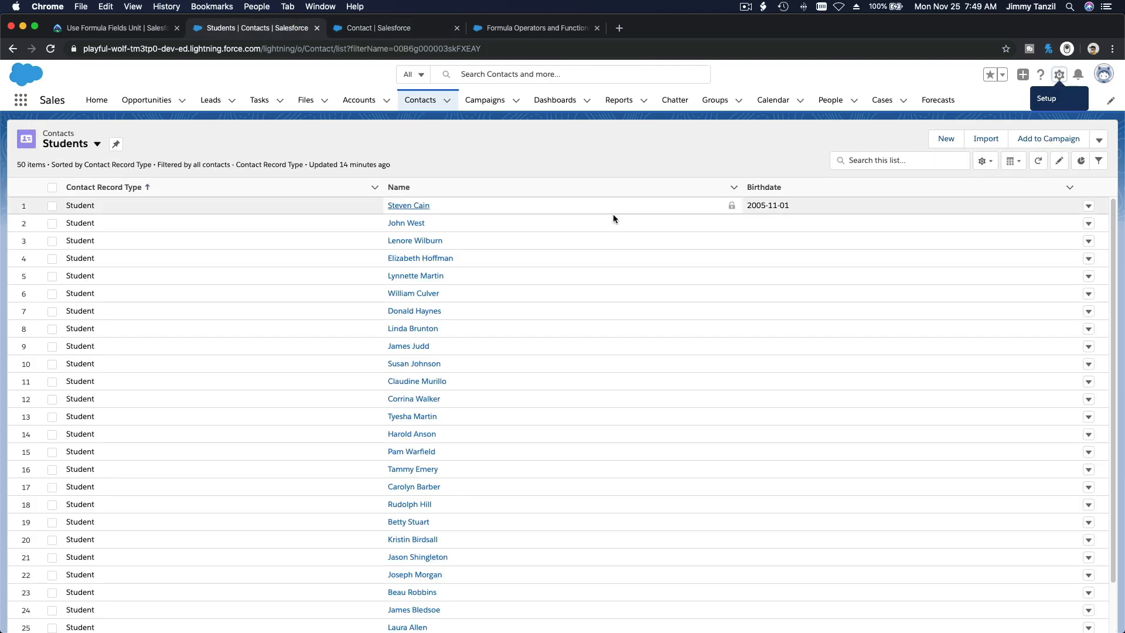
pyautogui.click(982, 163)
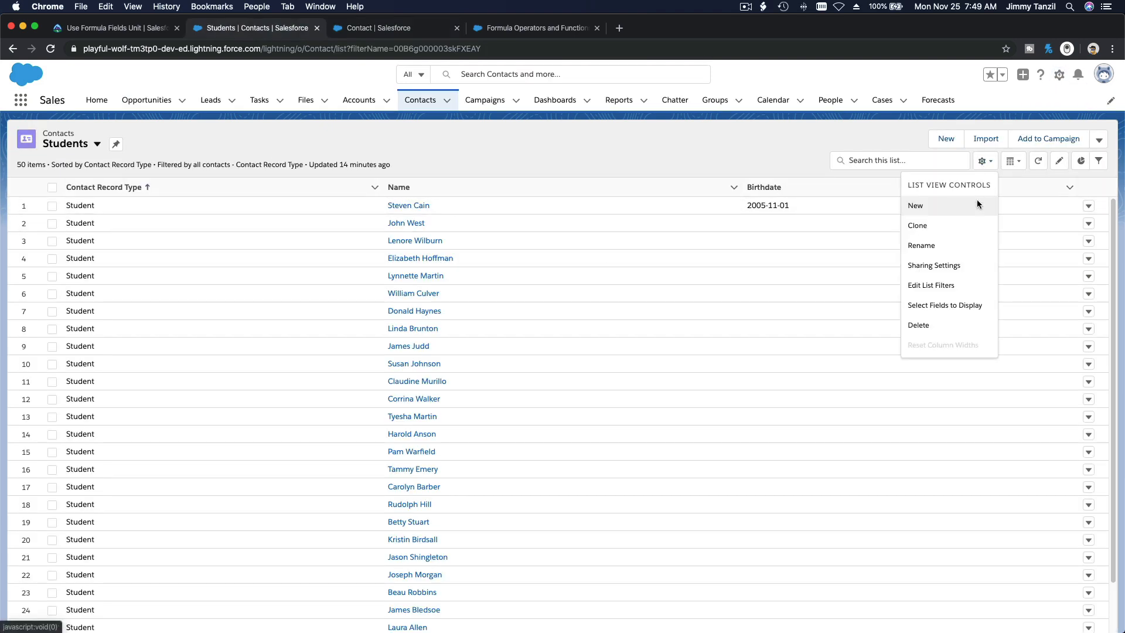
pyautogui.click(958, 308)
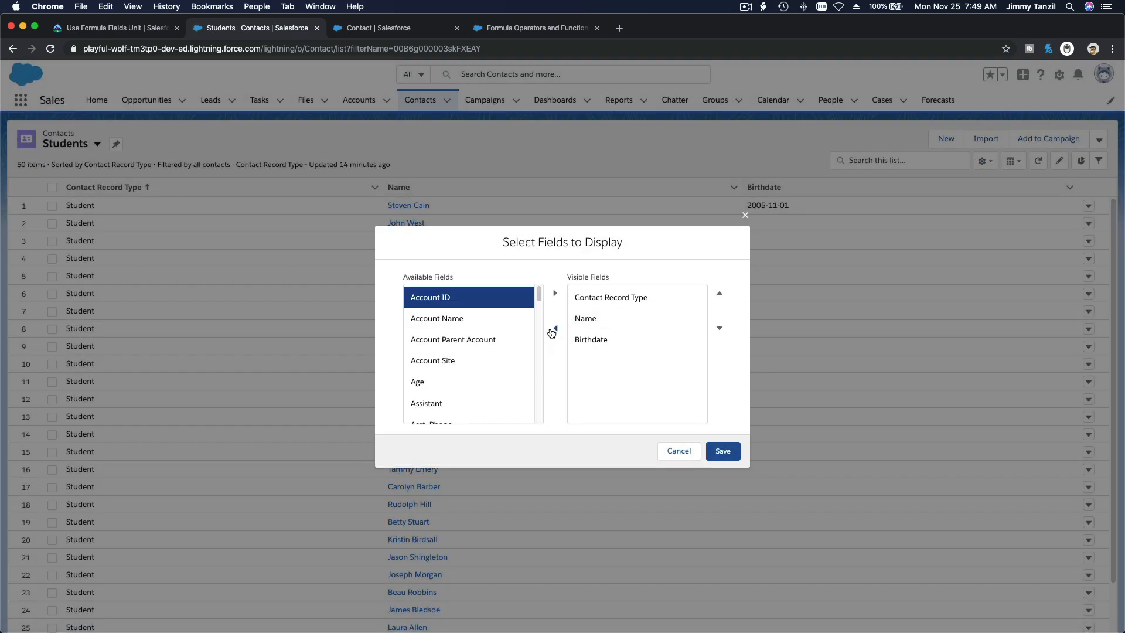
pyautogui.click(469, 382)
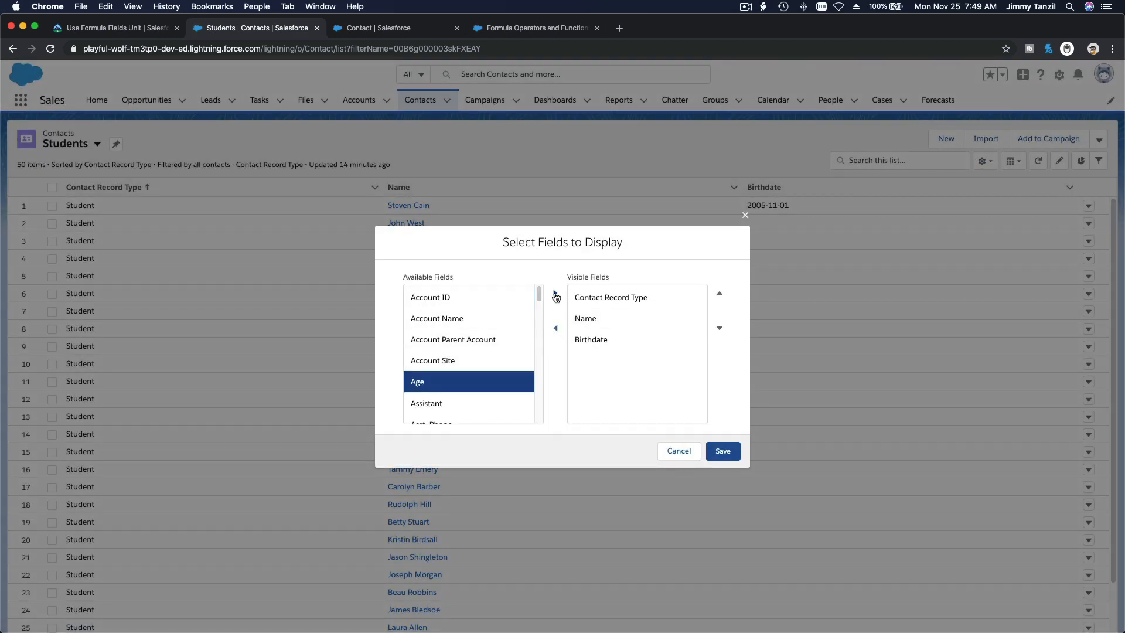
pyautogui.click(555, 293)
pyautogui.click(726, 453)
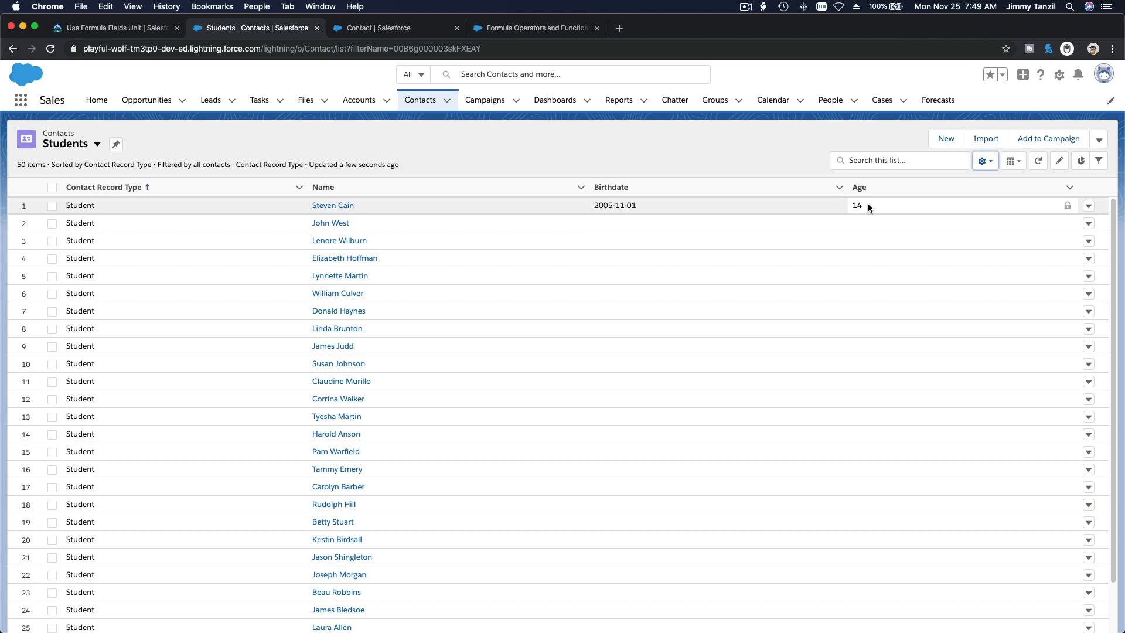
# Step: Open the second student's contact record from the list and show its details, including Birthdate and Age
pyautogui.click(342, 223)
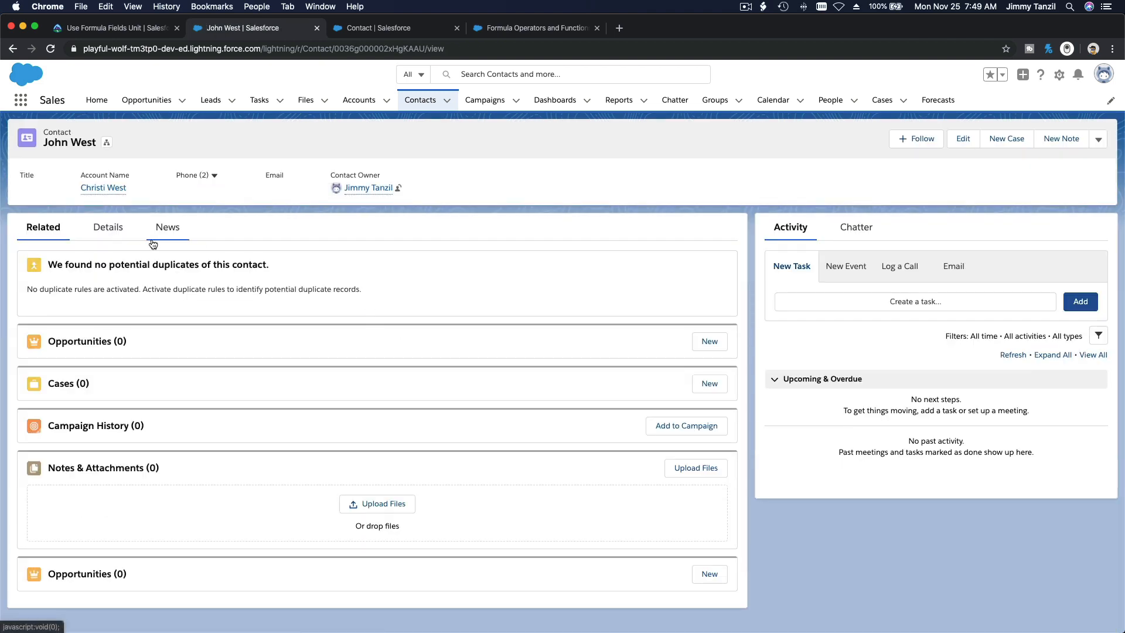
pyautogui.click(116, 237)
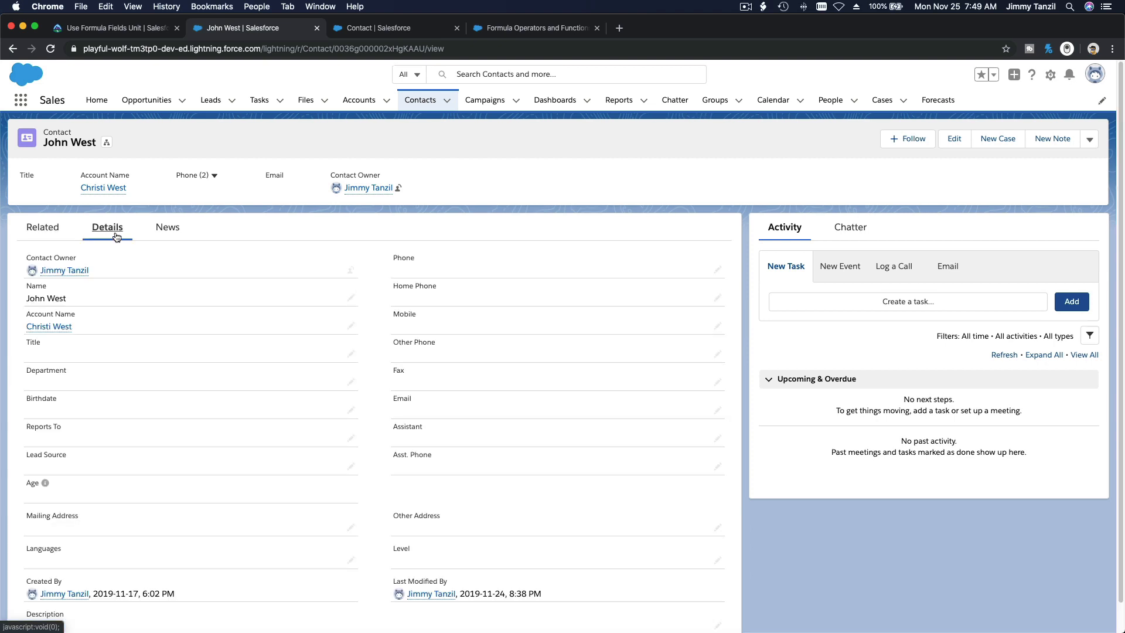
pyautogui.scroll(-2, 129, 378)
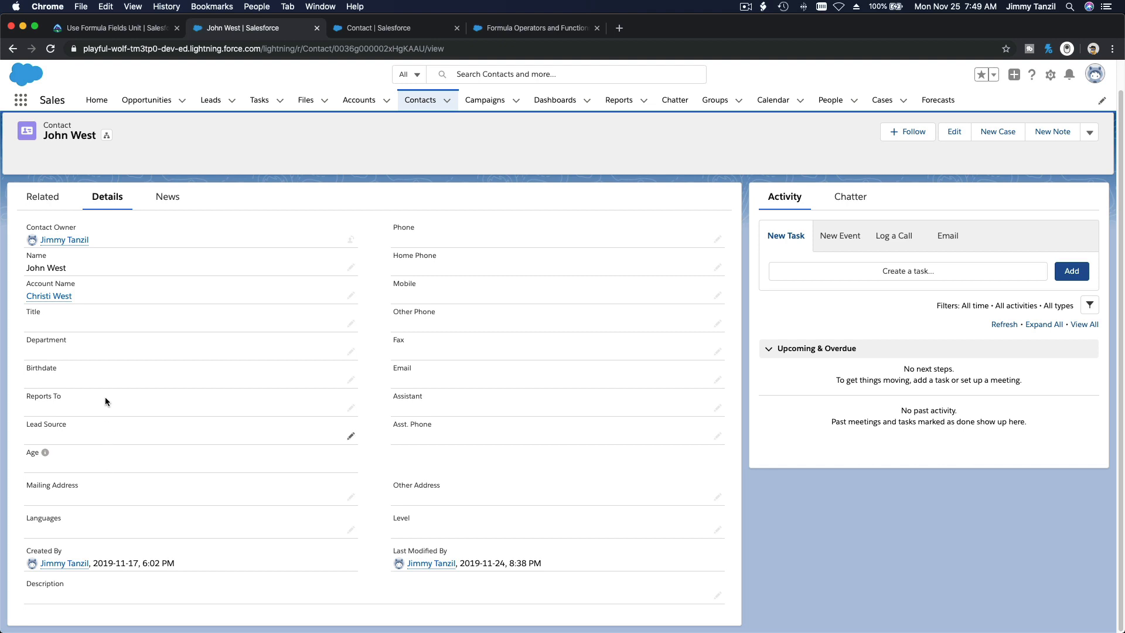
# Step: Enter a date in July 2011 as the student's Birthdate using the date picker and save the contact
pyautogui.doubleClick(93, 377)
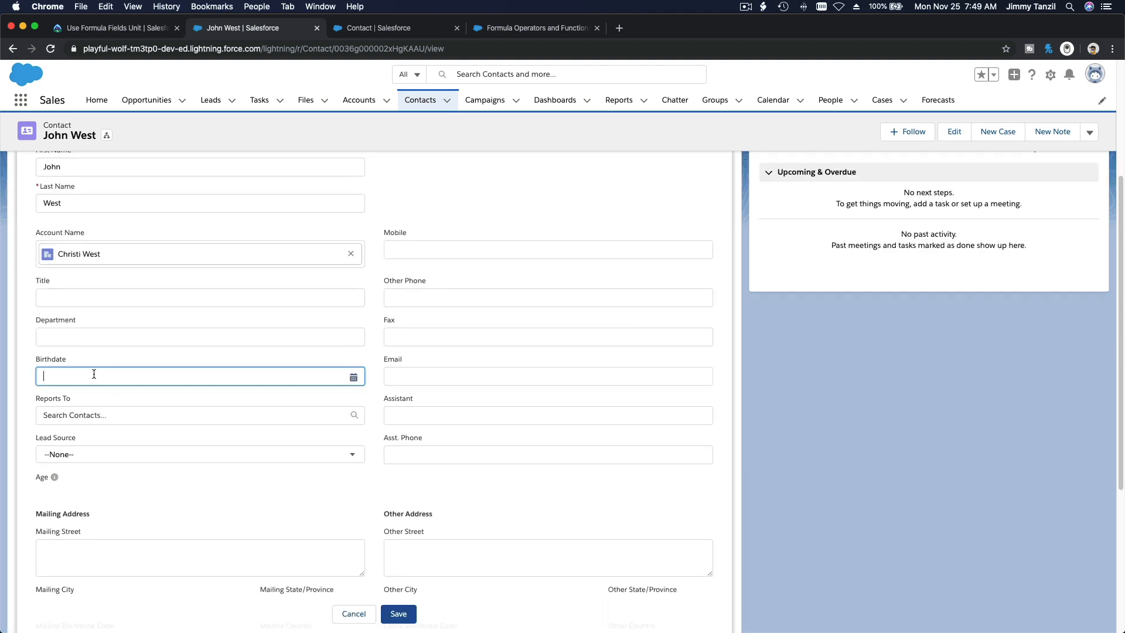
pyautogui.click(229, 376)
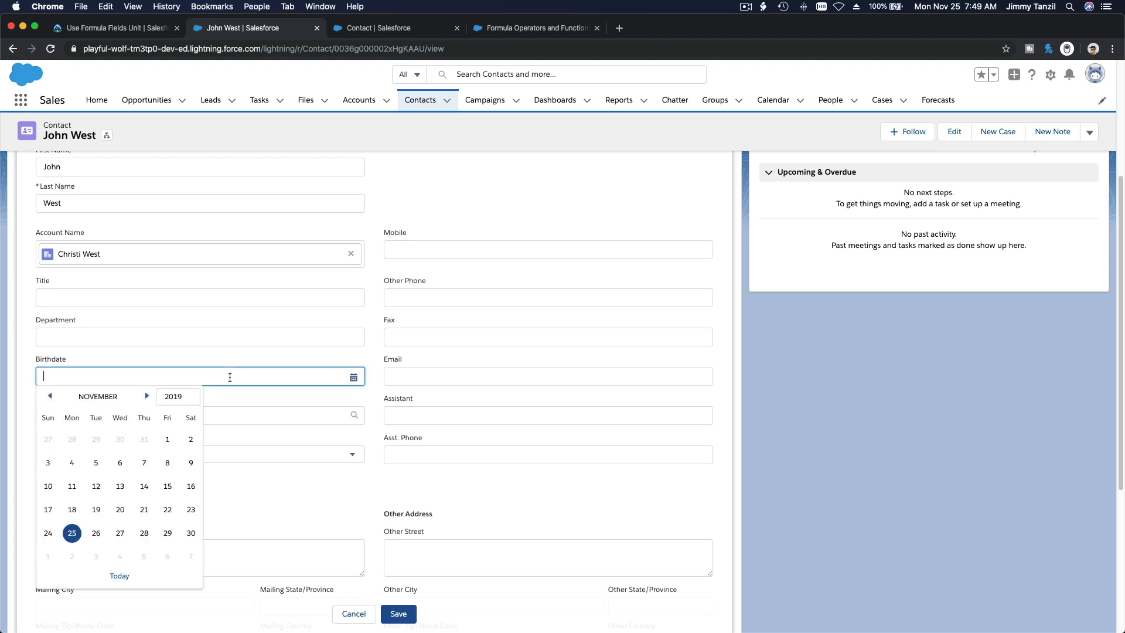
pyautogui.click(179, 396)
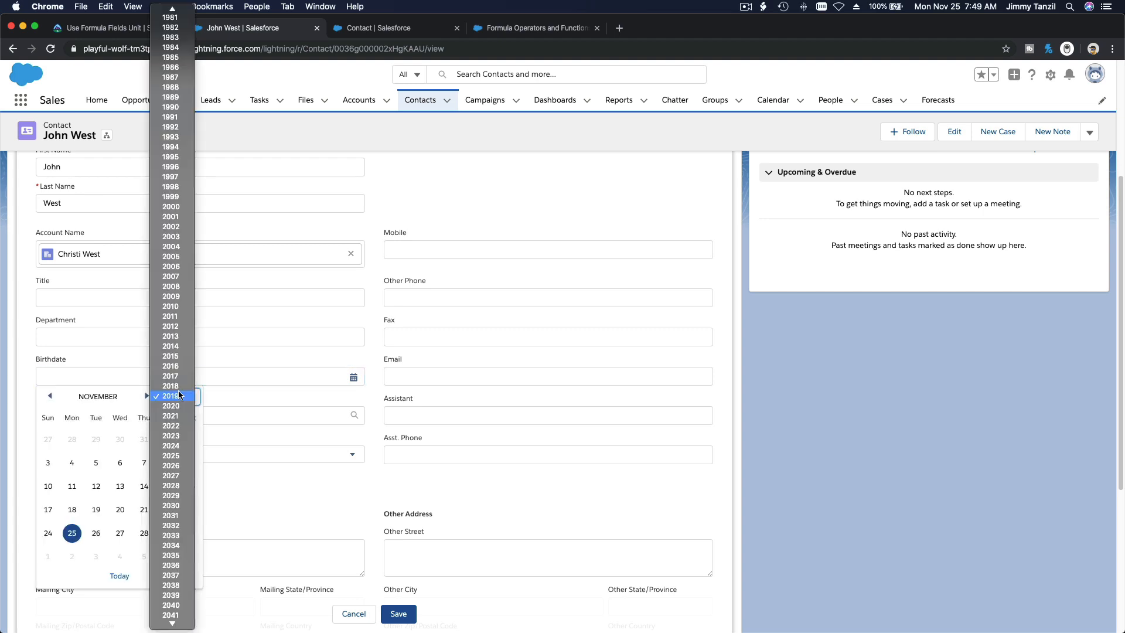
pyautogui.click(170, 317)
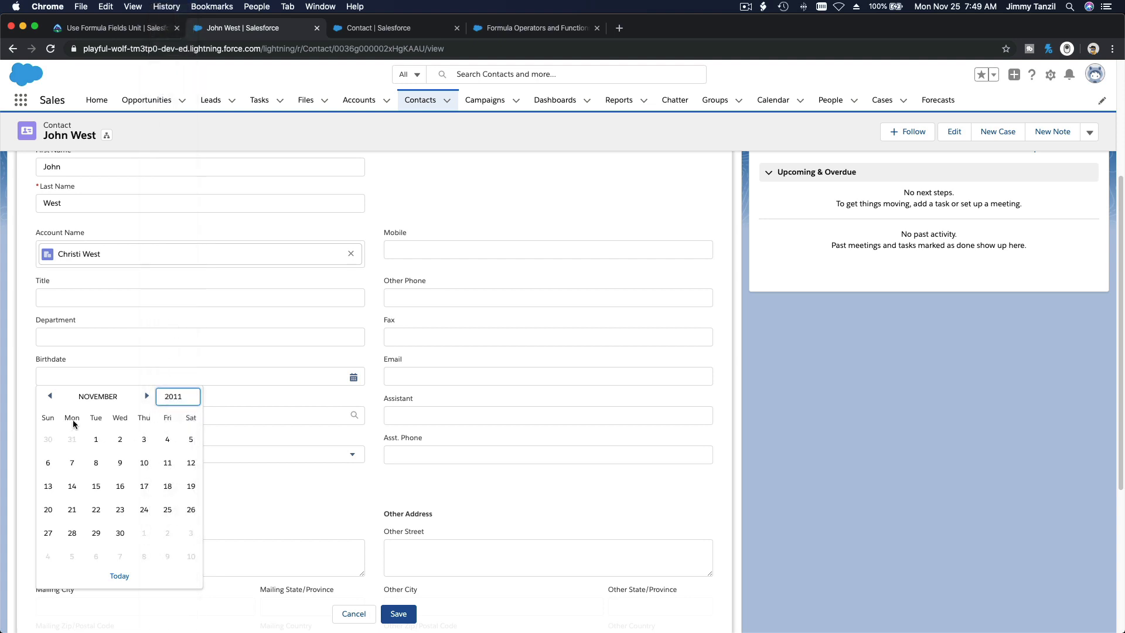
pyautogui.click(49, 396)
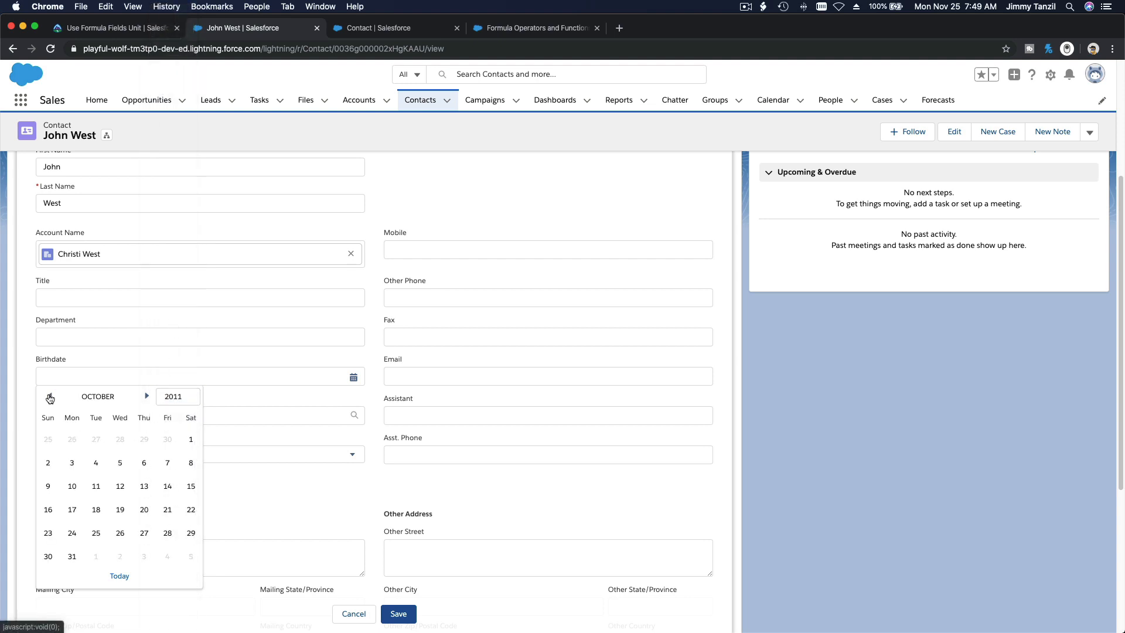
pyautogui.click(50, 397)
pyautogui.click(50, 397)
pyautogui.click(50, 396)
pyautogui.click(96, 462)
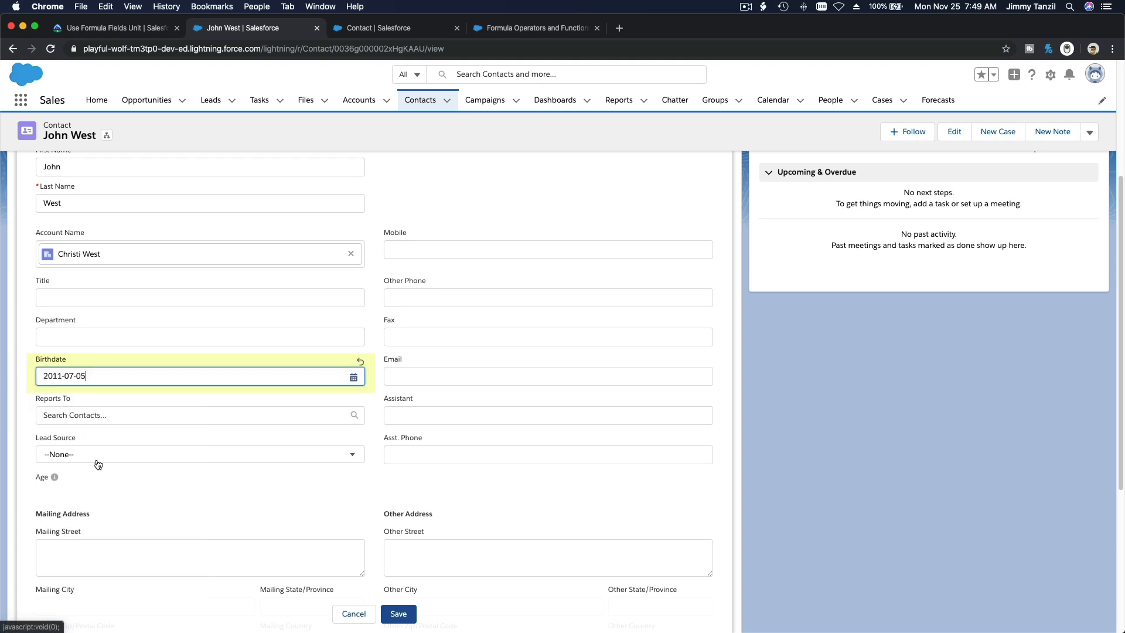
pyautogui.click(398, 613)
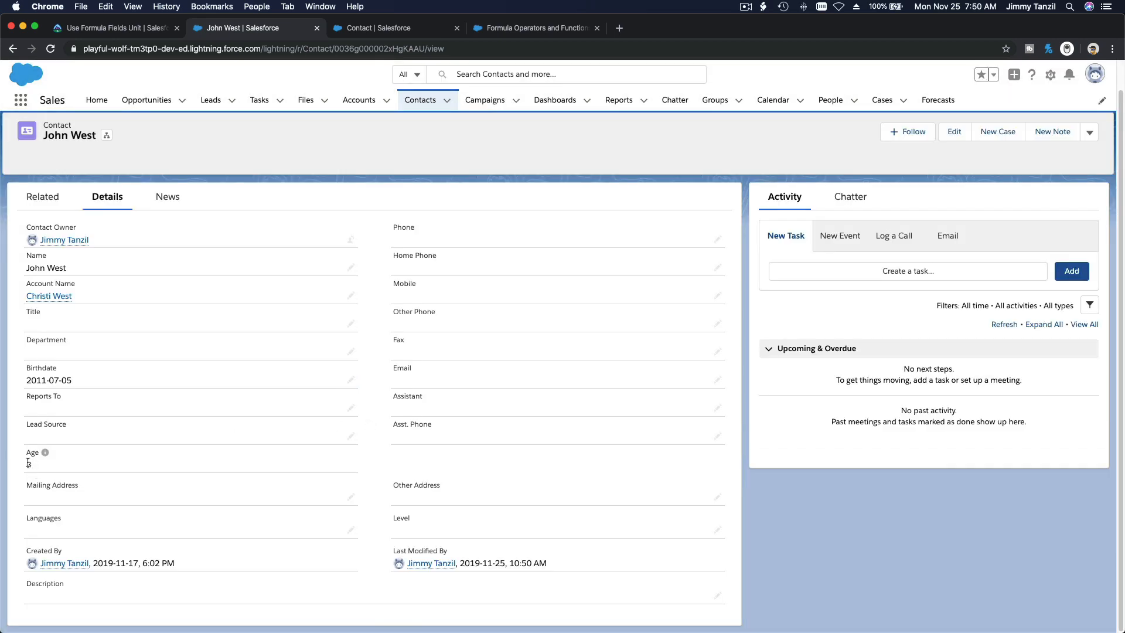
# Step: Check the calculated Age on the student's record and return to the Contacts list
pyautogui.doubleClick(28, 463)
pyautogui.click(421, 107)
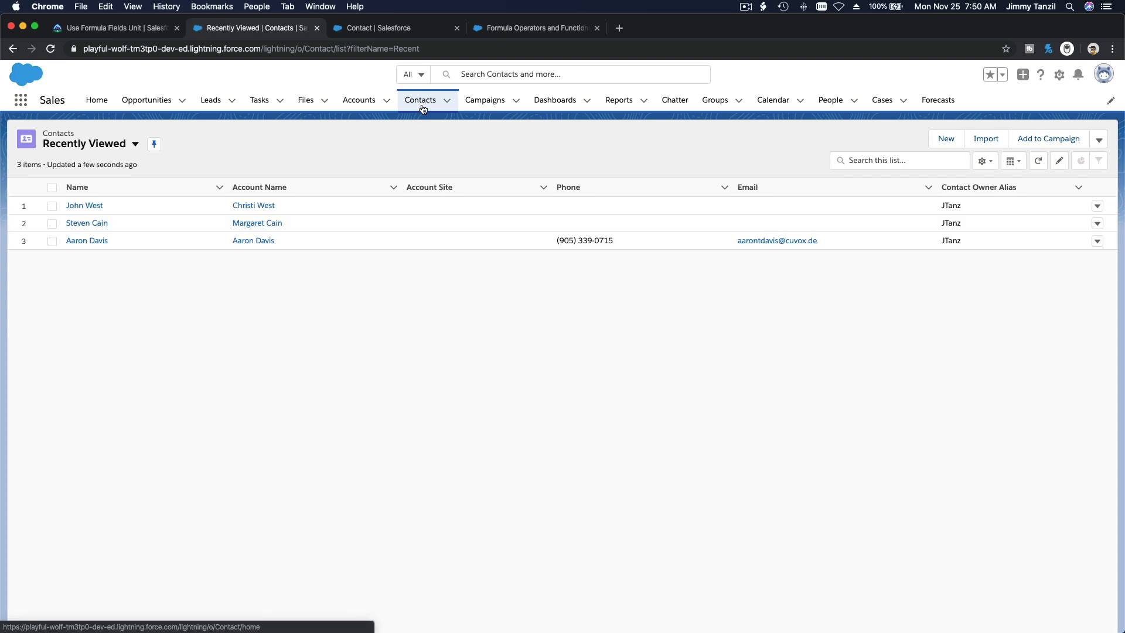
# Step: Display the Students contact list view, open the second student's record and check the Birthdate and Age in its details
pyautogui.click(135, 144)
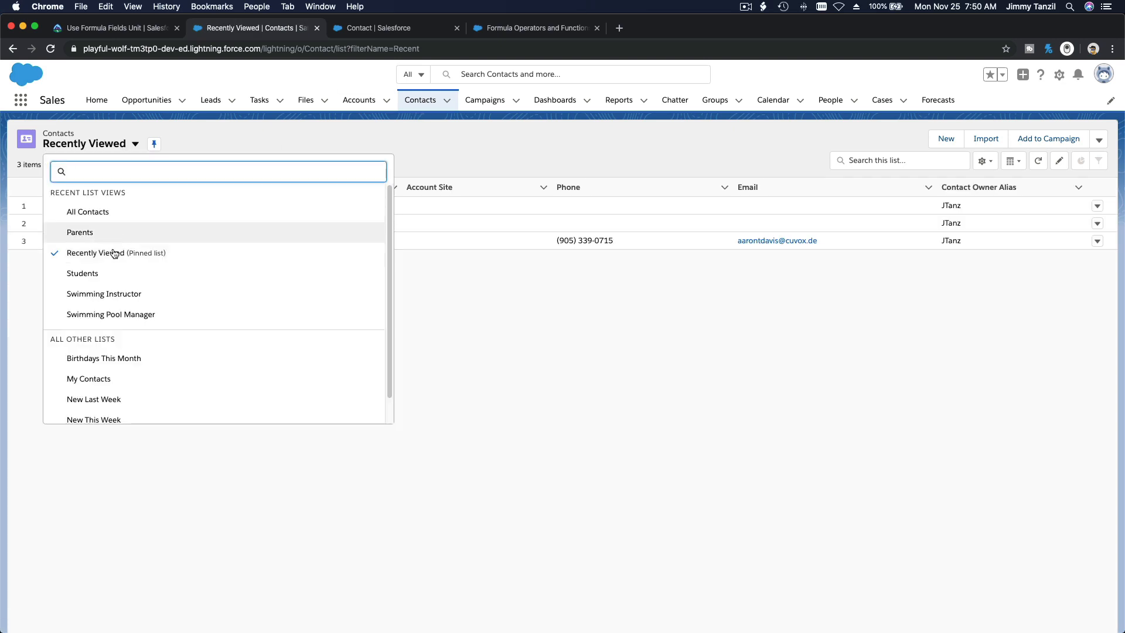
pyautogui.click(110, 274)
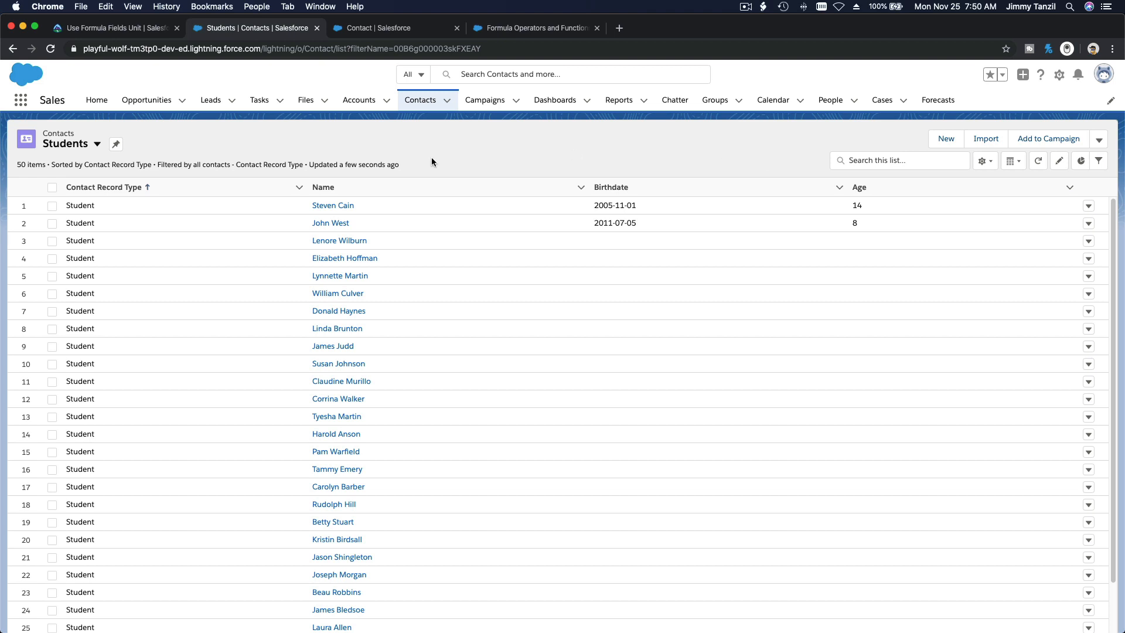
pyautogui.click(340, 226)
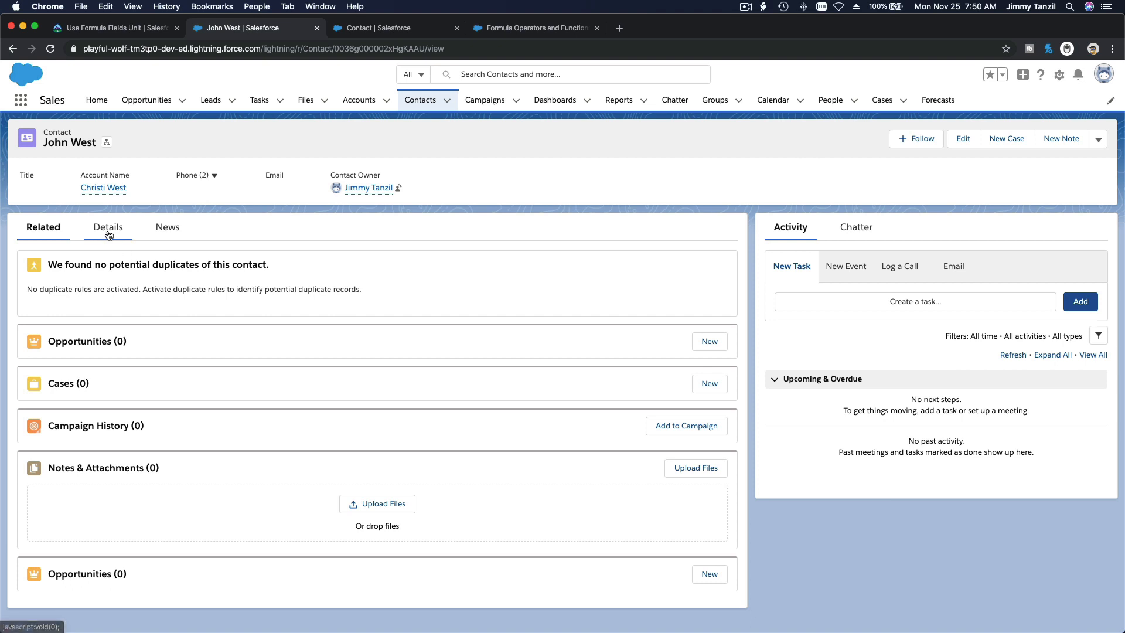
pyautogui.click(109, 229)
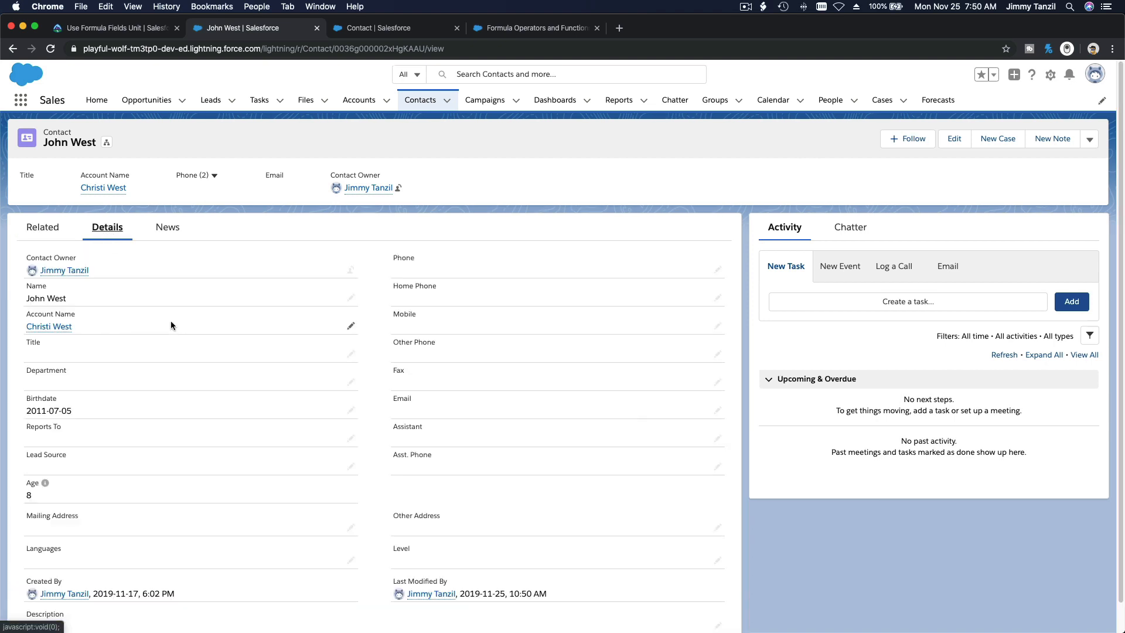
# Step: Start a new opportunity from the student's related lists, review all fields on the form, and close it without saving
pyautogui.click(37, 229)
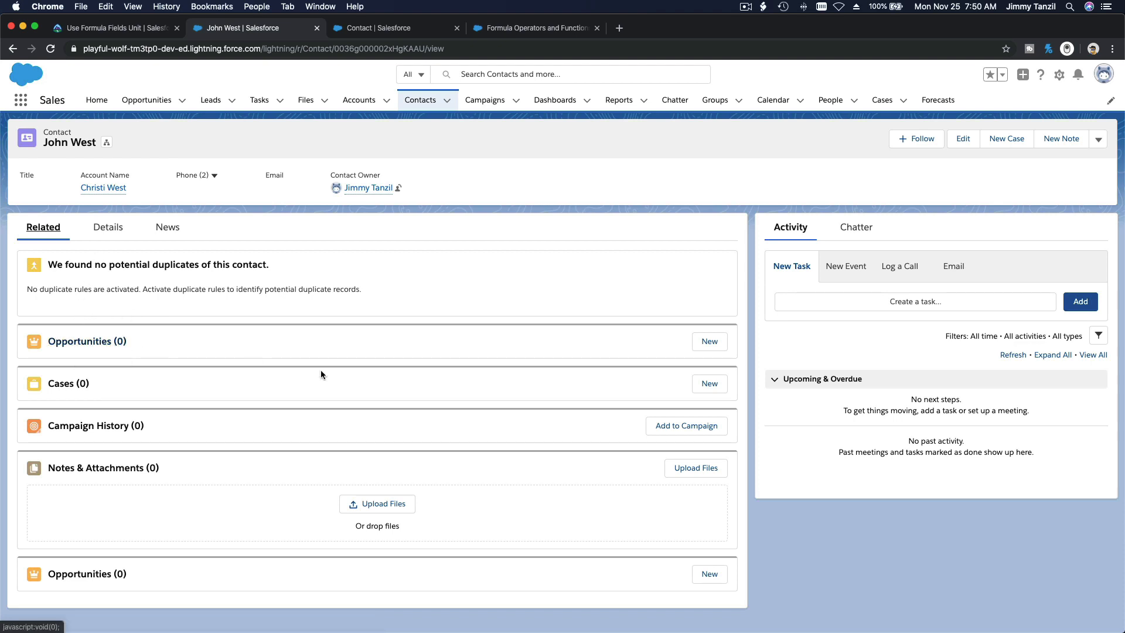
pyautogui.click(707, 349)
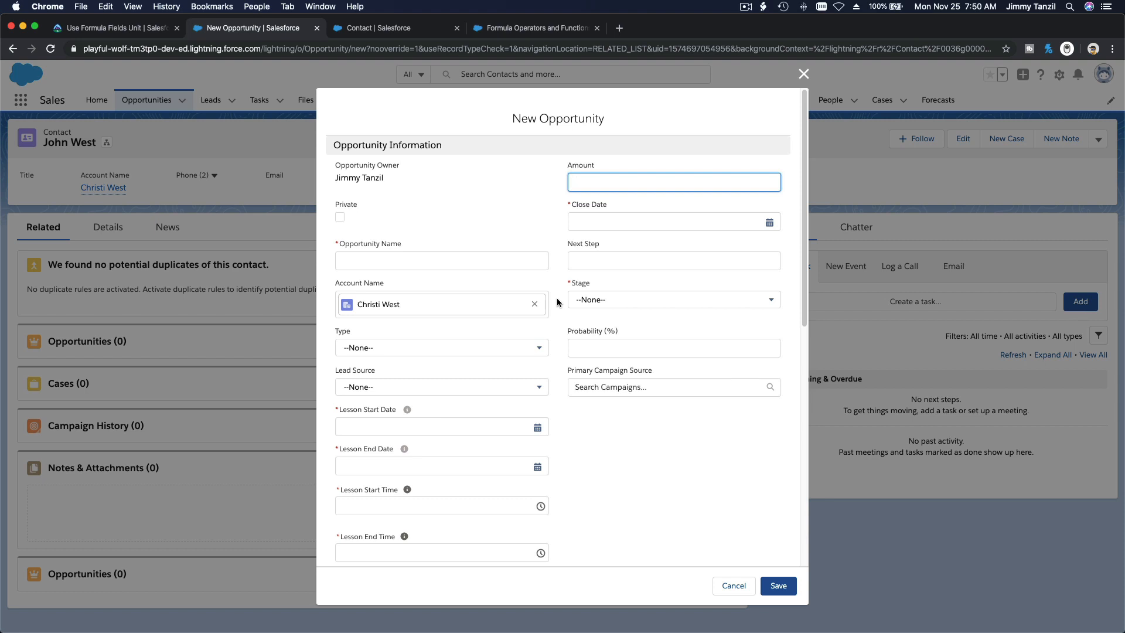
pyautogui.scroll(-5, 504, 180)
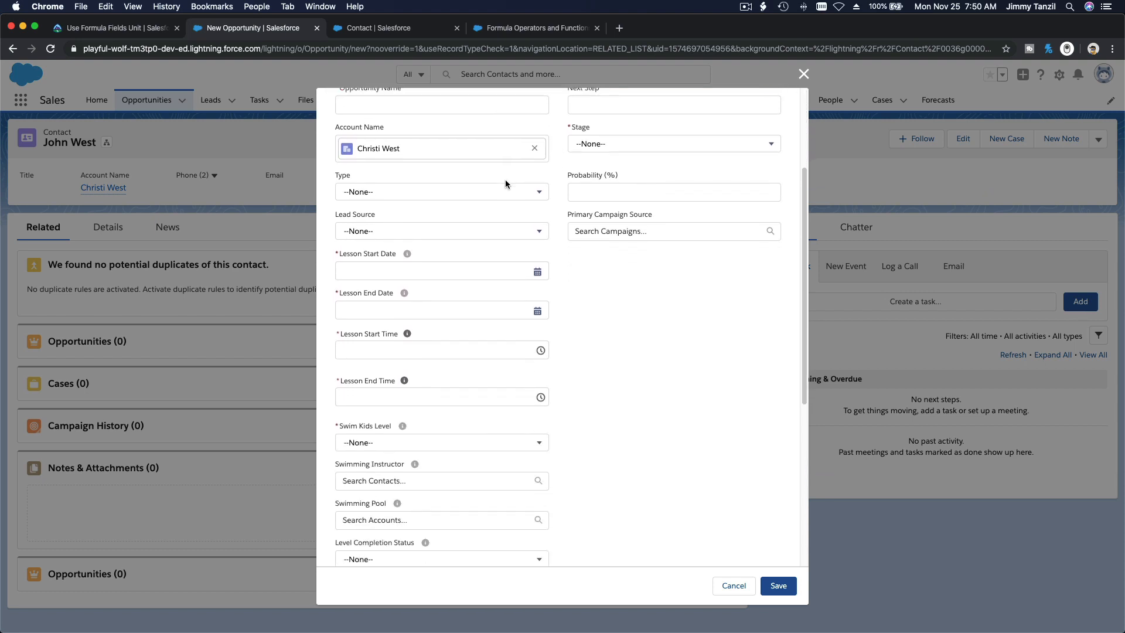
pyautogui.scroll(-7, 506, 185)
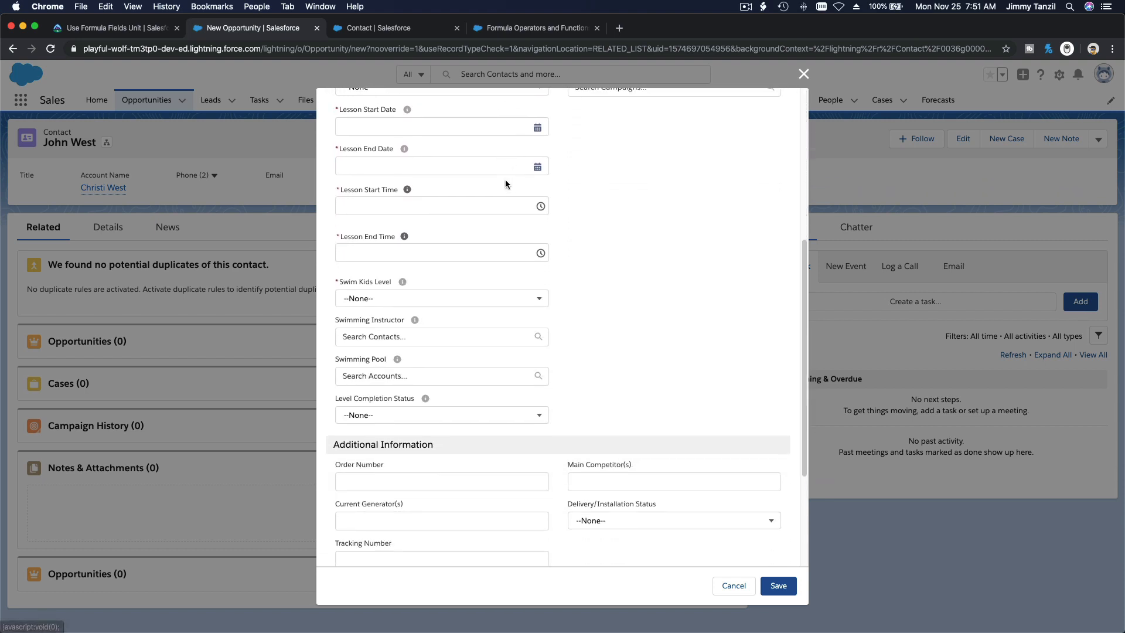
pyautogui.scroll(-2, 505, 184)
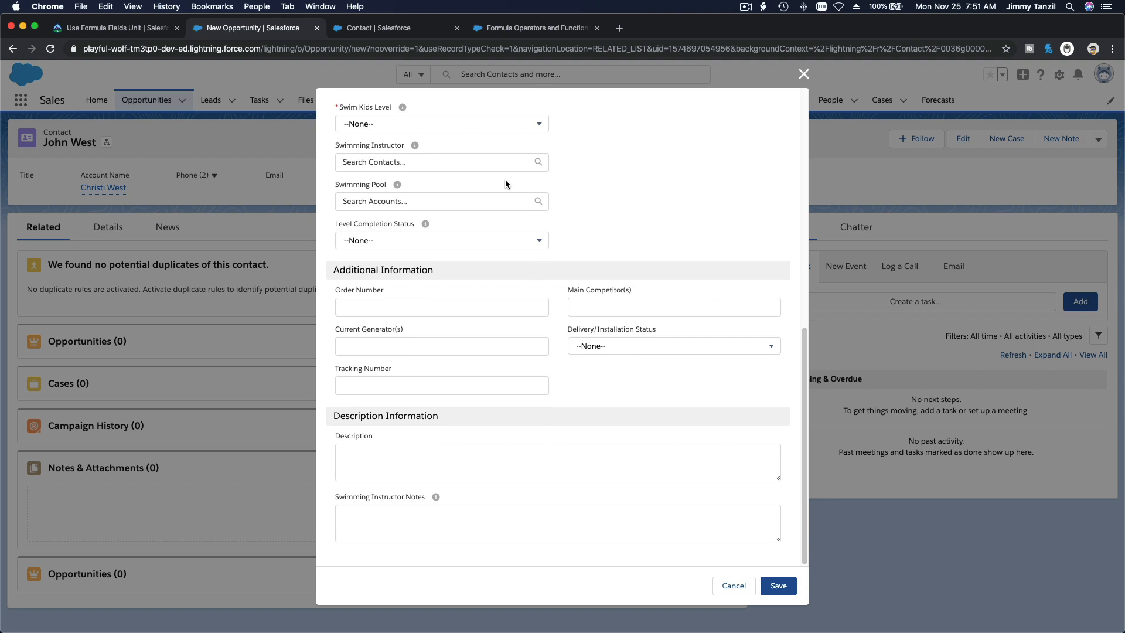
pyautogui.scroll(15, 578, 437)
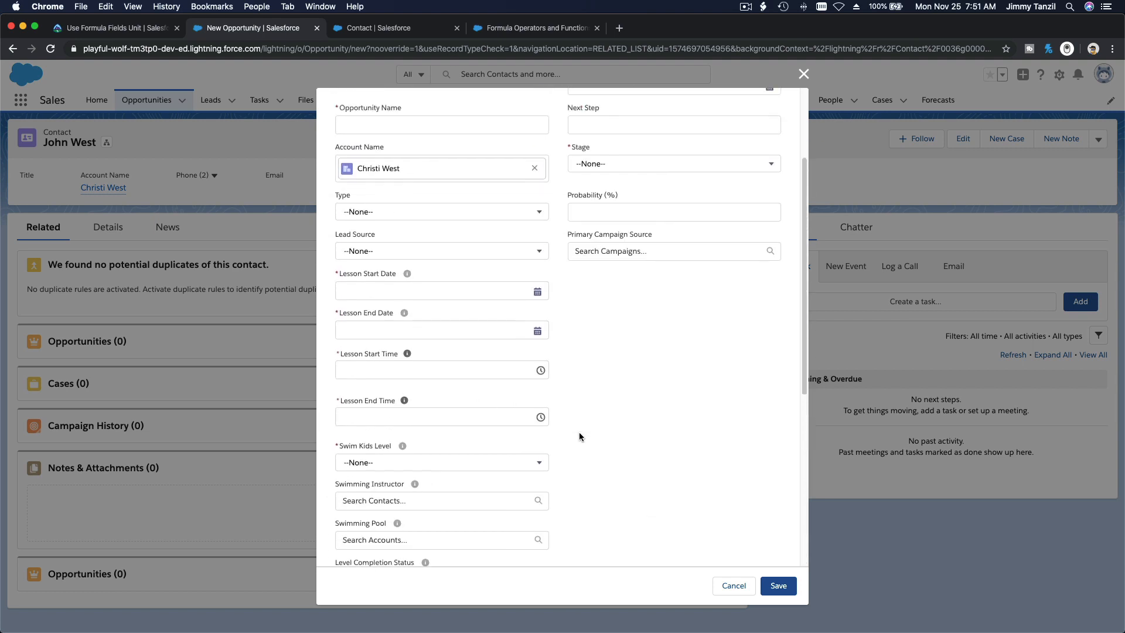
pyautogui.scroll(1, 578, 436)
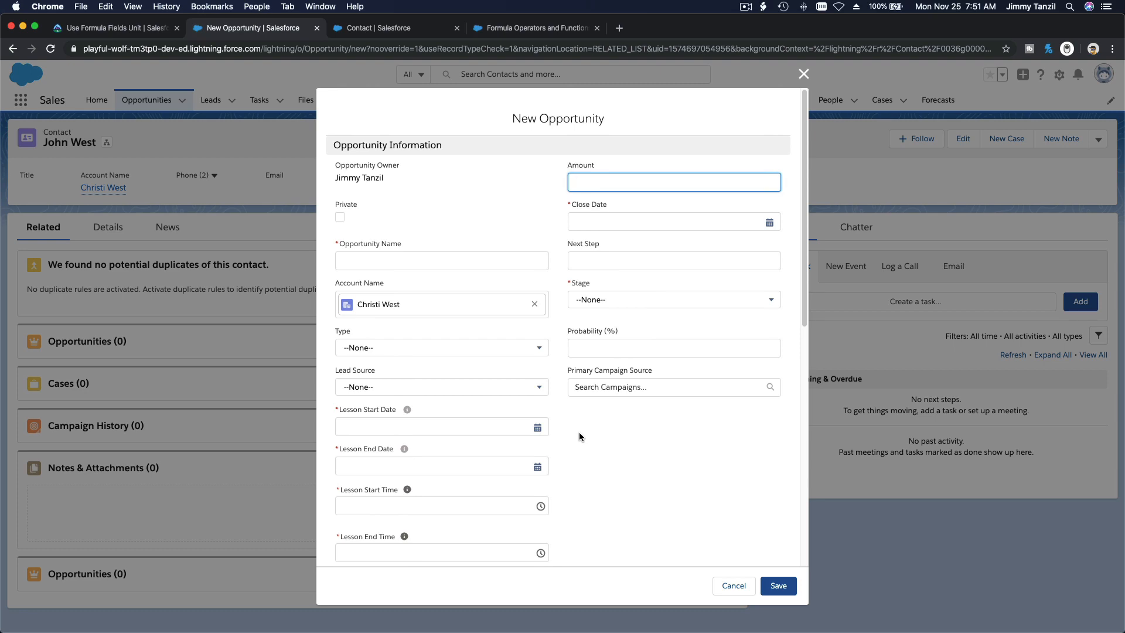
pyautogui.scroll(-15, 579, 436)
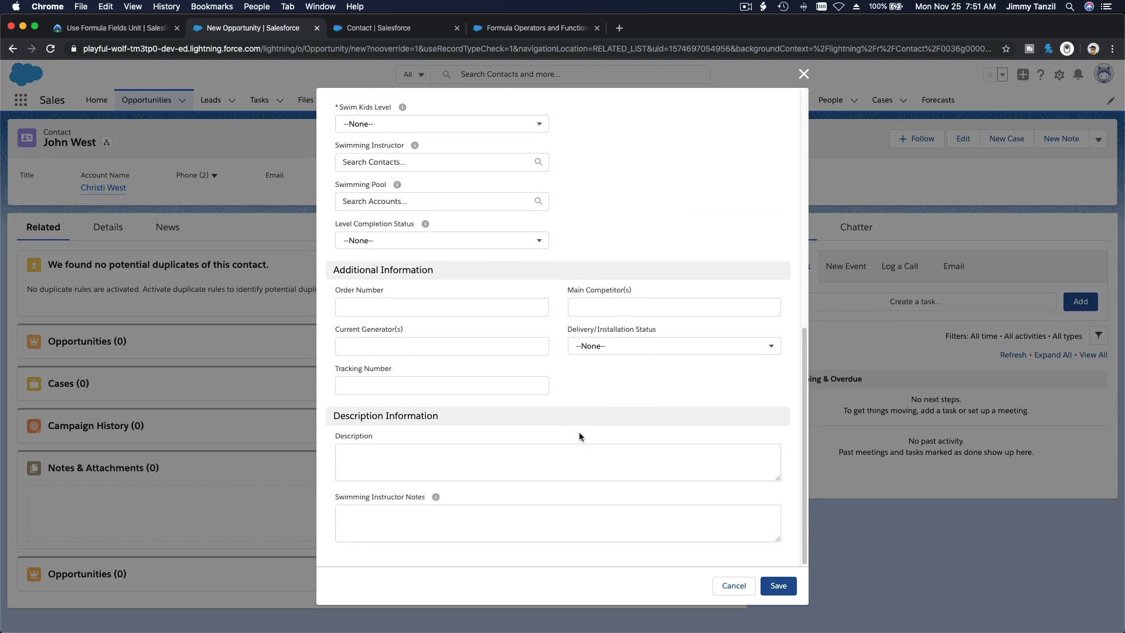
pyautogui.scroll(15, 579, 437)
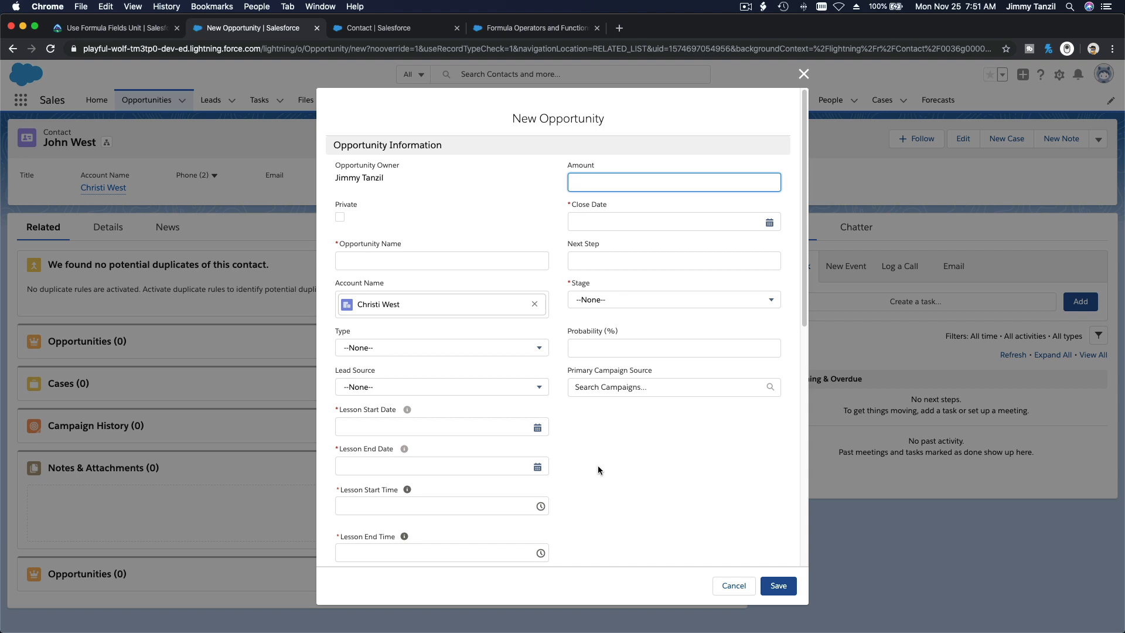
pyautogui.scroll(-10, 597, 465)
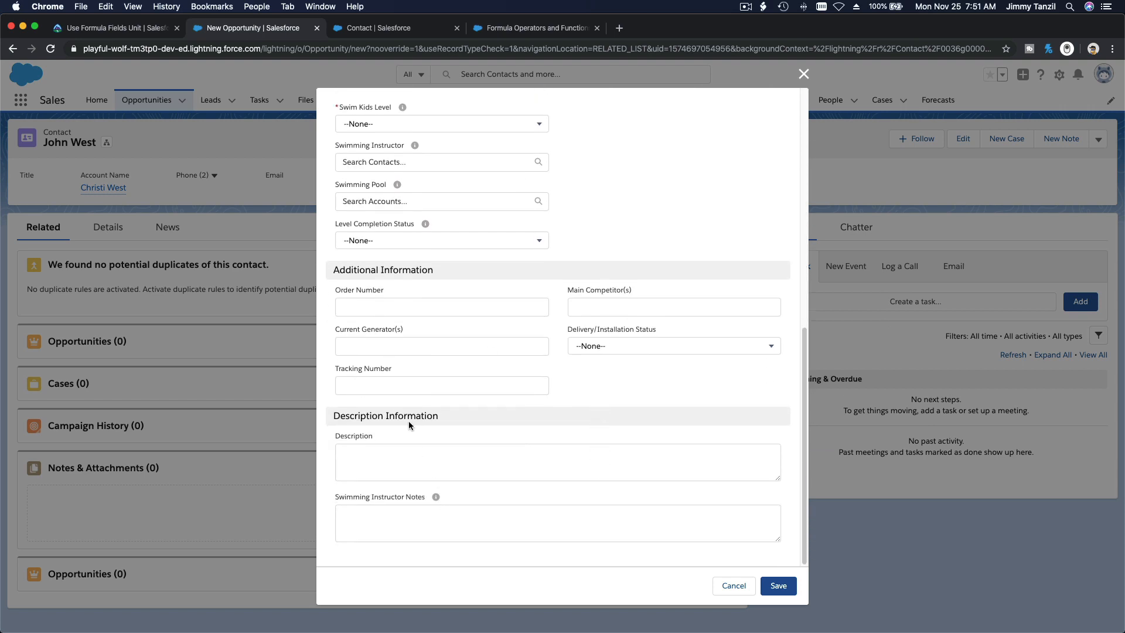
pyautogui.scroll(5, 597, 374)
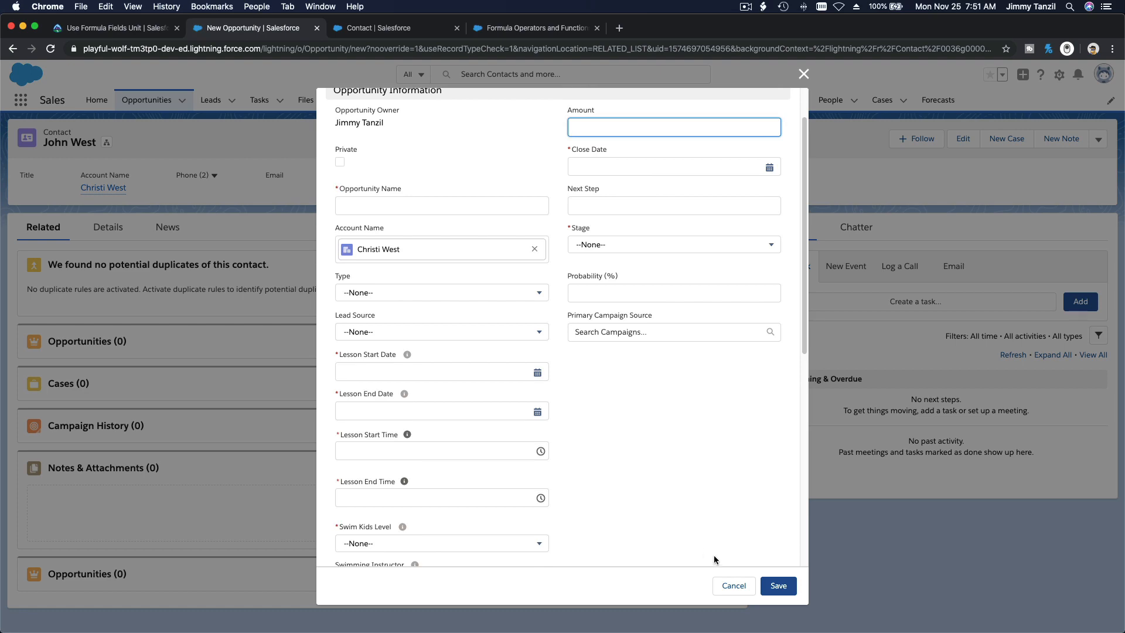
pyautogui.click(731, 587)
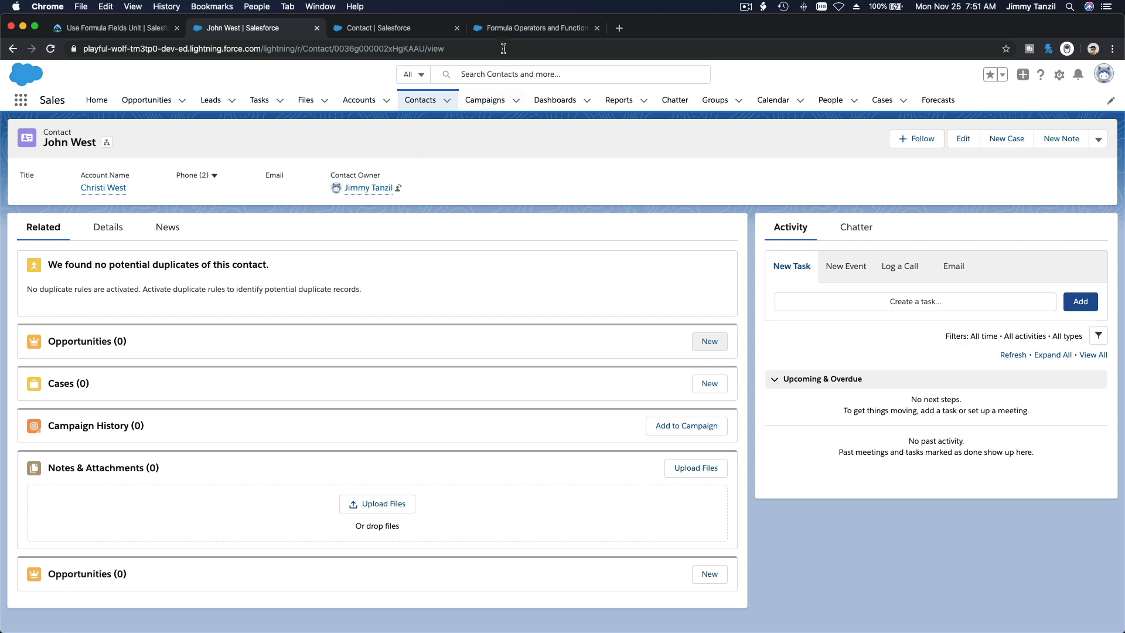
# Step: Find the Opportunity object in Setup's Object Manager by searching for "Oppo" and show its page layouts
pyautogui.click(407, 35)
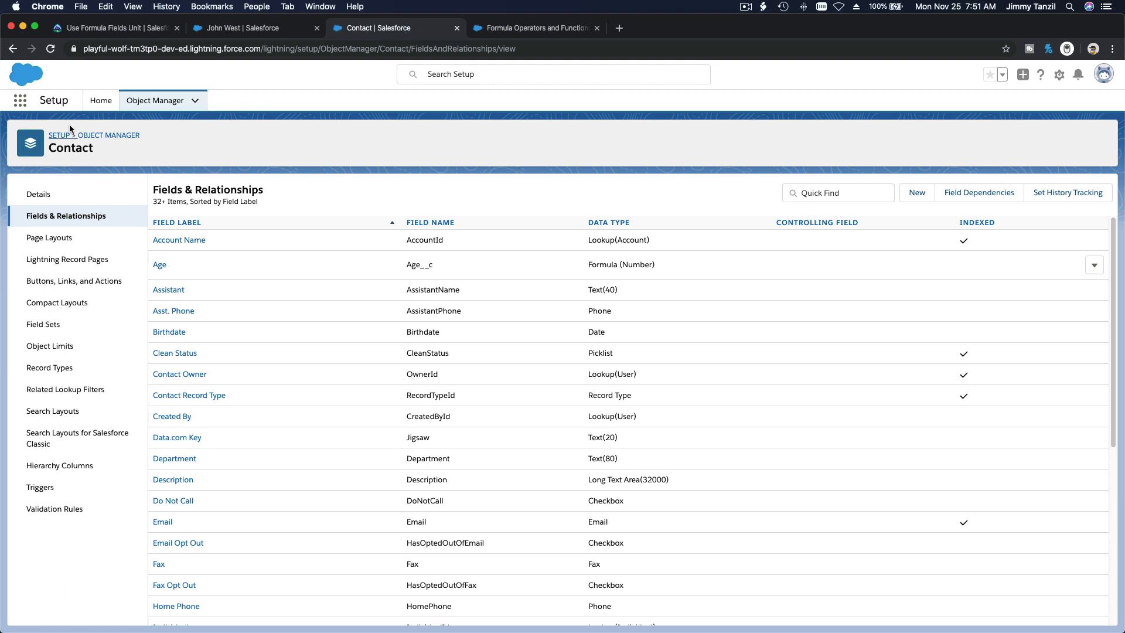
pyautogui.click(154, 102)
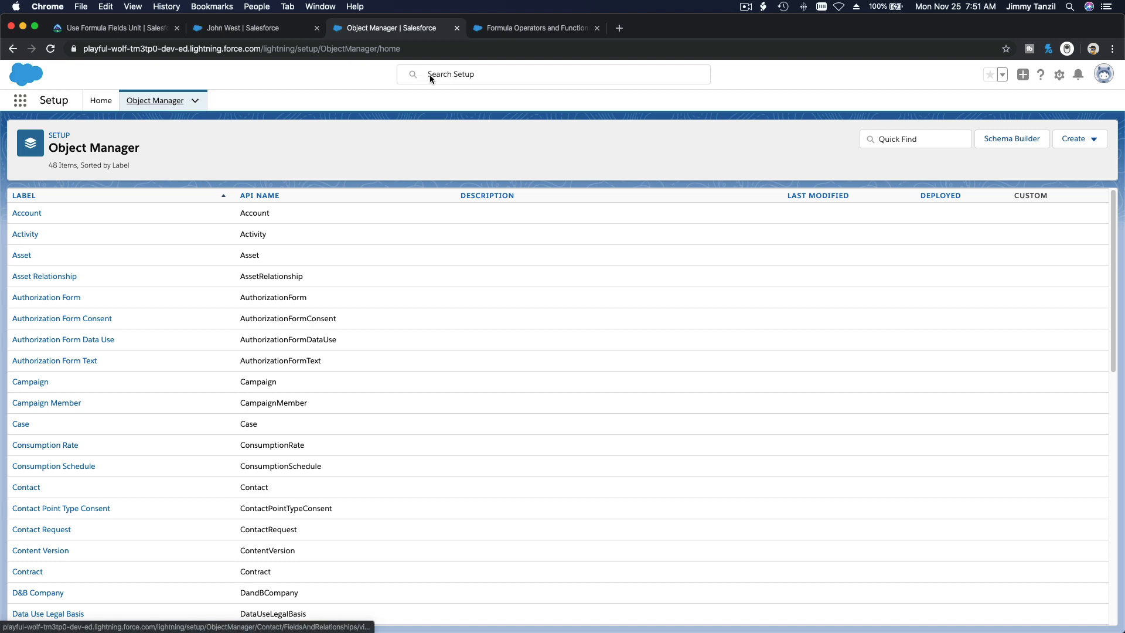
pyautogui.click(894, 143)
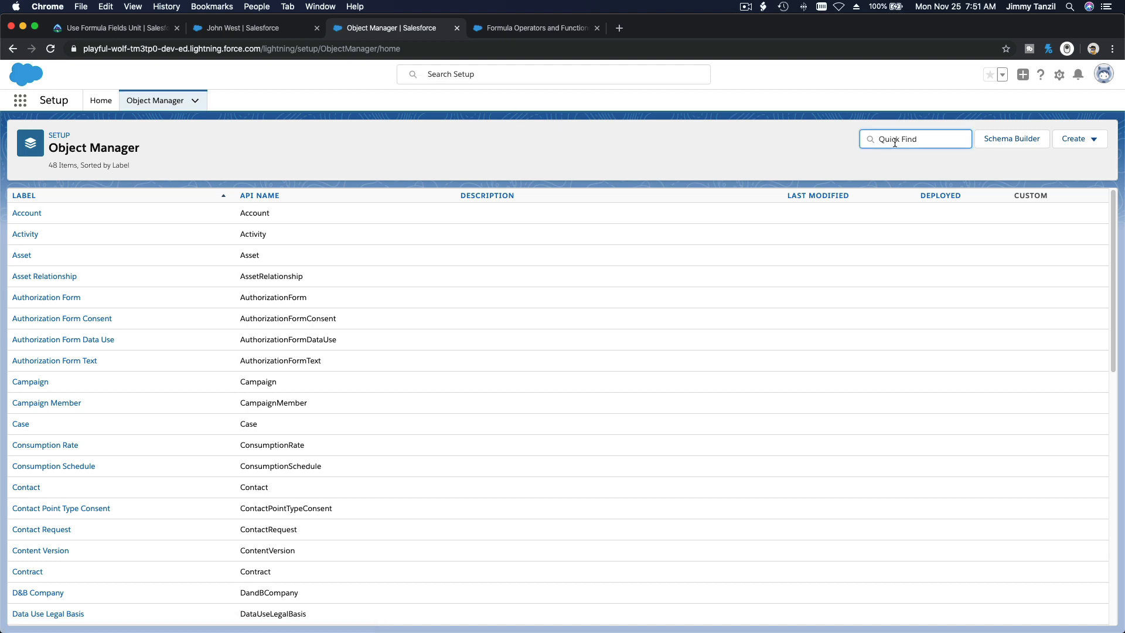
pyautogui.write('Oppo')
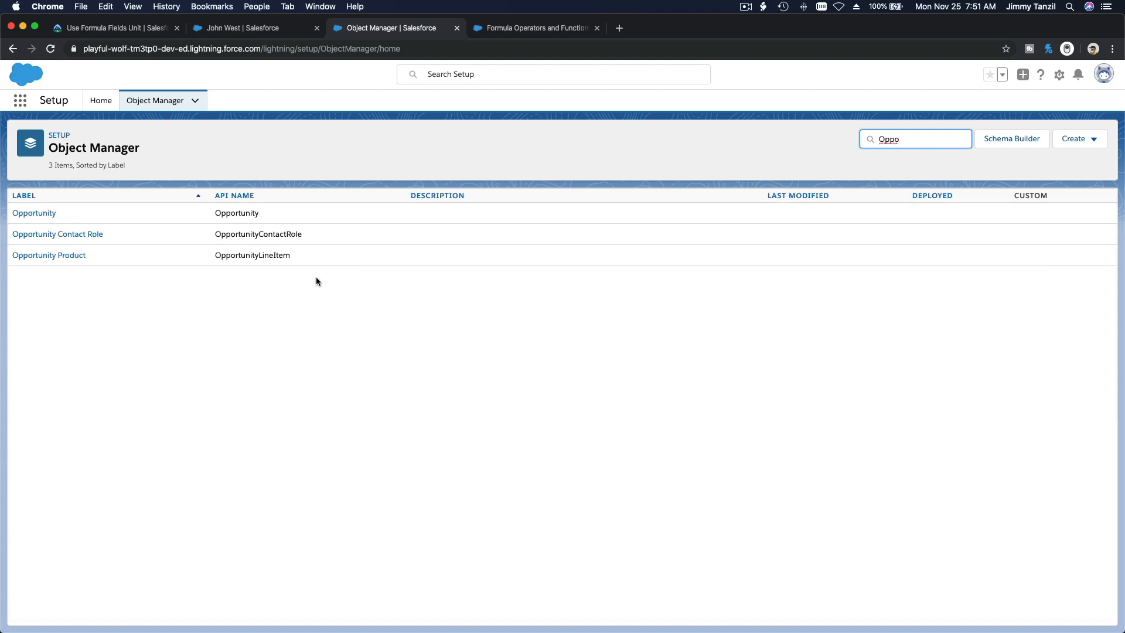
pyautogui.click(219, 317)
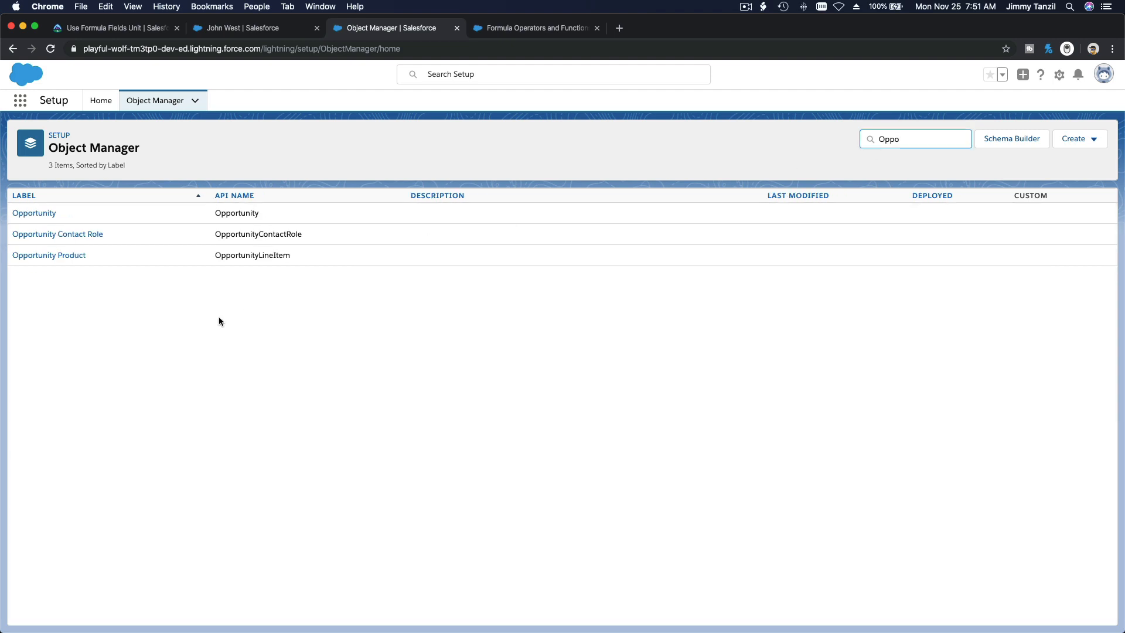
pyautogui.click(51, 215)
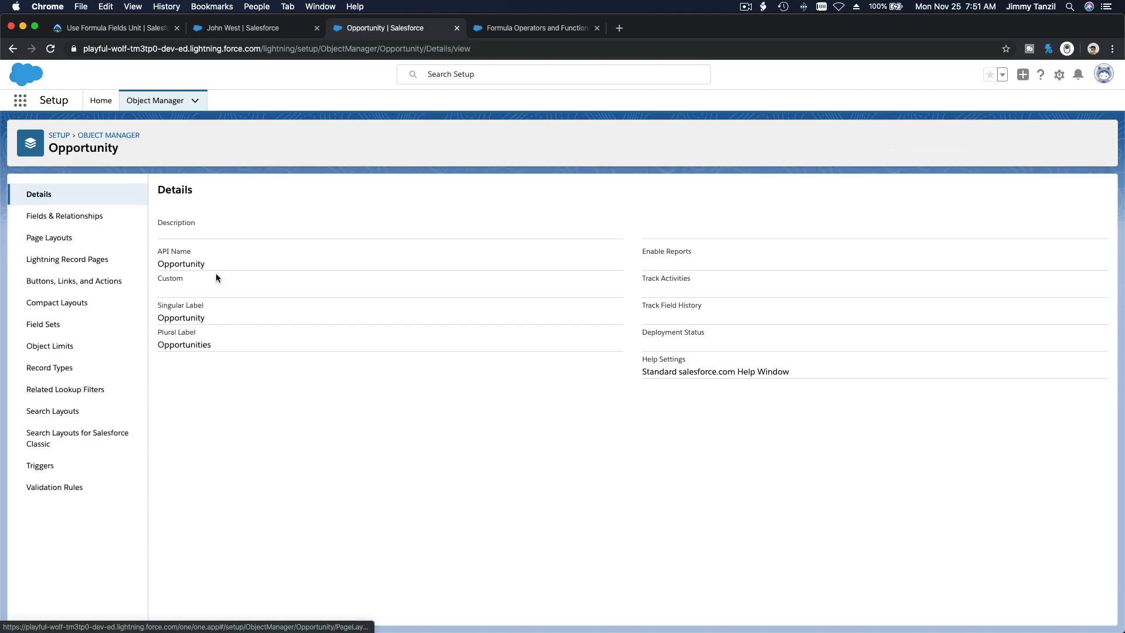
pyautogui.click(120, 240)
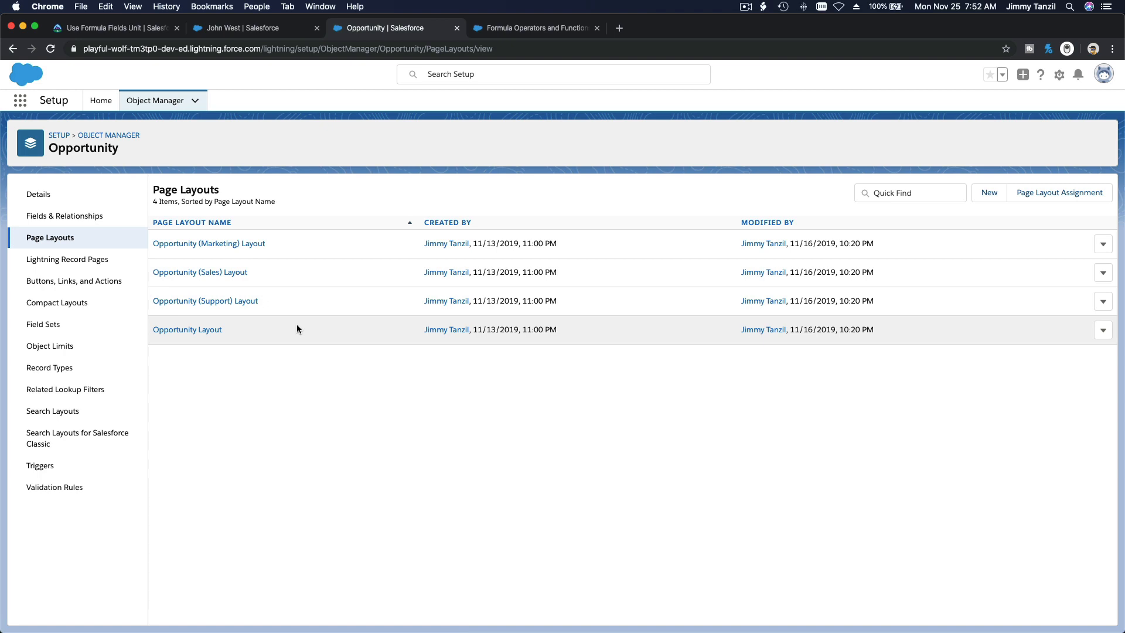
# Step: Create an Opportunity page layout named Swimming Lessons without cloning an existing layout
pyautogui.click(986, 193)
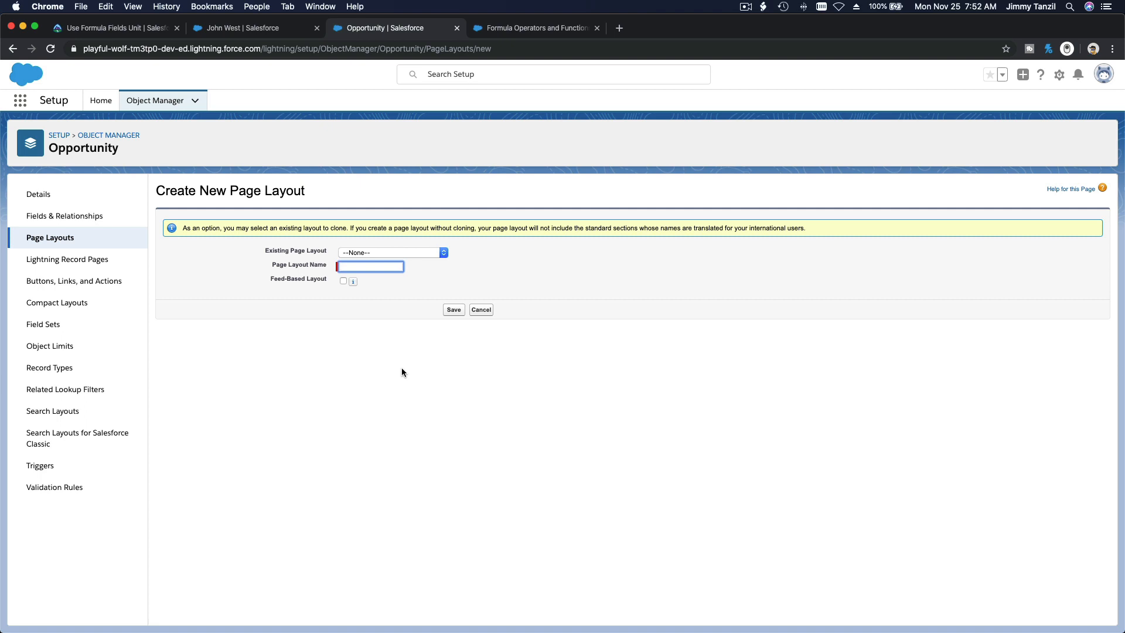
pyautogui.write('Swimming Lessons')
pyautogui.click(454, 310)
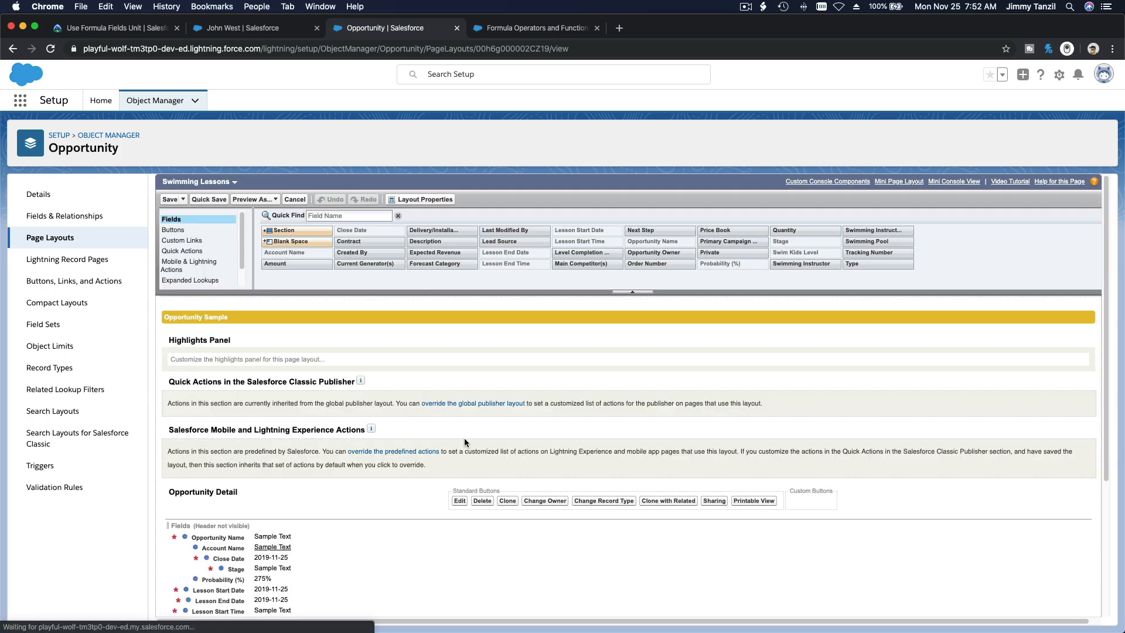
# Step: Add the Swimming Instructor and Swimming Instructor Notes fields to the empty second column of the layout's opportunity details
pyautogui.scroll(-5, 437, 385)
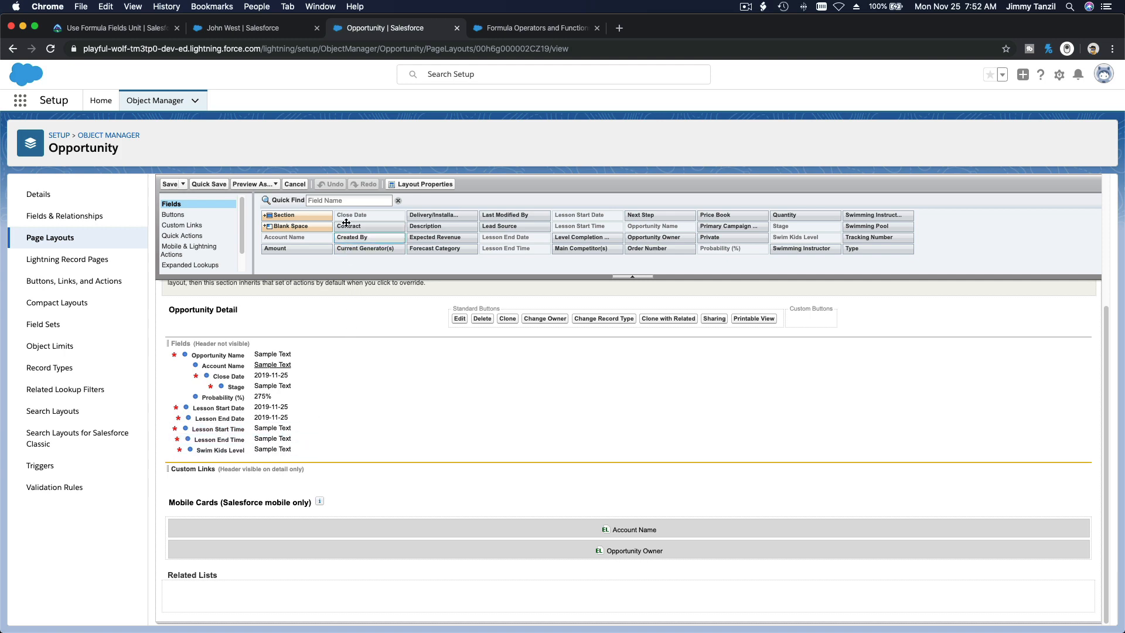
pyautogui.click(347, 200)
pyautogui.write('In')
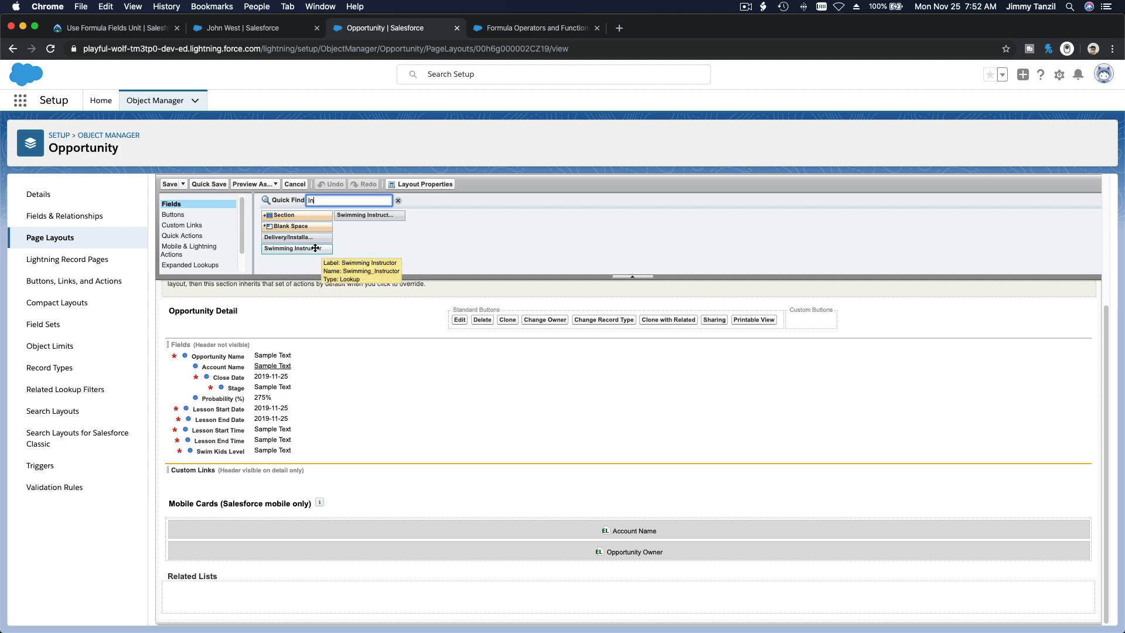
pyautogui.moveTo(315, 248); pyautogui.dragTo(642, 358)
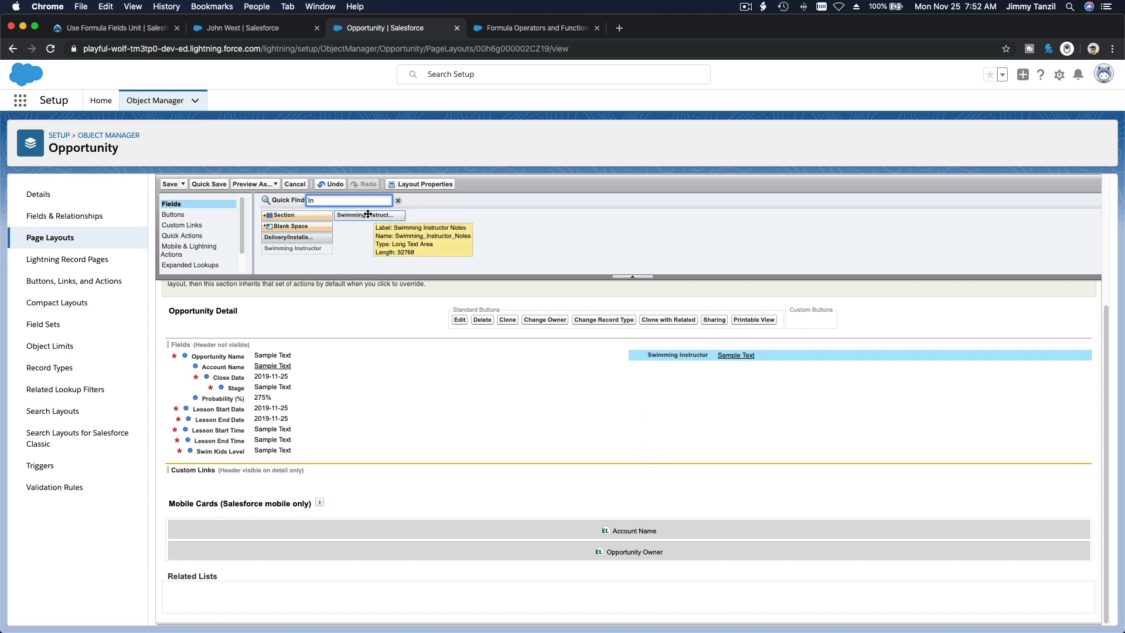
pyautogui.moveTo(367, 216); pyautogui.dragTo(706, 369)
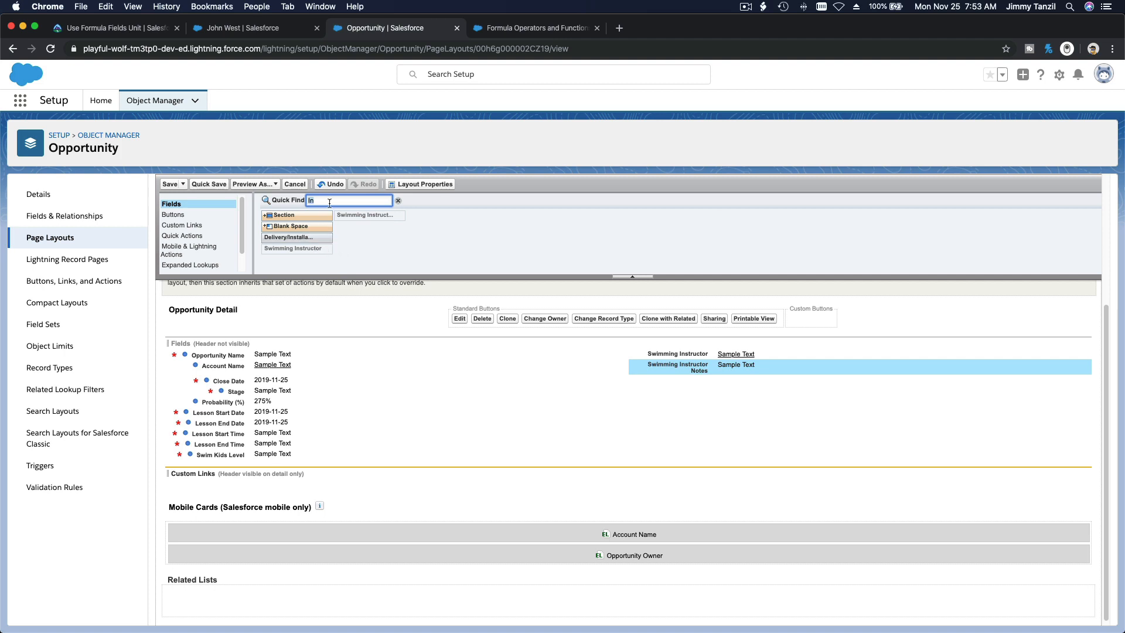
# Step: Place the Swimming Pool field above Swimming Instructor in the second column and save the Swimming Lessons layout
pyautogui.press('BackSpace')
pyautogui.press('BackSpace')
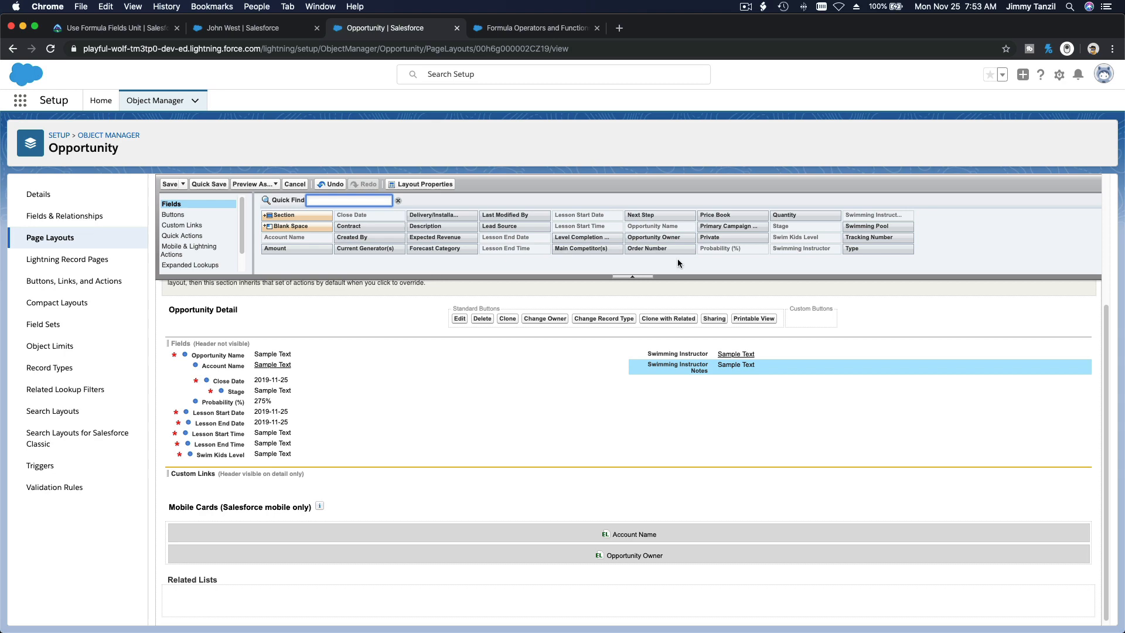
pyautogui.moveTo(857, 227); pyautogui.dragTo(768, 353)
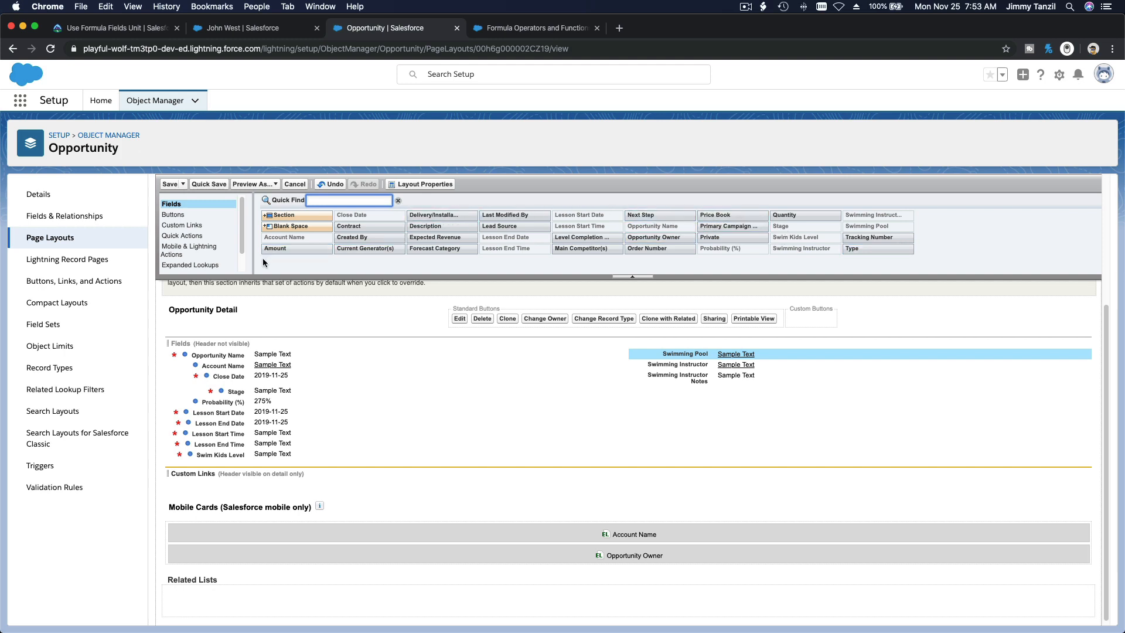
pyautogui.click(170, 185)
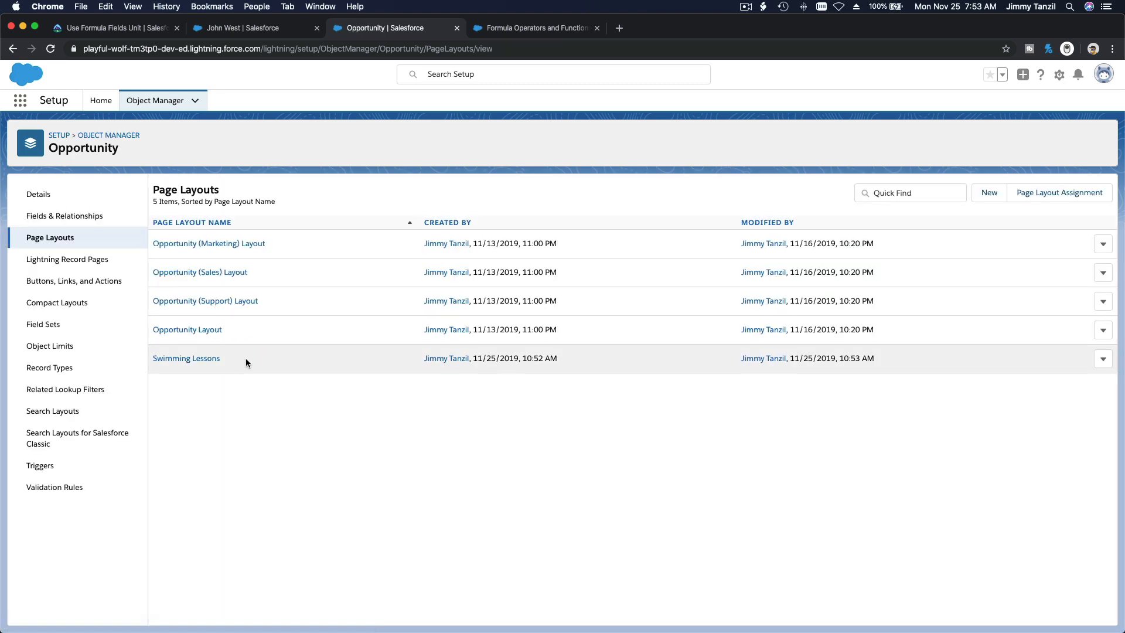
# Step: Assign the Swimming Lessons page layout to every profile for the Opportunity object and save the assignment
pyautogui.click(1041, 192)
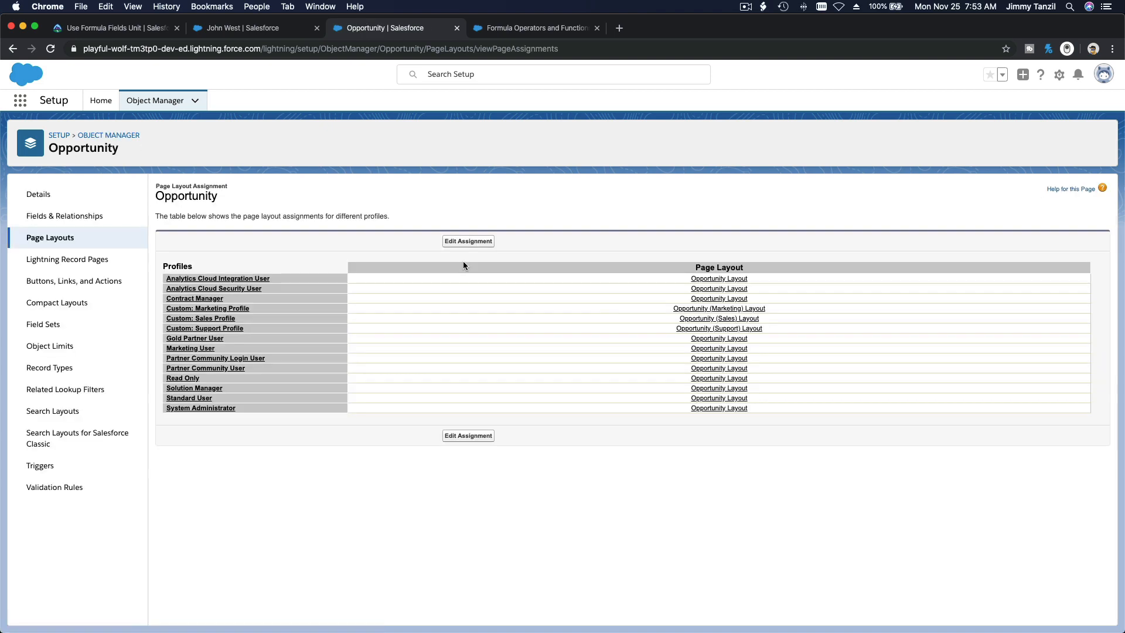
pyautogui.click(466, 242)
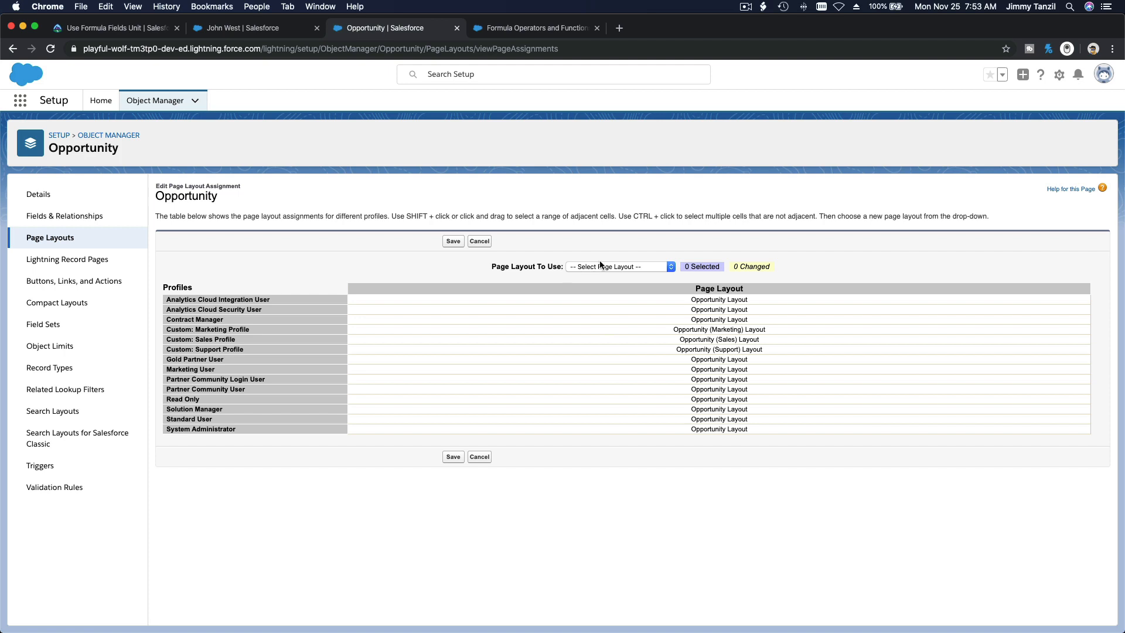
pyautogui.click(599, 263)
pyautogui.click(525, 289)
pyautogui.click(522, 302)
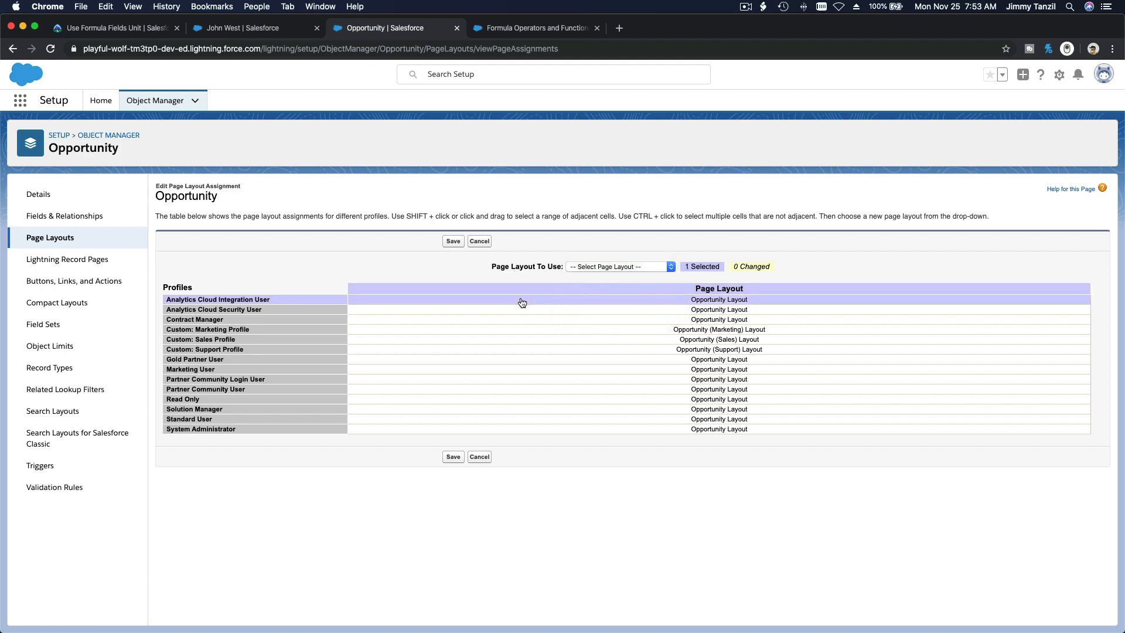
pyautogui.keyDown('shift'); pyautogui.click(537, 431); pyautogui.keyUp('shift')
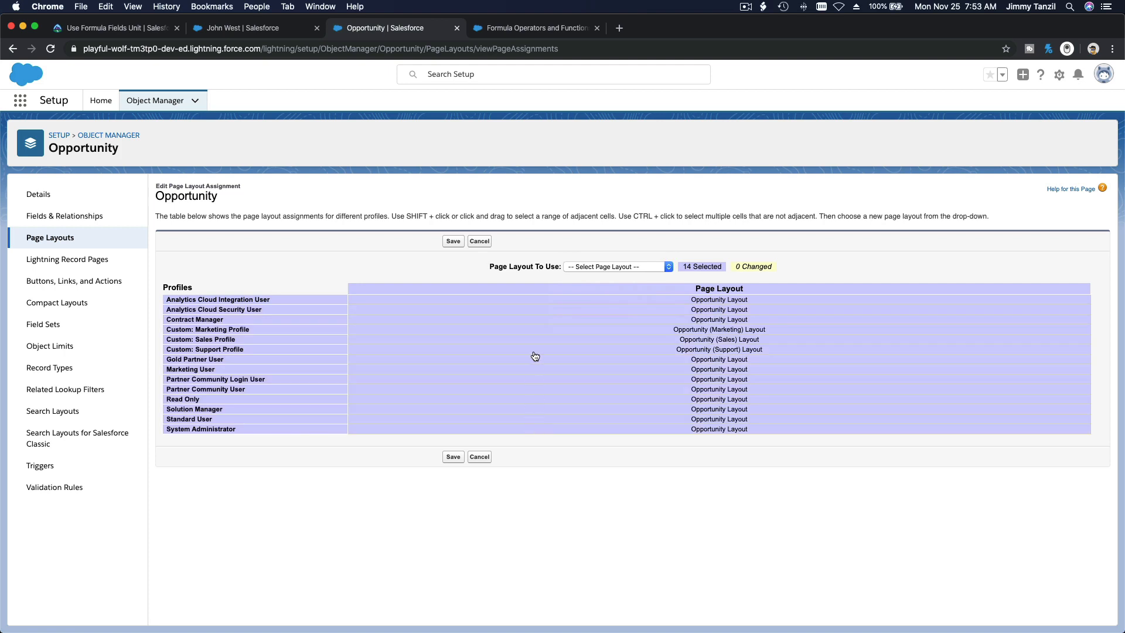
pyautogui.click(631, 268)
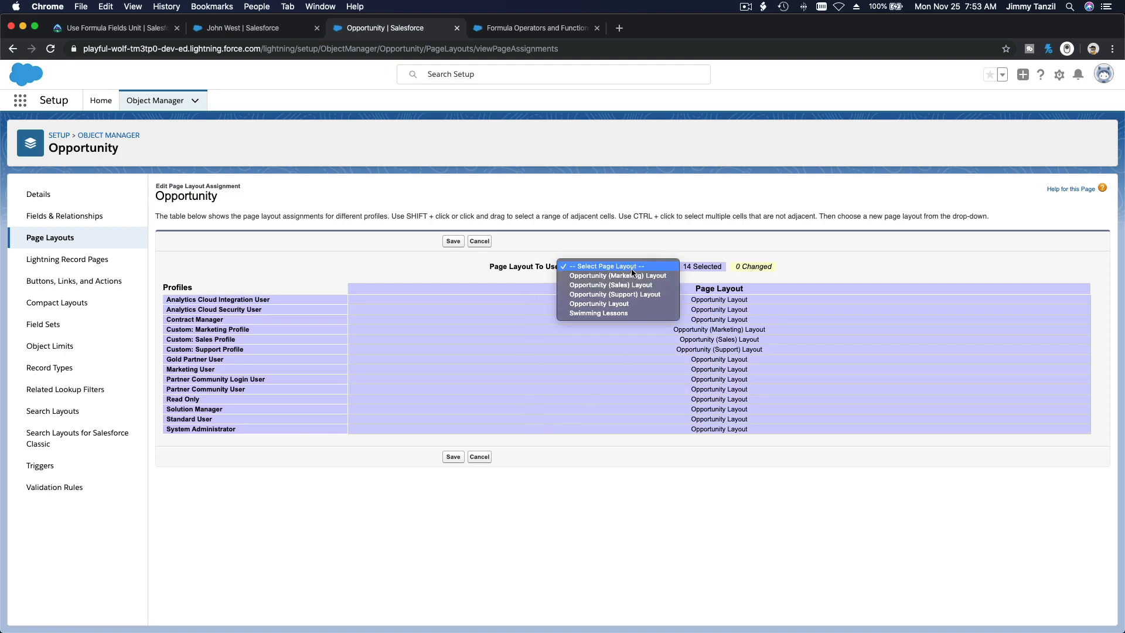
pyautogui.click(599, 313)
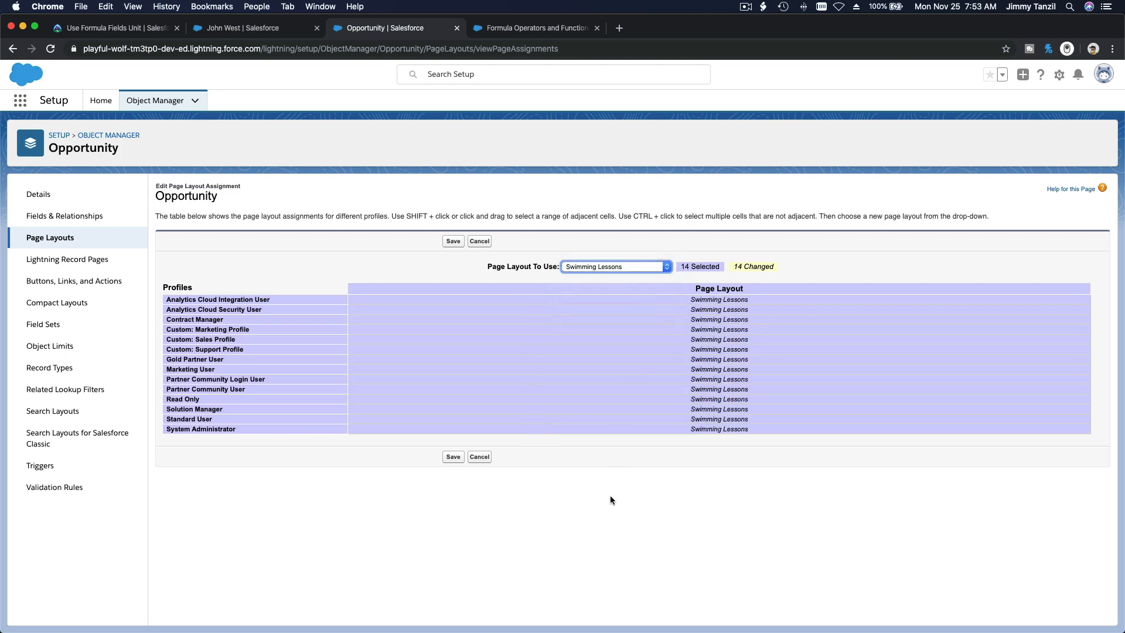
pyautogui.click(455, 457)
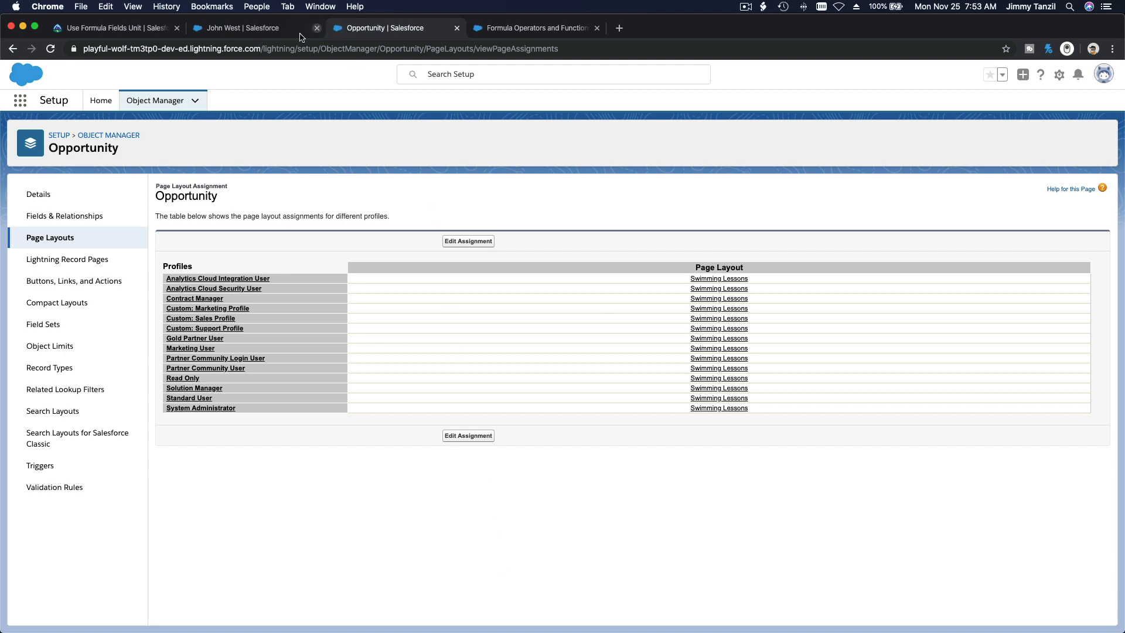
# Step: Return to the student's contact record, inspect the fields on its new opportunity form, and cancel the form
pyautogui.click(261, 30)
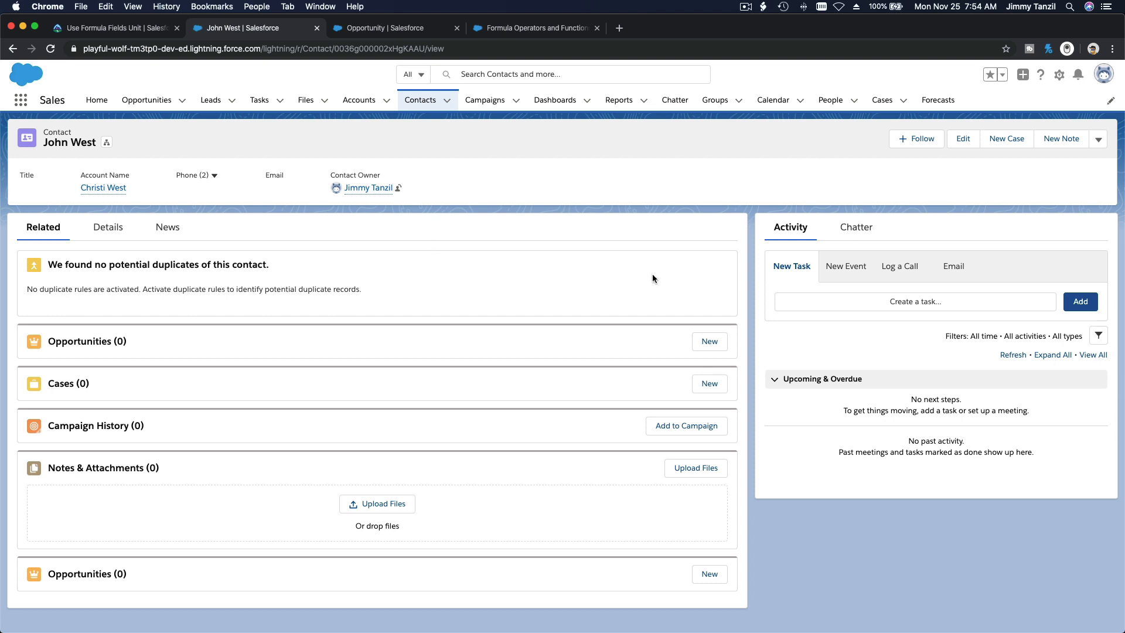
pyautogui.click(710, 341)
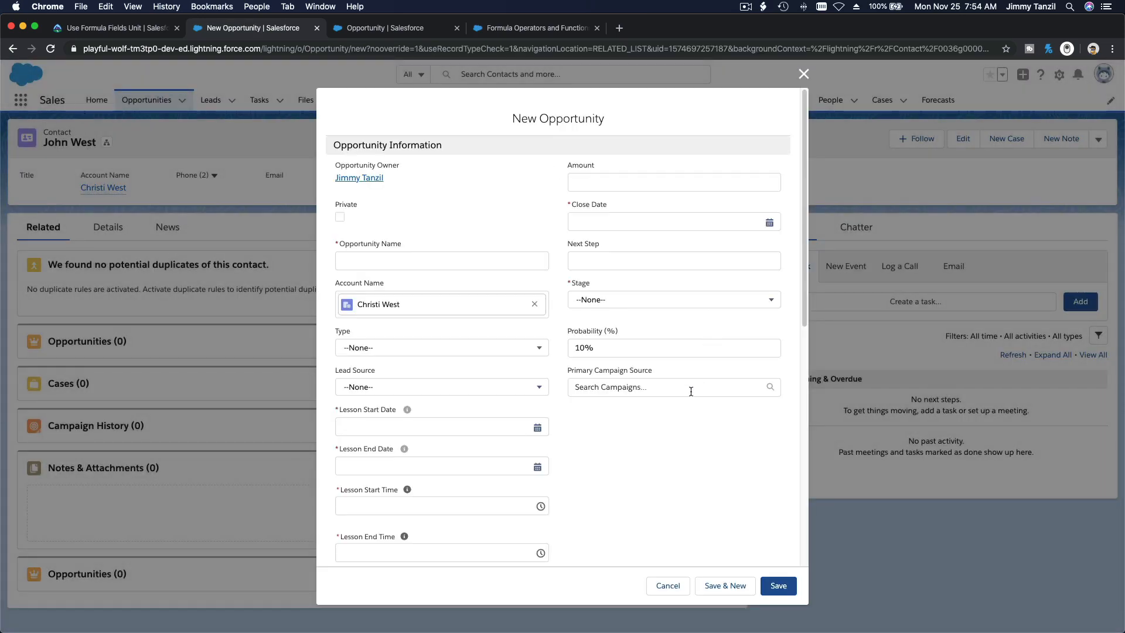
pyautogui.scroll(-6, 691, 391)
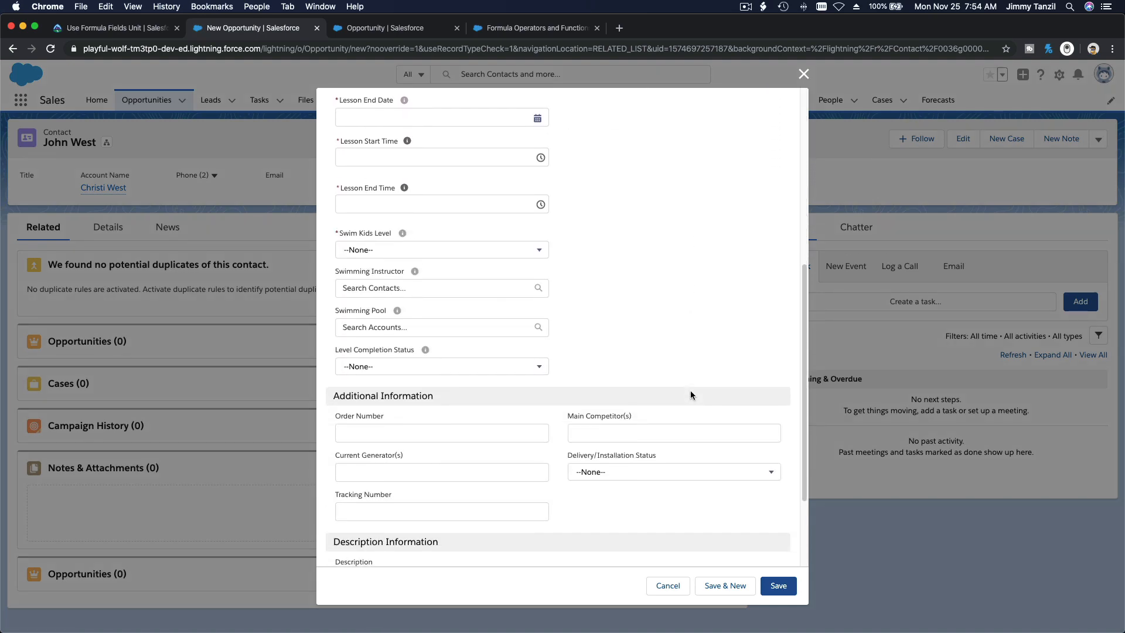
pyautogui.scroll(-3, 690, 390)
pyautogui.scroll(10, 690, 390)
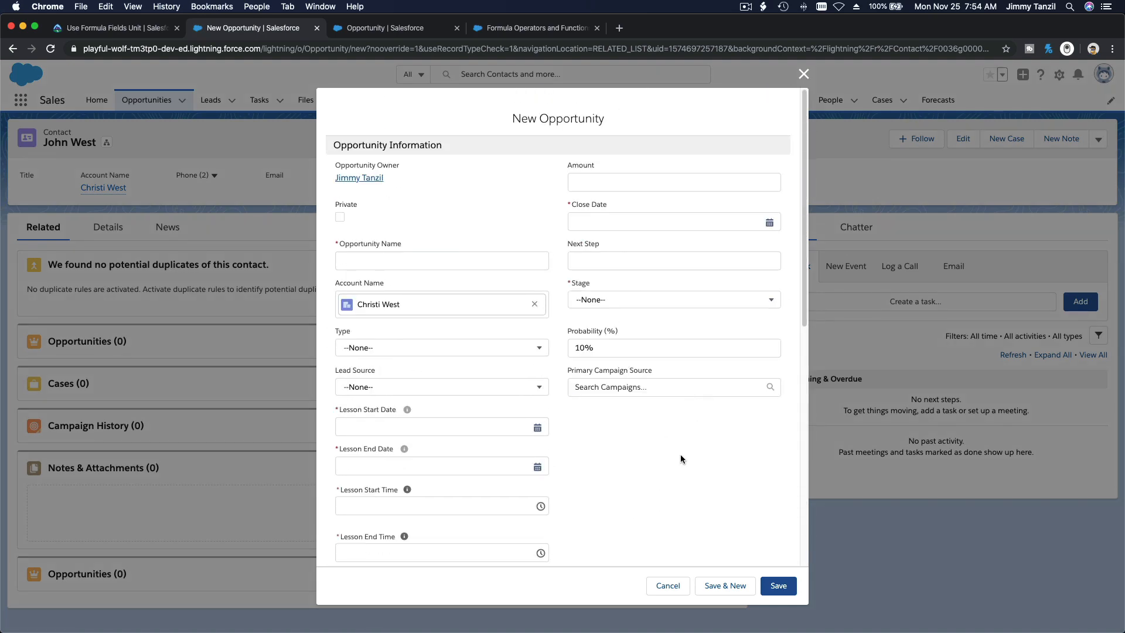
pyautogui.click(667, 586)
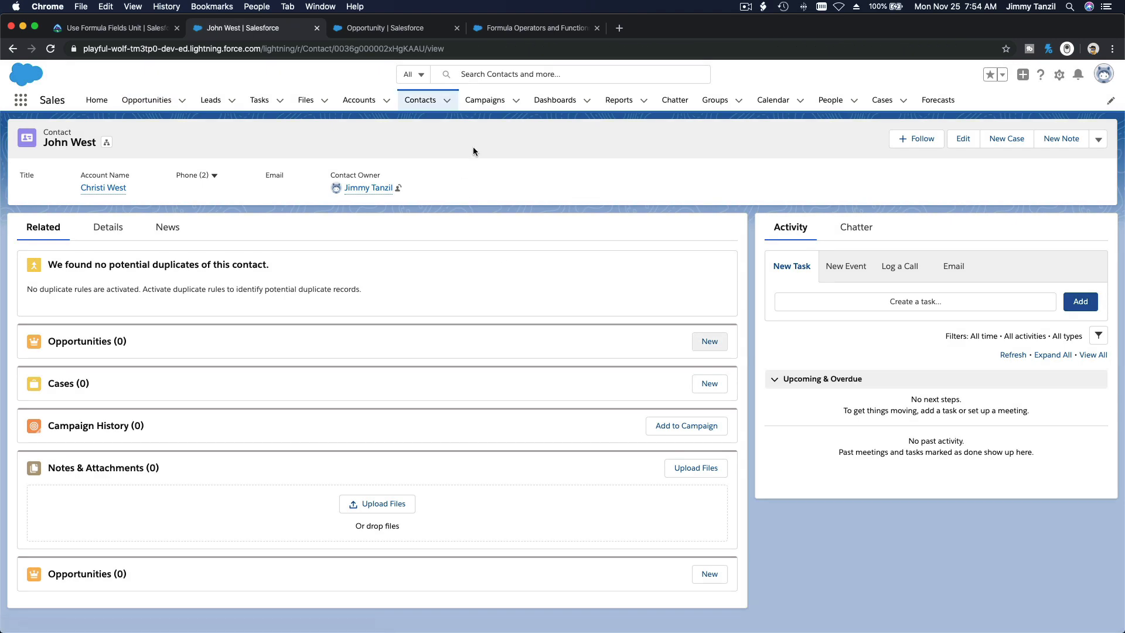
# Step: Reload the student's contact record and start a related opportunity named Swim Kids with close date 2019-11-25
pyautogui.click(51, 49)
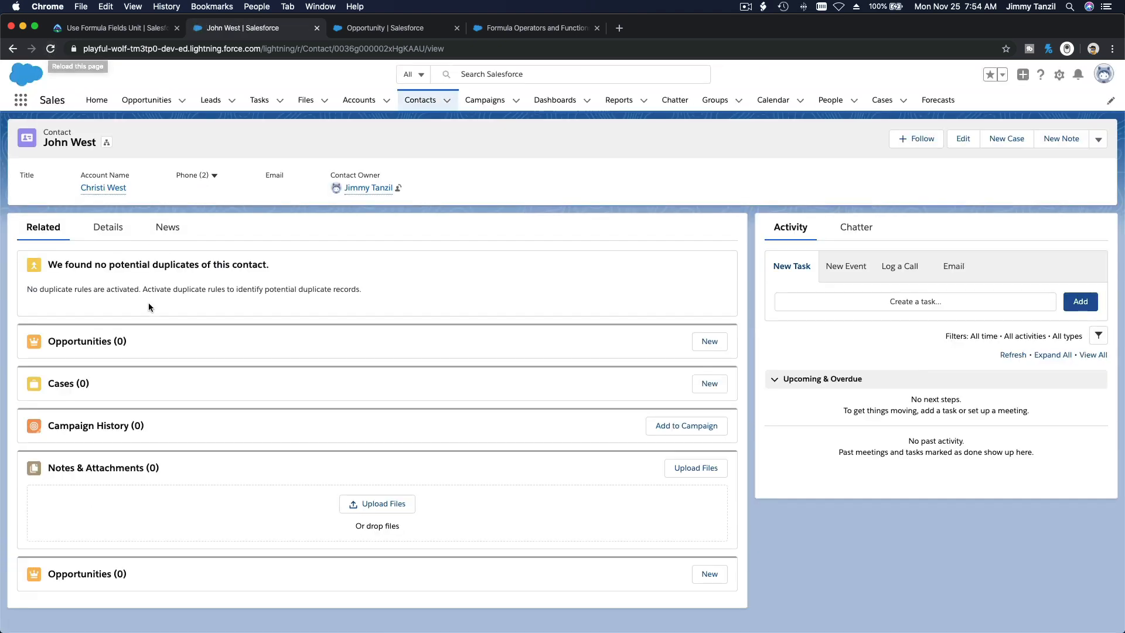
pyautogui.click(710, 342)
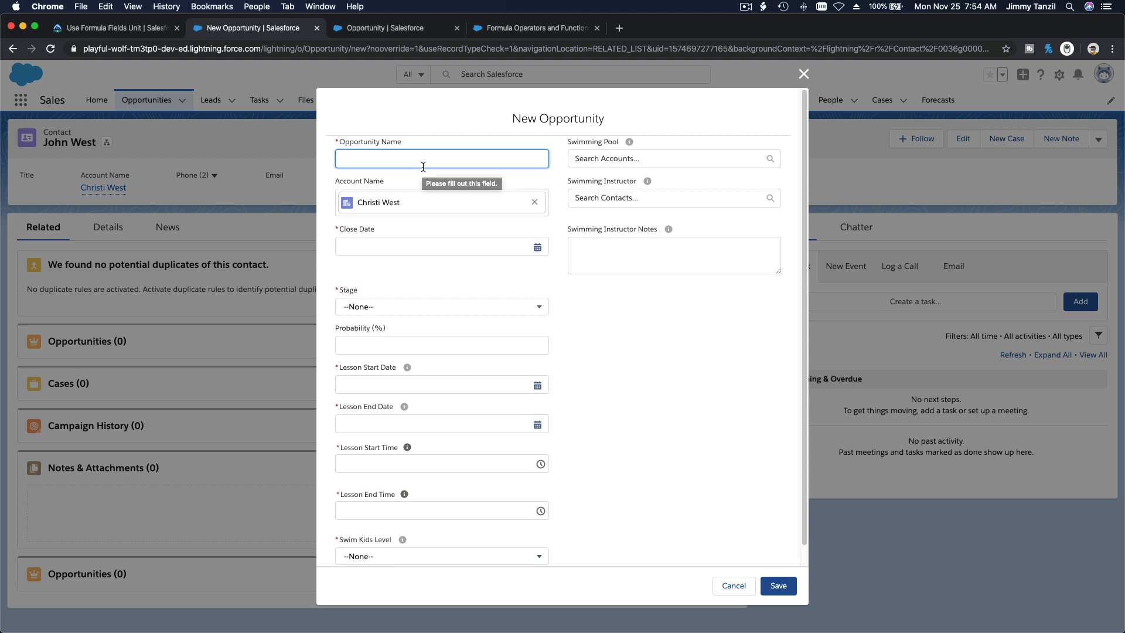
pyautogui.write('Swim Kids')
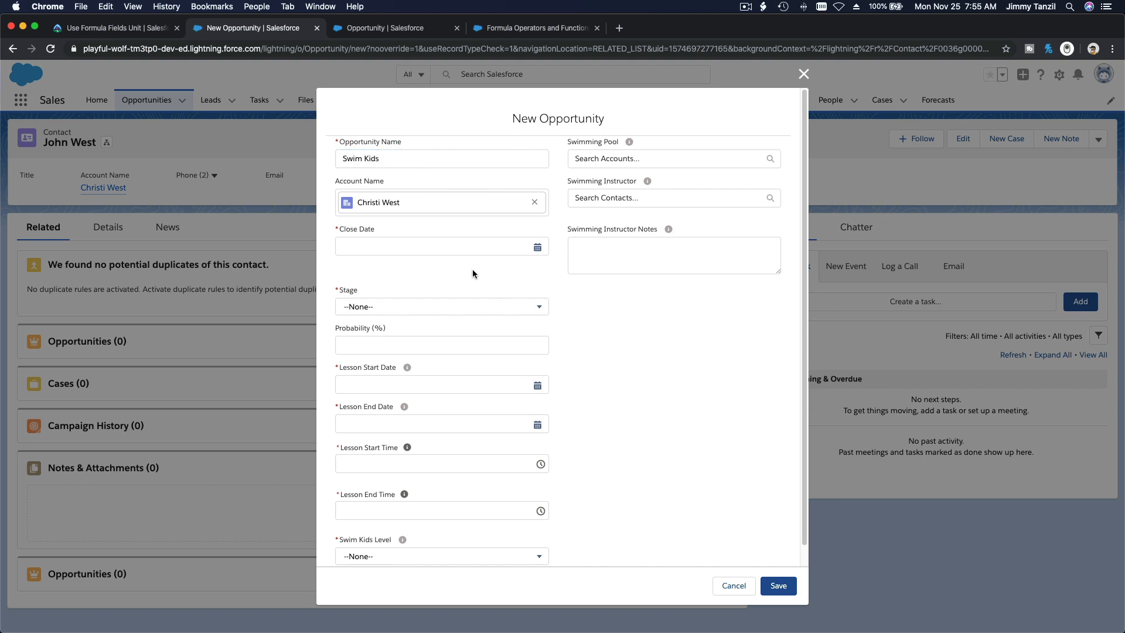
pyautogui.click(456, 248)
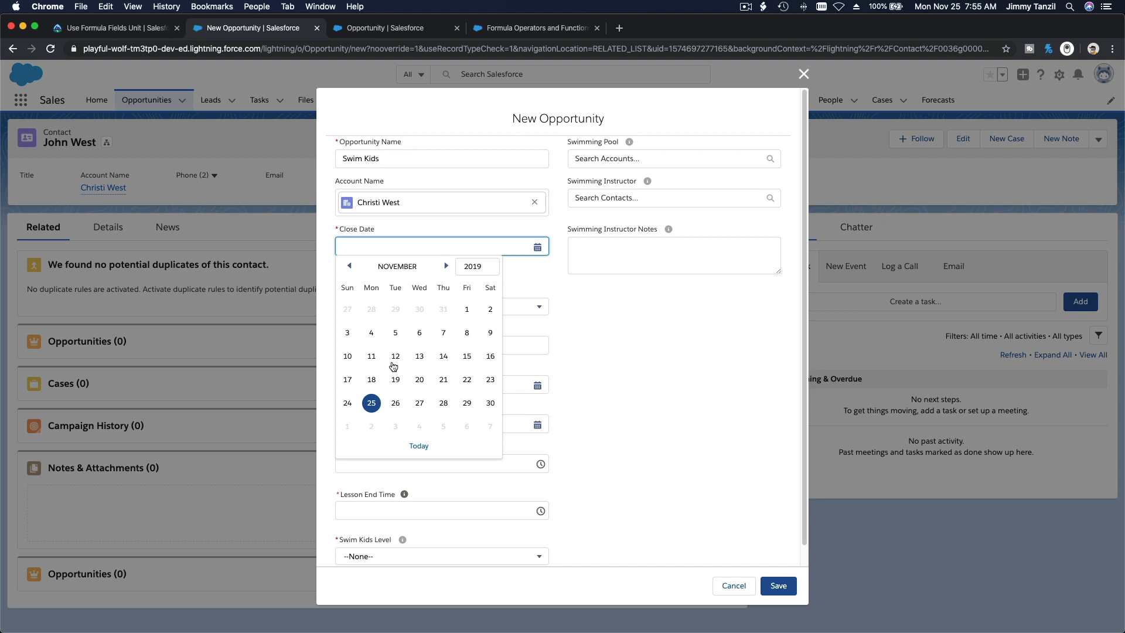
pyautogui.click(372, 403)
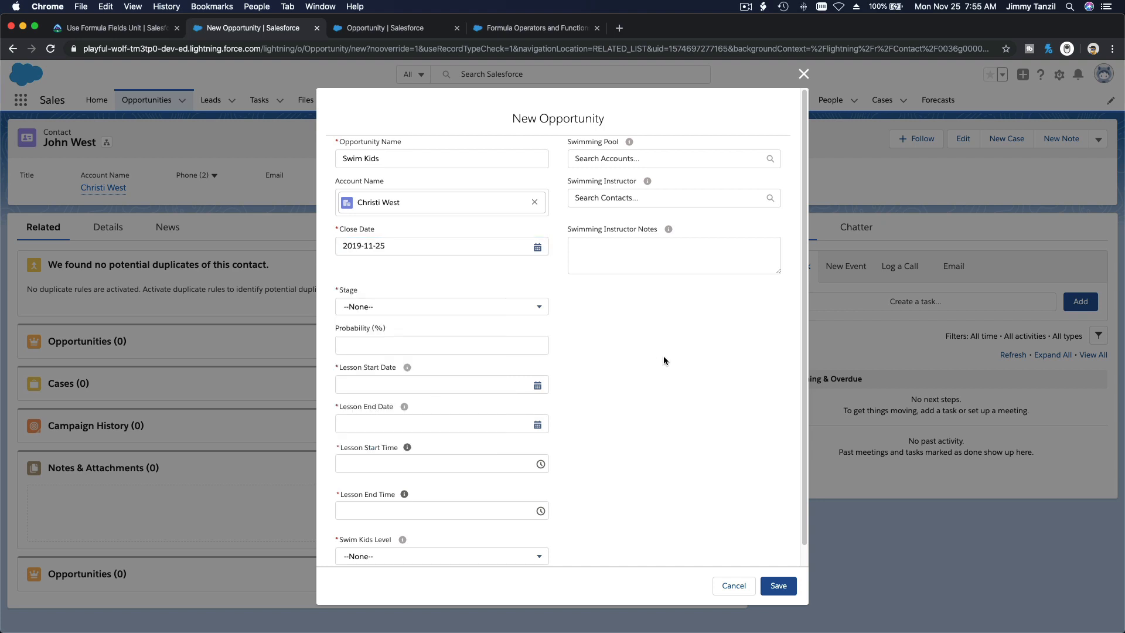
# Step: Set the new Swim Kids opportunity's stage to Closed Won
pyautogui.click(494, 311)
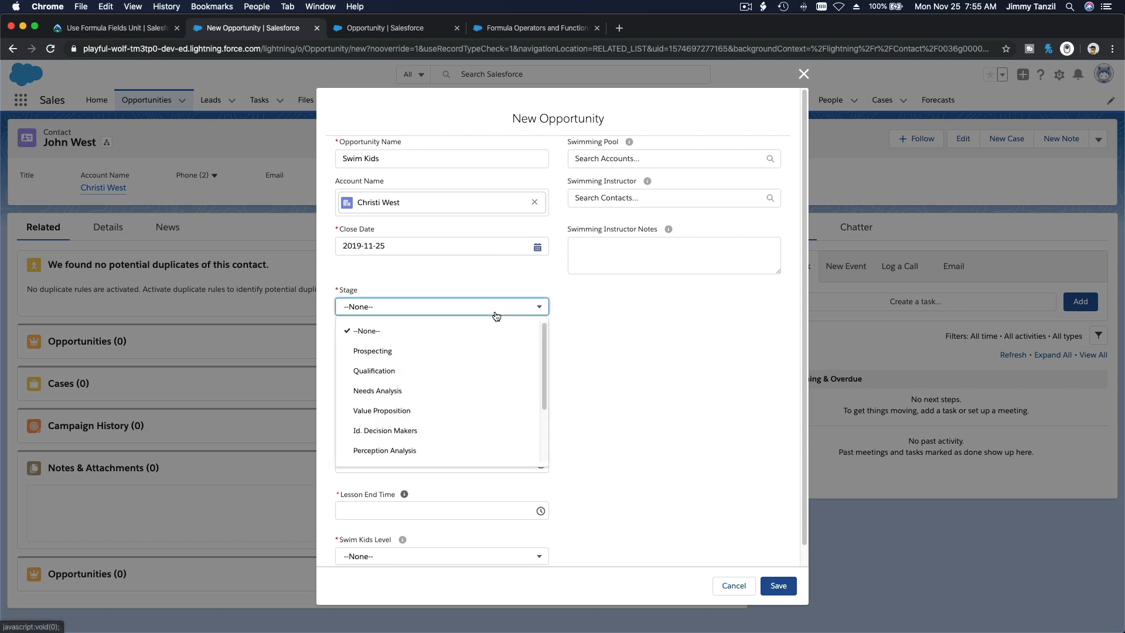
pyautogui.scroll(-4, 483, 404)
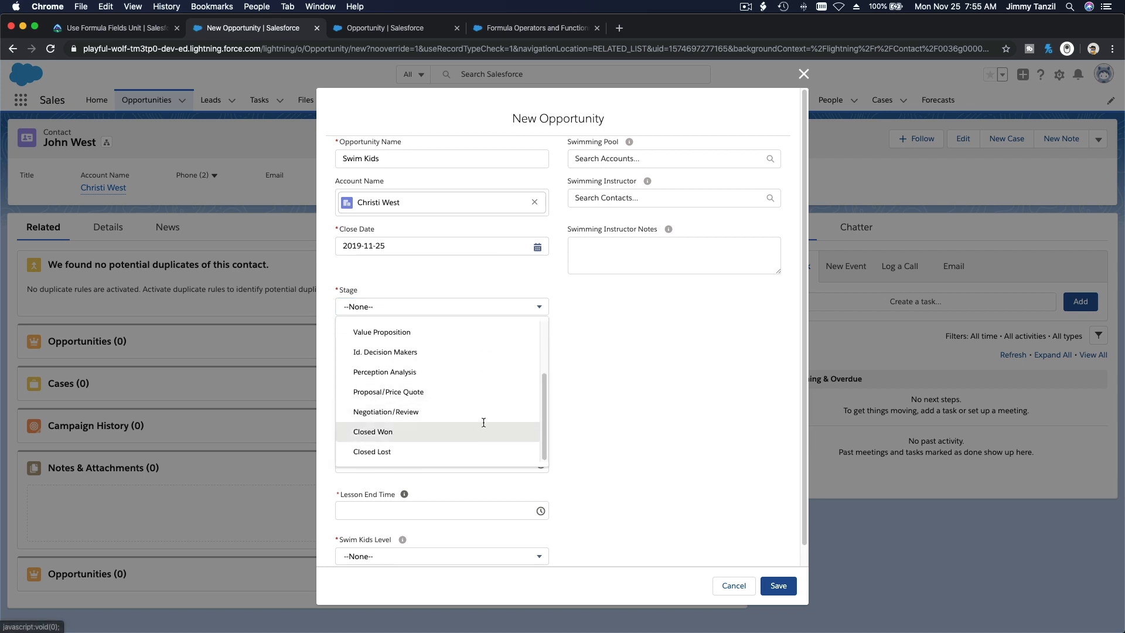
pyautogui.click(484, 431)
# Step: Set the opportunity's Lesson Start Date to 2019-12-02 and its Lesson End Date to 2019-12-06
pyautogui.click(478, 384)
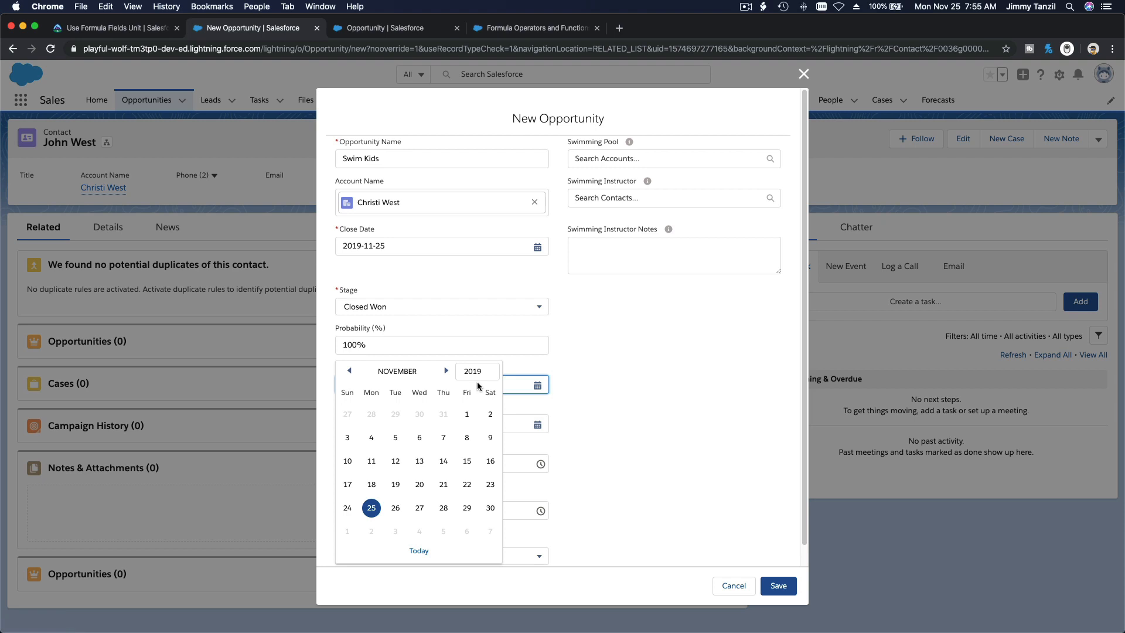
pyautogui.click(446, 371)
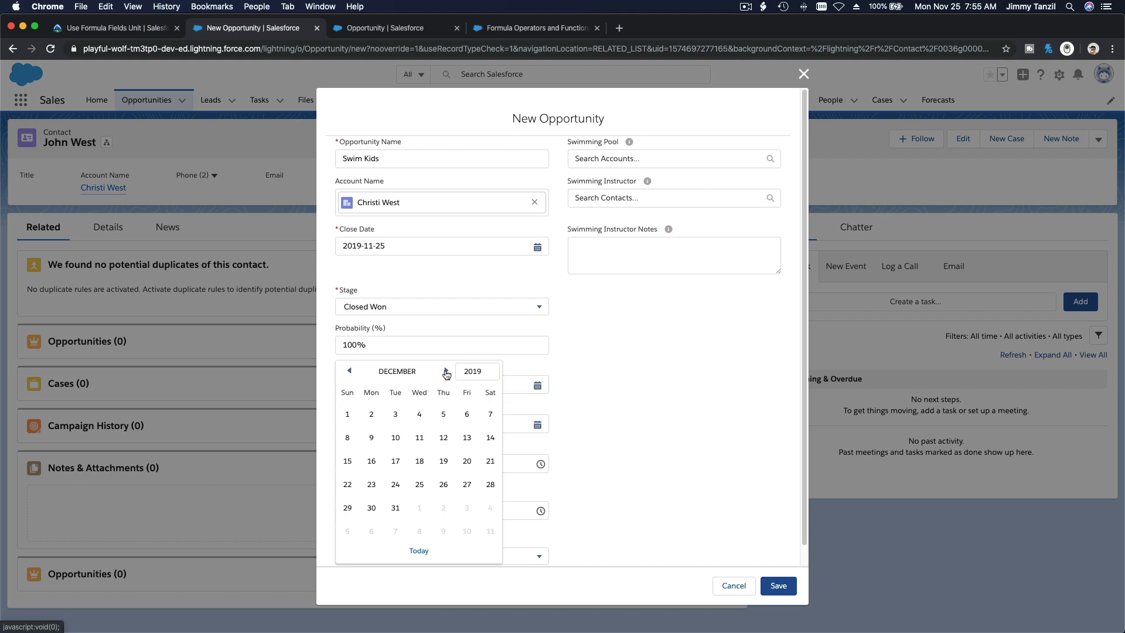
pyautogui.click(370, 415)
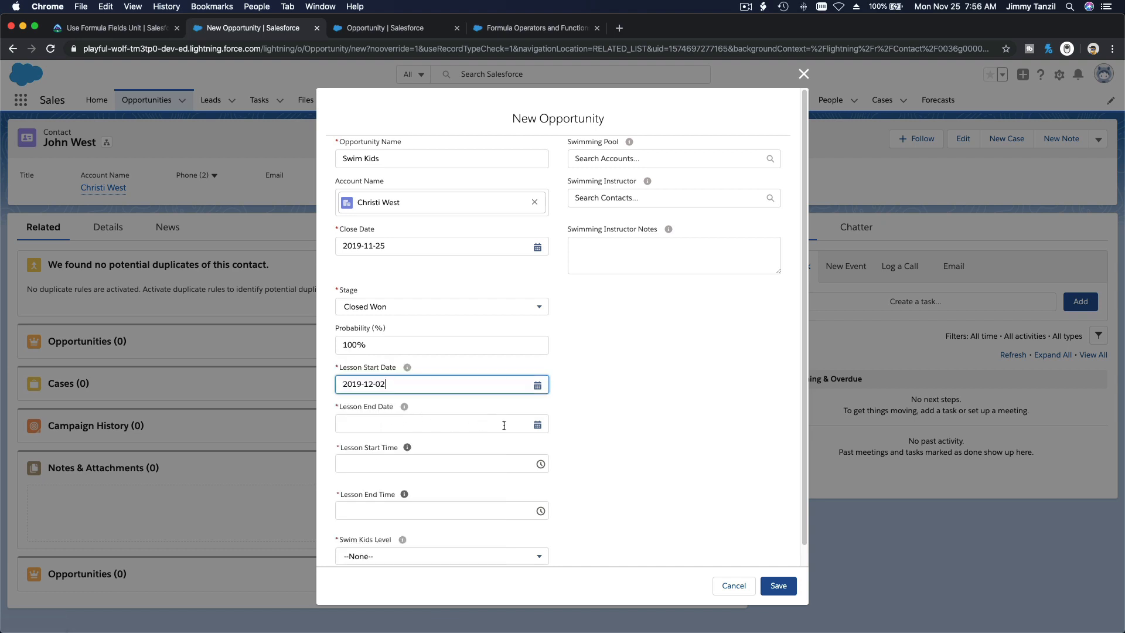
pyautogui.click(535, 427)
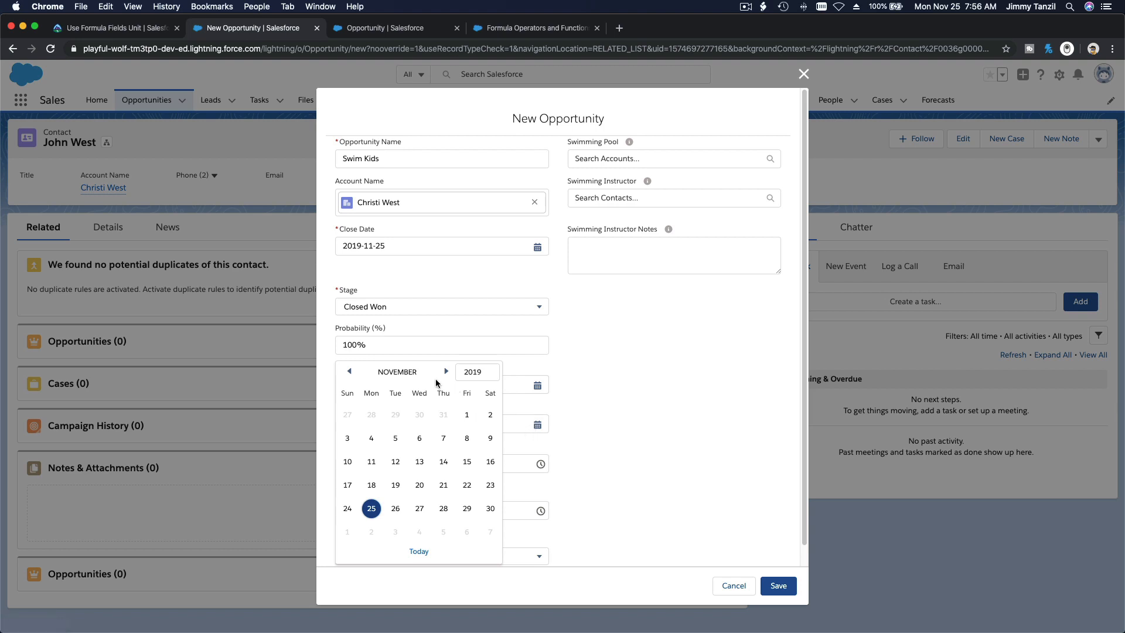
pyautogui.click(446, 371)
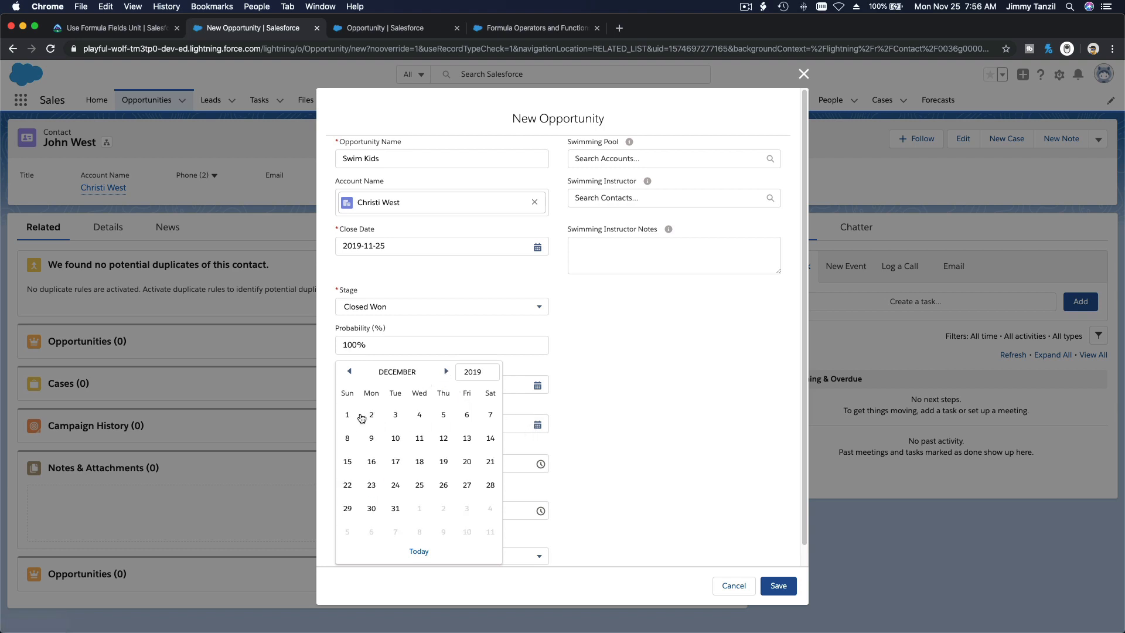
pyautogui.click(467, 416)
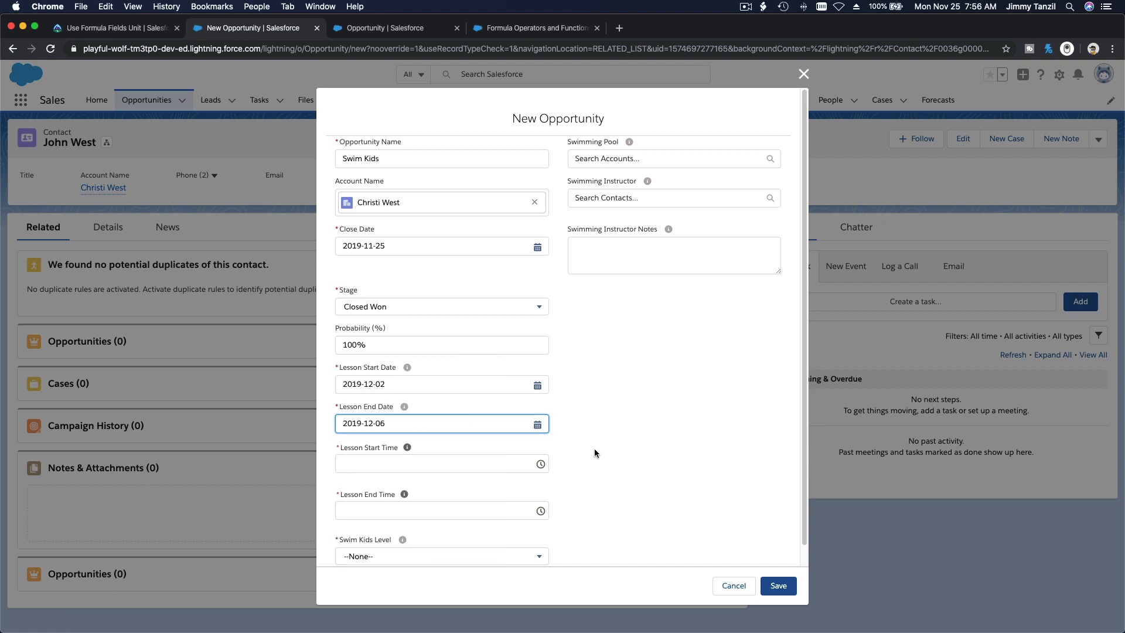
# Step: Set the opportunity's Lesson Start Time to 4:00 PM
pyautogui.scroll(-1, 550, 447)
pyautogui.click(508, 444)
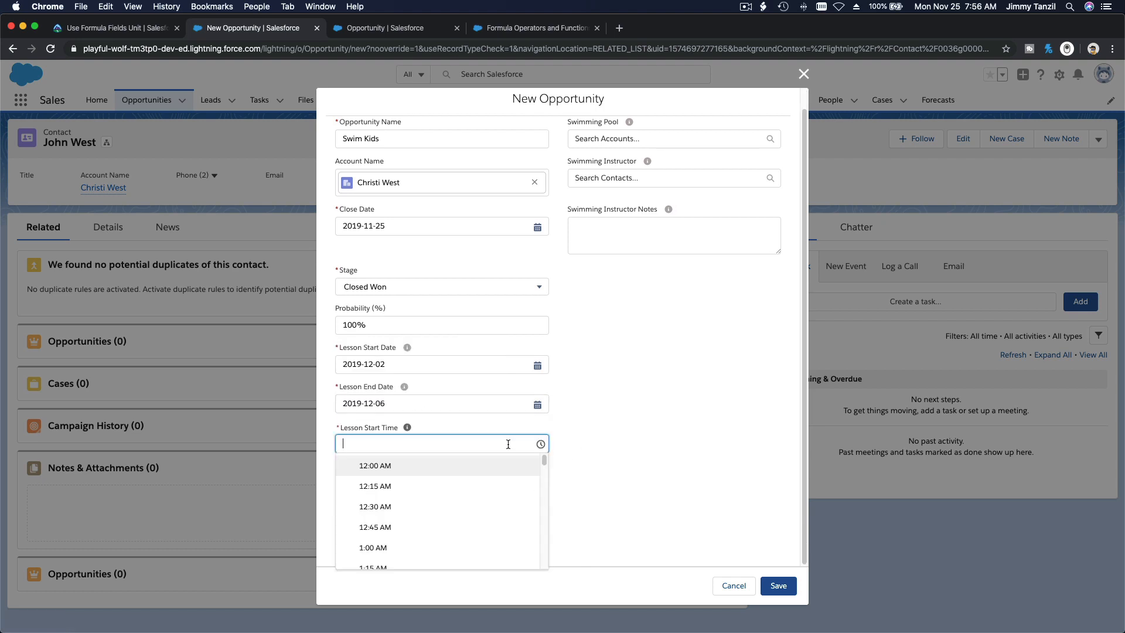
pyautogui.scroll(-5, 505, 503)
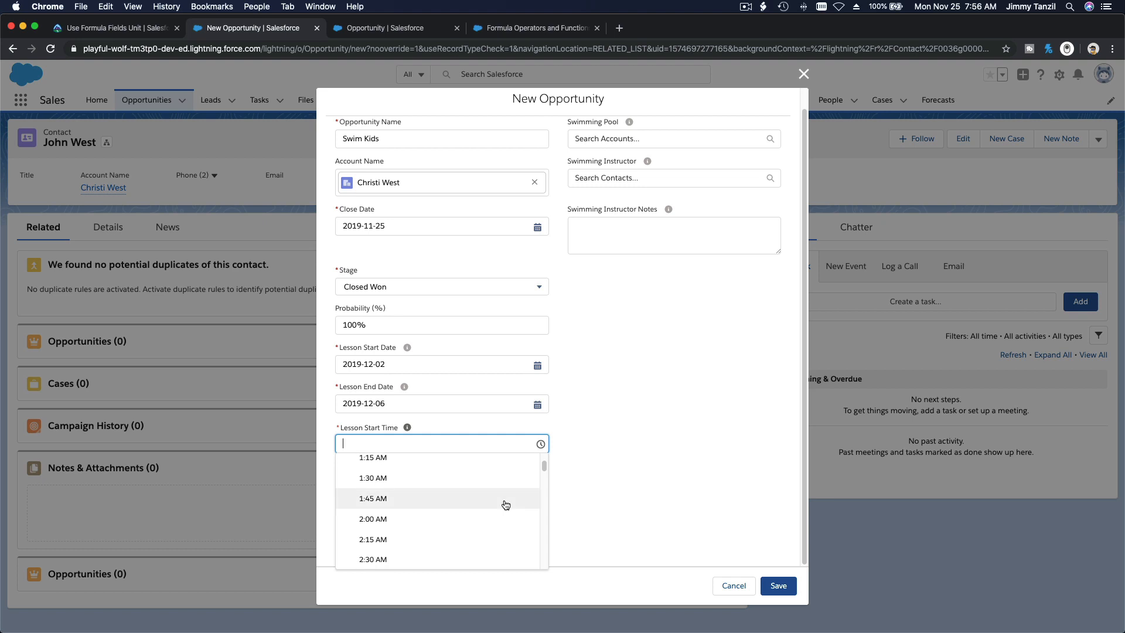
pyautogui.press('Down')
pyautogui.press('Down')
pyautogui.press('Down')
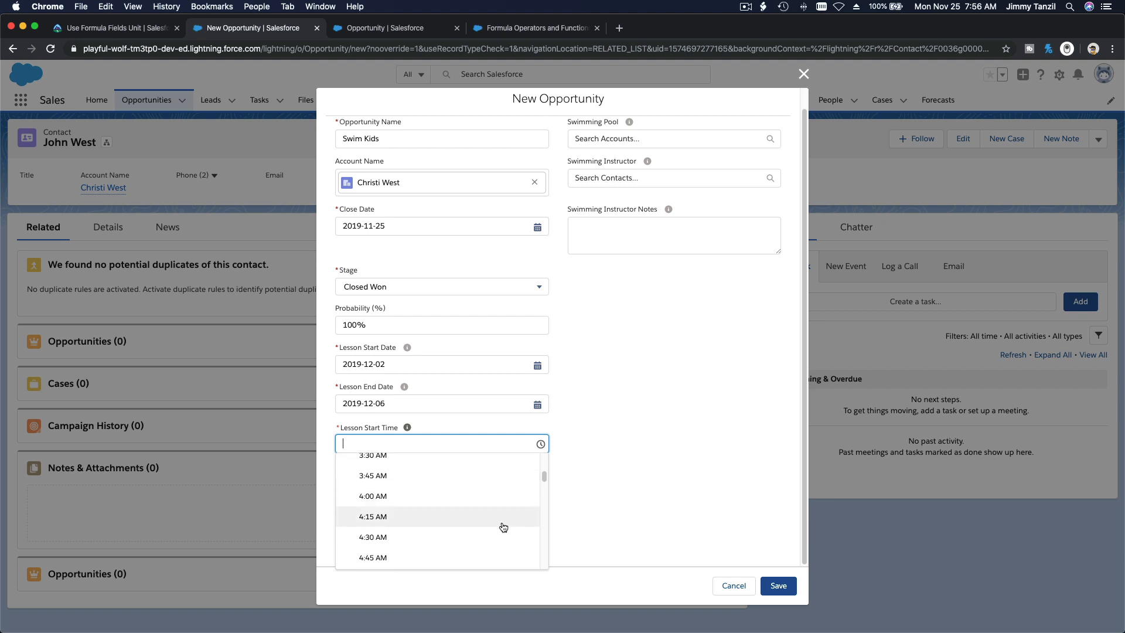
pyautogui.press('Down')
pyautogui.press('Down')
pyautogui.press('Down')
pyautogui.press('Down')
pyautogui.press('Down')
pyautogui.press('Down')
pyautogui.press('Down')
pyautogui.press('Down')
pyautogui.press('Down')
pyautogui.press('Down')
pyautogui.press('Down')
pyautogui.press('Down')
pyautogui.press('Down')
pyautogui.press('Down')
pyautogui.press('Down')
pyautogui.press('Down')
pyautogui.press('Down')
pyautogui.press('Down')
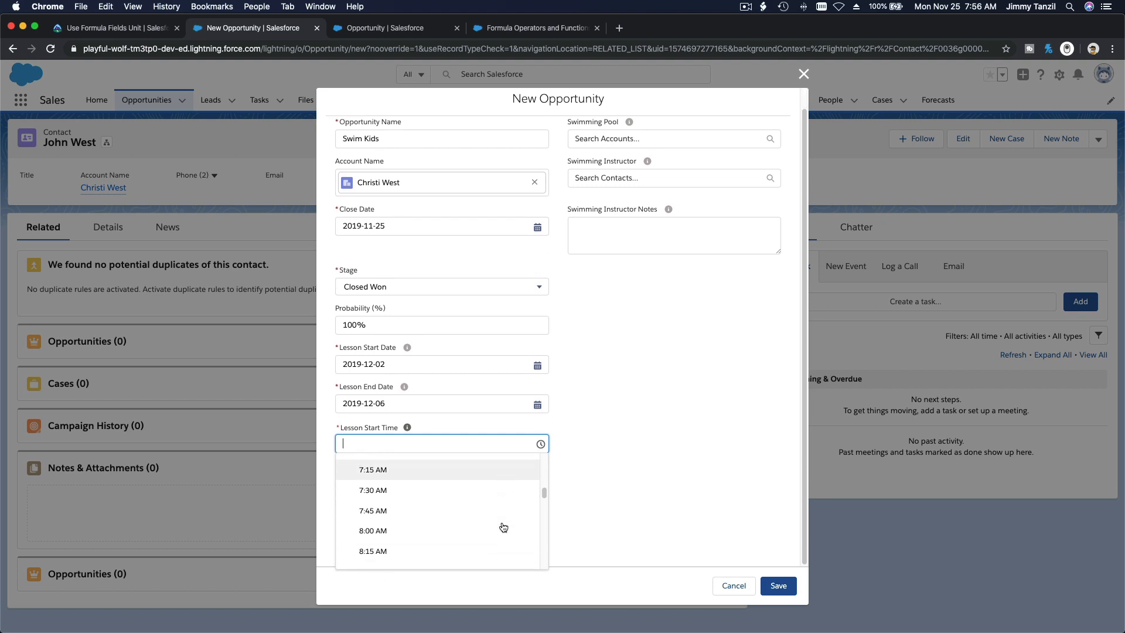
pyautogui.scroll(-10, 503, 526)
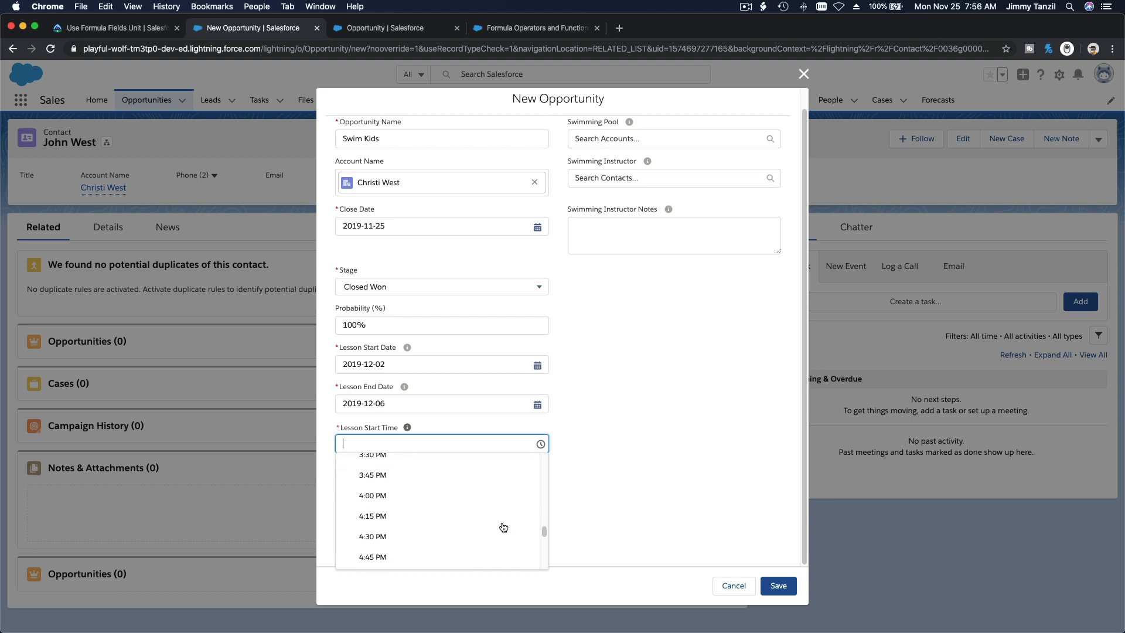
pyautogui.click(492, 494)
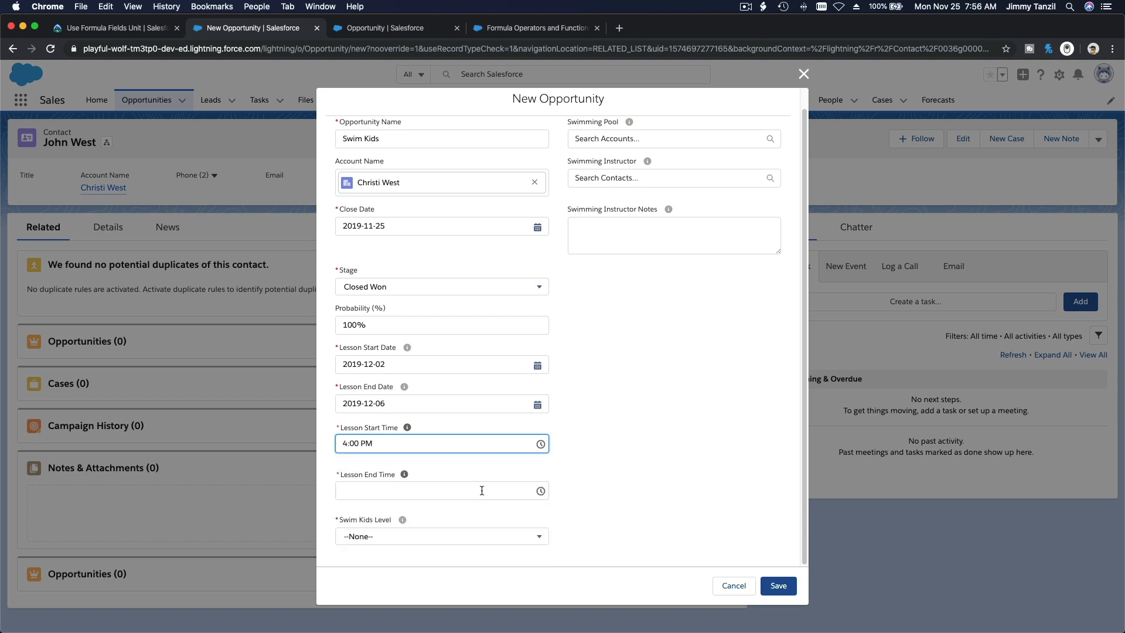
# Step: Set the opportunity's Lesson End Time to 4:30 PM
pyautogui.click(481, 489)
pyautogui.scroll(-4, 489, 553)
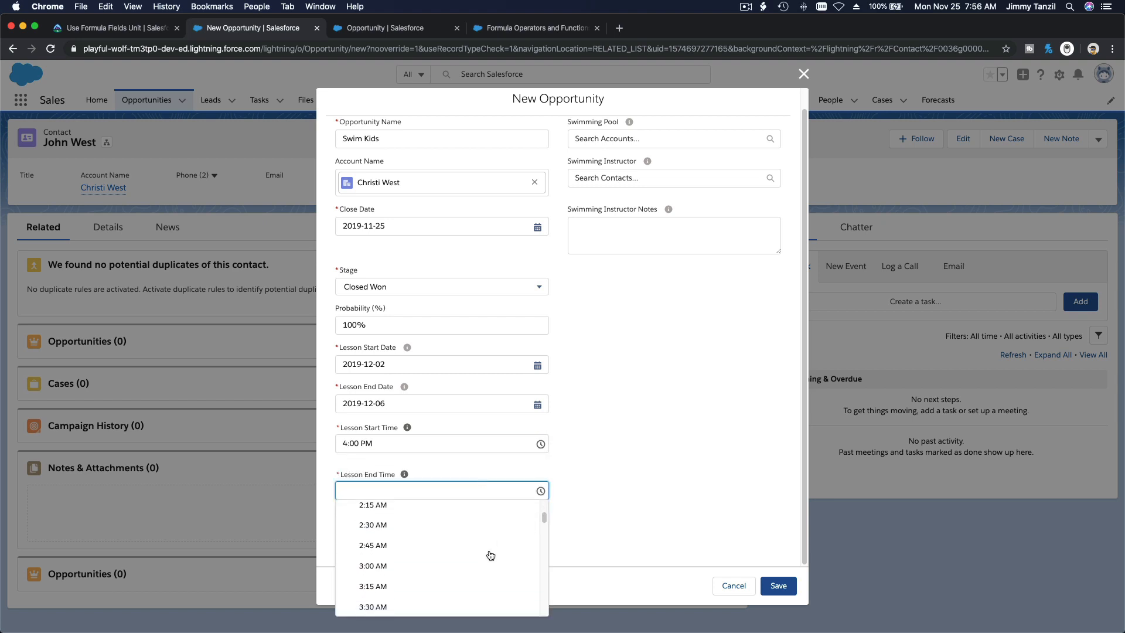
pyautogui.scroll(-5, 490, 555)
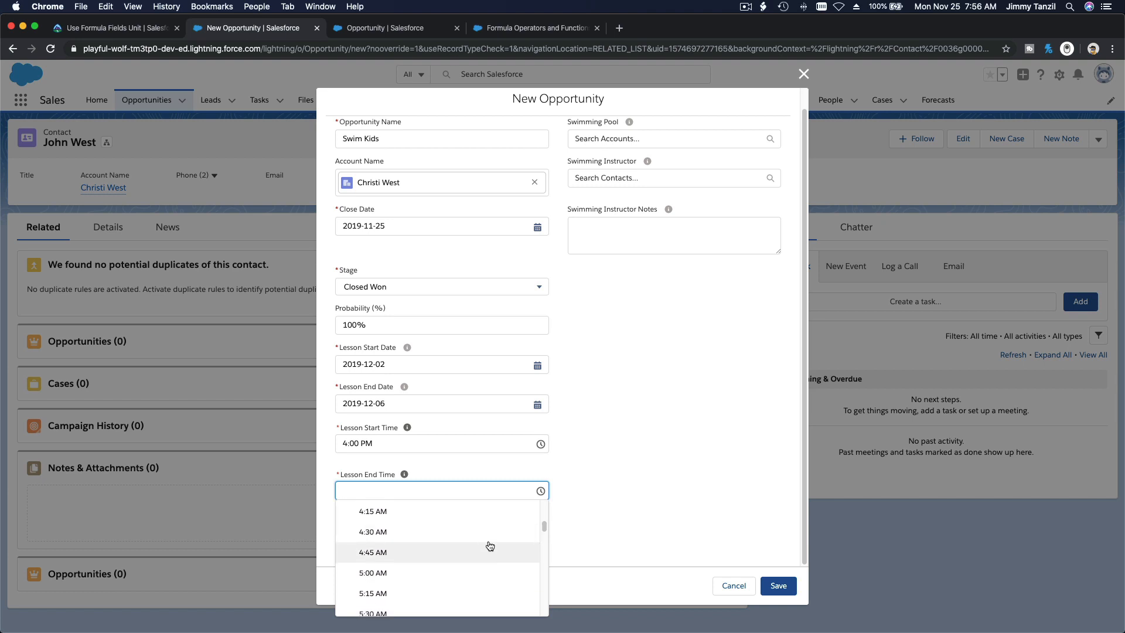
pyautogui.scroll(-5, 494, 566)
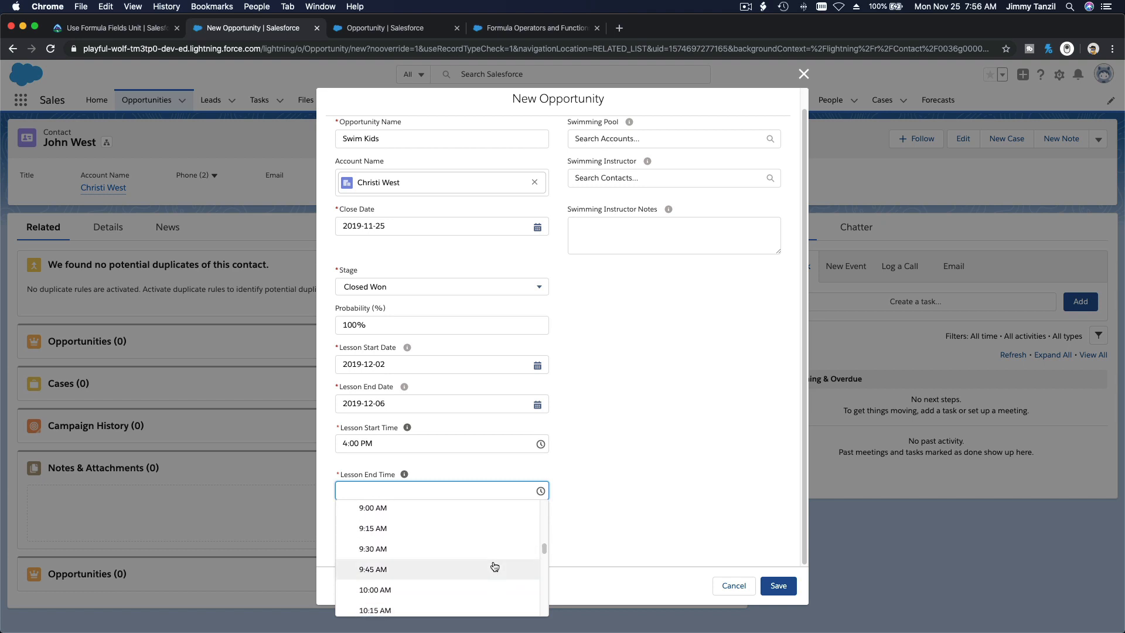
pyautogui.scroll(-7, 493, 560)
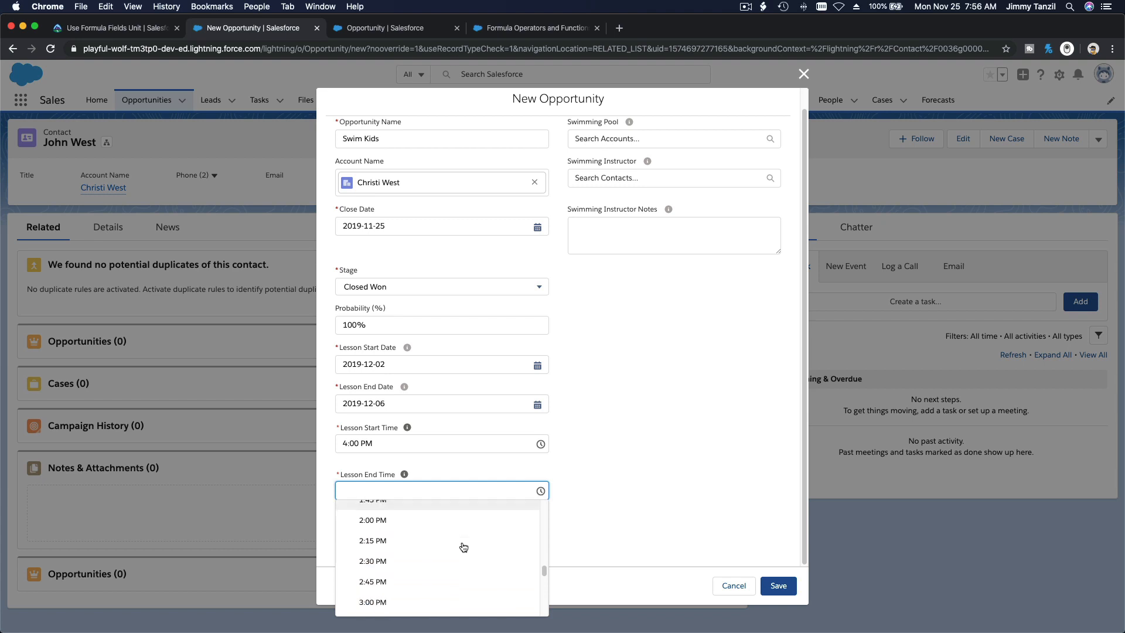
pyautogui.scroll(-1, 463, 547)
pyautogui.write('4:')
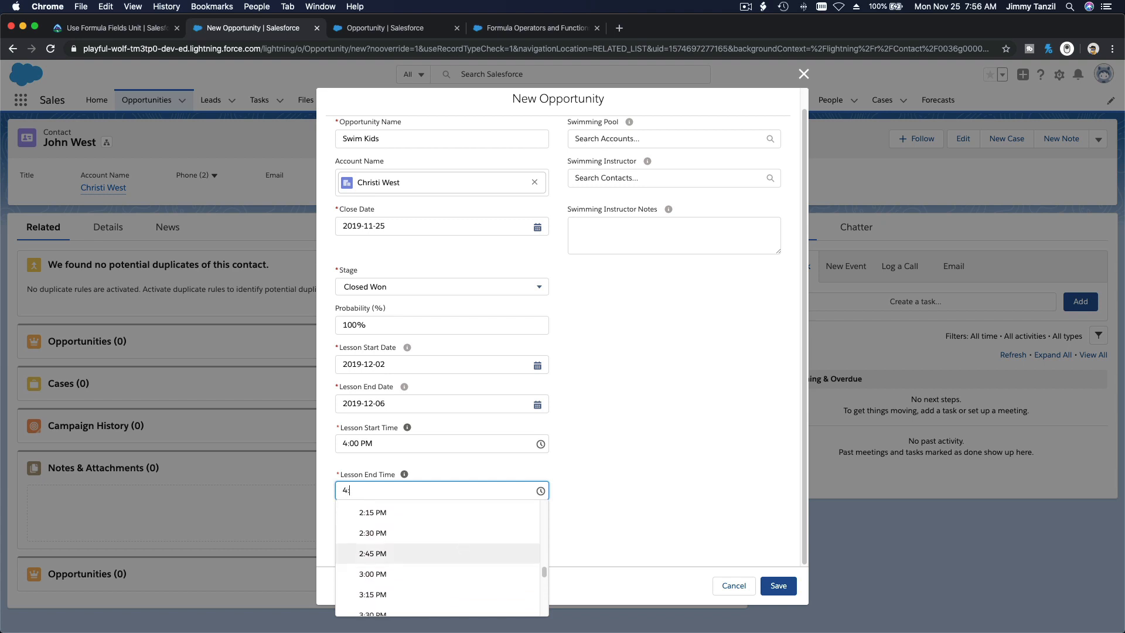
pyautogui.write('30 PM')
pyautogui.click(372, 553)
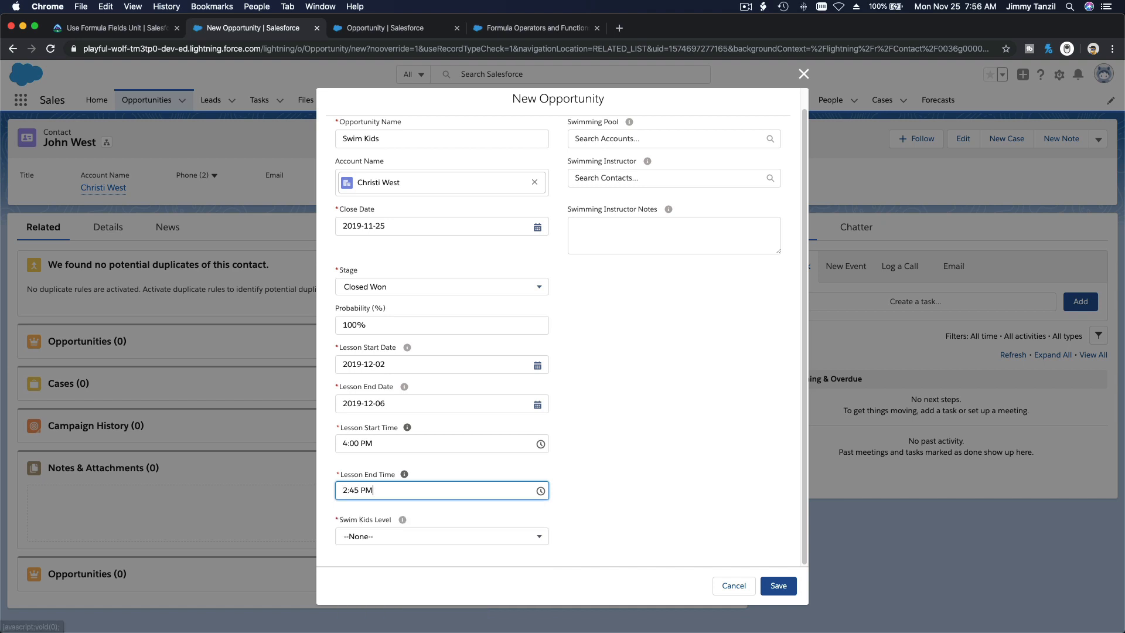
pyautogui.press('Down')
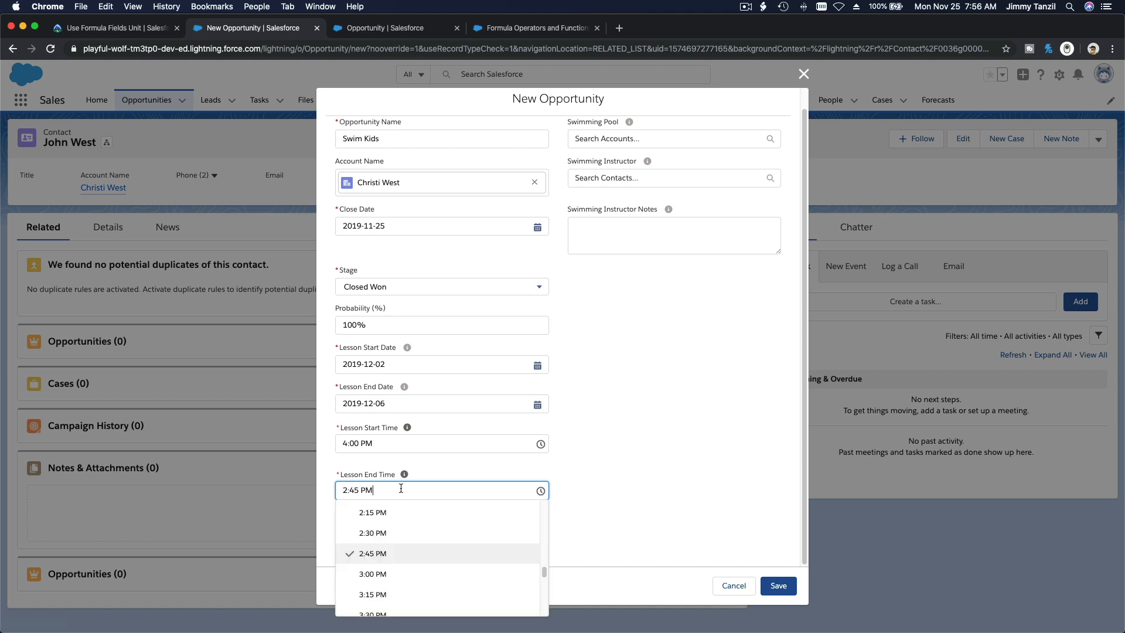
pyautogui.scroll(-2, 408, 540)
pyautogui.scroll(-2, 409, 562)
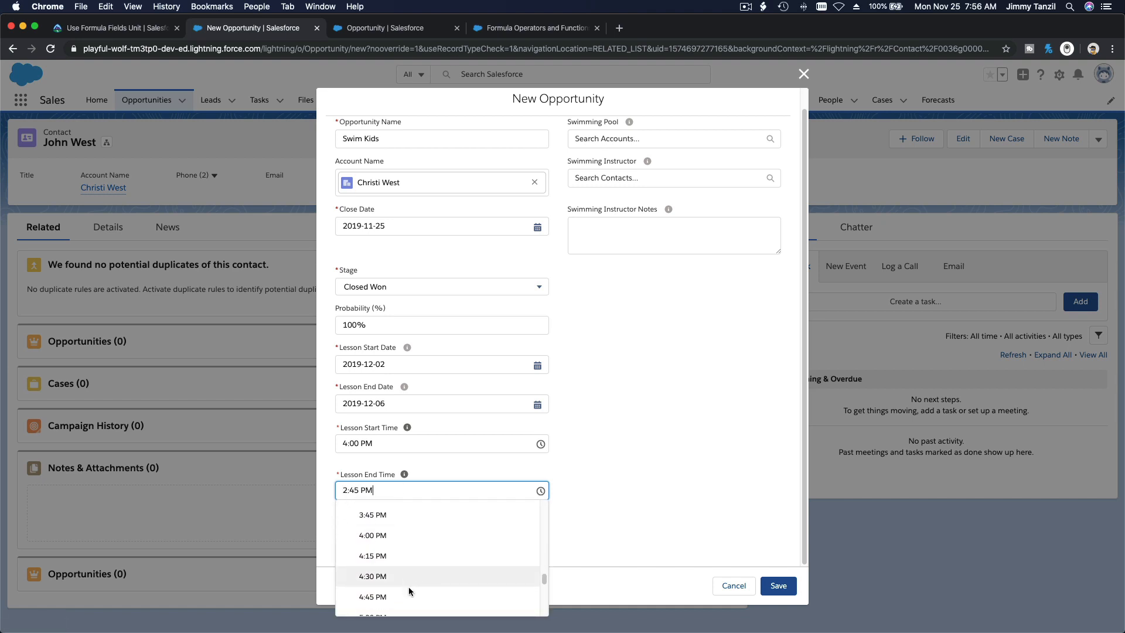
pyautogui.click(409, 577)
pyautogui.click(634, 464)
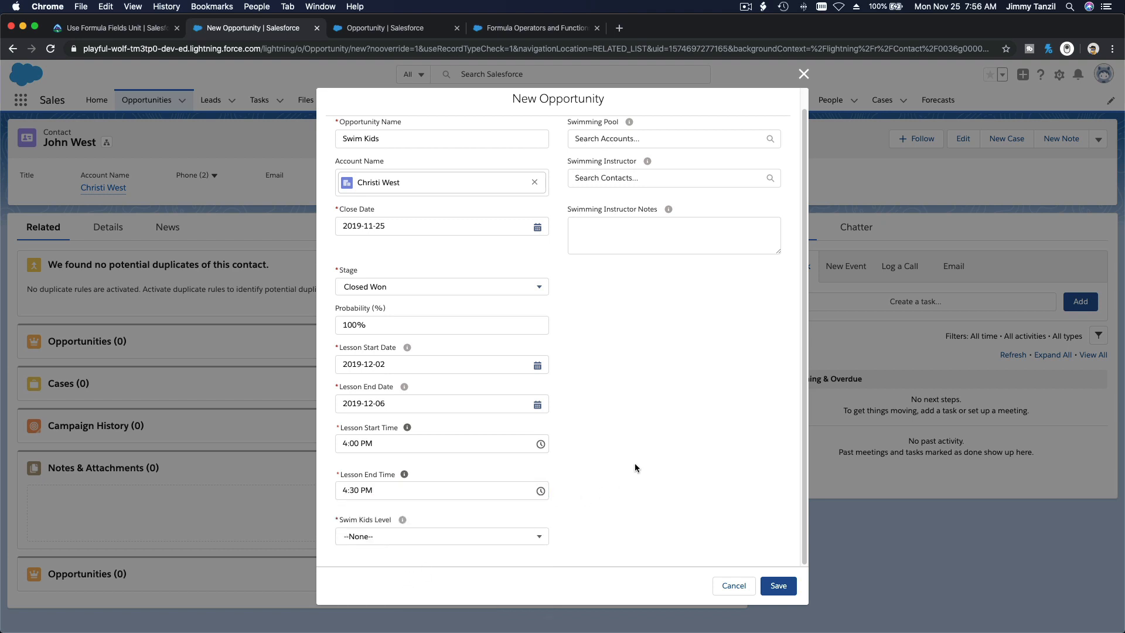
# Step: Set the opportunity's Swim Kids Level to 5
pyautogui.click(462, 536)
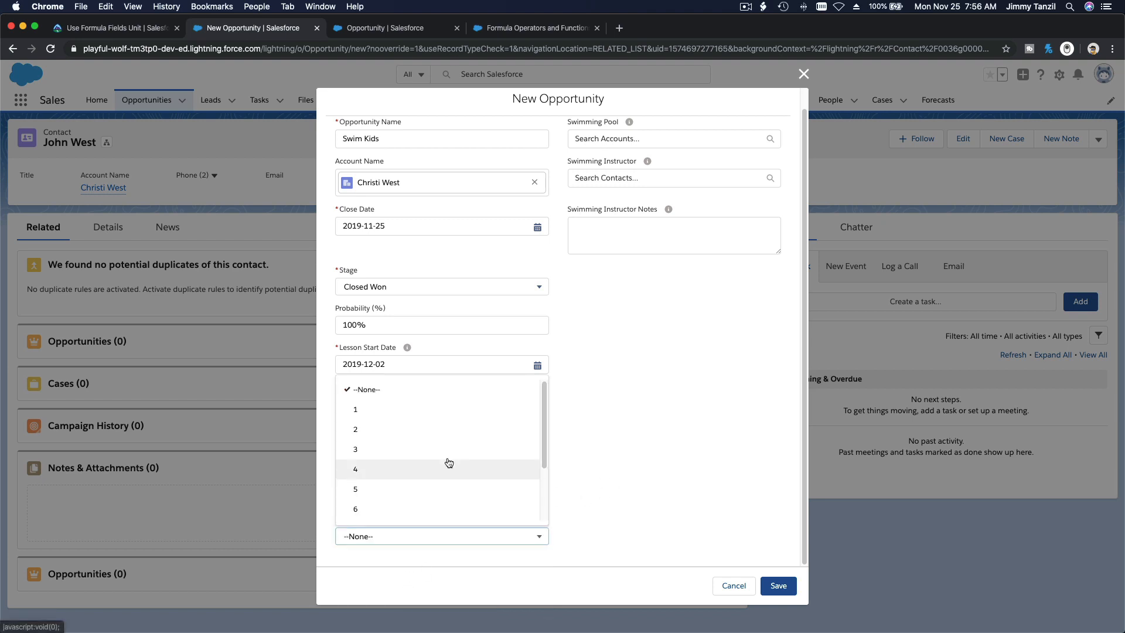
pyautogui.scroll(-2, 445, 445)
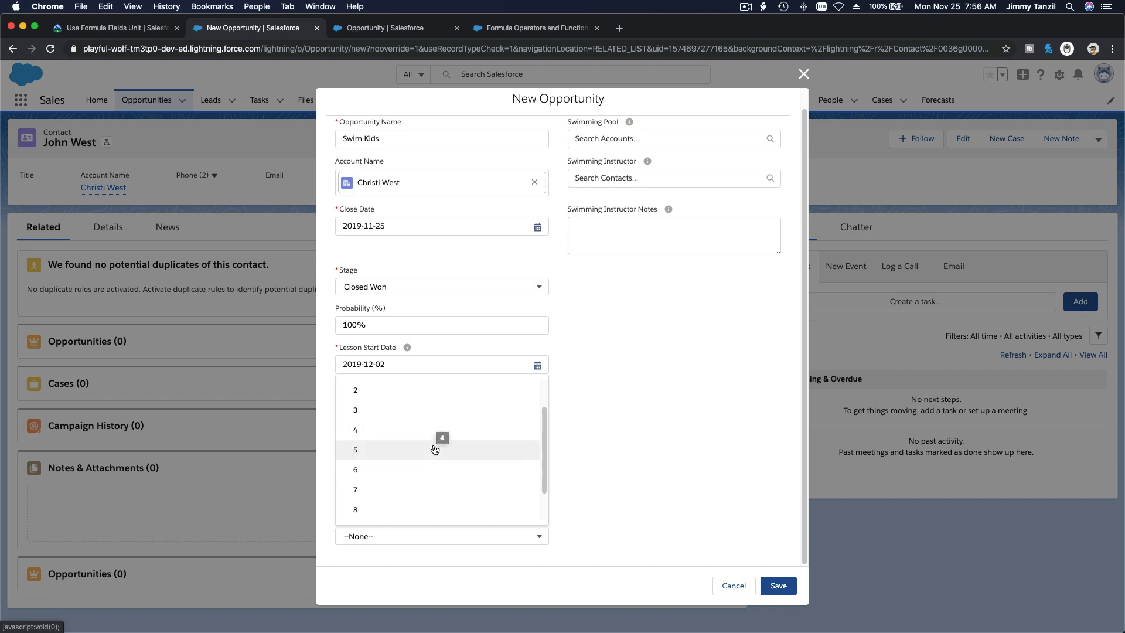
pyautogui.click(433, 450)
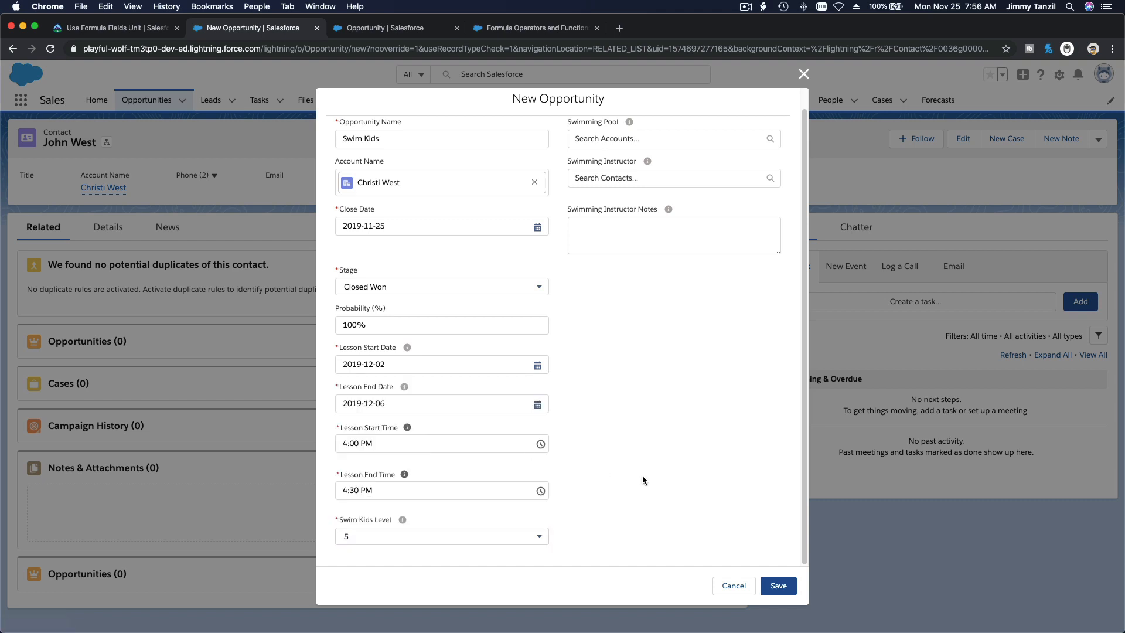
# Step: Search the Swimming Pool lookup of the new opportunity for "Pool" and choose Centennial Pool
pyautogui.scroll(1, 642, 476)
pyautogui.scroll(-1, 642, 480)
pyautogui.scroll(1, 642, 475)
pyautogui.click(634, 162)
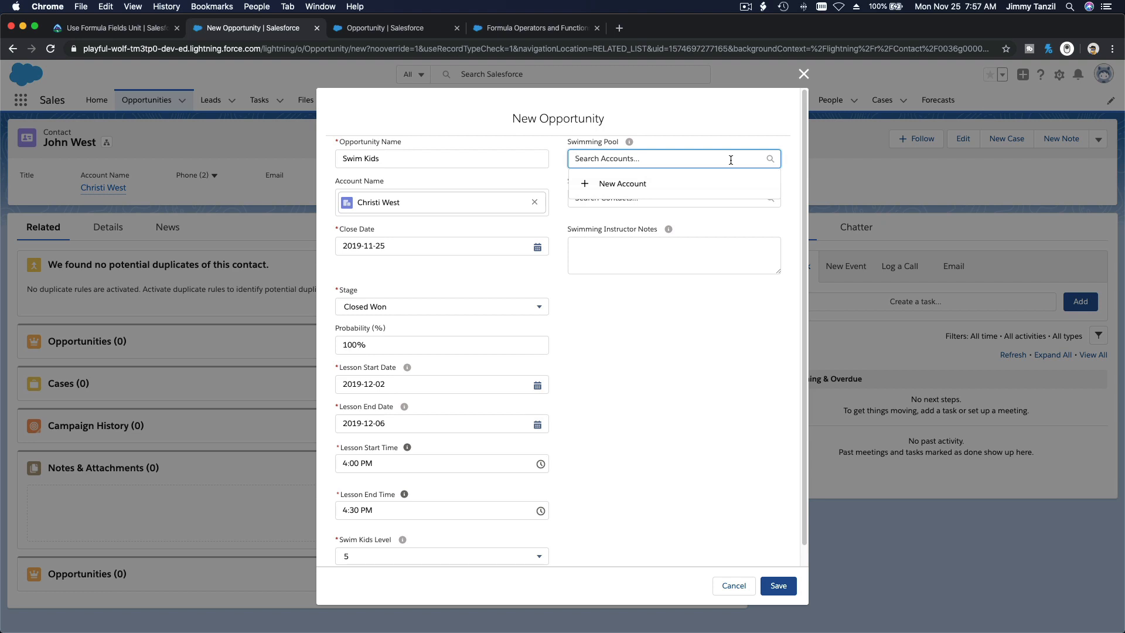
pyautogui.write('Pool')
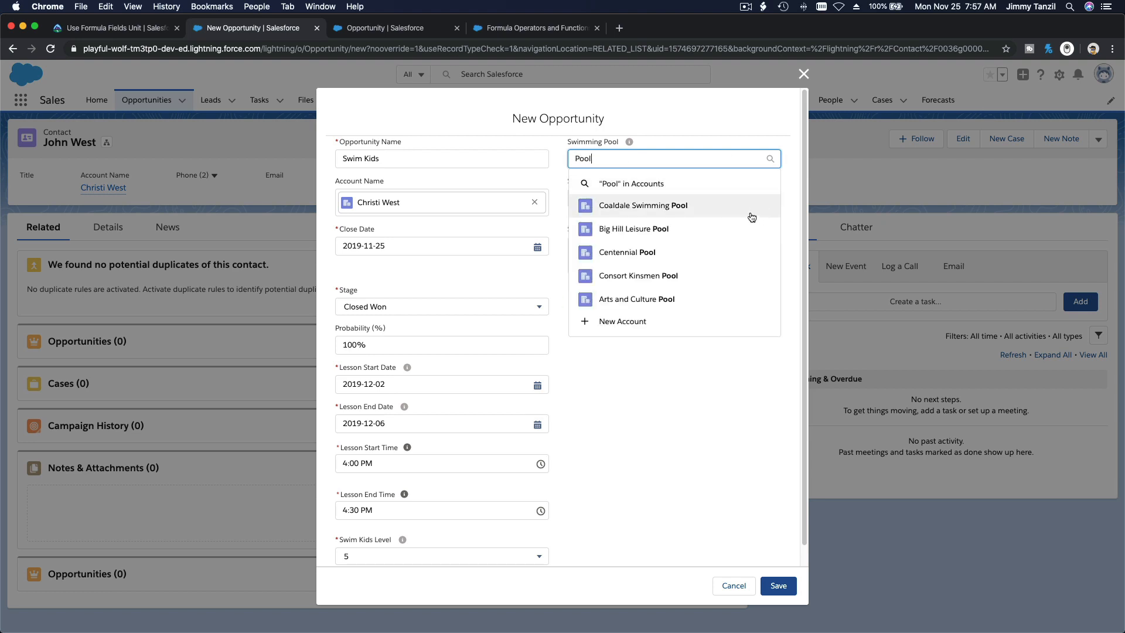
pyautogui.click(742, 253)
# Step: Set the Swimming Instructor to the instructor contact from Fairview Swimming Pool and save the Swim Kids opportunity
pyautogui.click(665, 205)
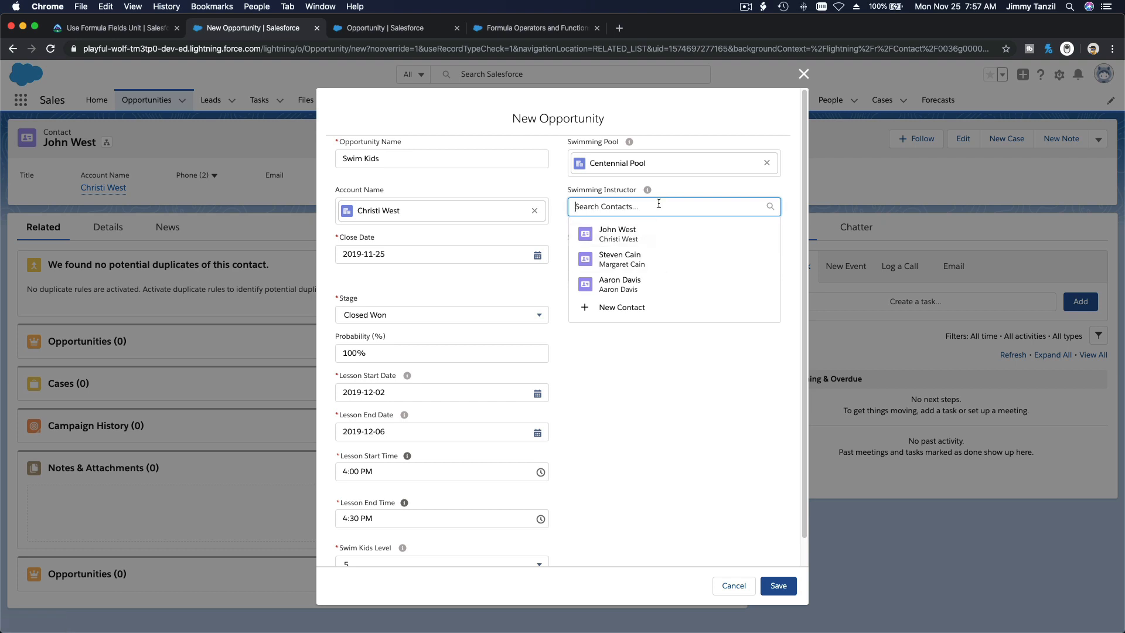
pyautogui.write('Sar')
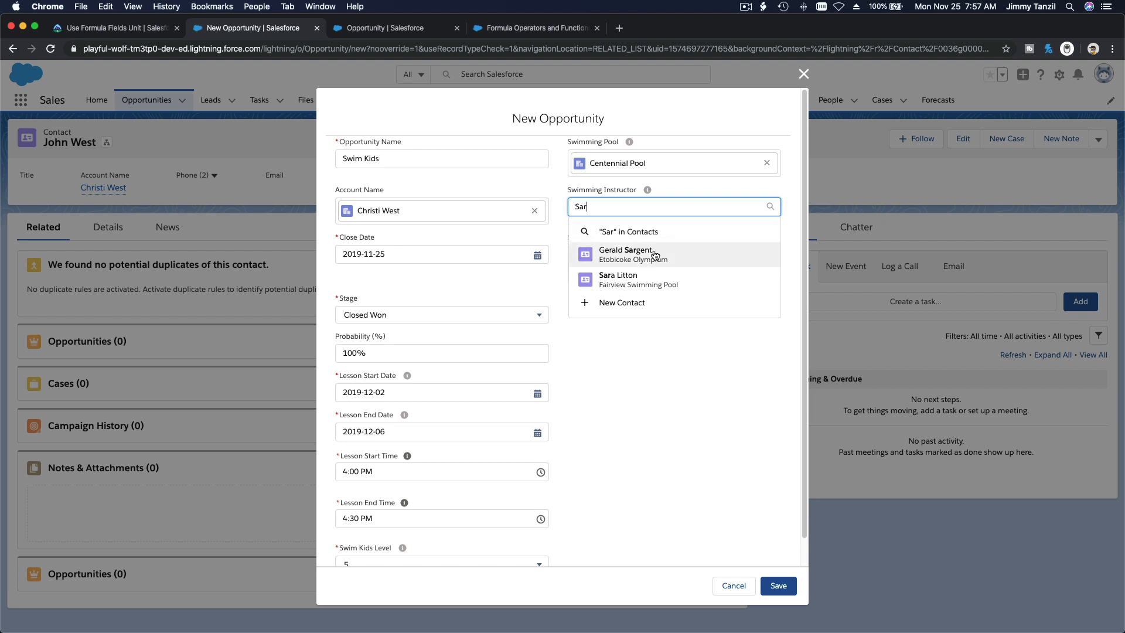
pyautogui.click(707, 294)
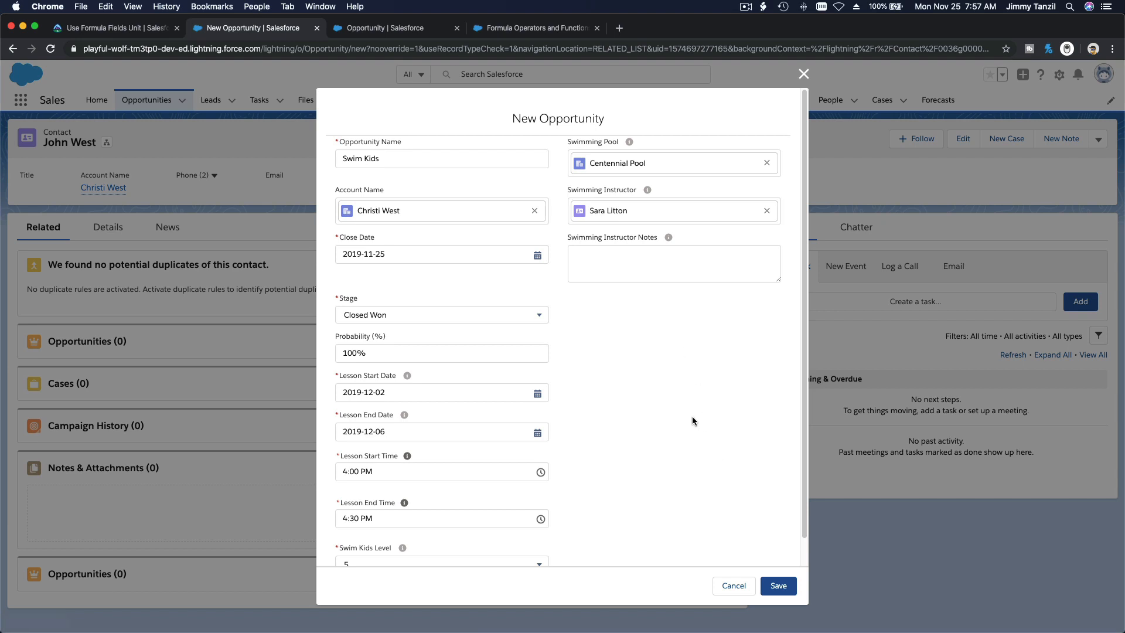
pyautogui.scroll(-1, 692, 418)
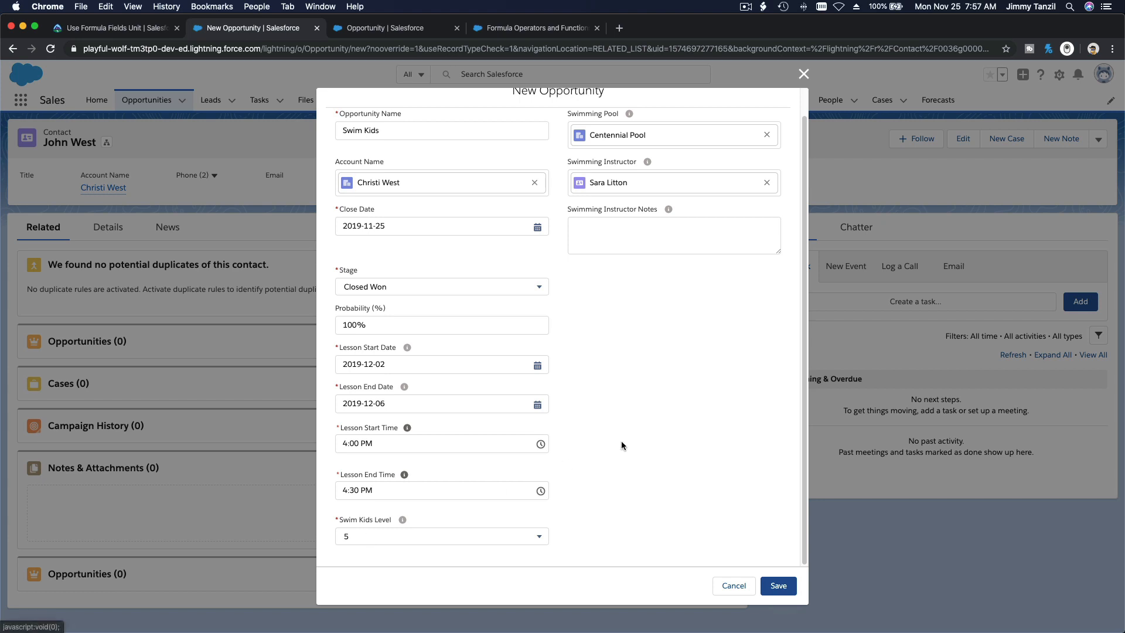
pyautogui.scroll(2, 622, 443)
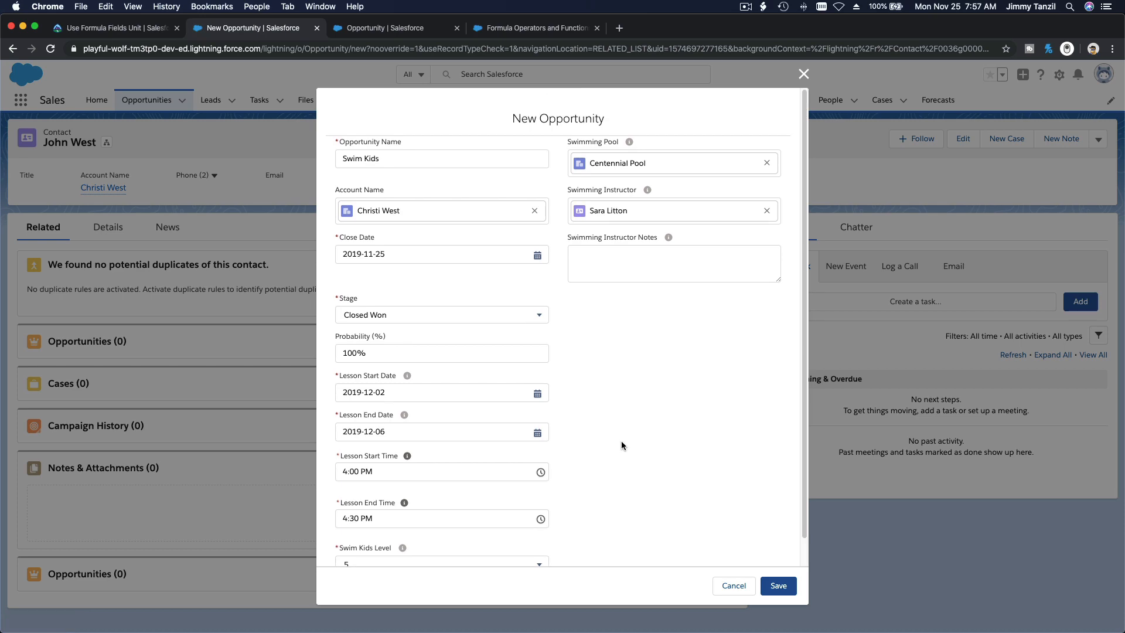
pyautogui.click(777, 585)
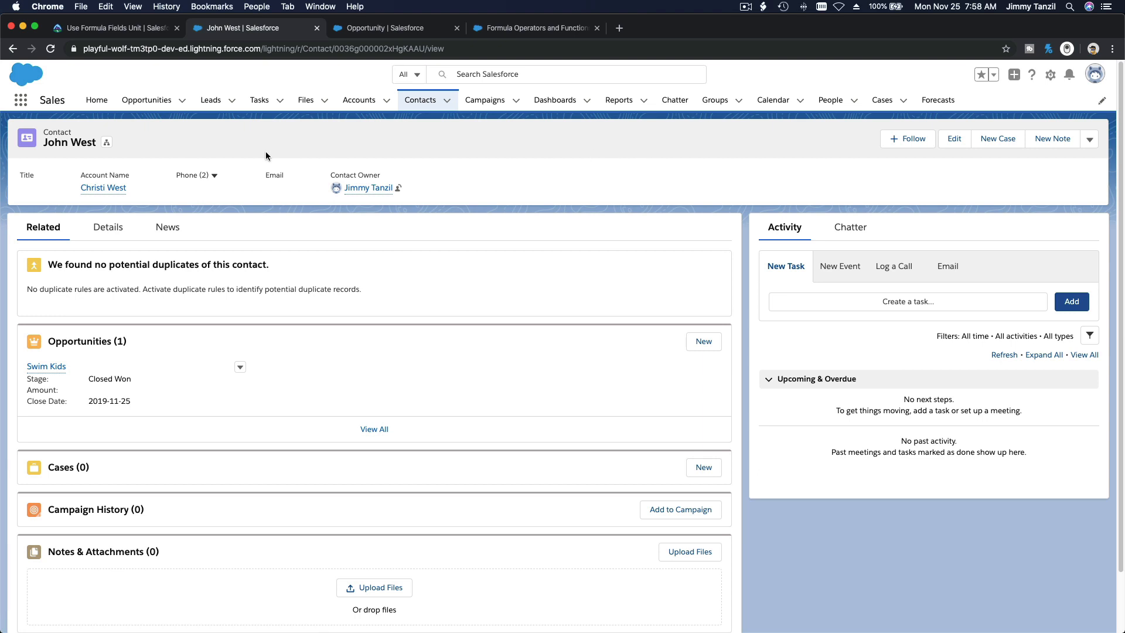
# Step: Open the Swim Kids opportunity's details and examine its Lesson Start Date
pyautogui.click(49, 367)
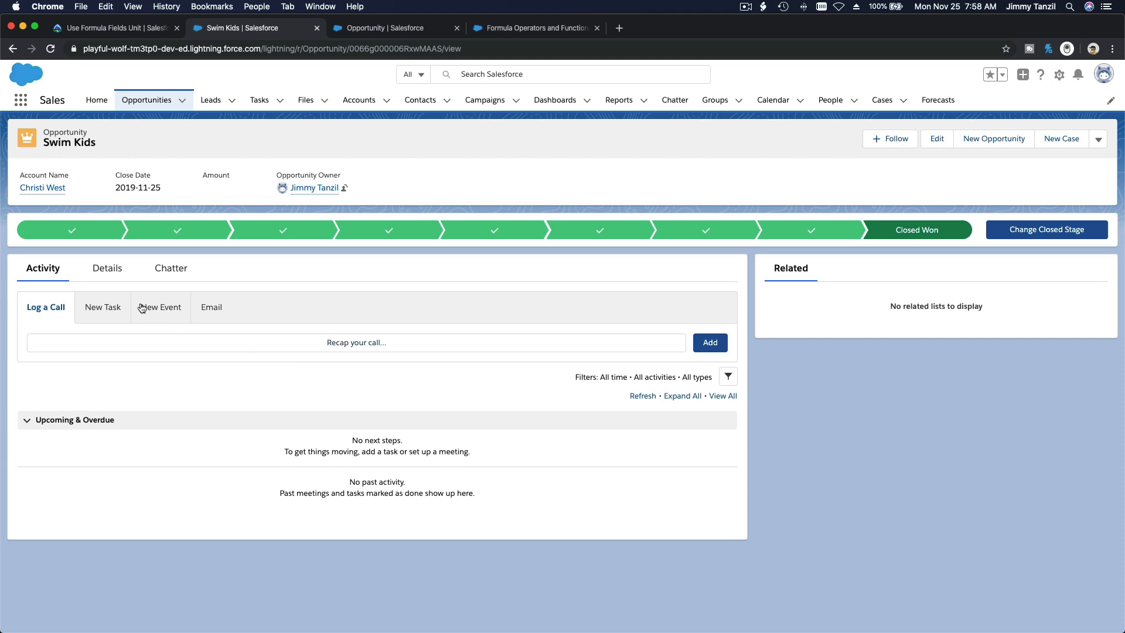
pyautogui.click(109, 270)
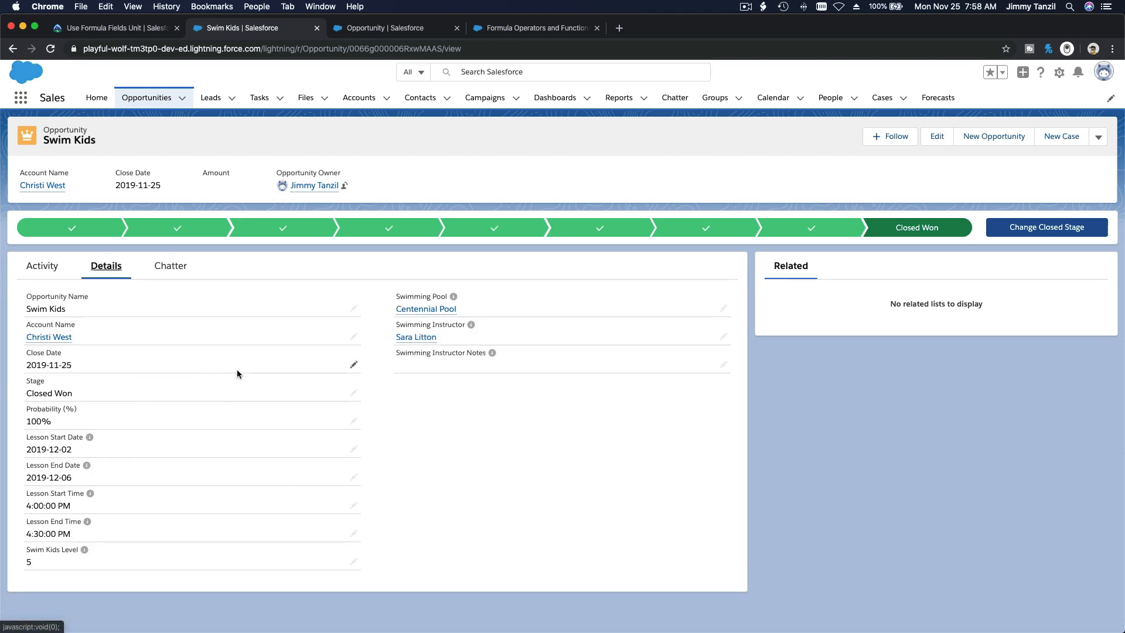
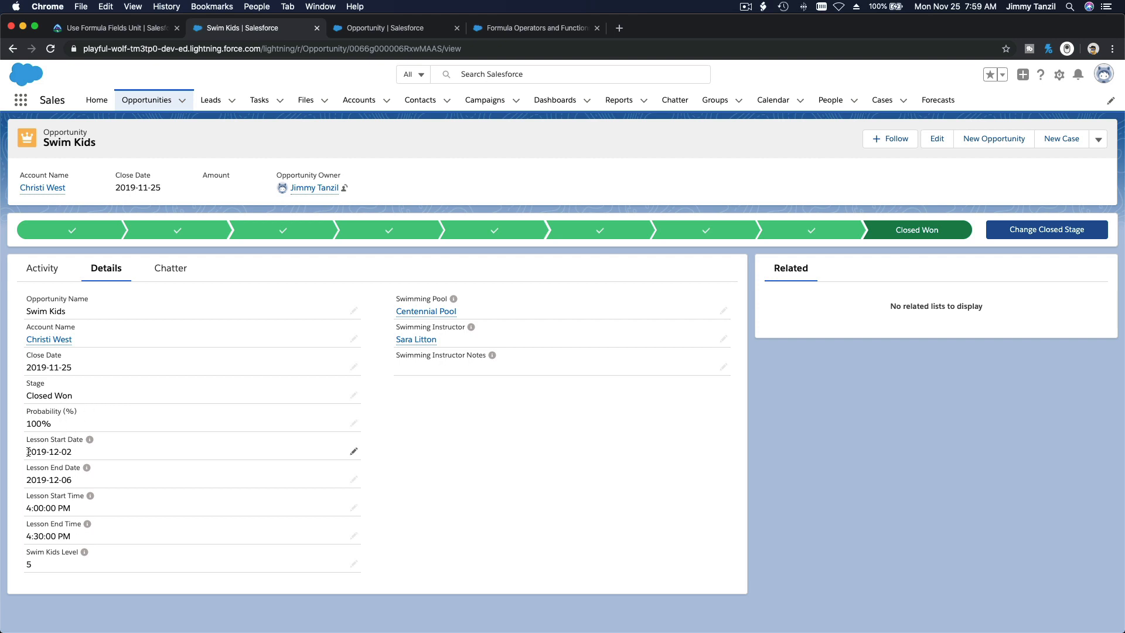
pyautogui.moveTo(28, 451); pyautogui.dragTo(70, 449)
pyautogui.click(459, 457)
# Step: Switch to the Opportunity object's setup and start a new custom field with the Formula data type
pyautogui.click(379, 35)
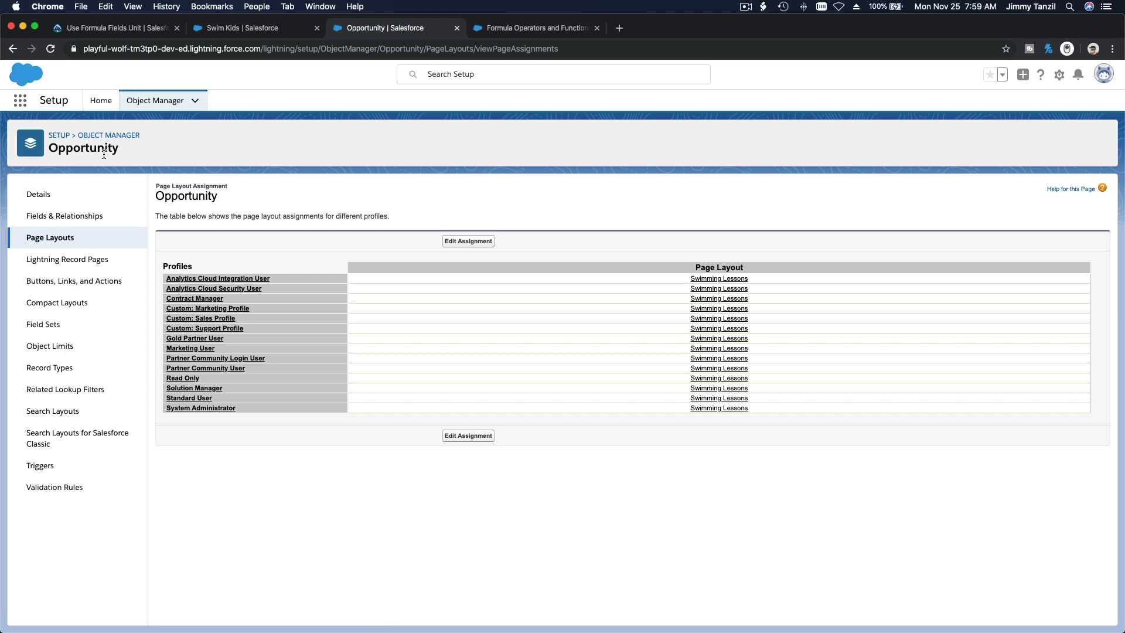
pyautogui.click(75, 219)
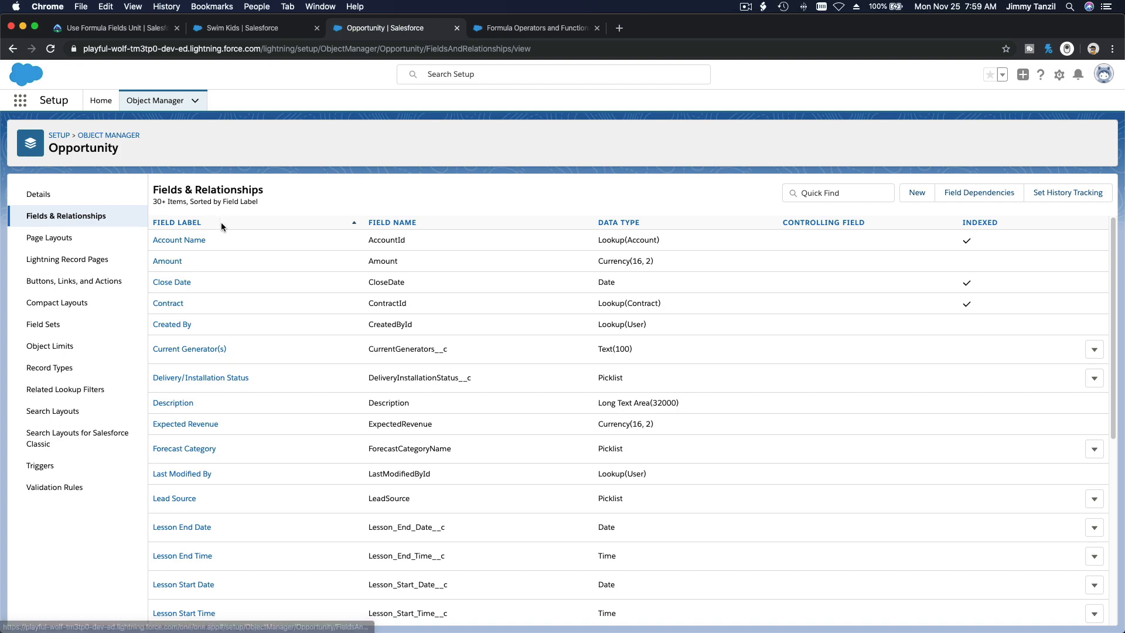
pyautogui.click(918, 194)
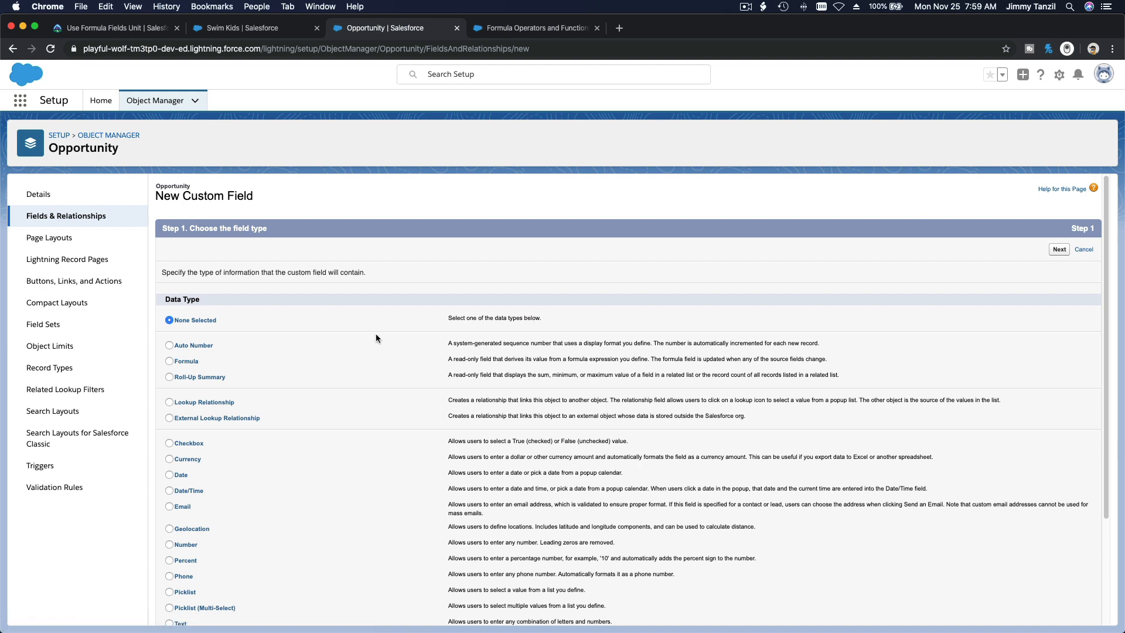
pyautogui.click(185, 359)
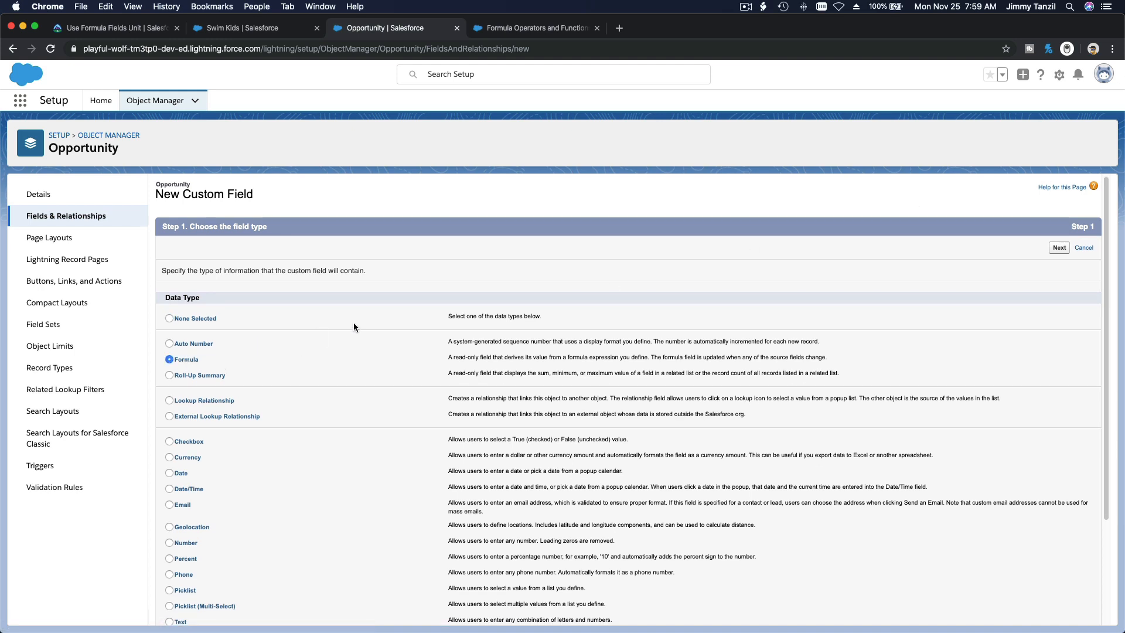
pyautogui.click(1061, 250)
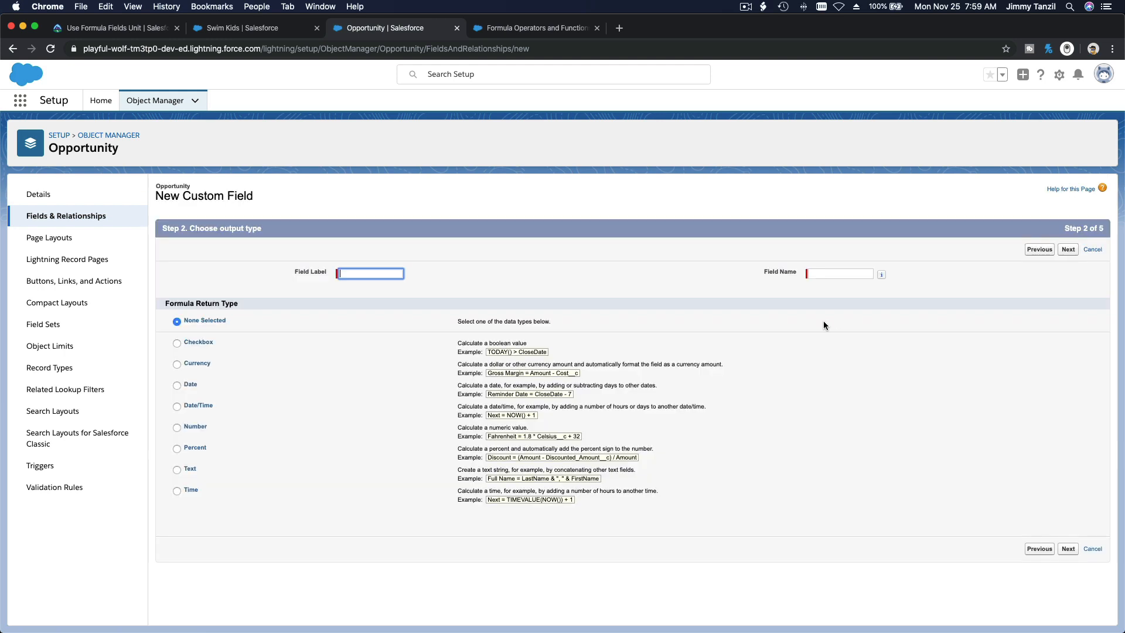
# Step: Label the new formula field "Days to Lesson" with the field name Days_to_Lesson
pyautogui.click(476, 267)
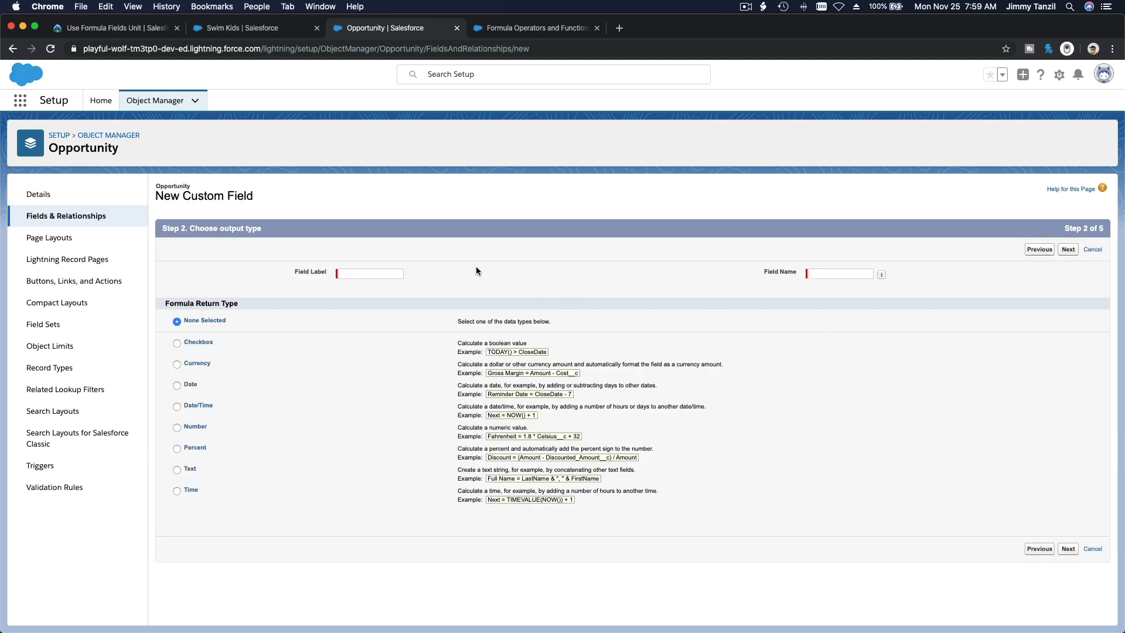
pyautogui.click(393, 274)
pyautogui.write('Days')
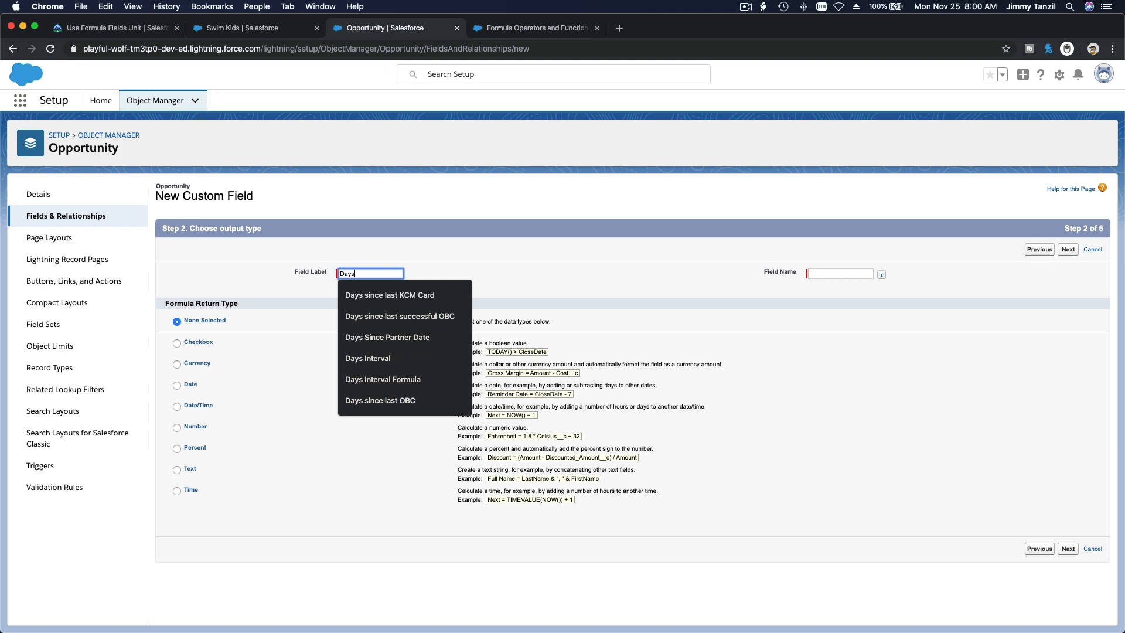
pyautogui.write(' to L')
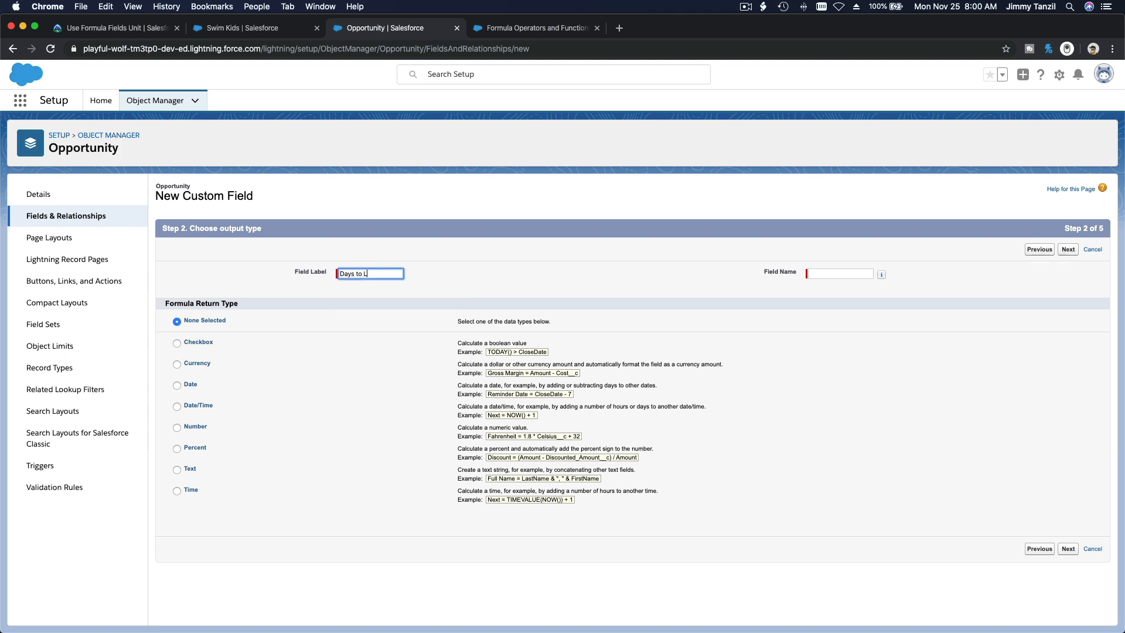
pyautogui.write('esson')
pyautogui.press('Tab')
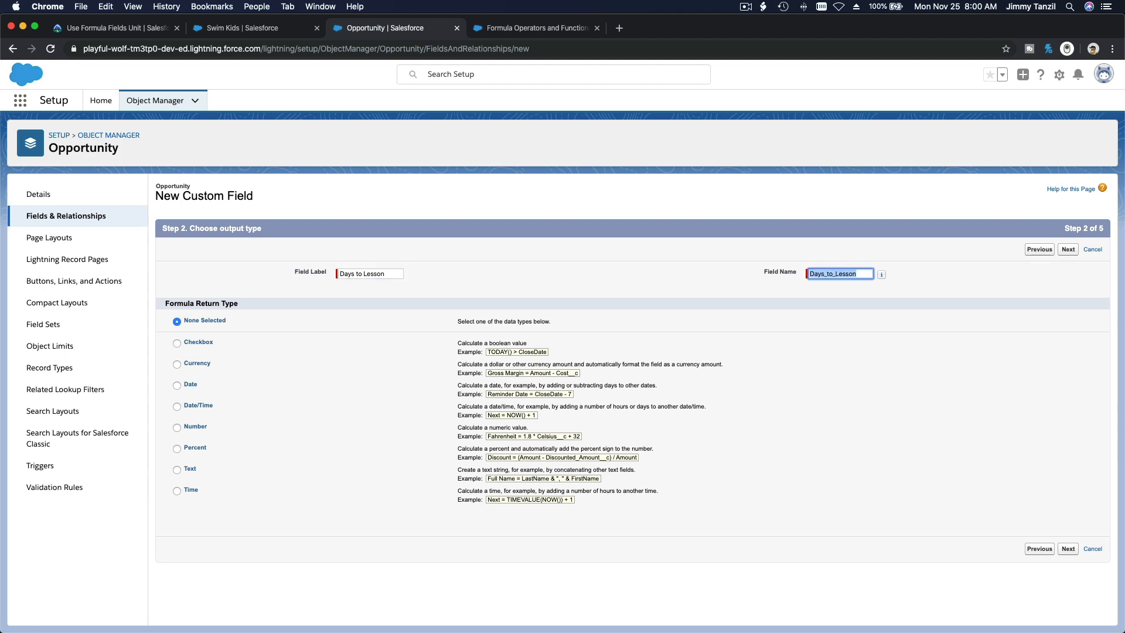
pyautogui.click(410, 260)
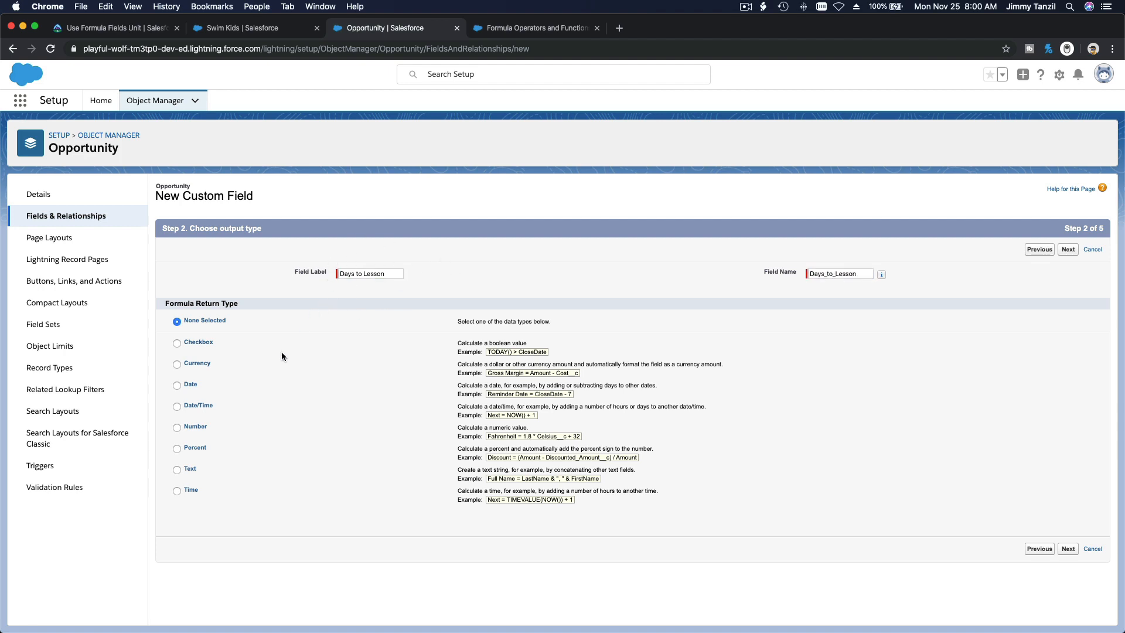
# Step: Set the formula return type to Number with 0 decimal places and continue to the formula editor
pyautogui.click(196, 426)
pyautogui.click(512, 520)
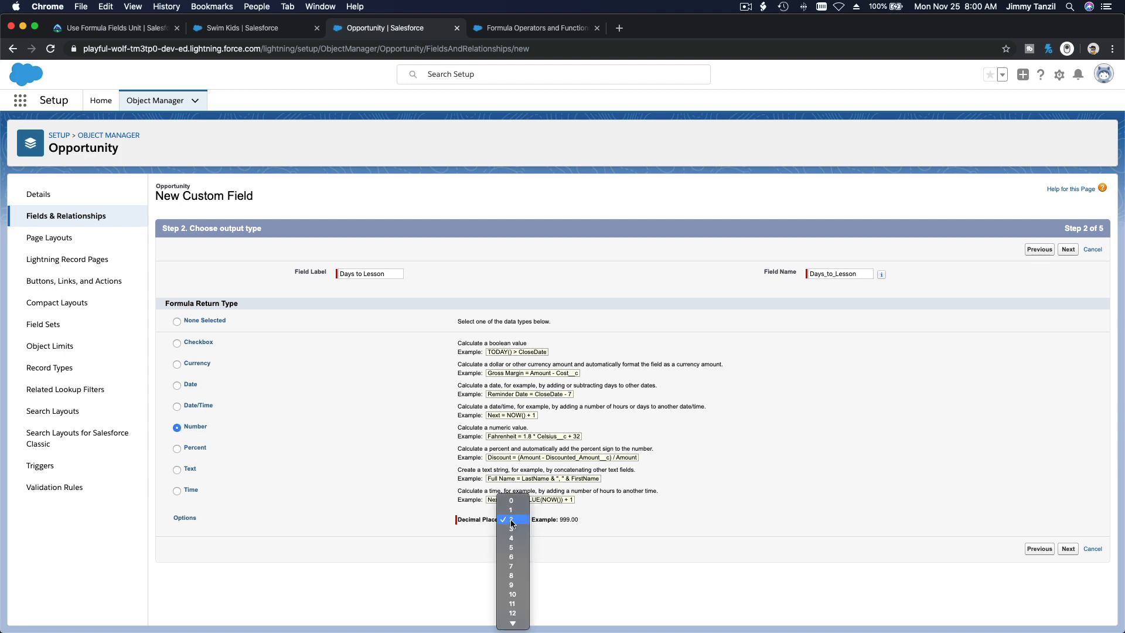
pyautogui.click(511, 500)
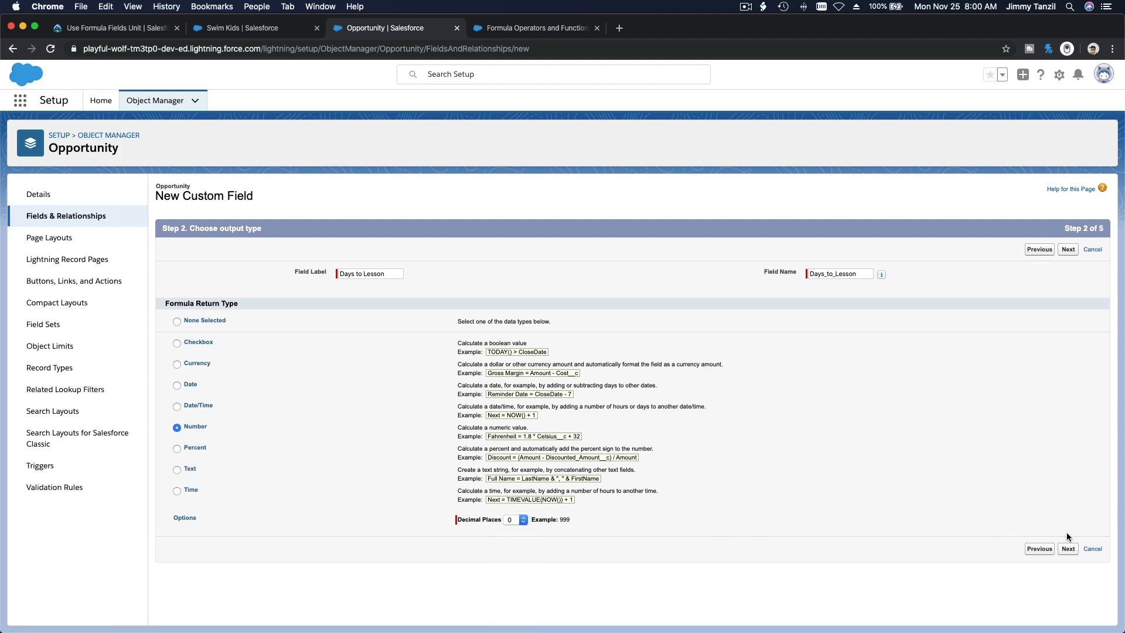
pyautogui.click(1067, 547)
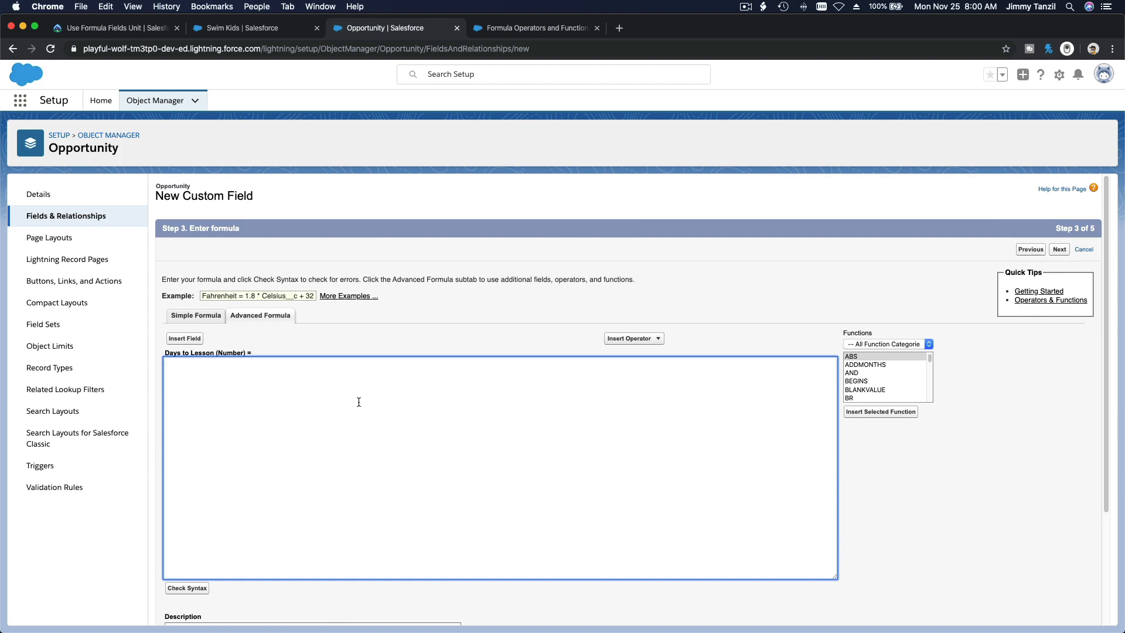
# Step: Insert the Opportunity's Lesson Start Date field (Lesson_Start_Date__c) into the formula
pyautogui.click(196, 344)
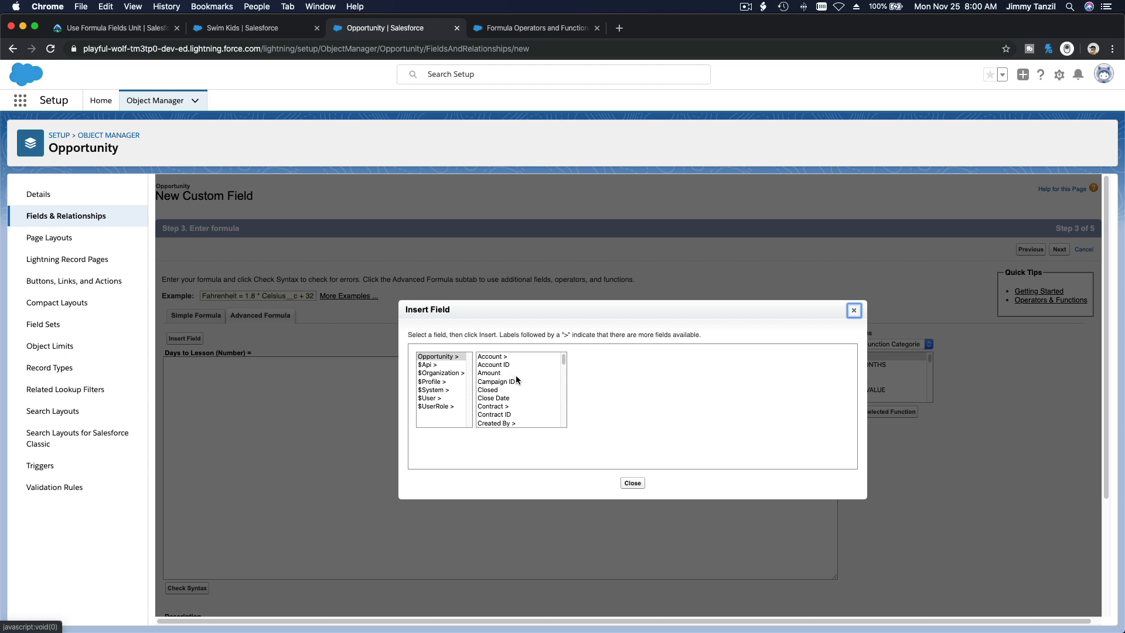
pyautogui.scroll(-5, 519, 380)
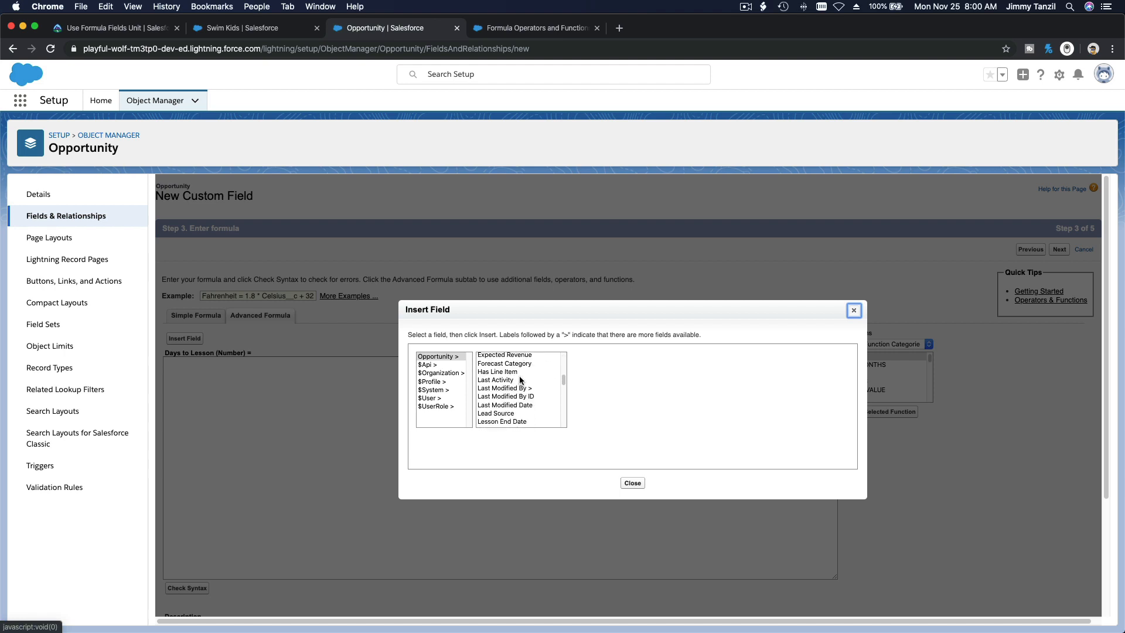
pyautogui.scroll(-3, 519, 379)
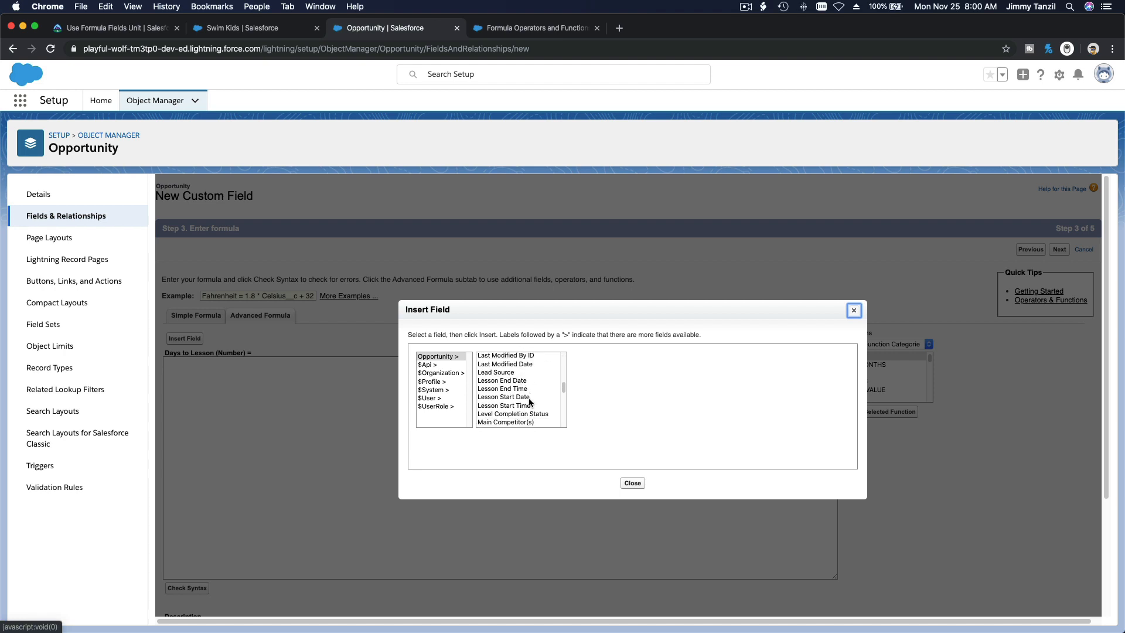
pyautogui.click(529, 398)
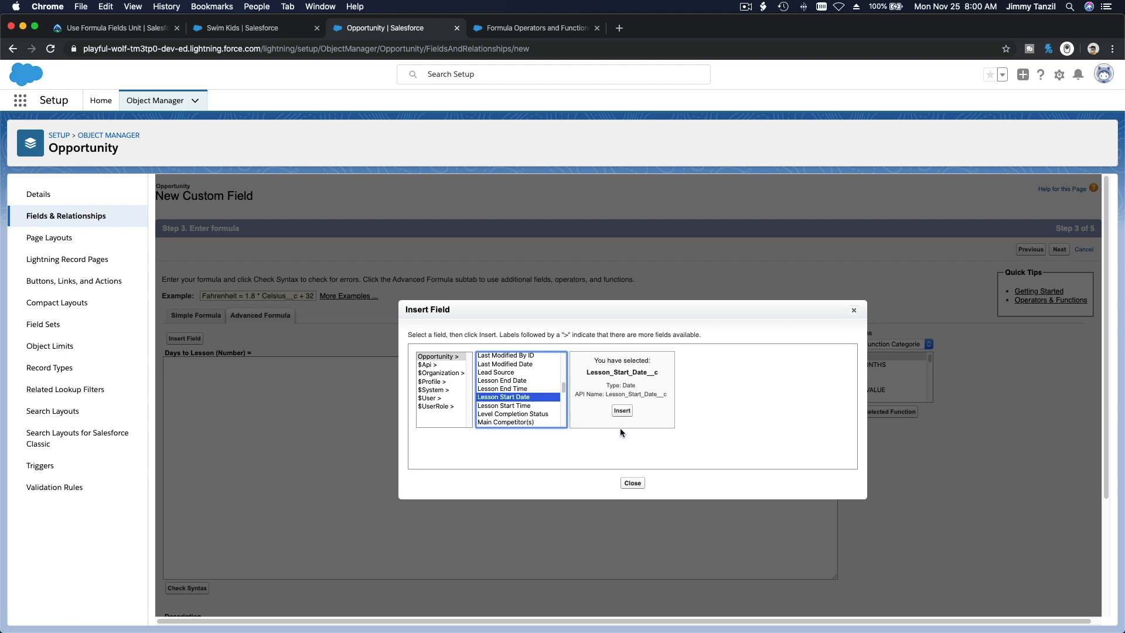
pyautogui.click(621, 411)
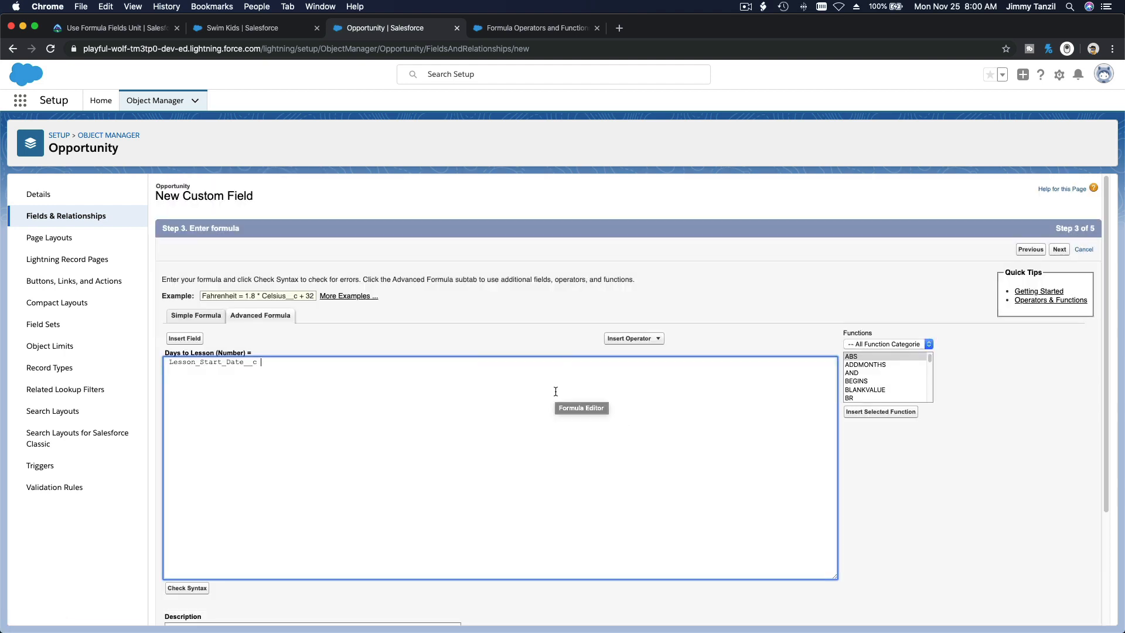
# Step: Complete the formula as Lesson_Start_Date__c - Today() and check its syntax
pyautogui.write('-')
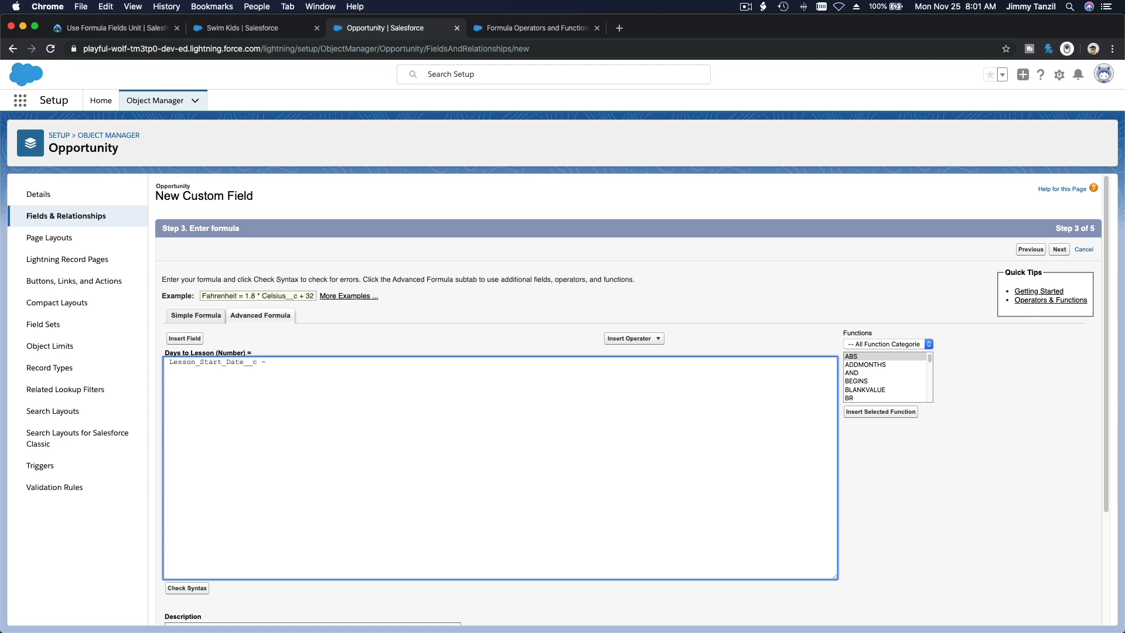
pyautogui.write('Today(')
pyautogui.scroll(-2, 527, 406)
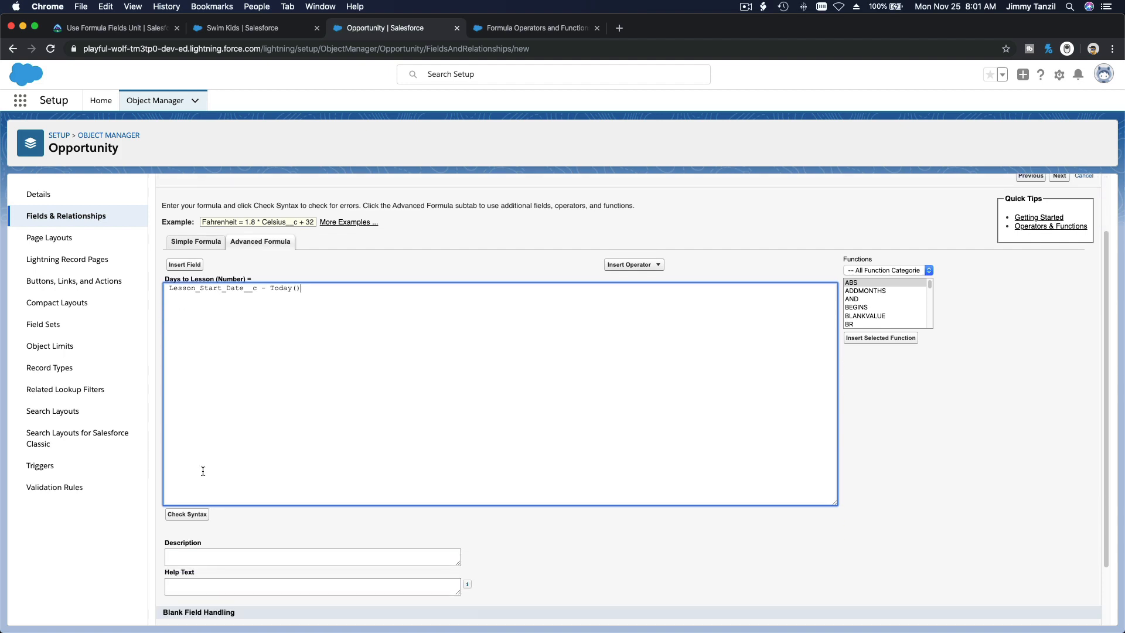
pyautogui.click(187, 513)
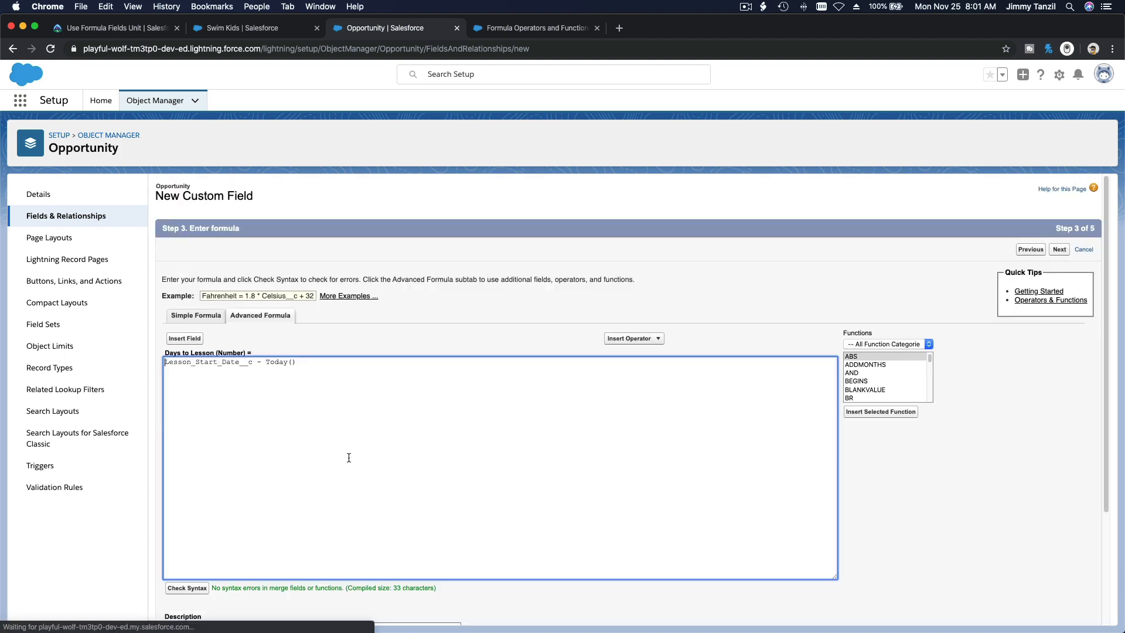
pyautogui.scroll(-3, 349, 457)
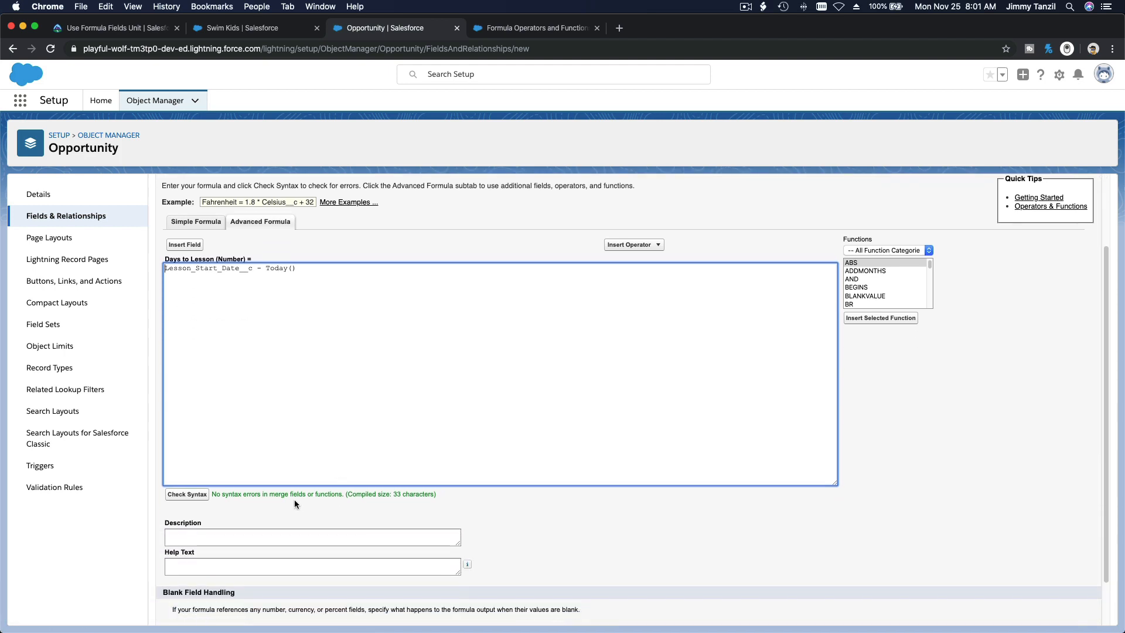
# Step: Look up the TODAY function's description in the formula function list
pyautogui.click(310, 271)
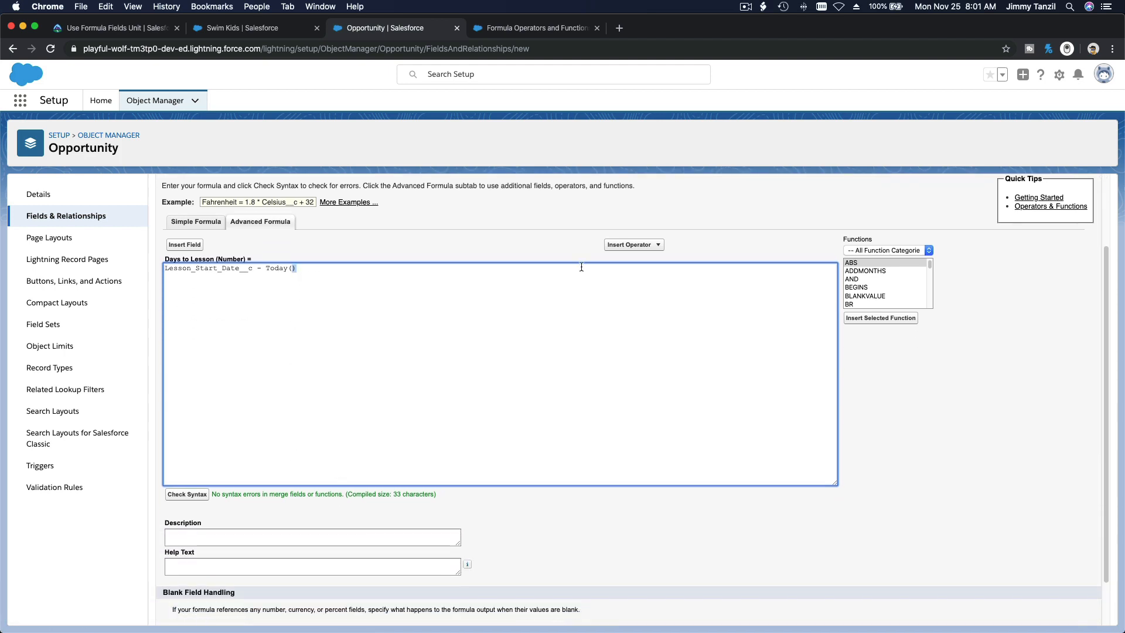
pyautogui.click(869, 275)
pyautogui.press('t')
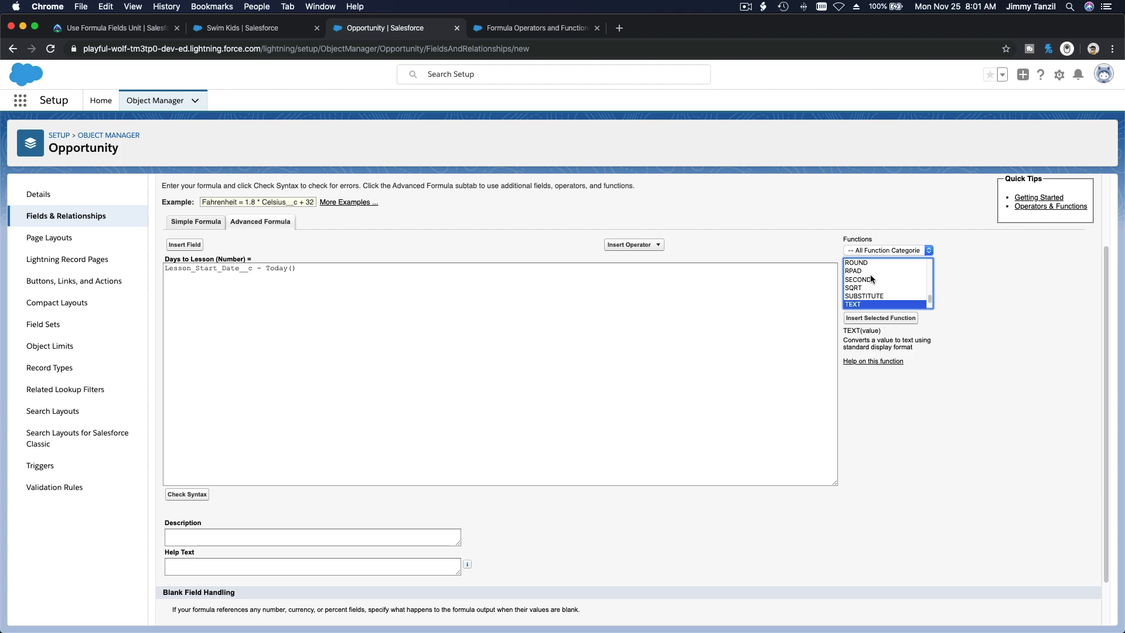
pyautogui.click(871, 279)
pyautogui.click(870, 297)
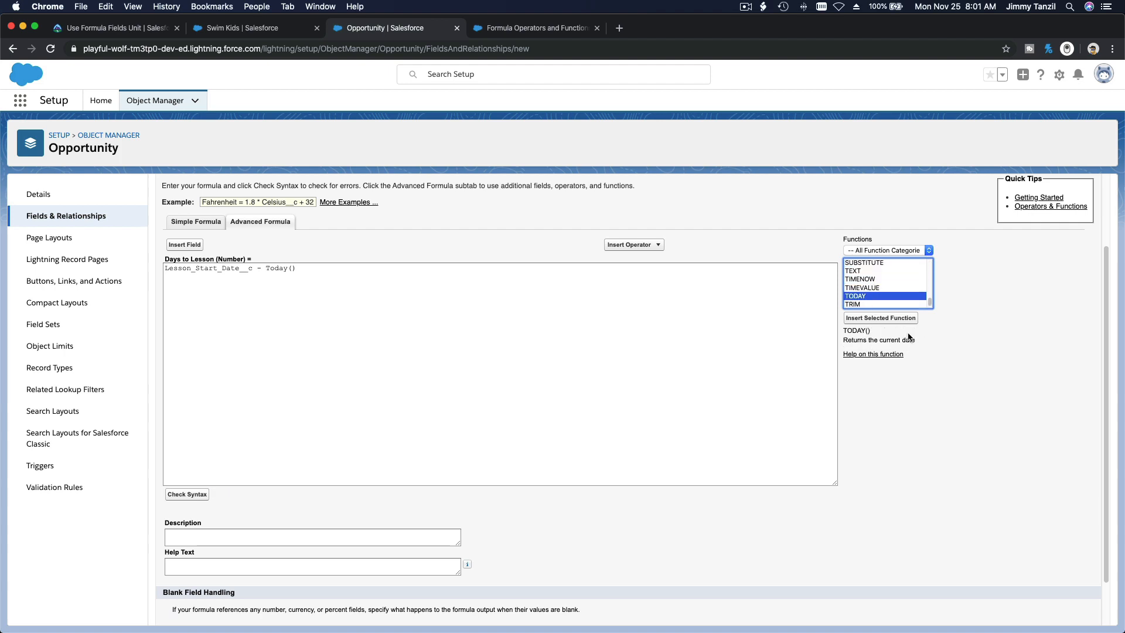
pyautogui.click(392, 287)
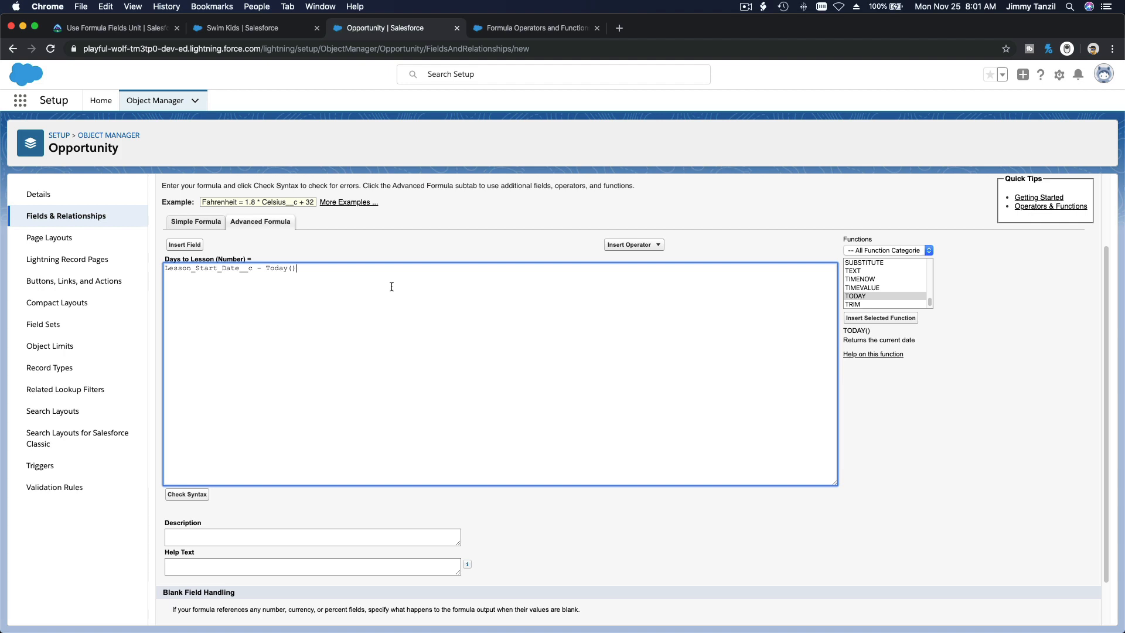
pyautogui.scroll(1, 391, 286)
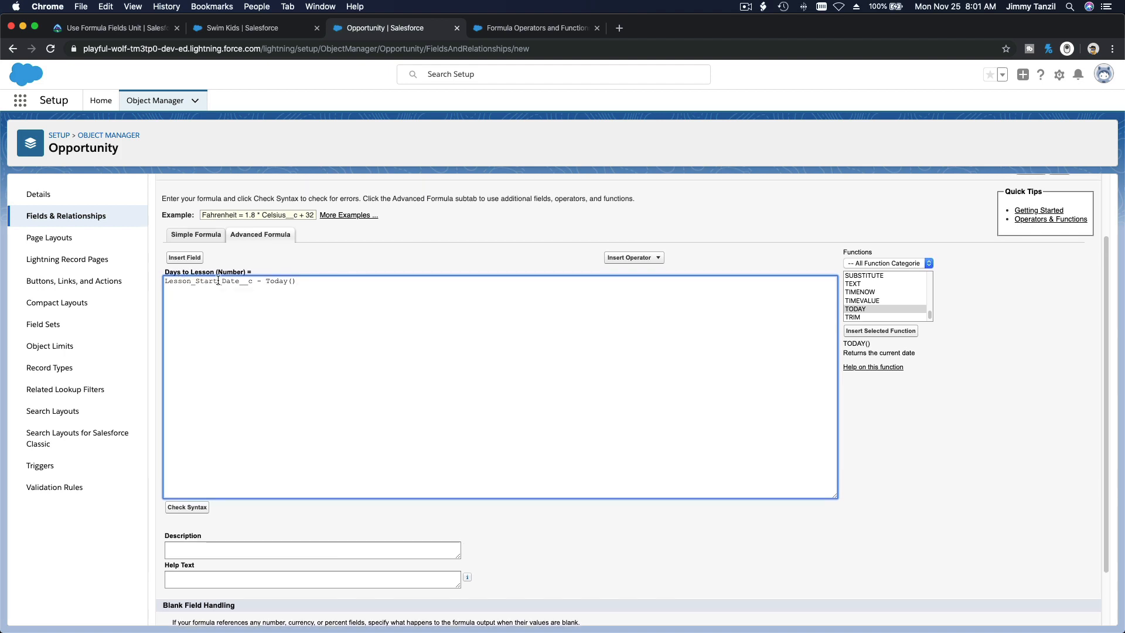
pyautogui.tripleClick(217, 280)
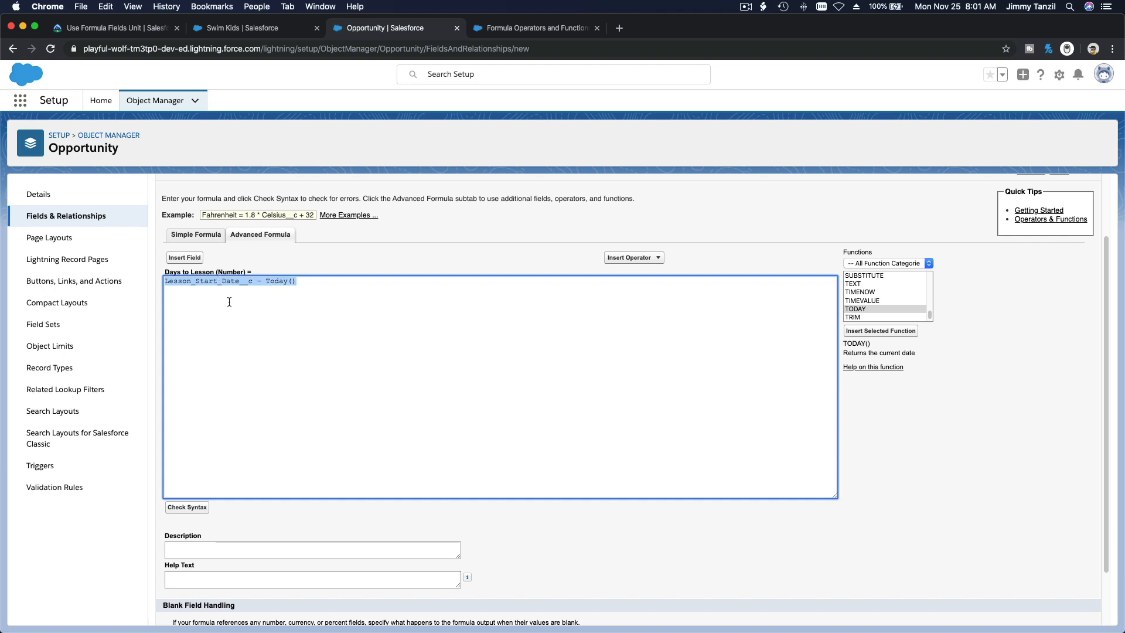
pyautogui.click(228, 299)
pyautogui.tripleClick(265, 281)
pyautogui.click(308, 299)
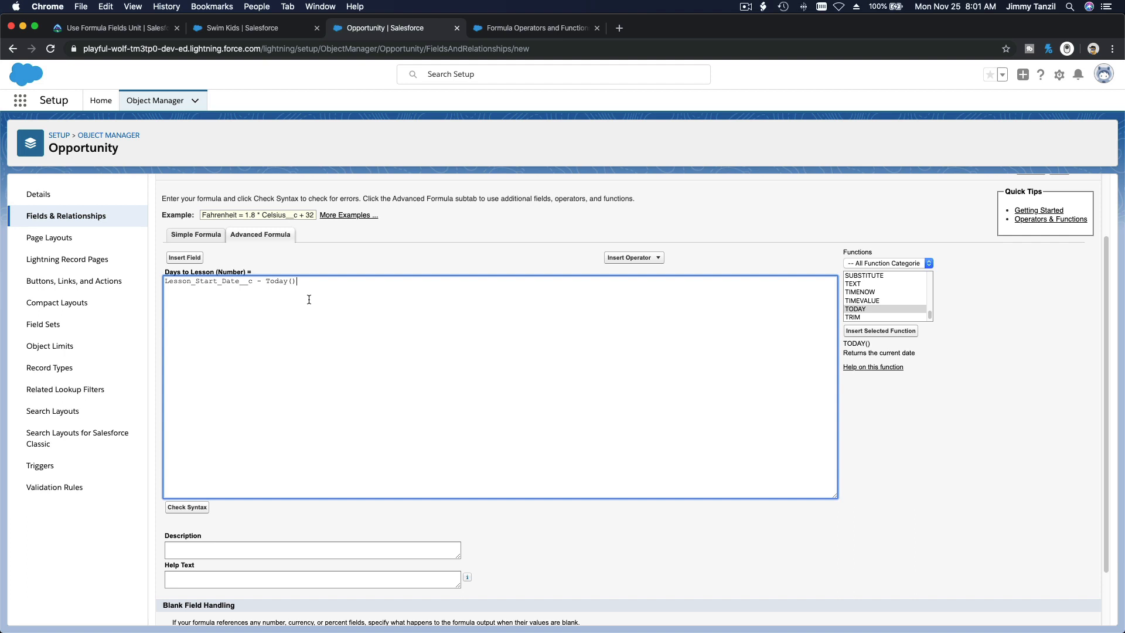
# Step: Enter "Number of days before the lesson start" as both the description and the help text of the formula field
pyautogui.click(325, 546)
pyautogui.write('Th')
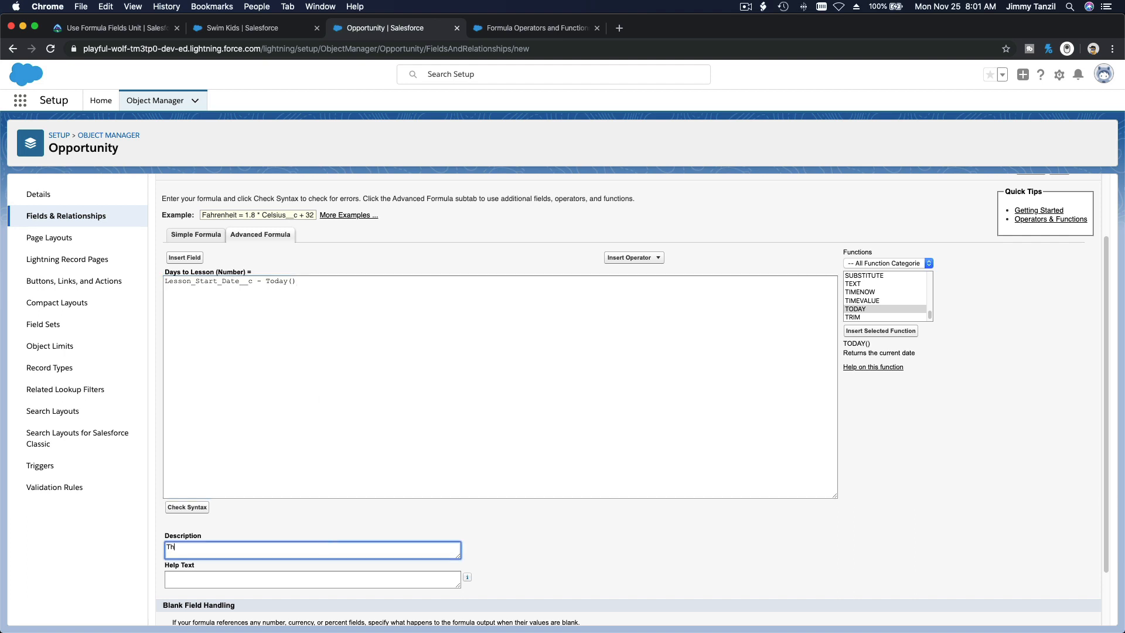
pyautogui.write('e')
pyautogui.press('BackSpace')
pyautogui.press('BackSpace')
pyautogui.press('BackSpace')
pyautogui.write('Number of days before the lesson start')
pyautogui.press('super+a')
pyautogui.press('super+c')
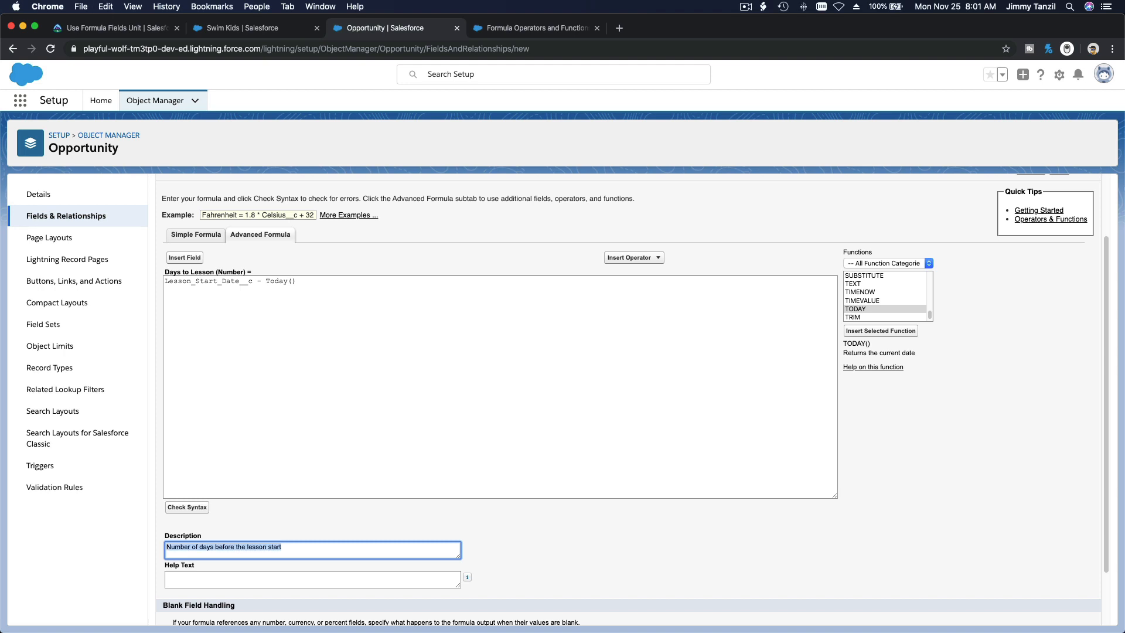
pyautogui.click(331, 580)
pyautogui.press('super+v')
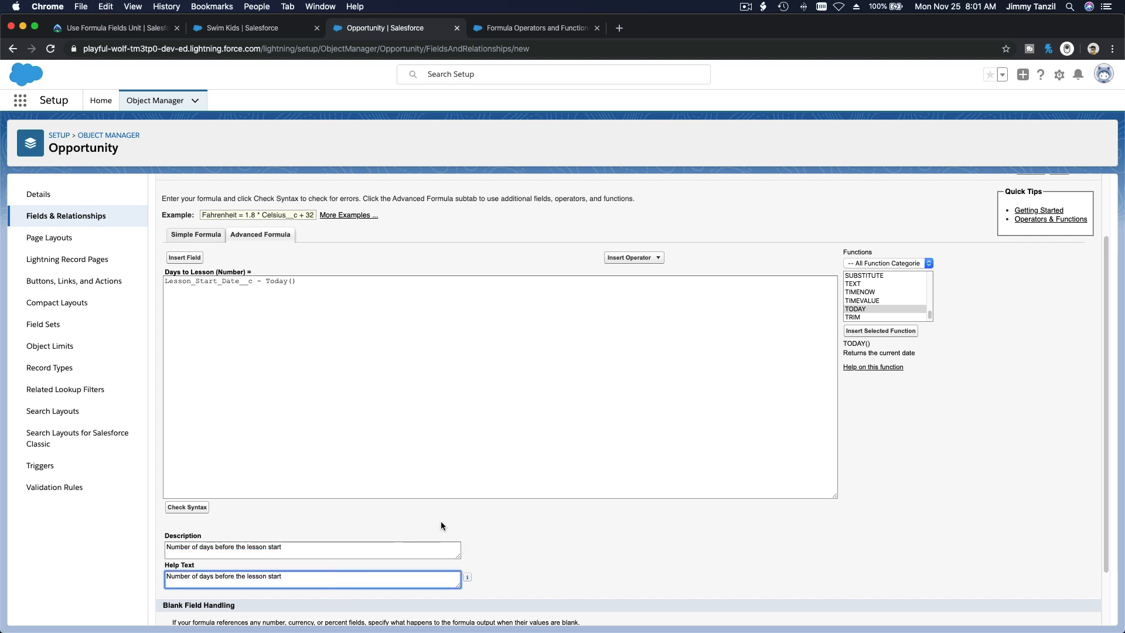
pyautogui.click(475, 515)
# Step: Continue to field-level security, make the field visible to all profiles, and proceed to the page layout selection
pyautogui.scroll(-2, 920, 434)
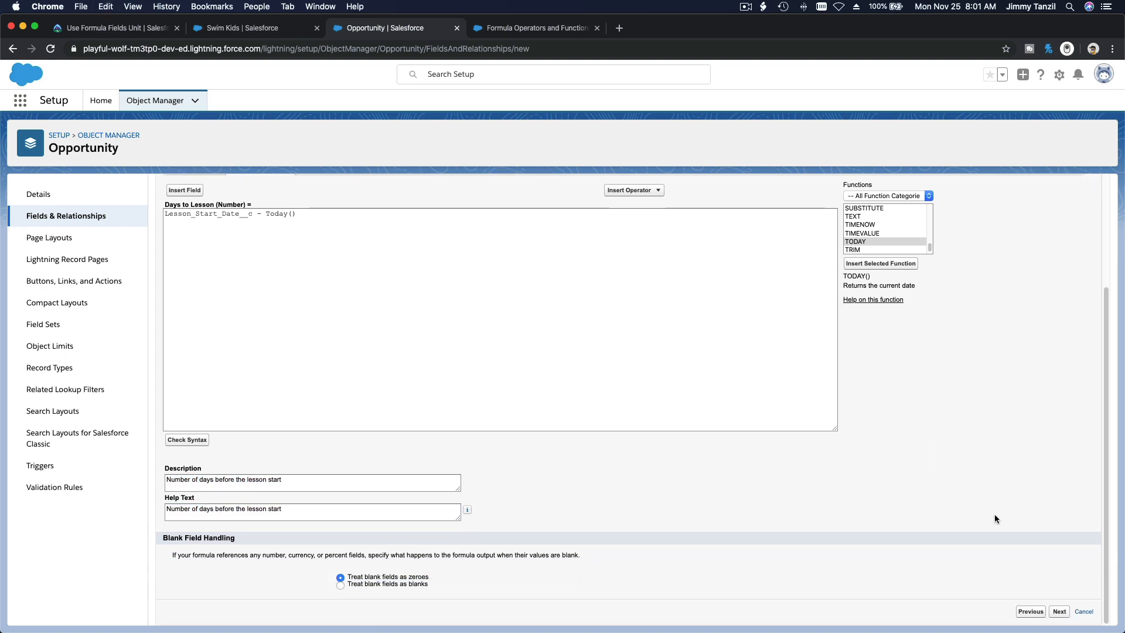
pyautogui.click(1059, 611)
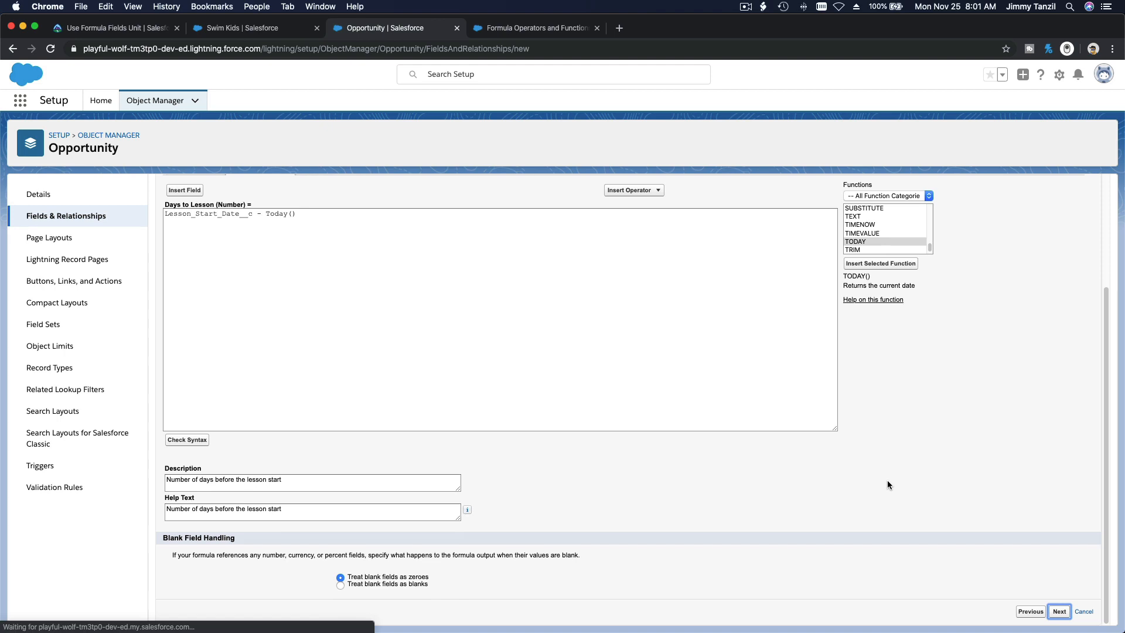
pyautogui.click(800, 347)
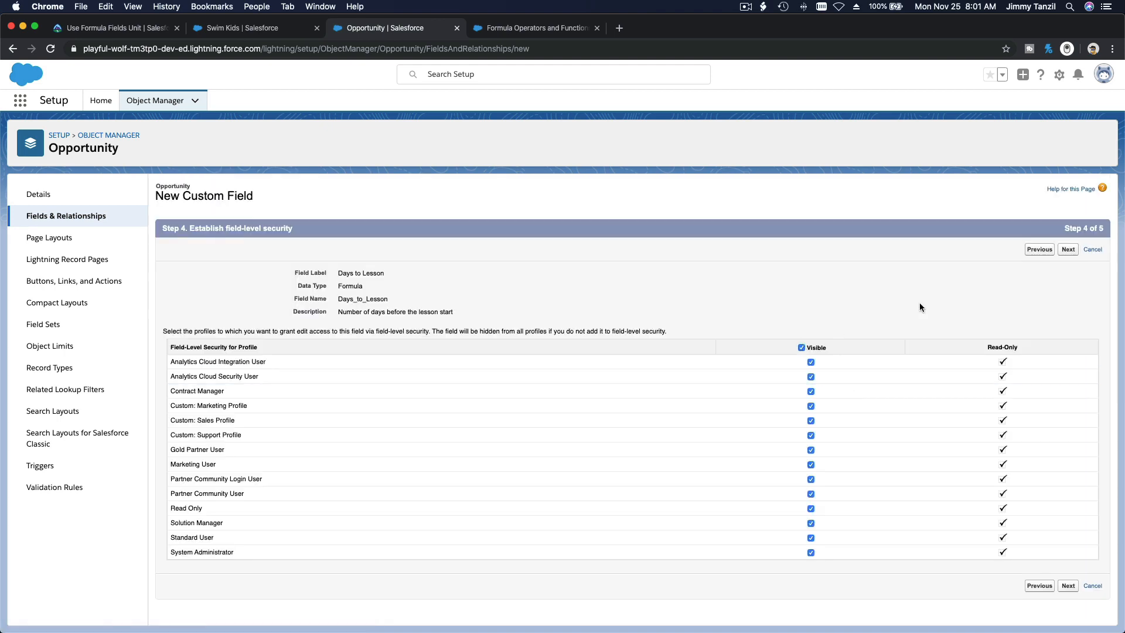
pyautogui.click(1067, 253)
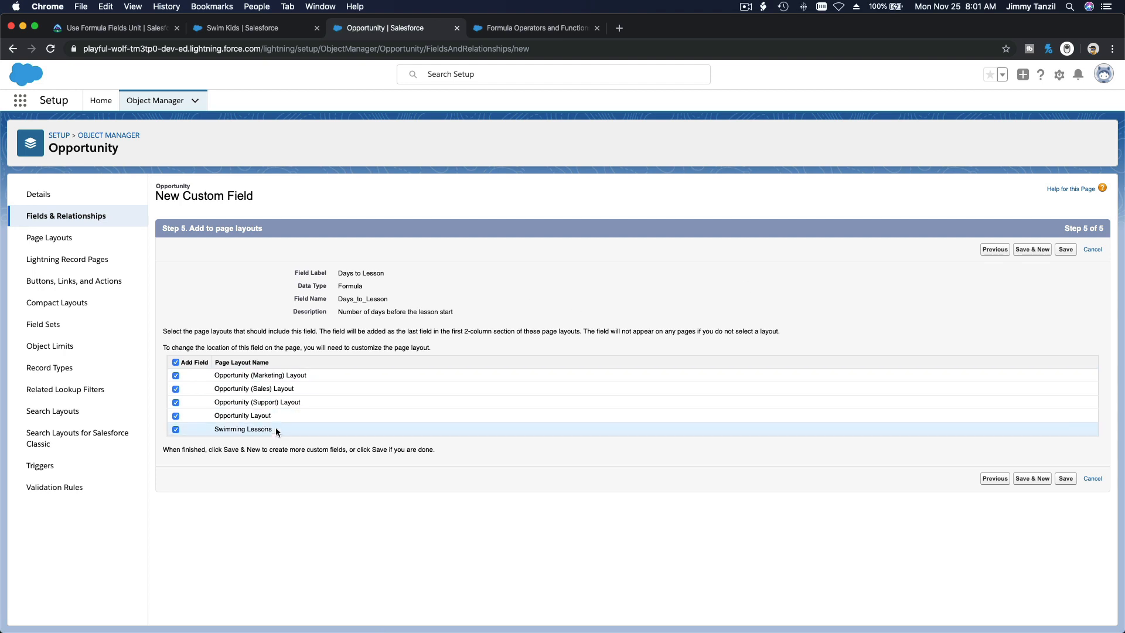
# Step: Add the field only to the Swimming Lessons page layout and save it
pyautogui.click(175, 363)
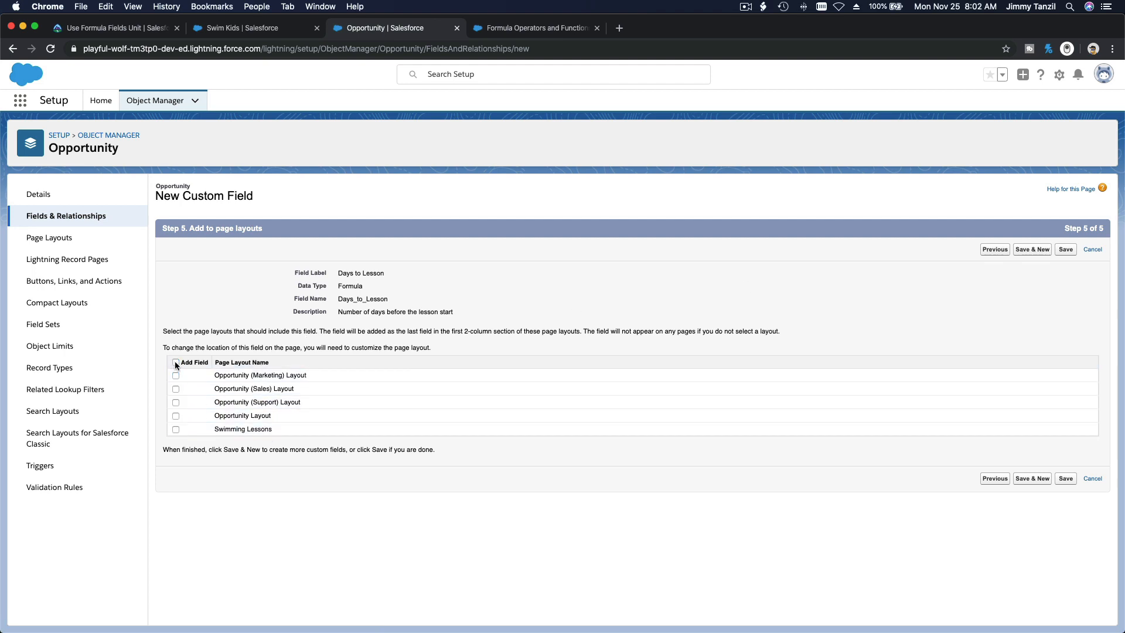
pyautogui.click(176, 430)
pyautogui.click(1065, 250)
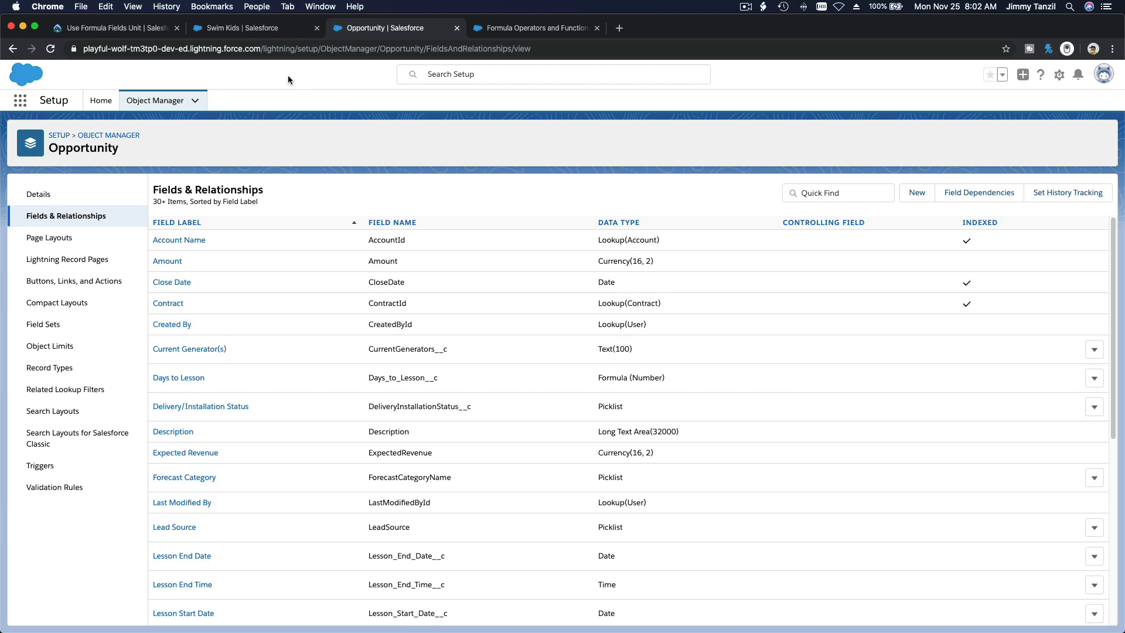
# Step: Reload the Swim Kids opportunity record and examine the Days to Lesson field in its details
pyautogui.click(254, 35)
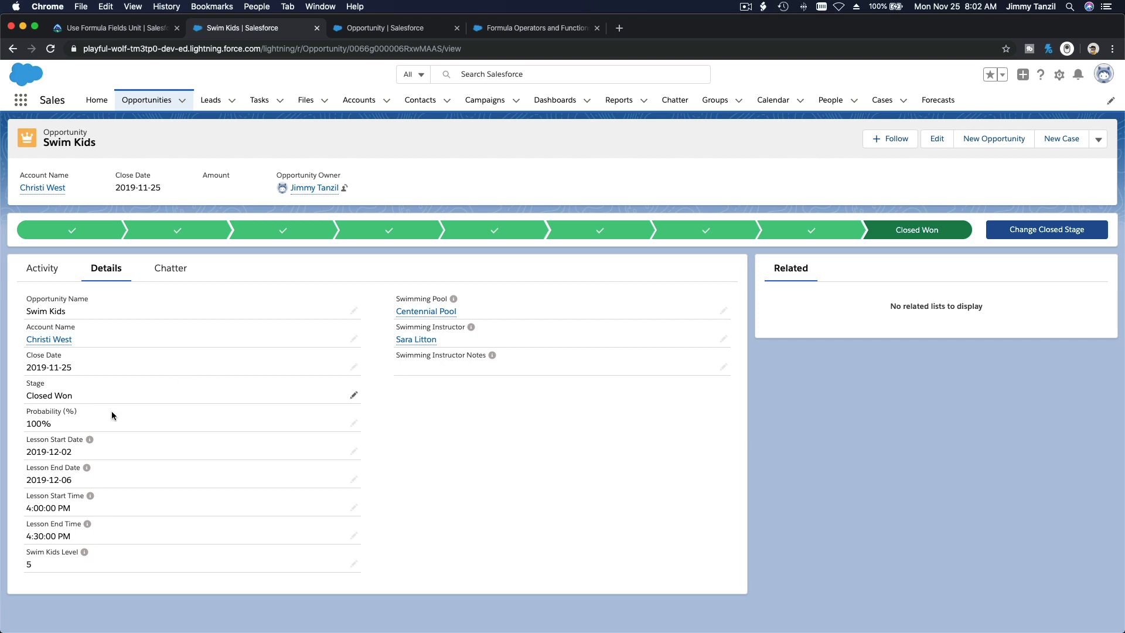
pyautogui.click(51, 49)
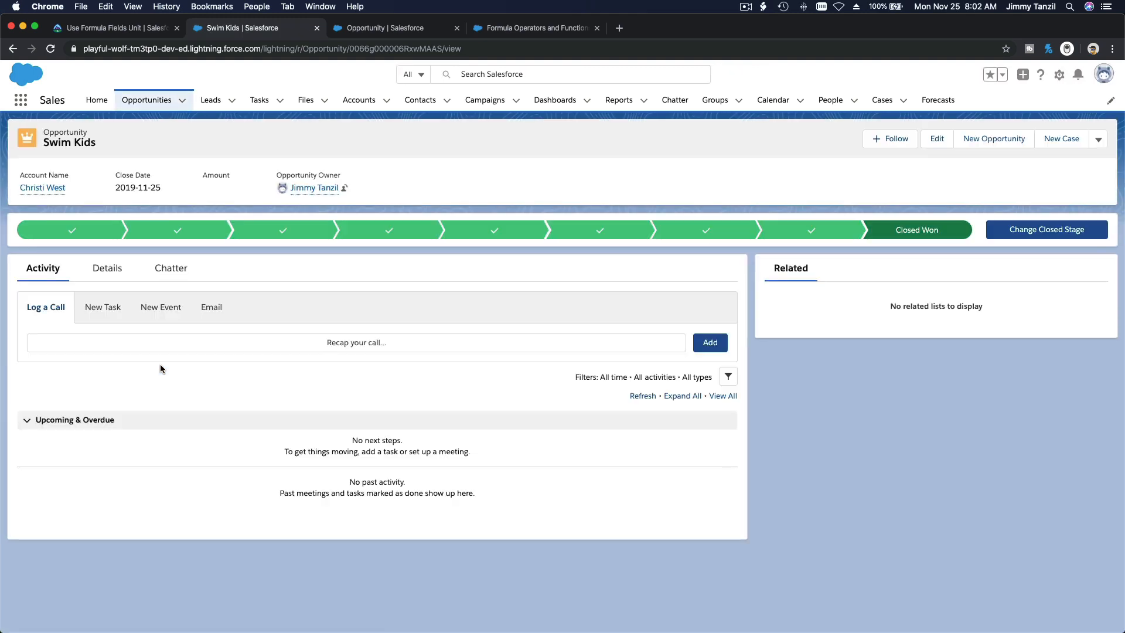
pyautogui.click(107, 275)
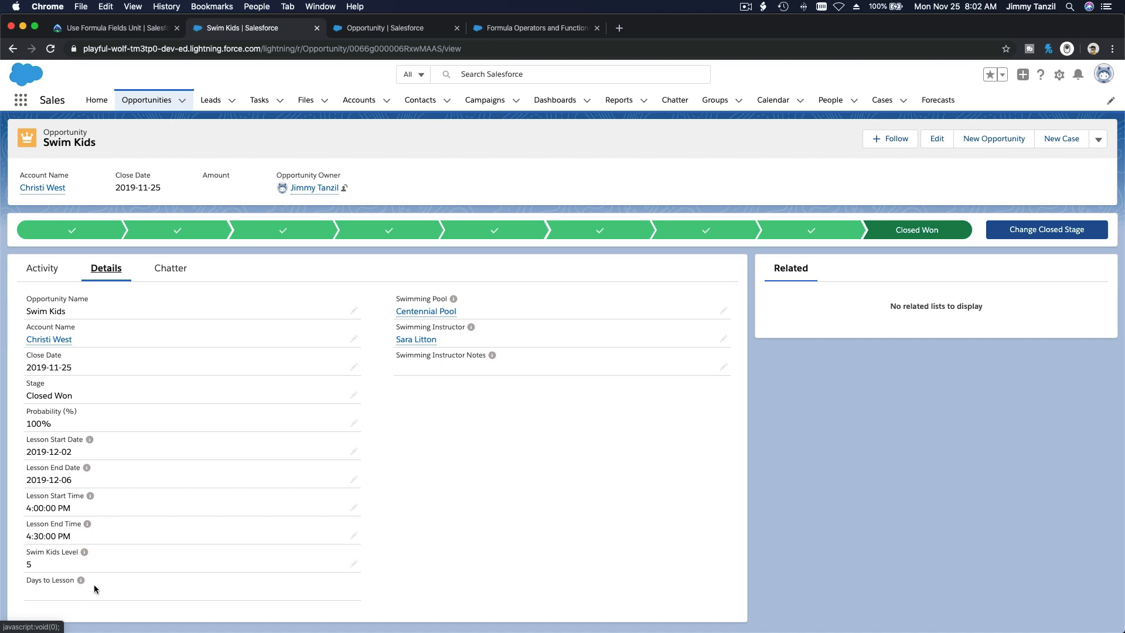
pyautogui.moveTo(78, 582)
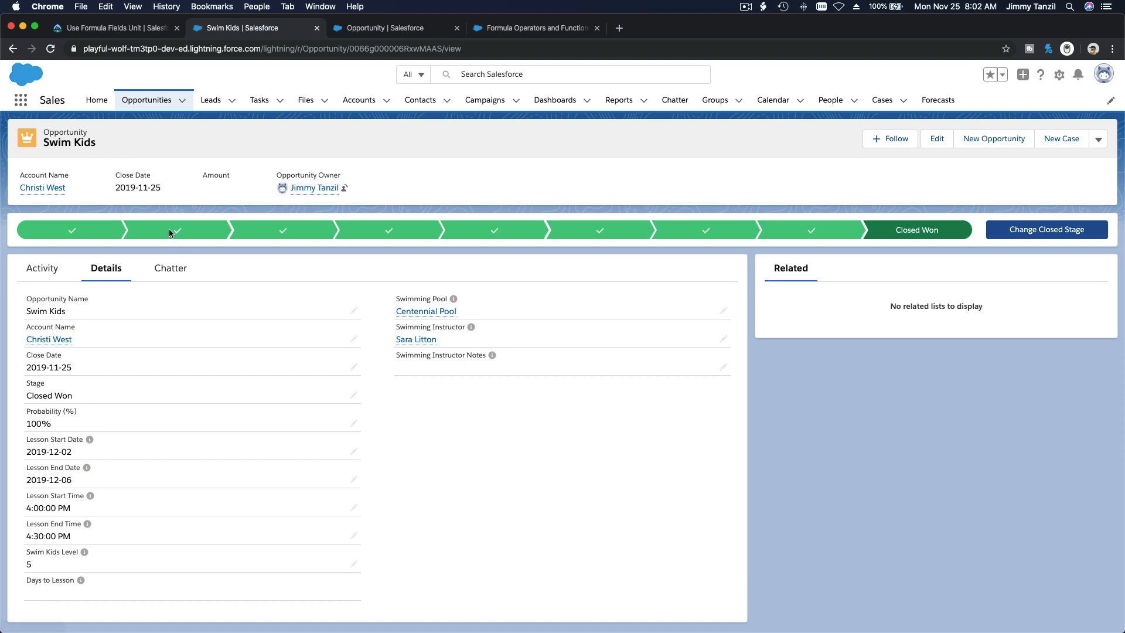
pyautogui.click(51, 49)
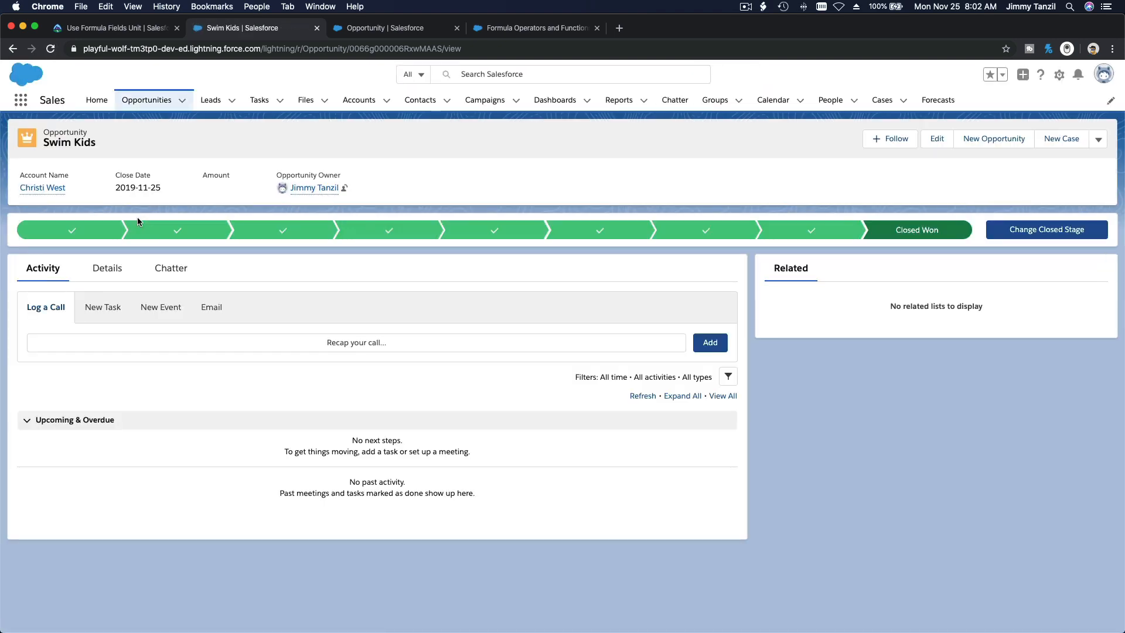
pyautogui.click(117, 271)
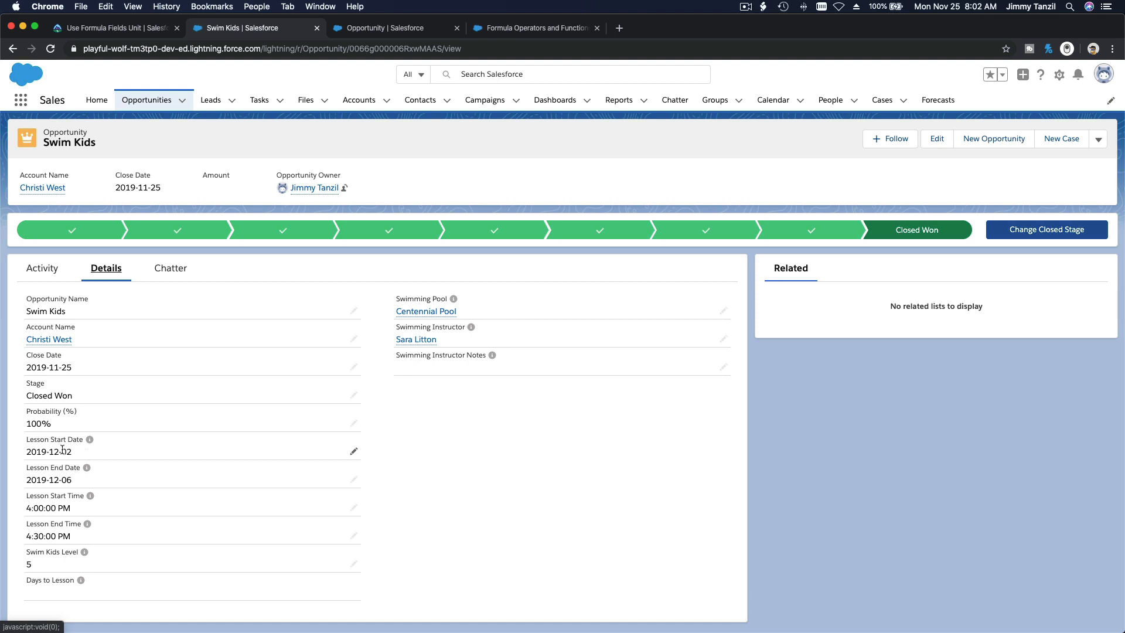
pyautogui.moveTo(80, 585)
# Step: Open the All Opportunities list view of the Opportunities object
pyautogui.click(149, 105)
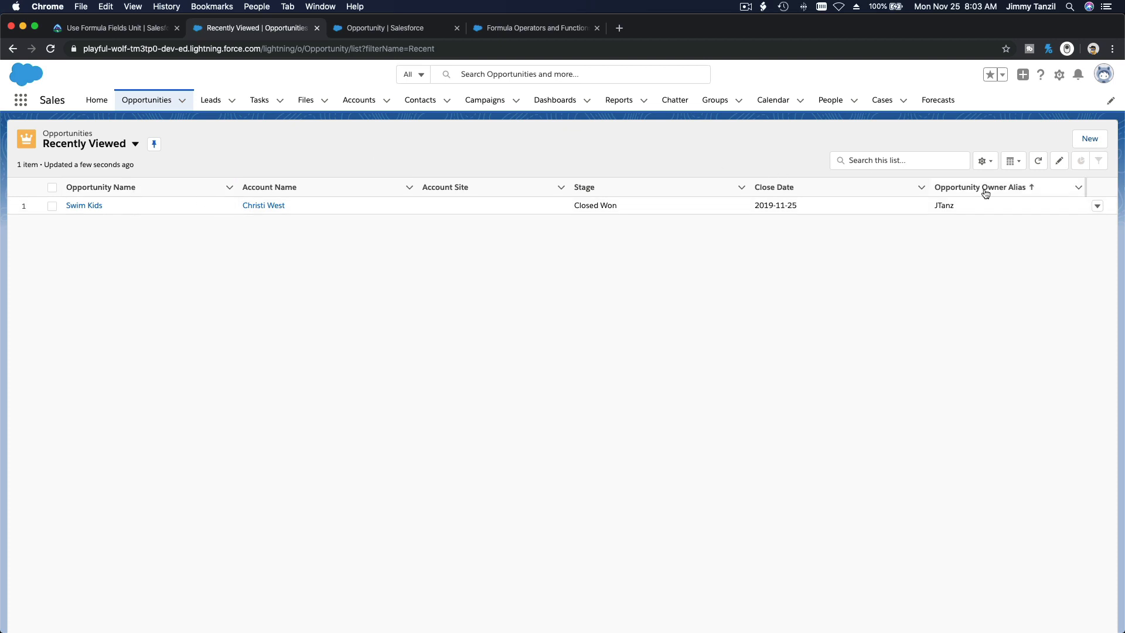
pyautogui.click(984, 161)
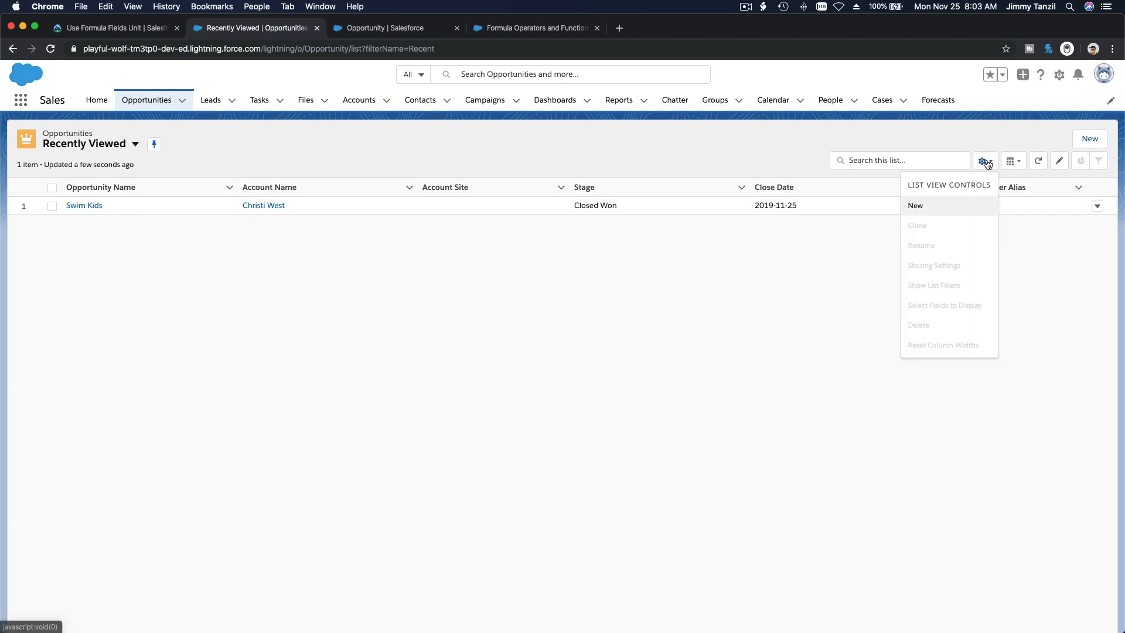
pyautogui.click(1024, 225)
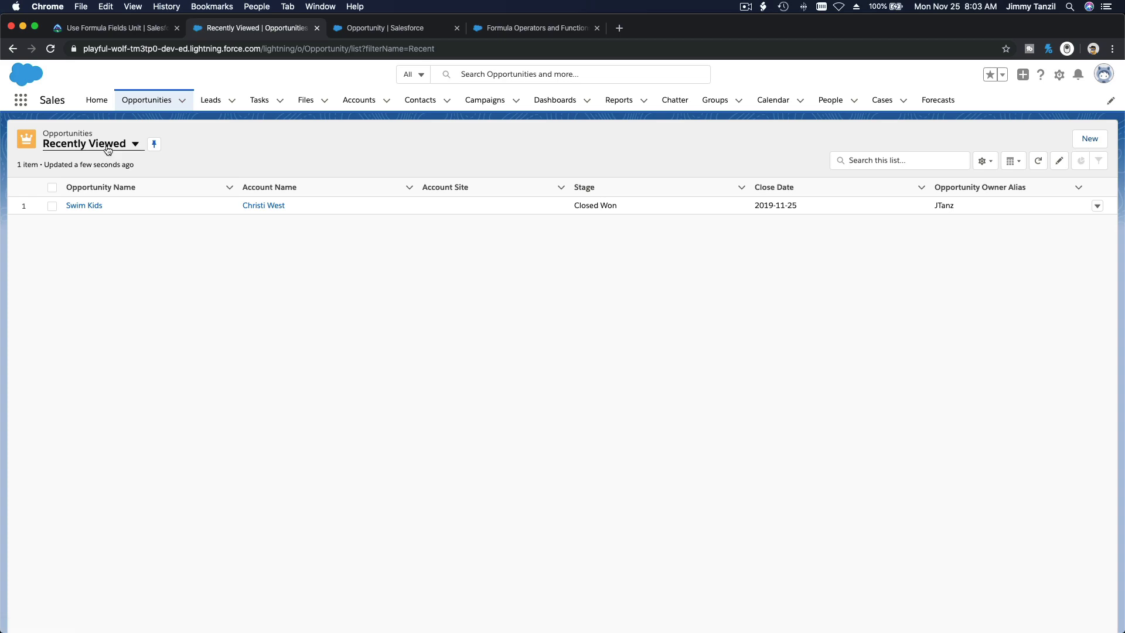
pyautogui.click(135, 144)
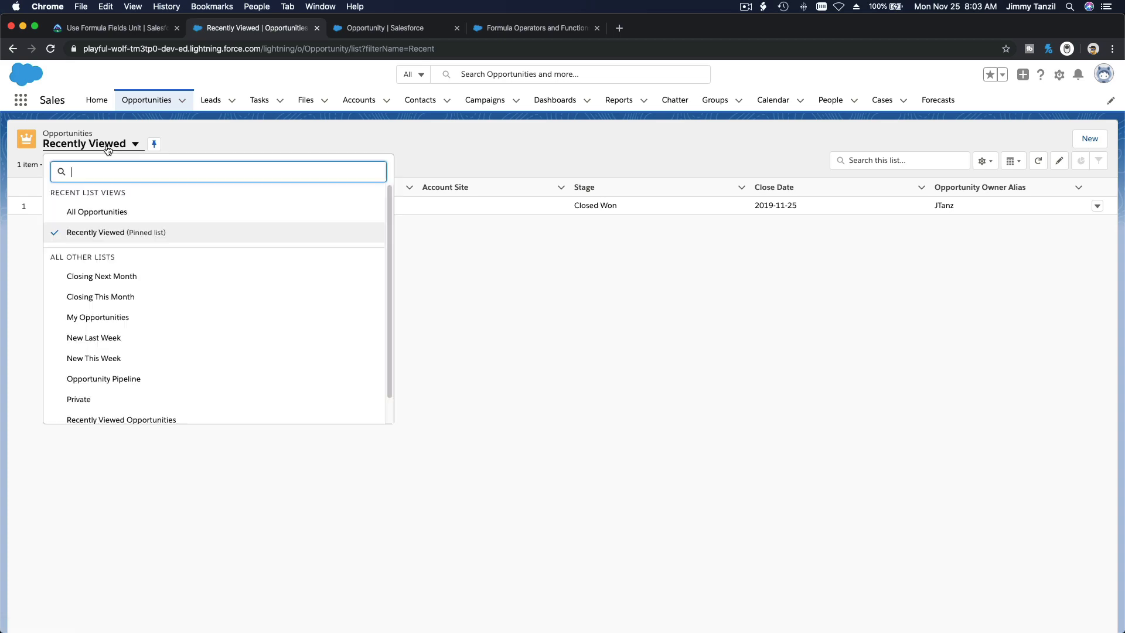
pyautogui.click(123, 214)
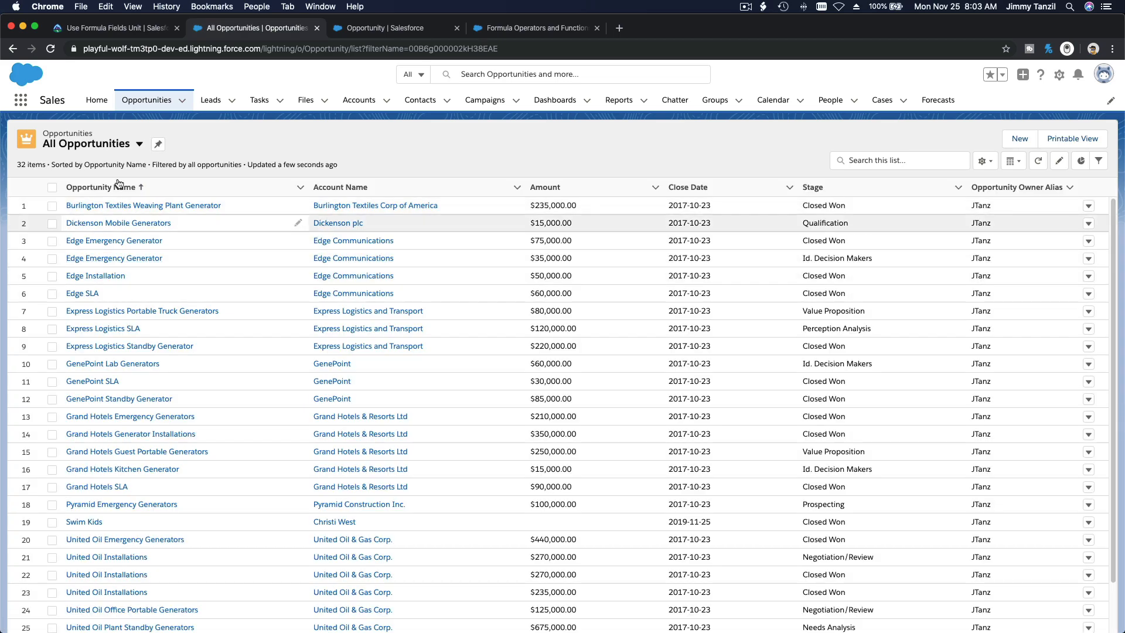
# Step: Create a new opportunity list view named "Upcoming Swimming Lesson" that all users can see
pyautogui.click(1008, 141)
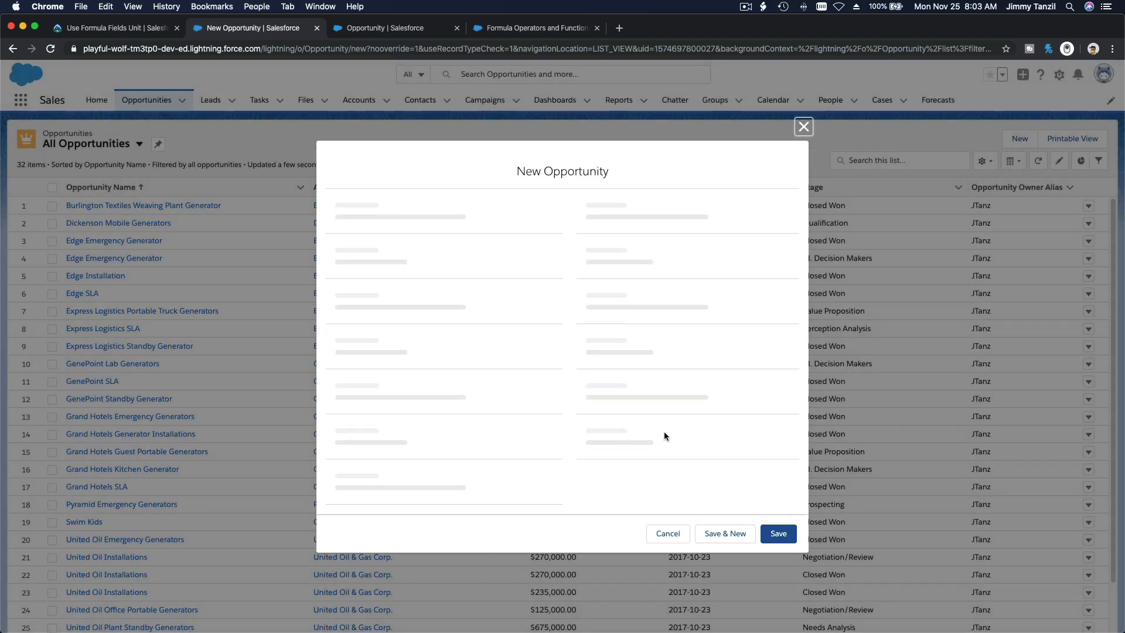
pyautogui.click(667, 585)
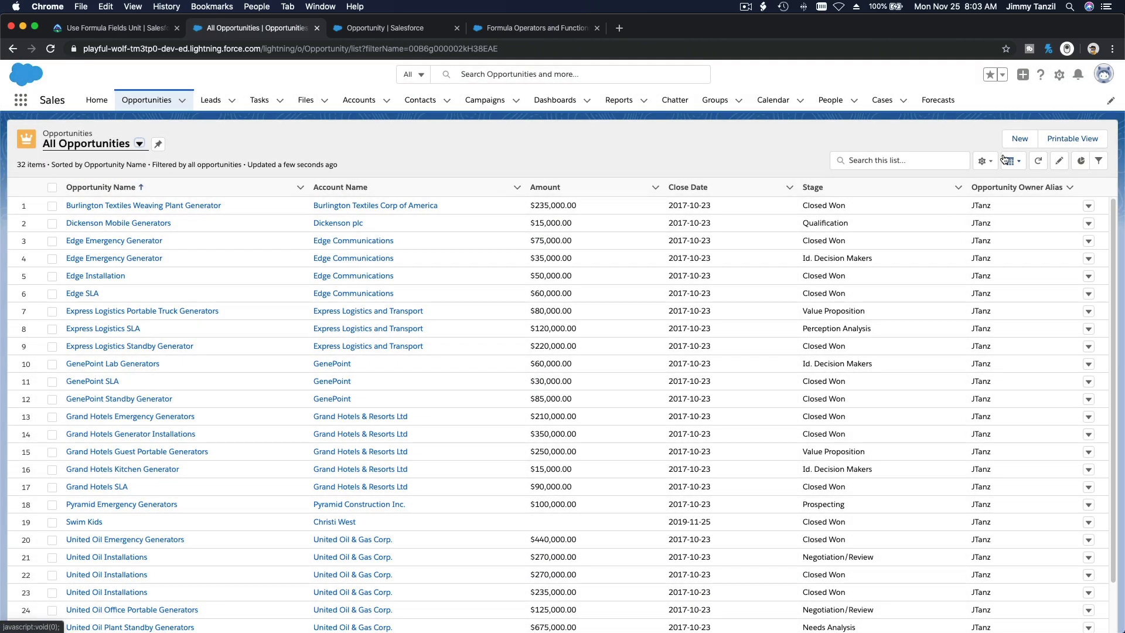
pyautogui.click(986, 161)
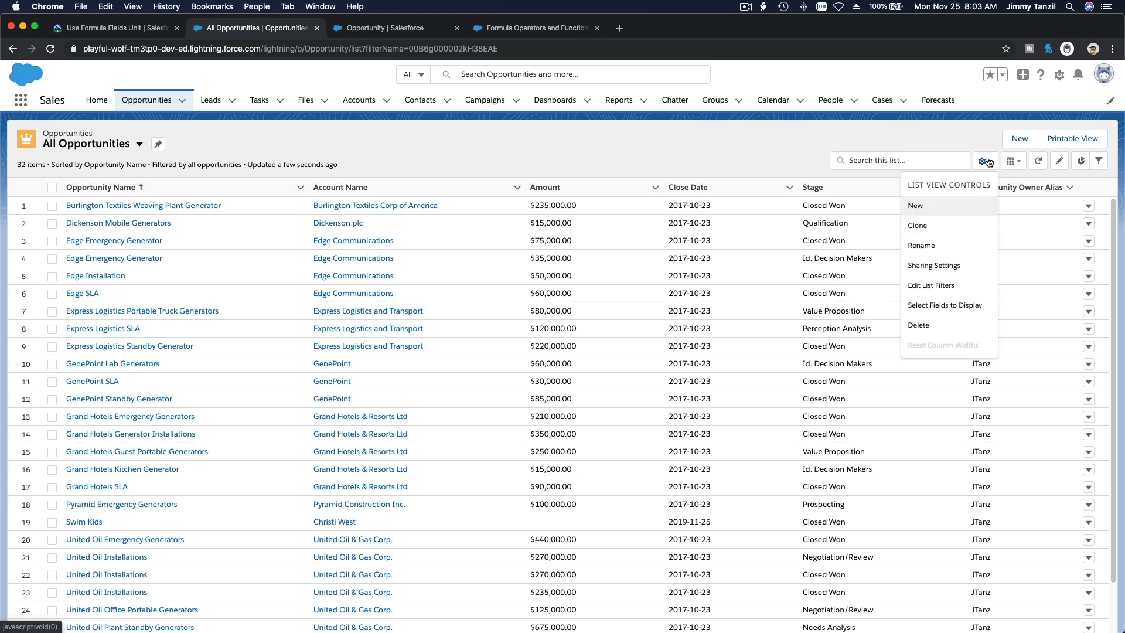
pyautogui.click(944, 204)
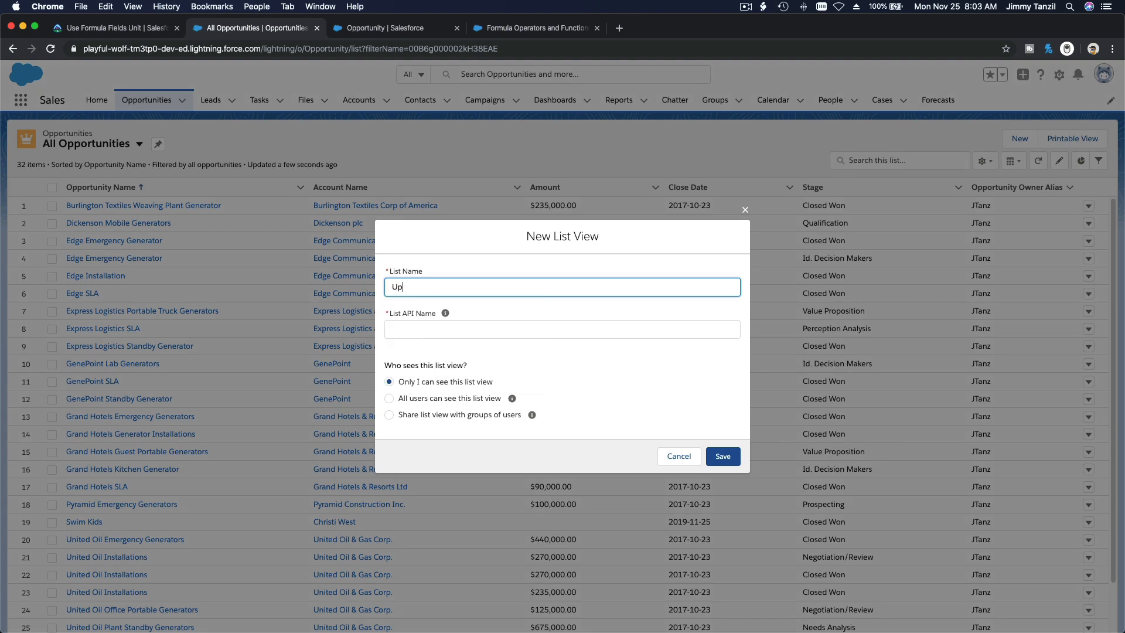
pyautogui.write('Upcoming Swimming Lesson')
pyautogui.press('Tab')
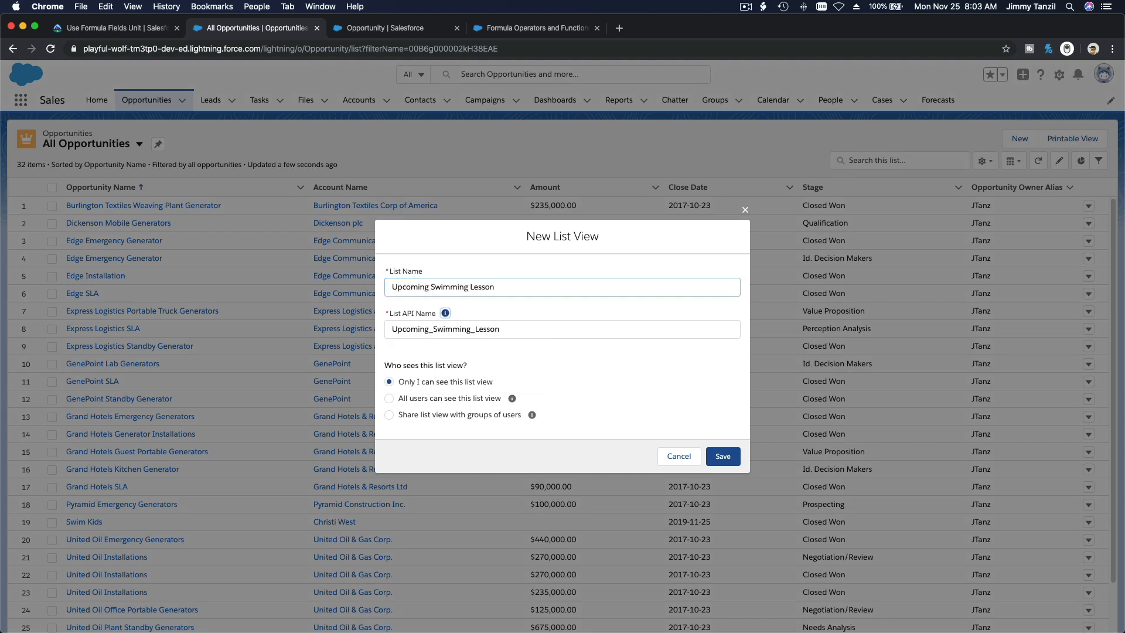
pyautogui.click(486, 401)
pyautogui.click(722, 456)
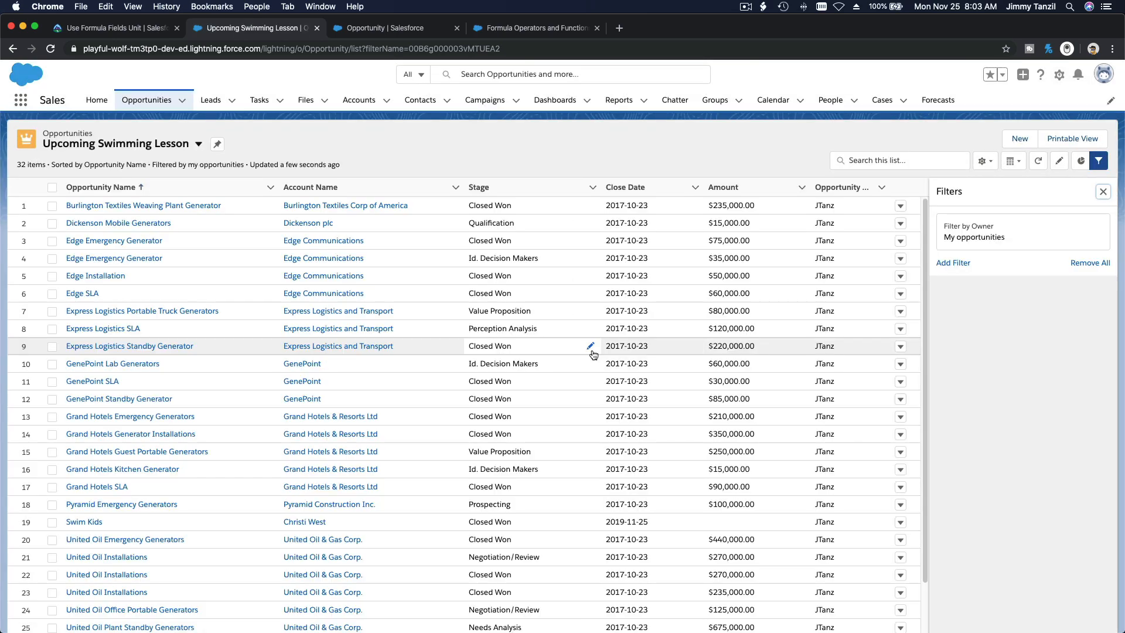
# Step: Set the owner filter of the Upcoming Swimming Lesson list view to All opportunities
pyautogui.click(972, 237)
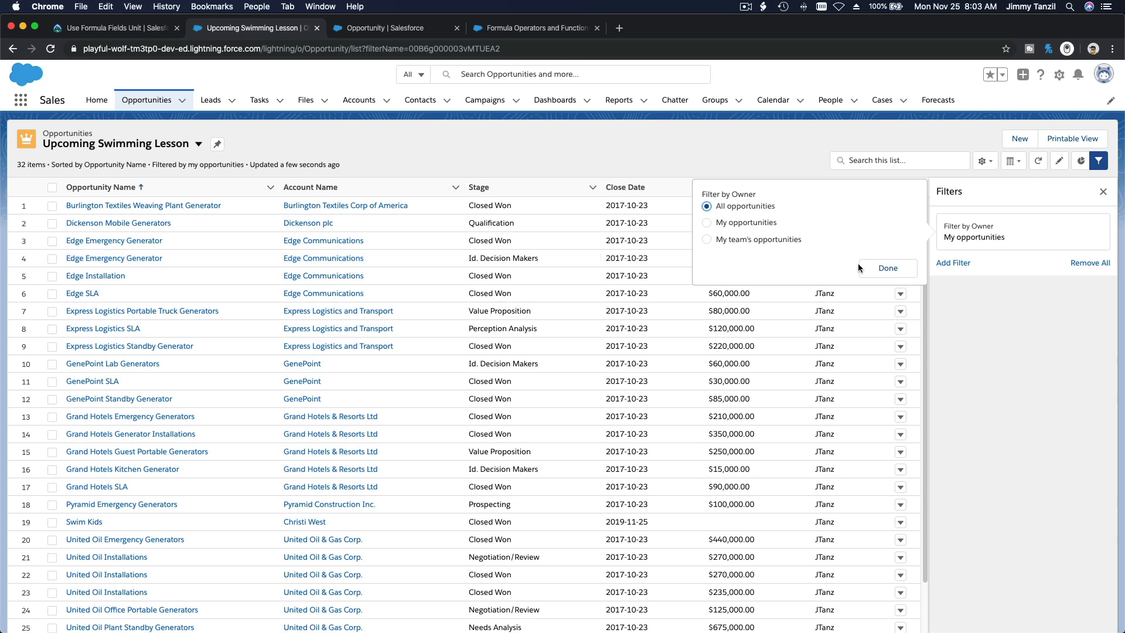
pyautogui.click(875, 269)
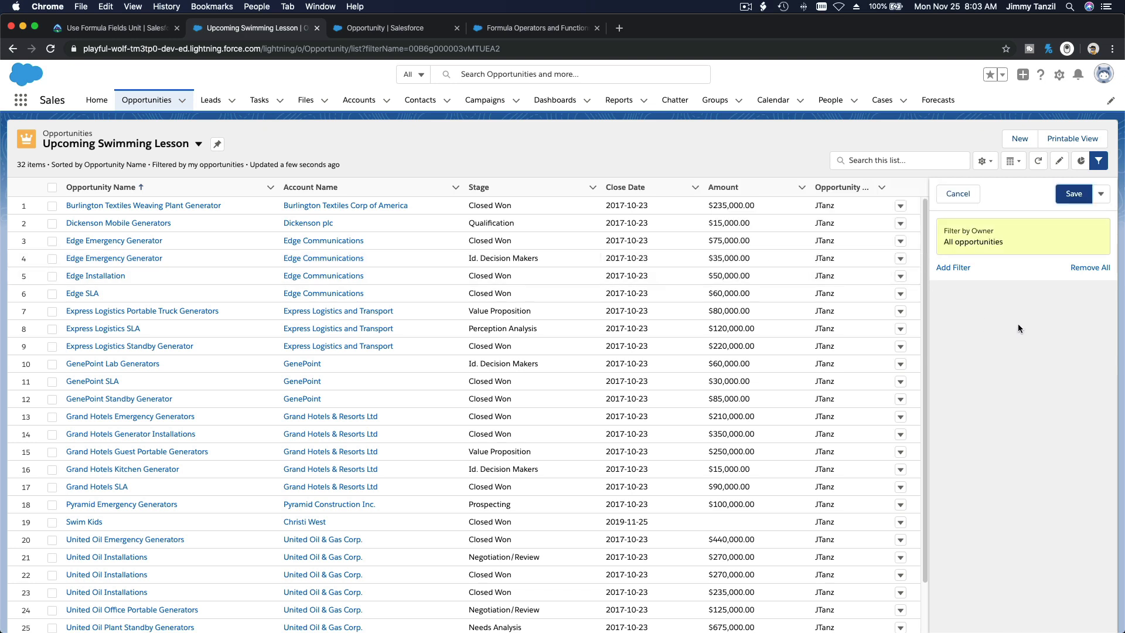
# Step: Add and save a filter for Lesson Start Date greater or equal Today on the Upcoming Swimming Lesson list view
pyautogui.click(953, 267)
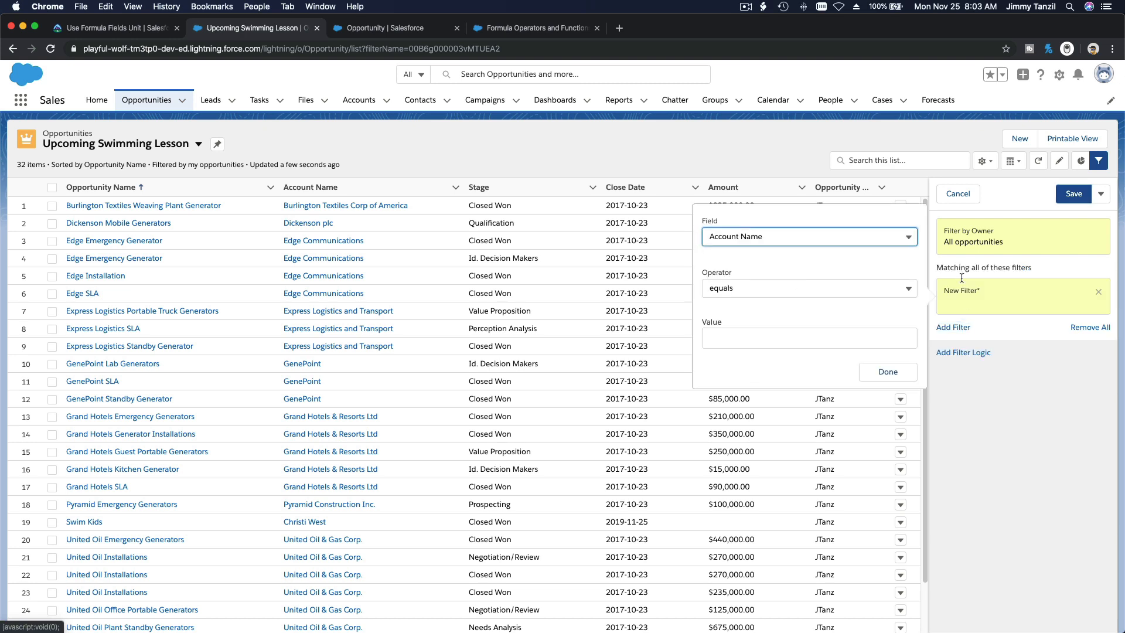
pyautogui.click(775, 237)
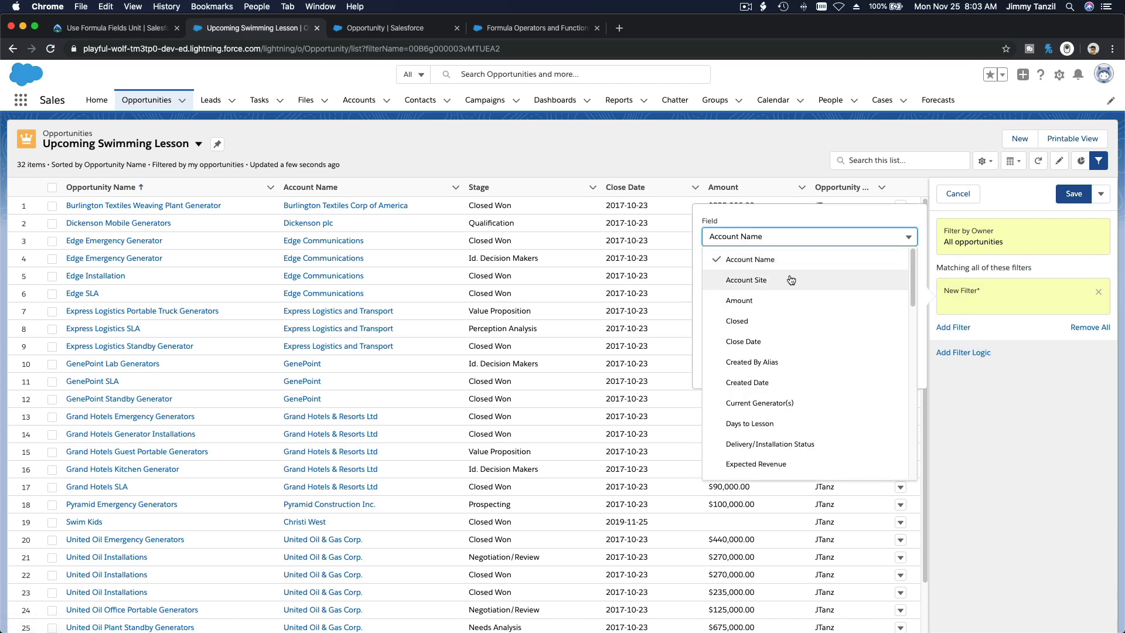
pyautogui.scroll(-5, 791, 280)
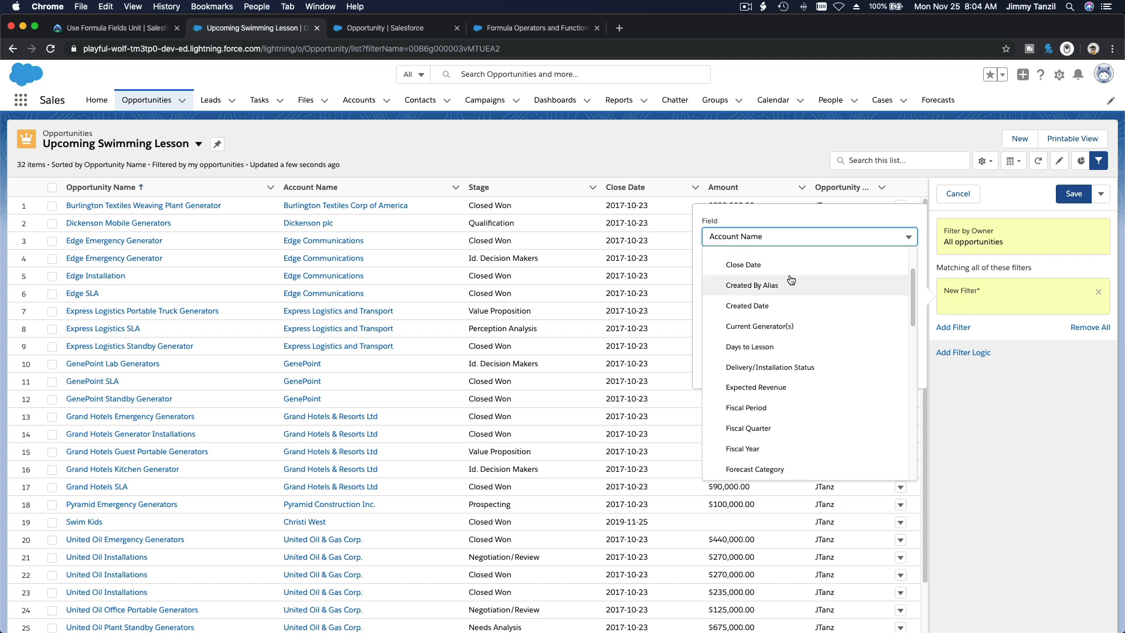
pyautogui.scroll(-1, 791, 280)
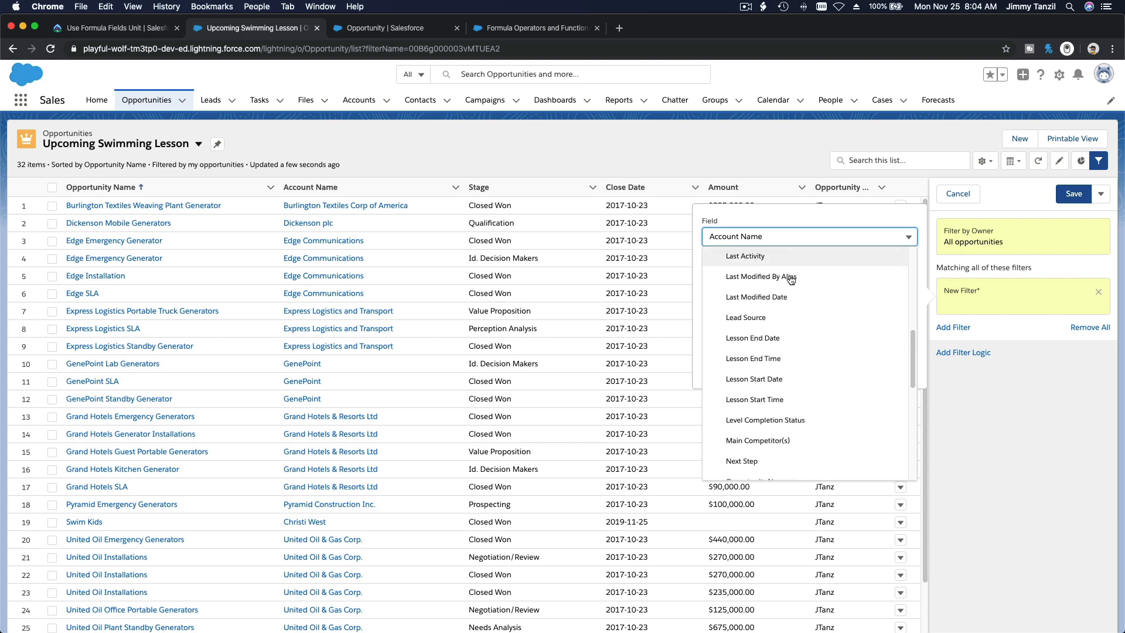
pyautogui.click(794, 380)
pyautogui.click(759, 287)
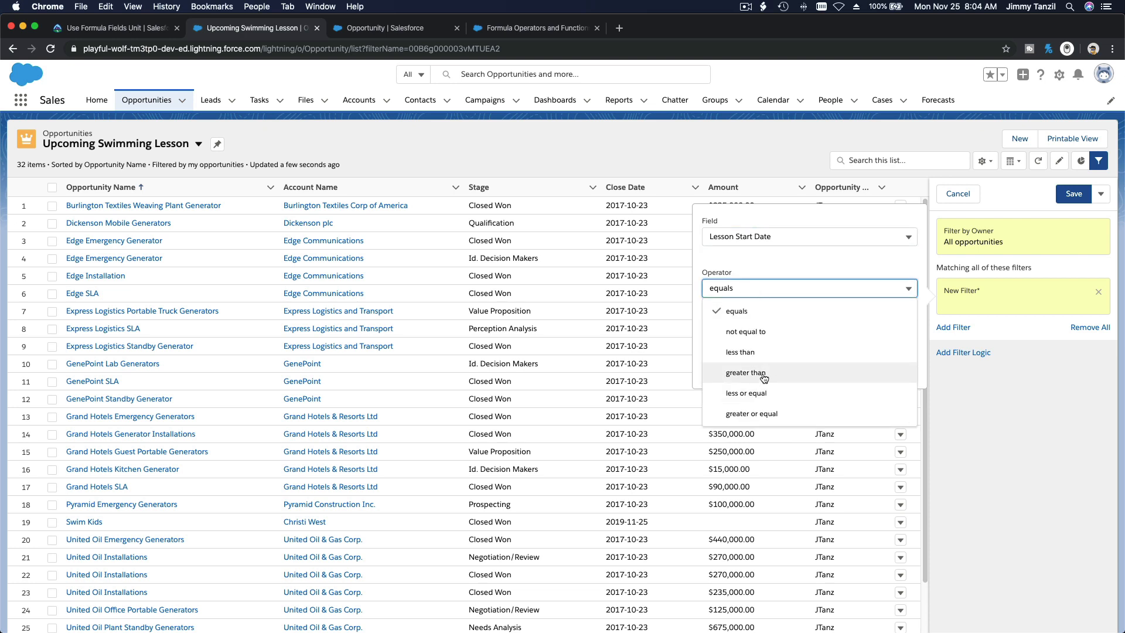
pyautogui.click(755, 413)
pyautogui.click(750, 342)
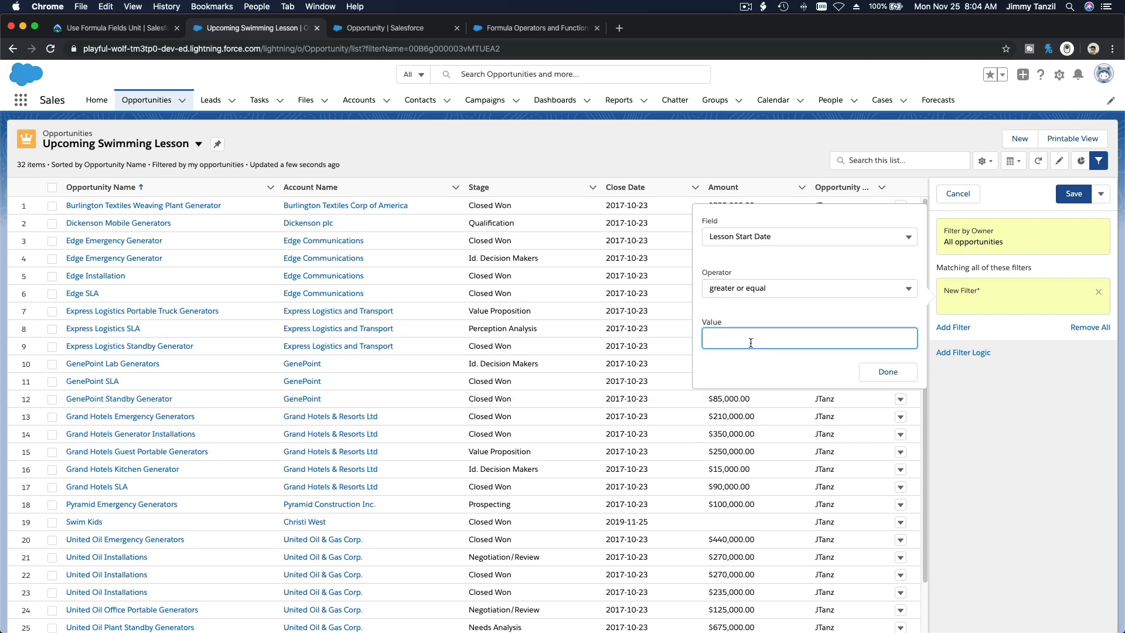
pyautogui.write('Today')
pyautogui.click(885, 370)
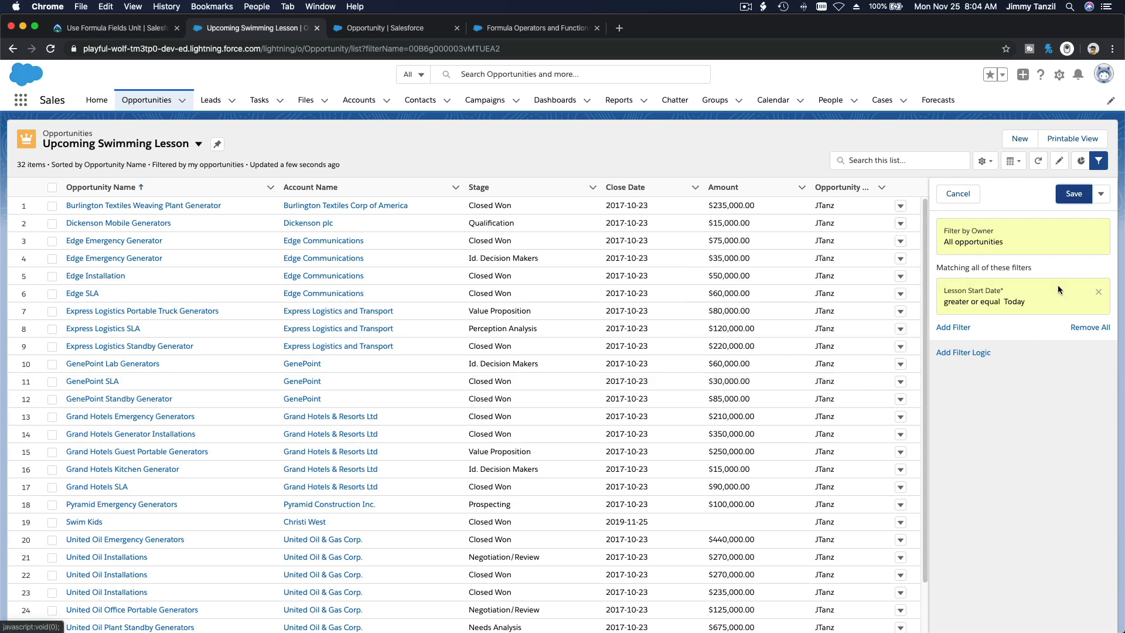
pyautogui.click(1074, 195)
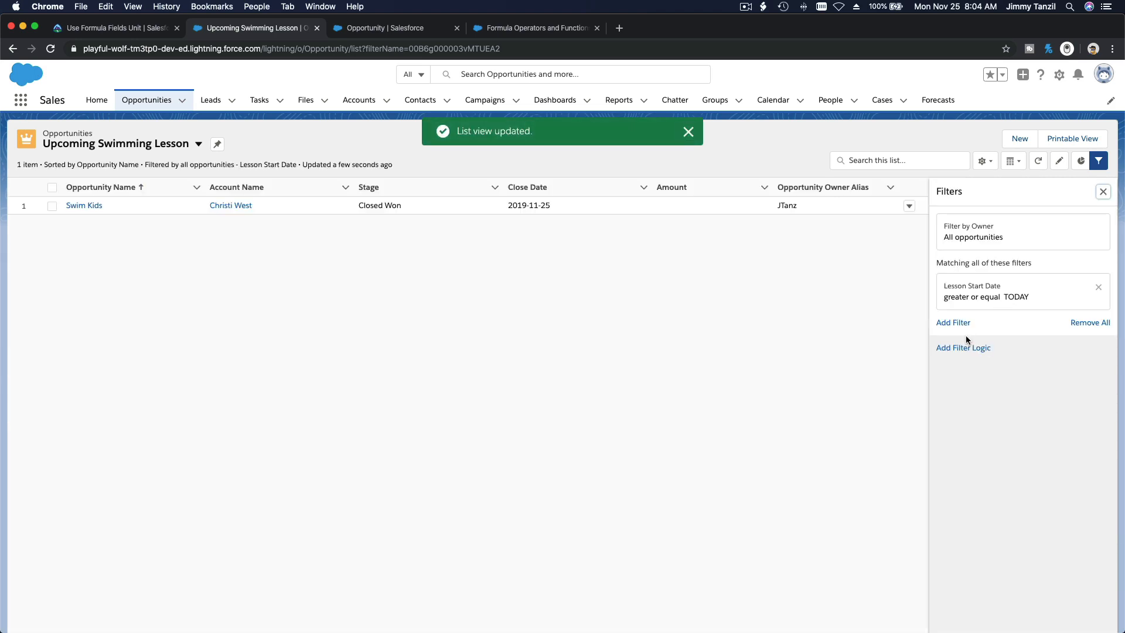
pyautogui.click(688, 132)
# Step: Add Days to Lesson to the visible fields of the Upcoming Swimming Lesson list view
pyautogui.click(985, 161)
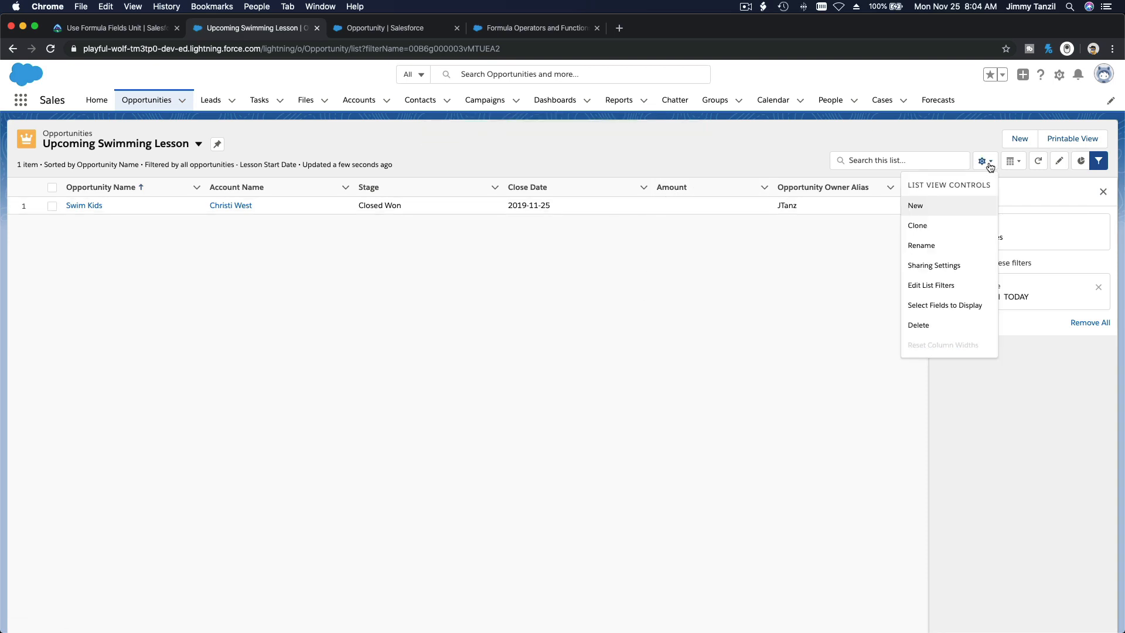
pyautogui.click(950, 312)
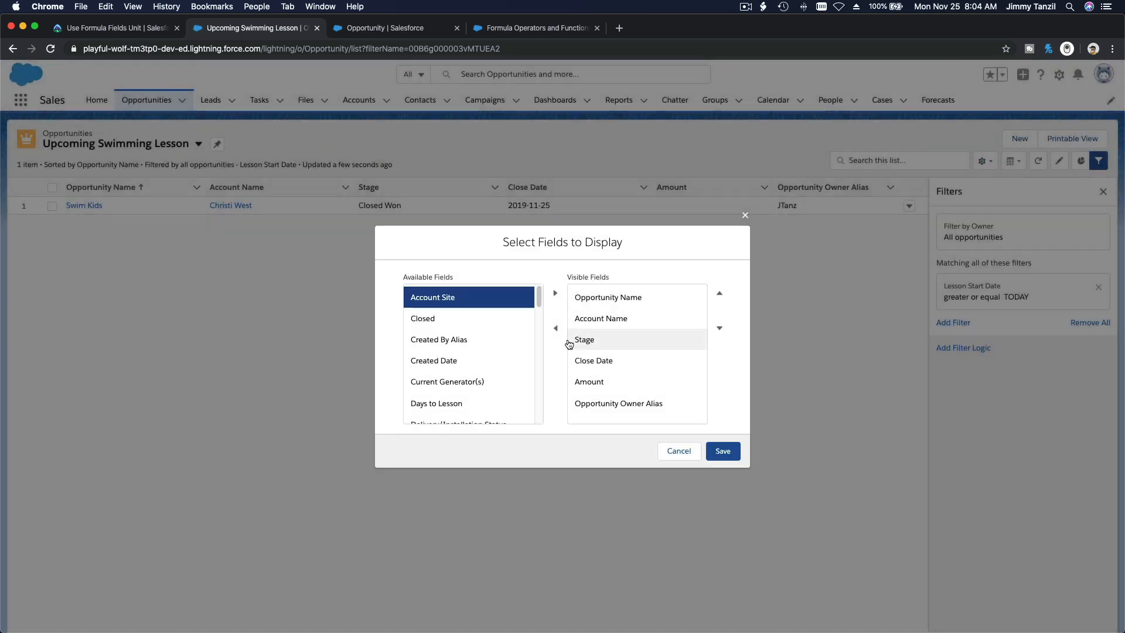
pyautogui.scroll(-1, 469, 328)
pyautogui.scroll(-2, 473, 329)
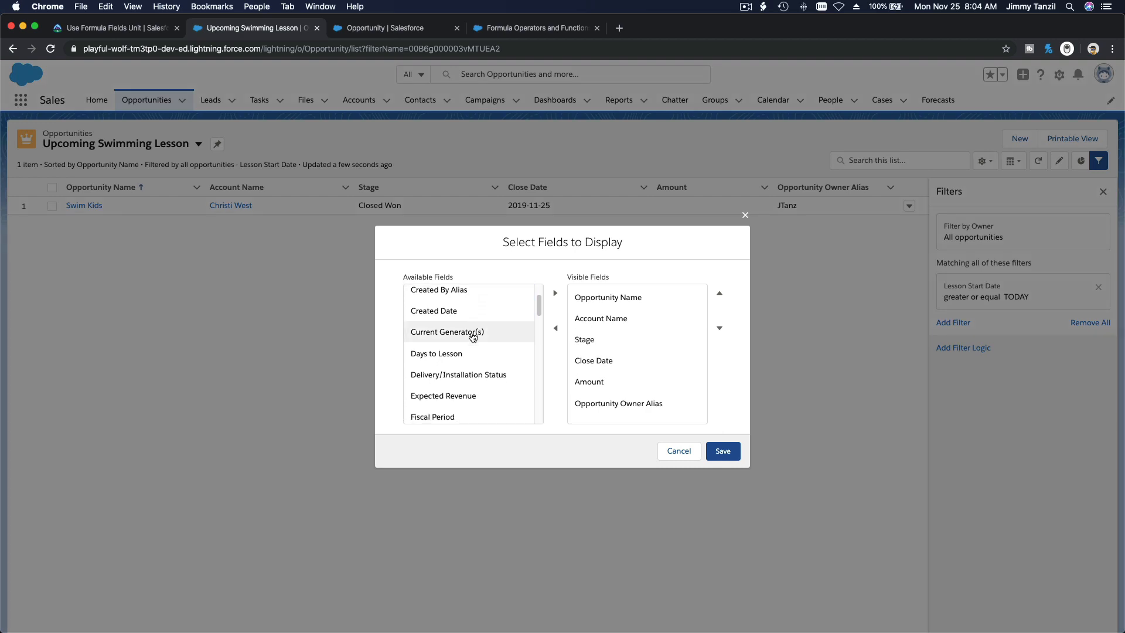
pyautogui.click(472, 353)
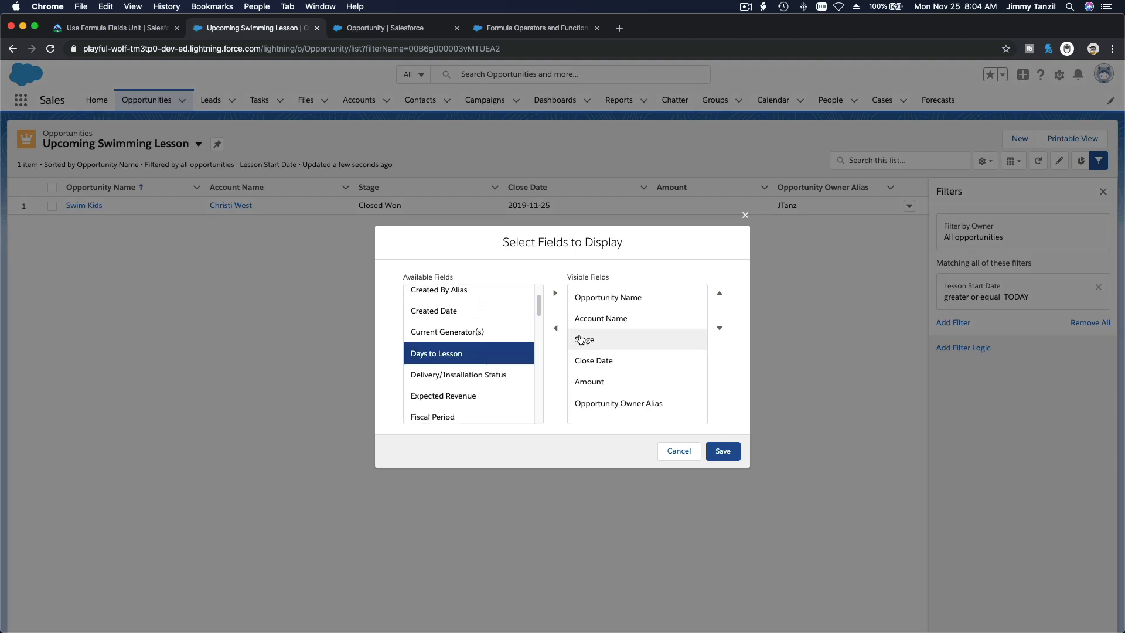
pyautogui.click(556, 296)
# Step: Remove Opportunity Owner Alias and Amount from the list view's visible fields and save the field selection
pyautogui.click(654, 406)
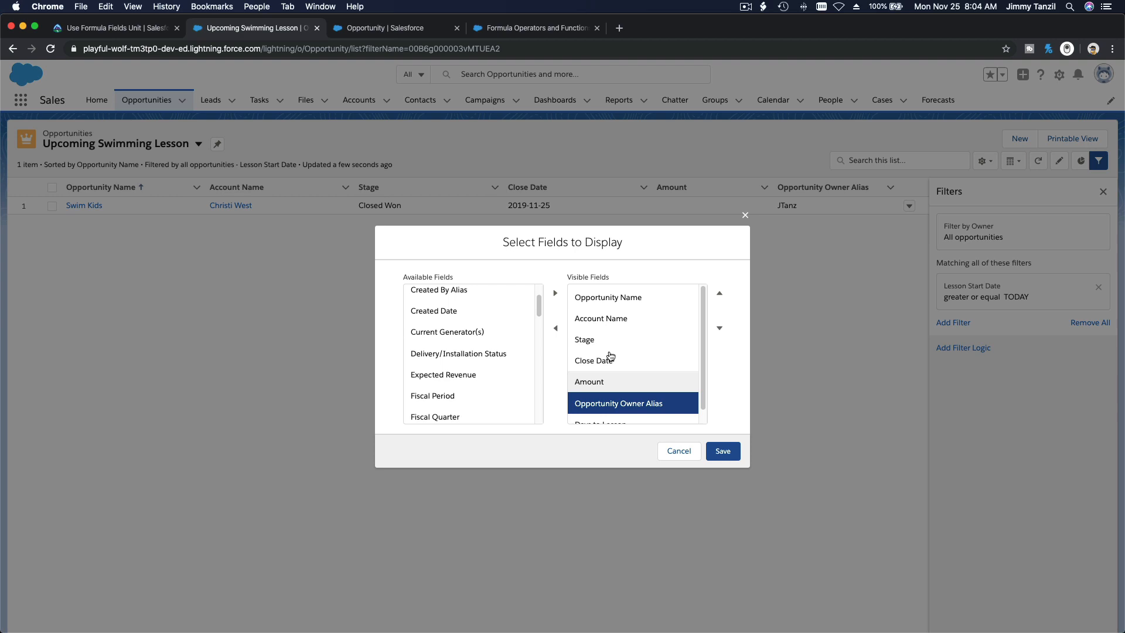
pyautogui.click(555, 328)
pyautogui.click(589, 381)
pyautogui.click(555, 328)
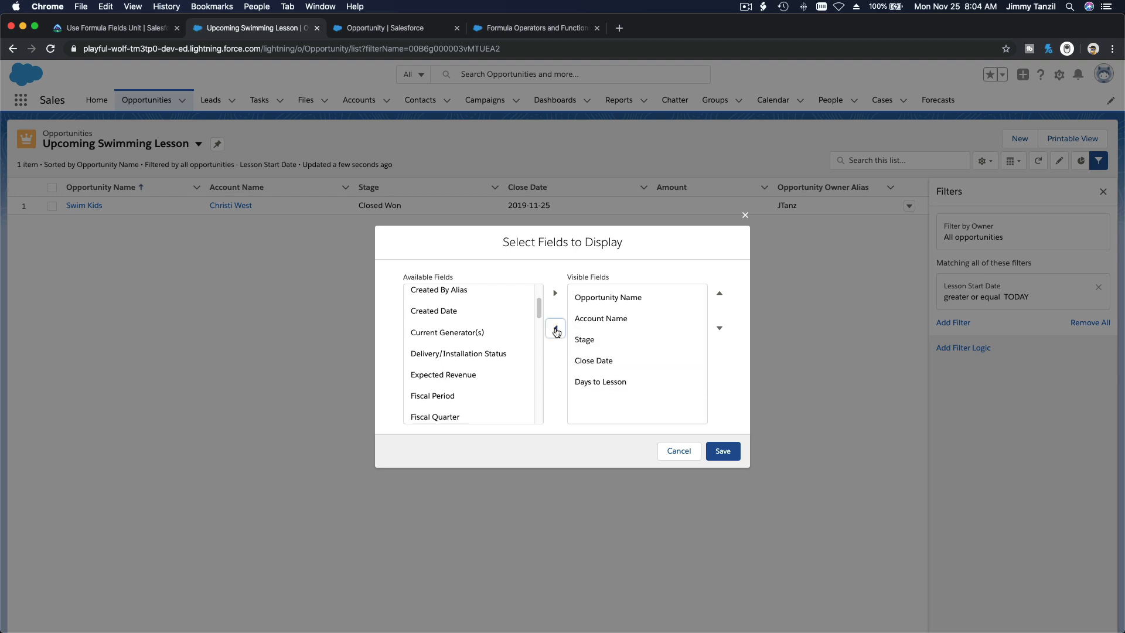
pyautogui.click(585, 342)
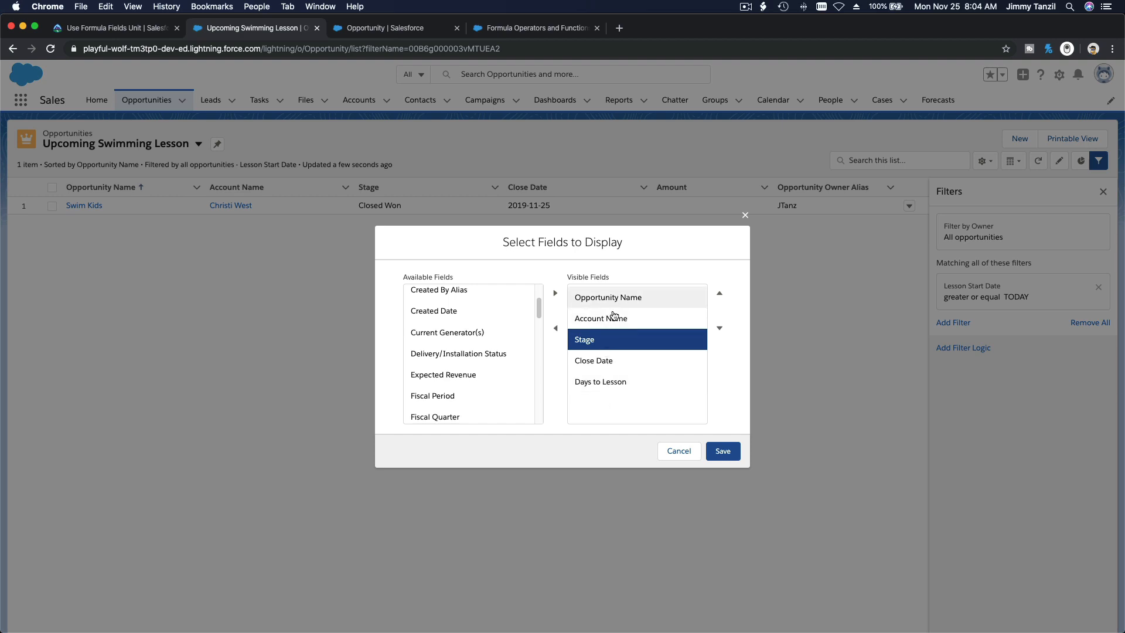
pyautogui.click(721, 450)
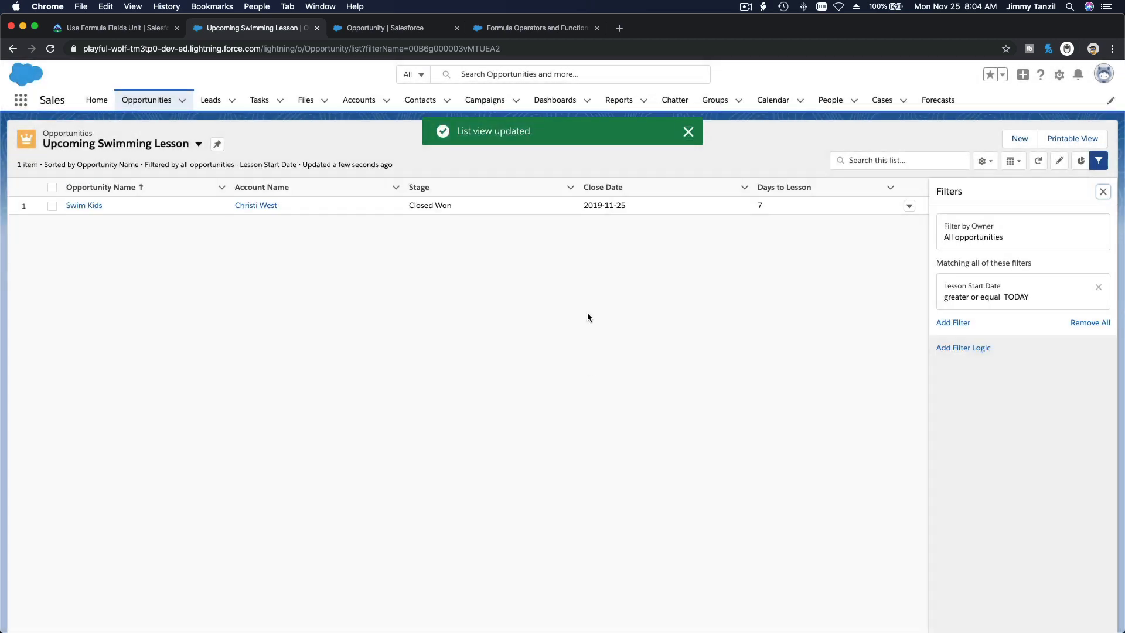
pyautogui.click(688, 135)
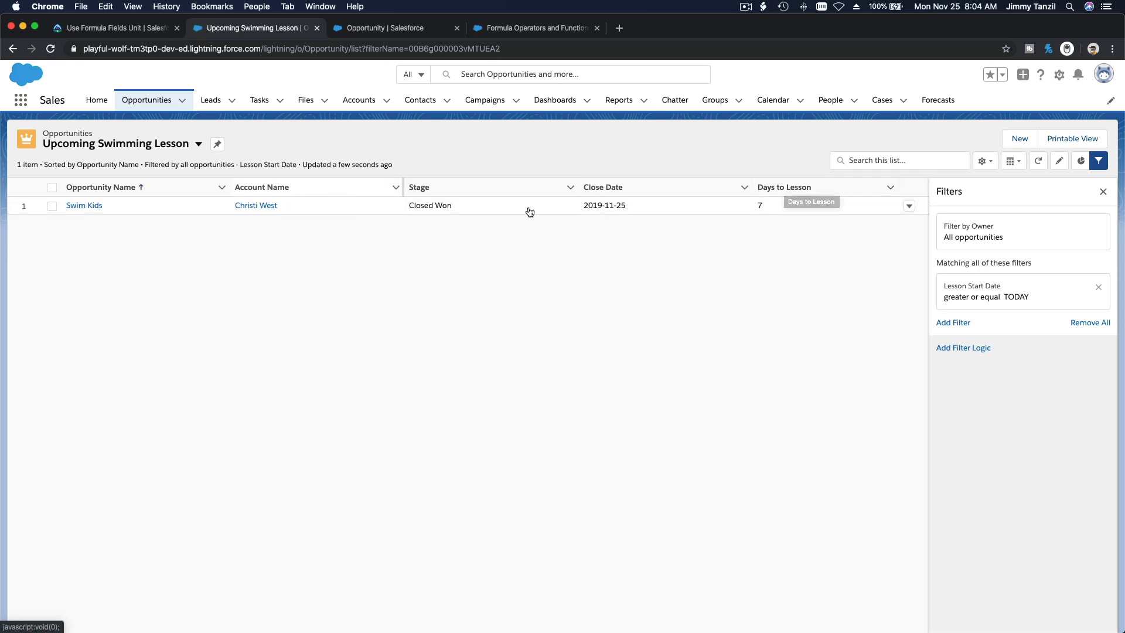
# Step: Reopen the list view's field selection and add Lesson Start Date and Lesson End Date to the visible fields
pyautogui.click(982, 161)
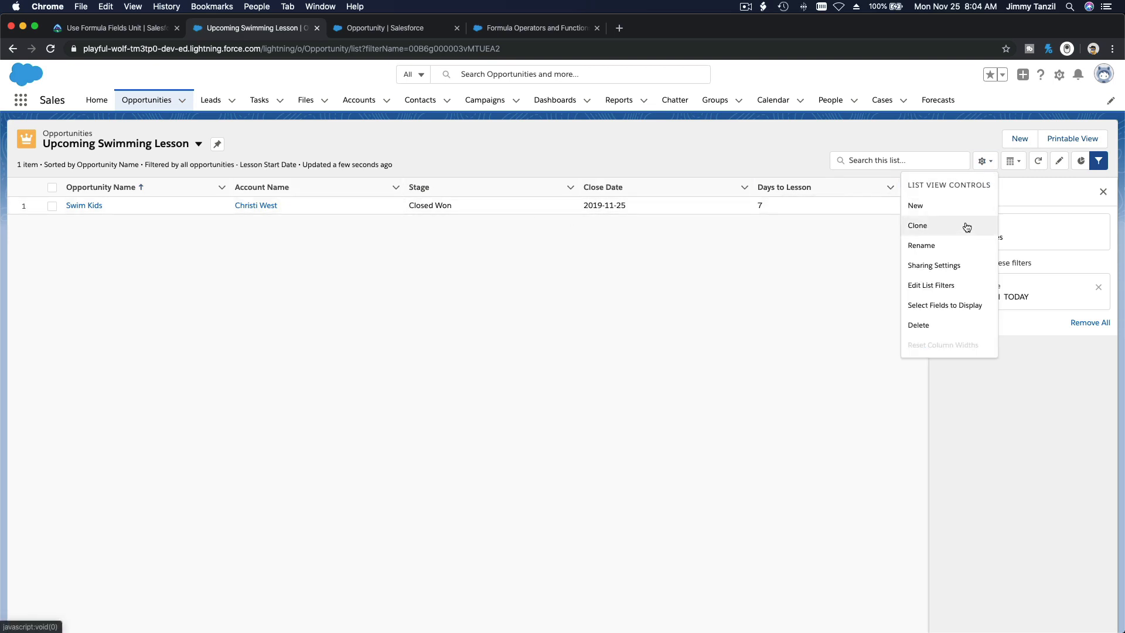
pyautogui.click(955, 304)
pyautogui.scroll(-5, 472, 392)
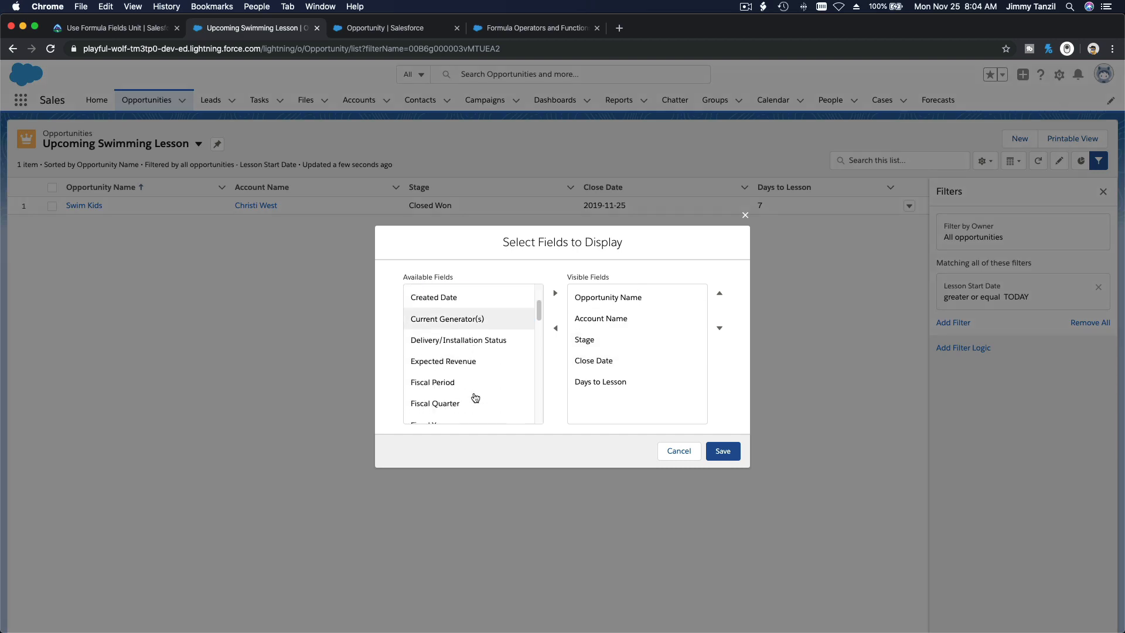
pyautogui.scroll(-4, 475, 393)
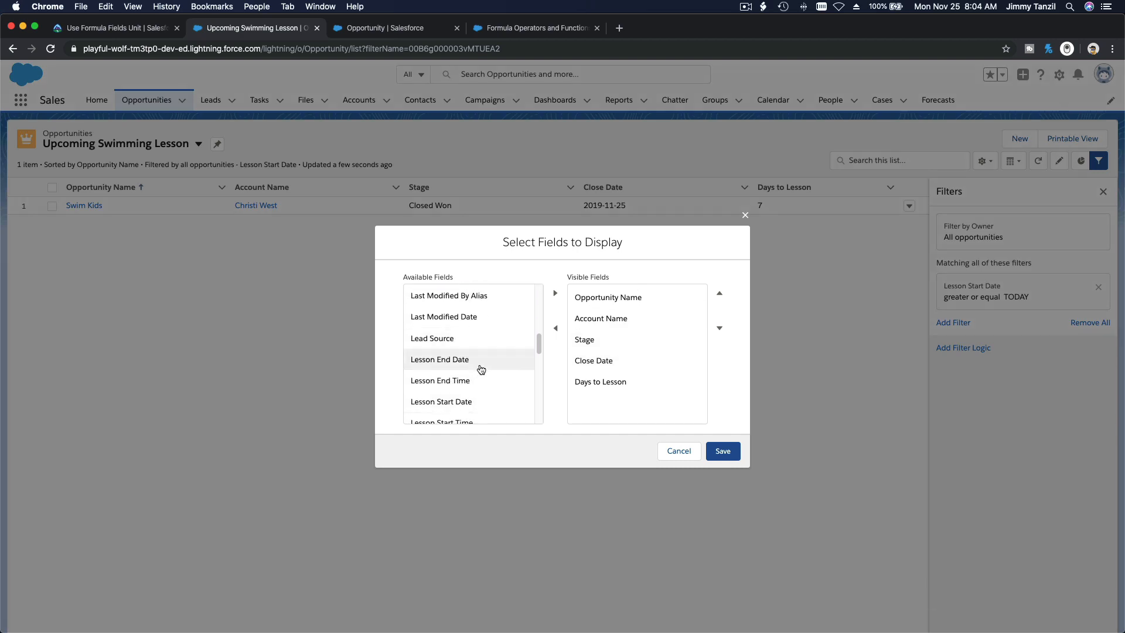
pyautogui.click(483, 401)
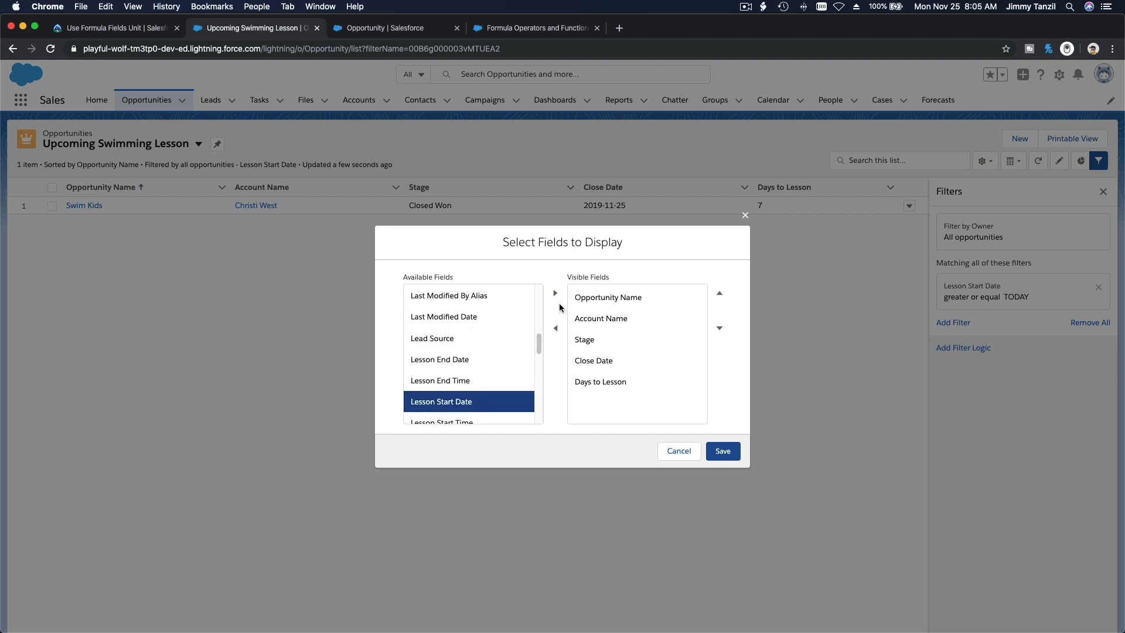
pyautogui.click(554, 293)
pyautogui.click(484, 359)
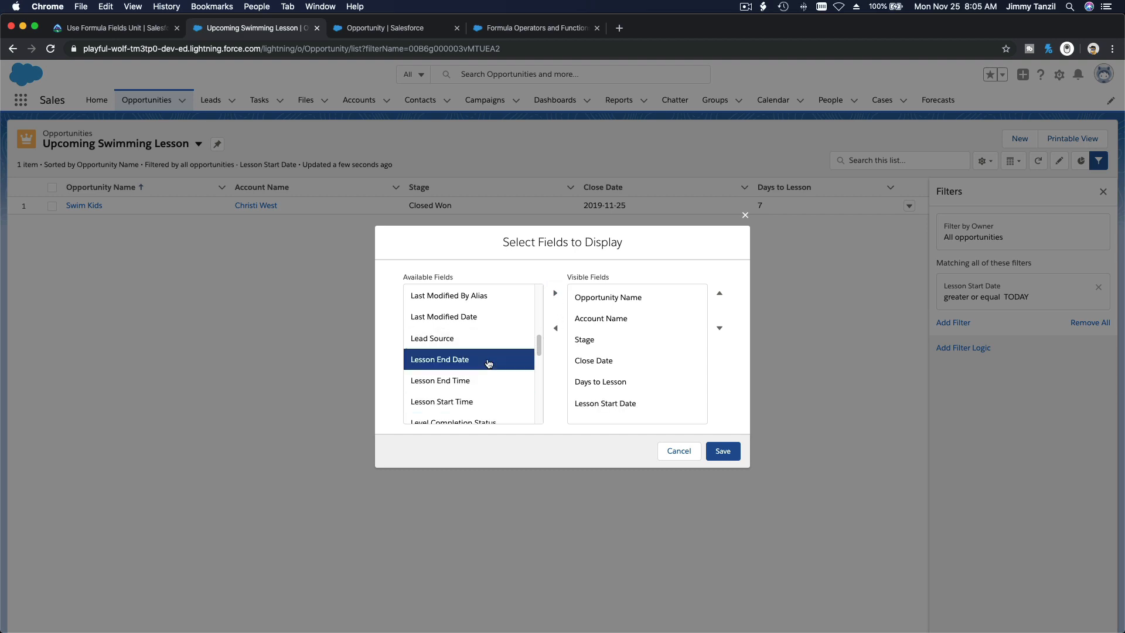
pyautogui.click(555, 298)
# Step: Add Lesson Start Time and Lesson End Time to the list view's visible fields
pyautogui.scroll(-2, 502, 351)
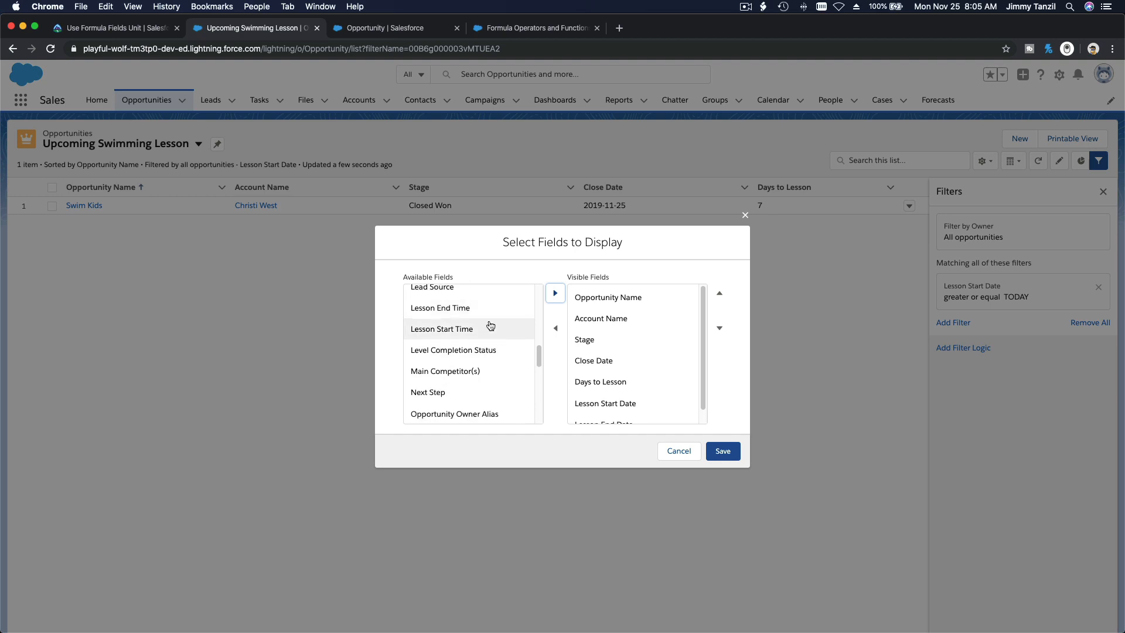
pyautogui.click(490, 328)
pyautogui.click(555, 293)
pyautogui.click(530, 307)
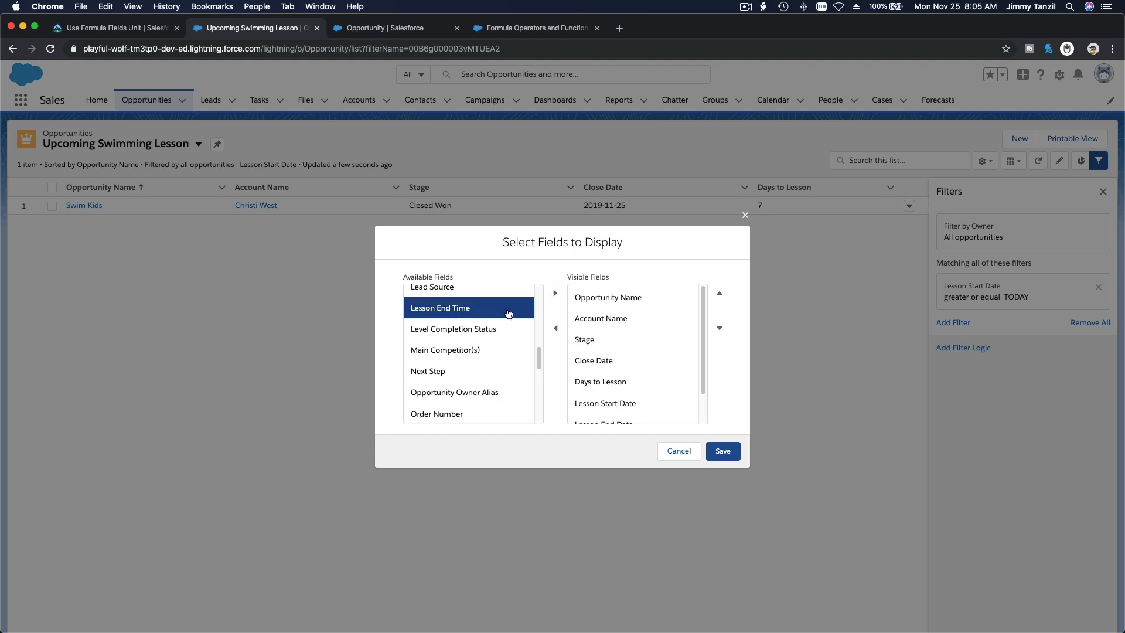
pyautogui.click(555, 293)
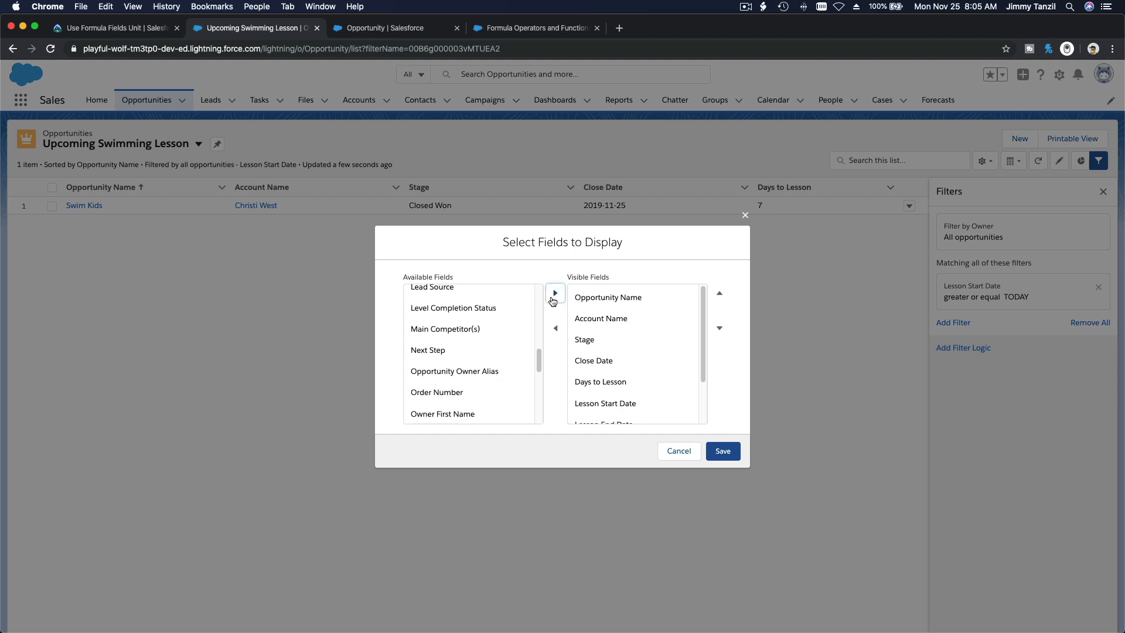
# Step: Move Days to Lesson to first place among the visible fields and save the field selection
pyautogui.click(631, 382)
pyautogui.click(719, 293)
pyautogui.click(719, 292)
pyautogui.click(720, 293)
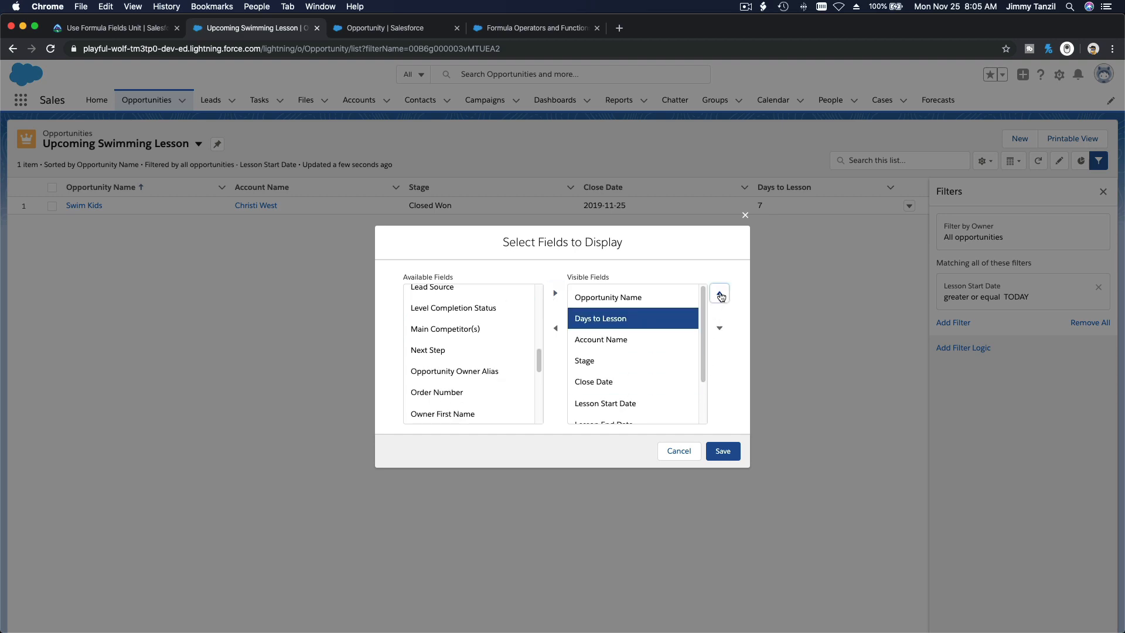
pyautogui.click(719, 293)
pyautogui.click(722, 450)
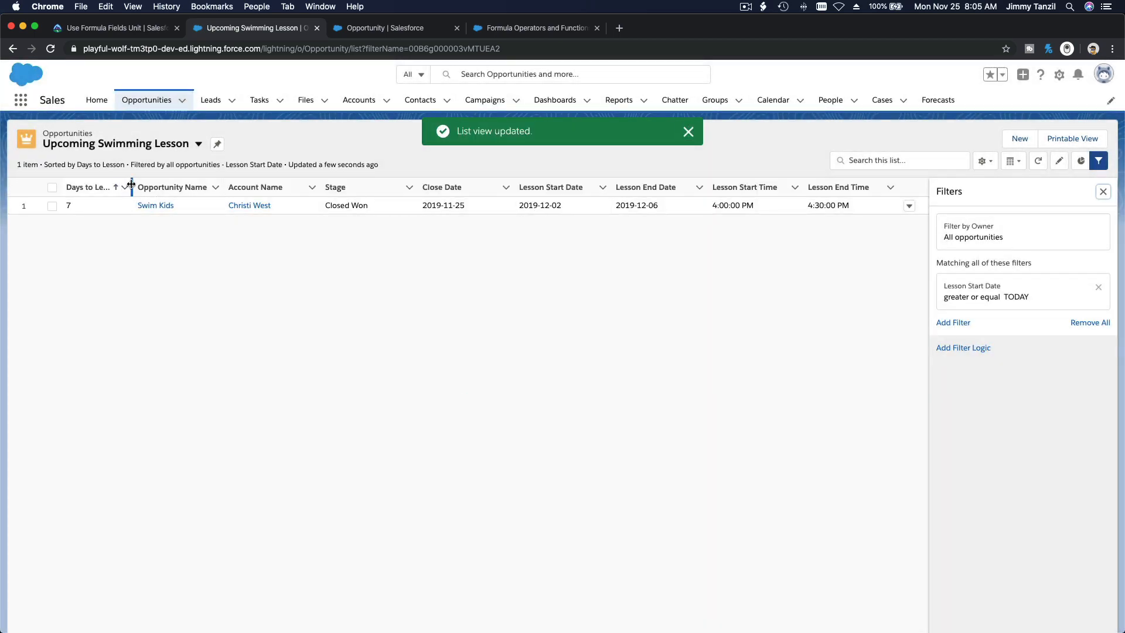
# Step: Widen the Days to Lesson, swimming instructor and Swimming Pool columns of the list and close the filter settings
pyautogui.moveTo(131, 185); pyautogui.dragTo(150, 184)
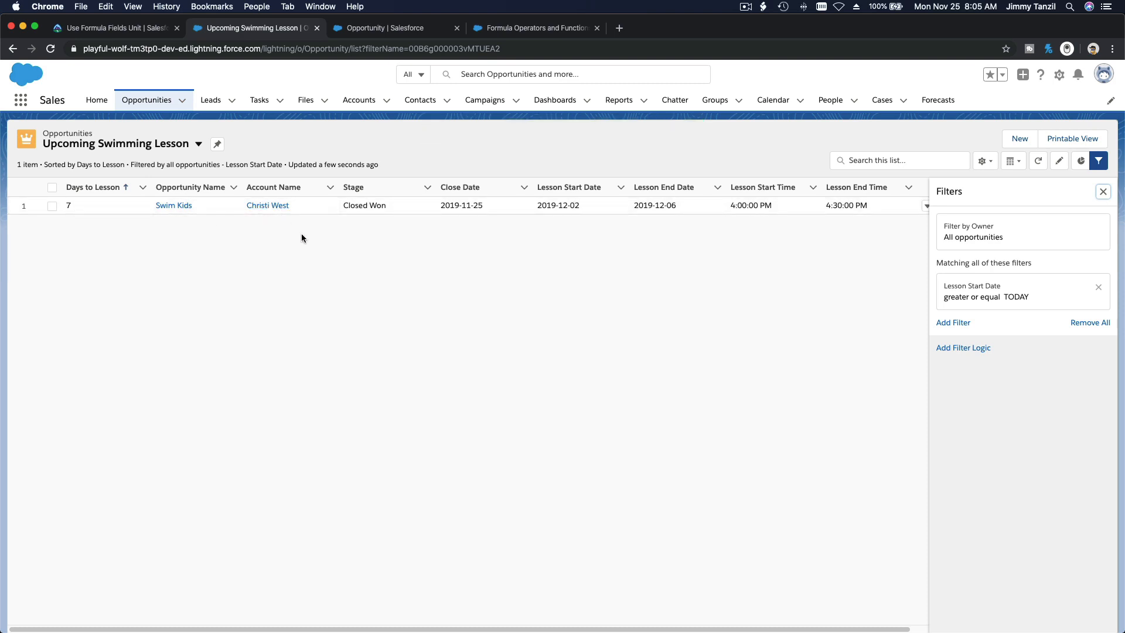
pyautogui.click(1101, 194)
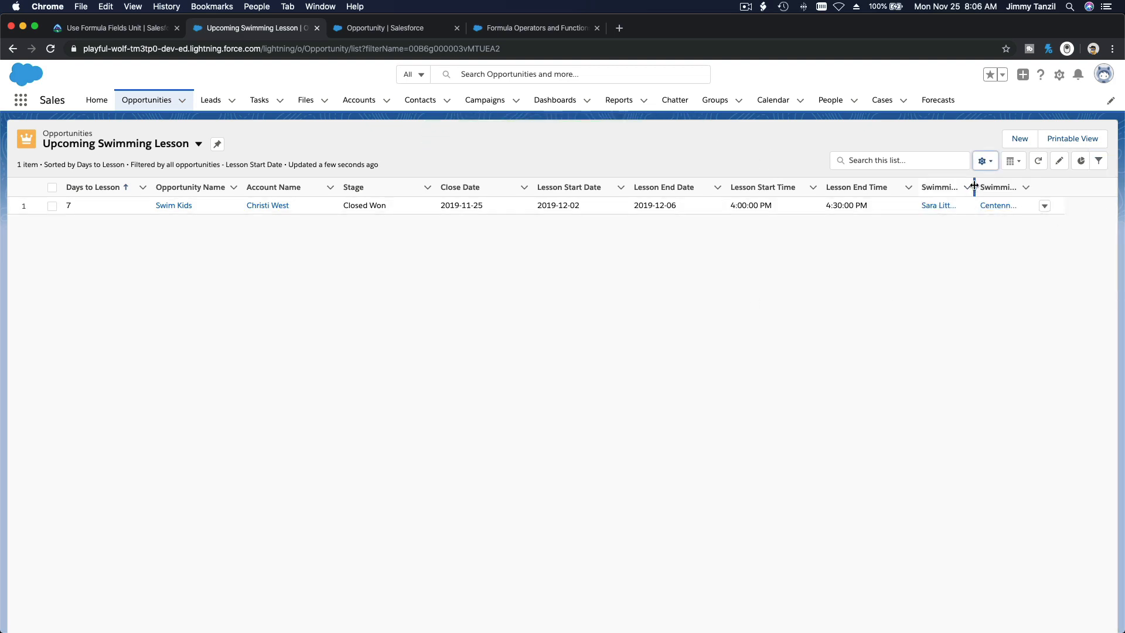
pyautogui.moveTo(973, 185); pyautogui.dragTo(995, 188)
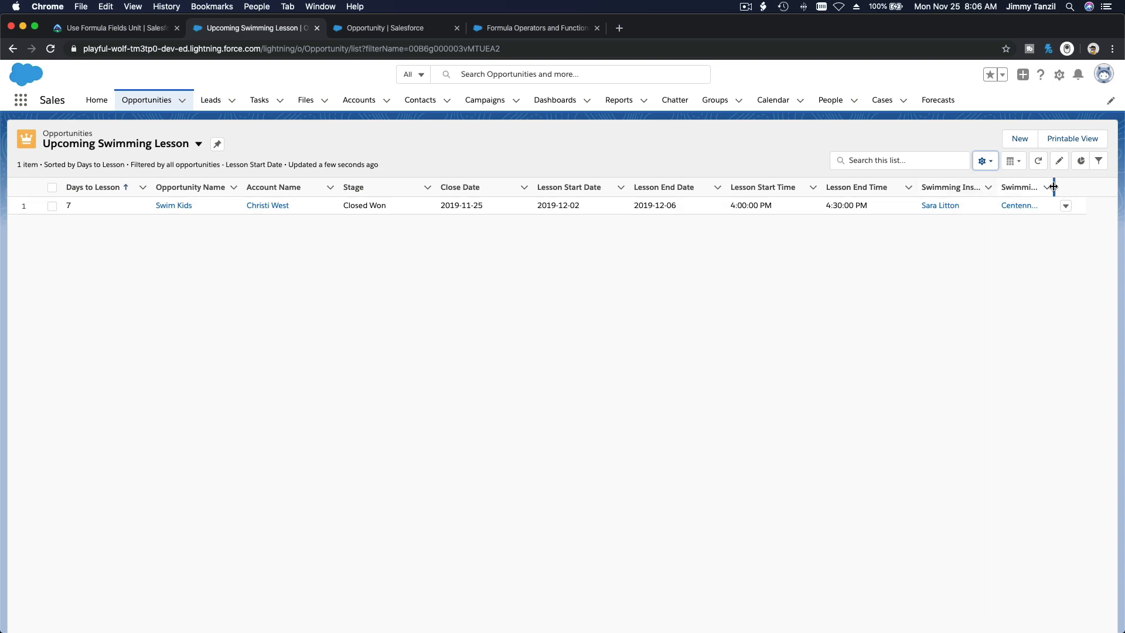
pyautogui.moveTo(1053, 186); pyautogui.dragTo(1093, 186)
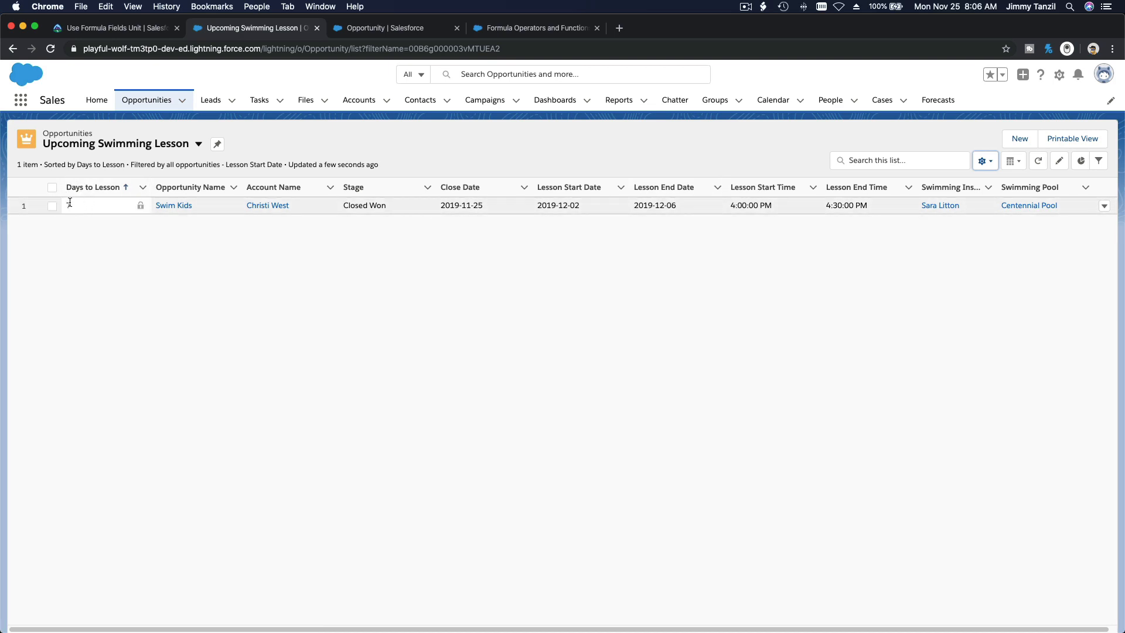
# Step: Examine the Days to Lesson value of the Swim Kids opportunity in the list view
pyautogui.click(88, 256)
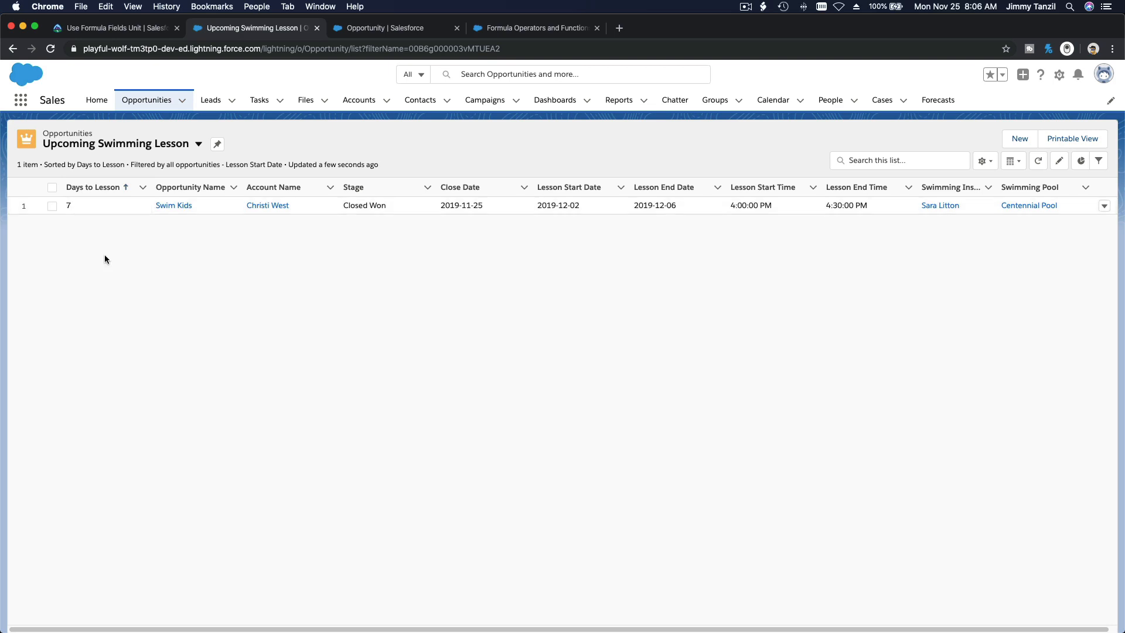
pyautogui.click(70, 204)
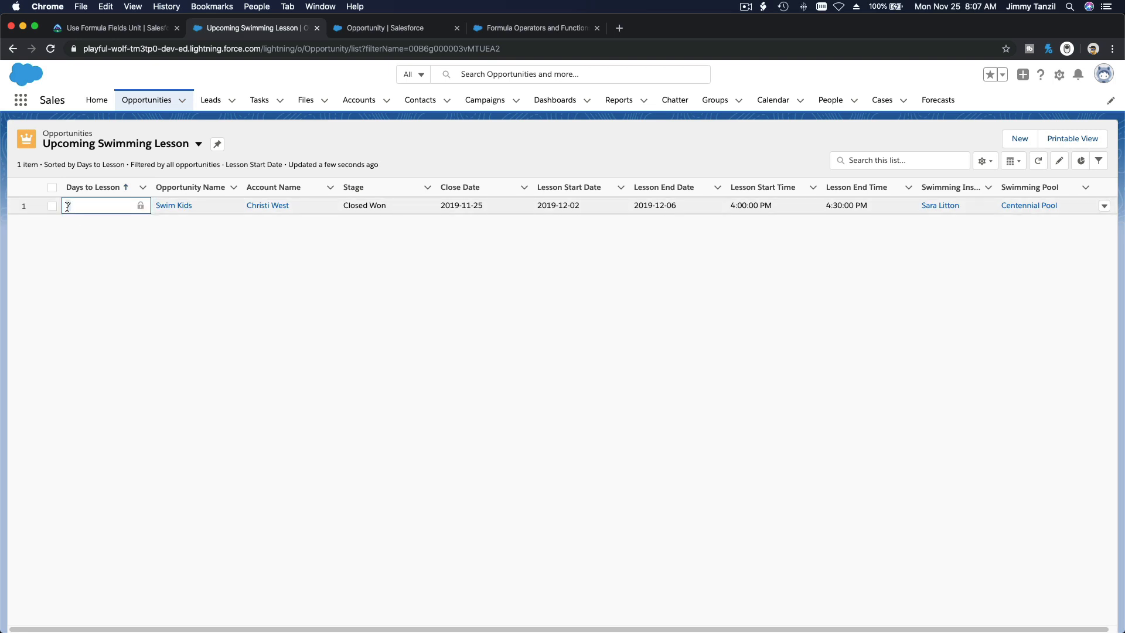
pyautogui.click(94, 237)
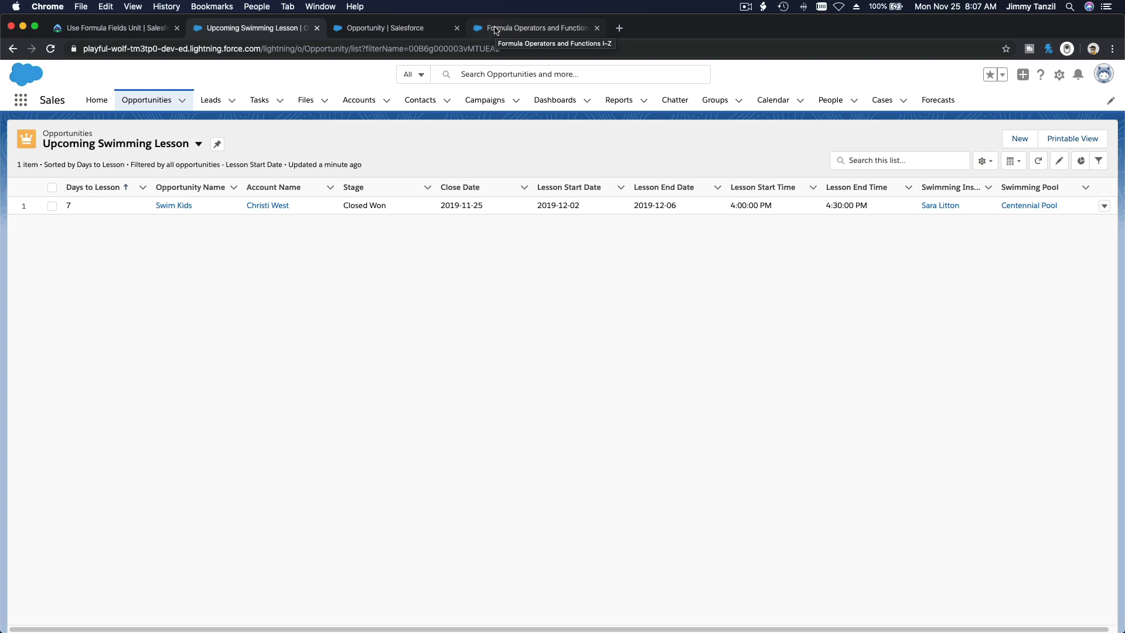
# Step: Start a new custom field on the Opportunity object with Formula as its data type
pyautogui.click(370, 31)
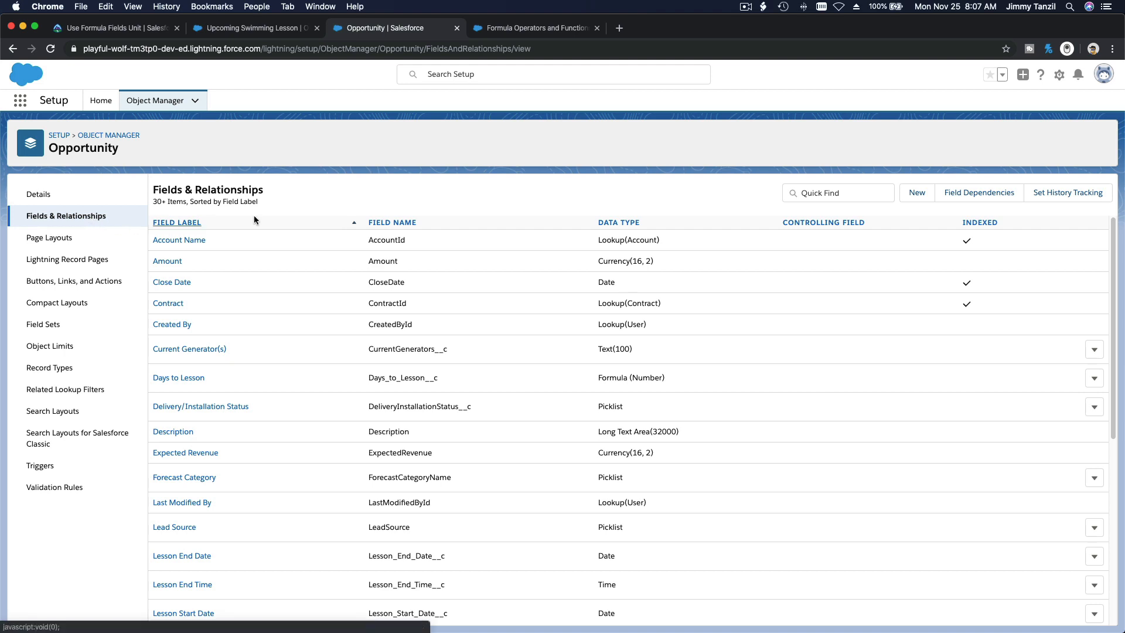
pyautogui.click(917, 194)
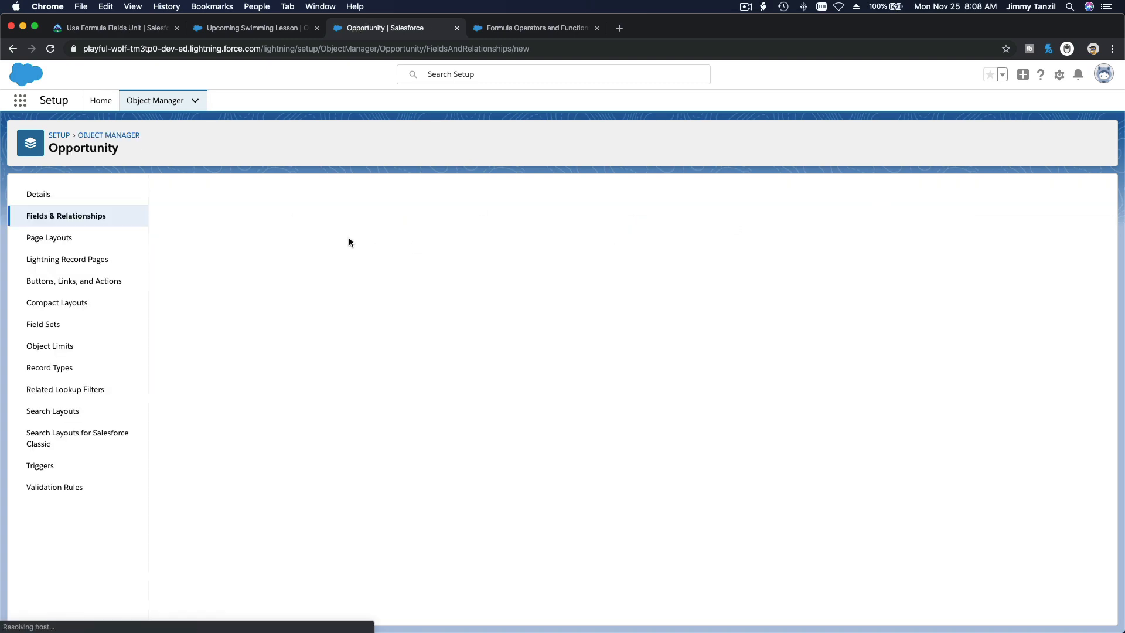
pyautogui.scroll(-1, 308, 335)
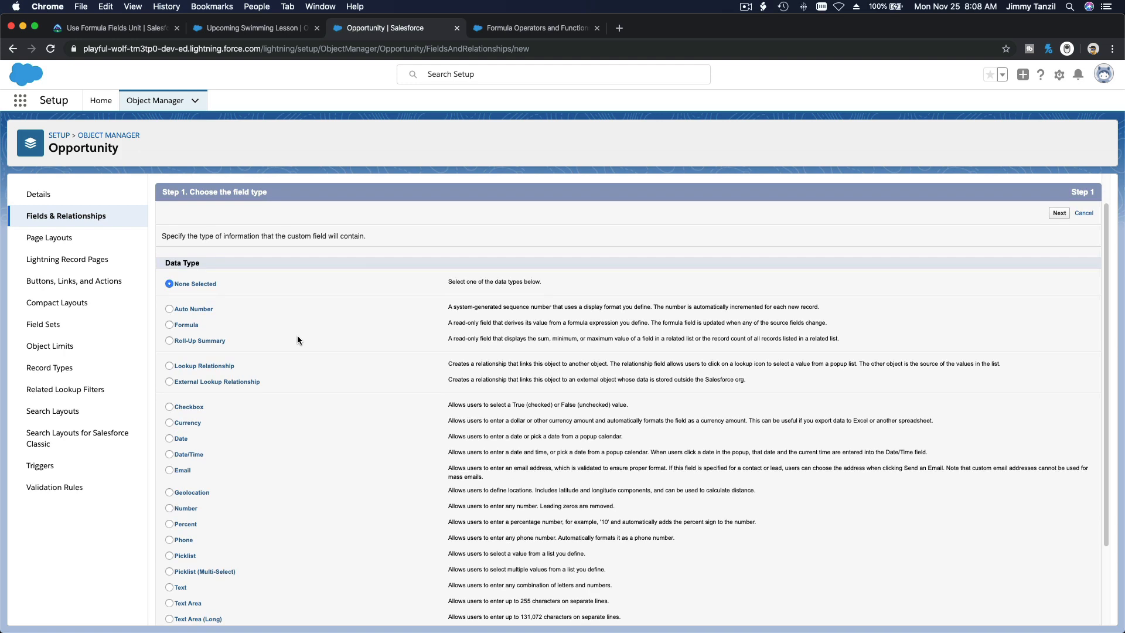
pyautogui.click(186, 325)
pyautogui.click(1059, 214)
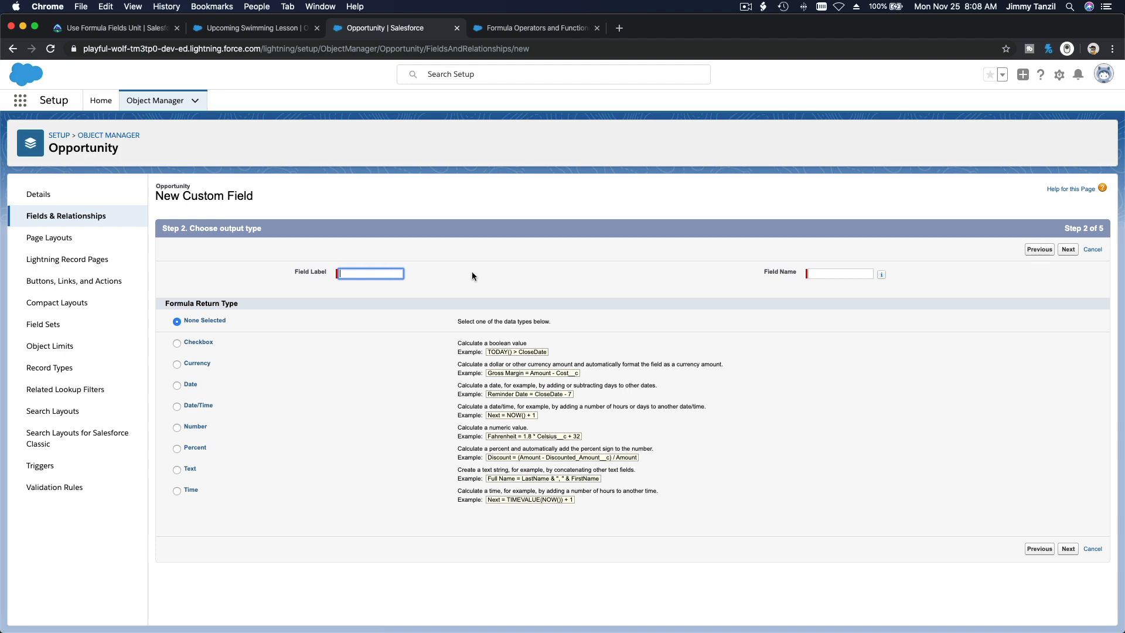
# Step: Label the field Total Lesson Cost, choose Currency as its return type and continue to the formula editor
pyautogui.write('Total Lesson Cost')
pyautogui.press('Tab')
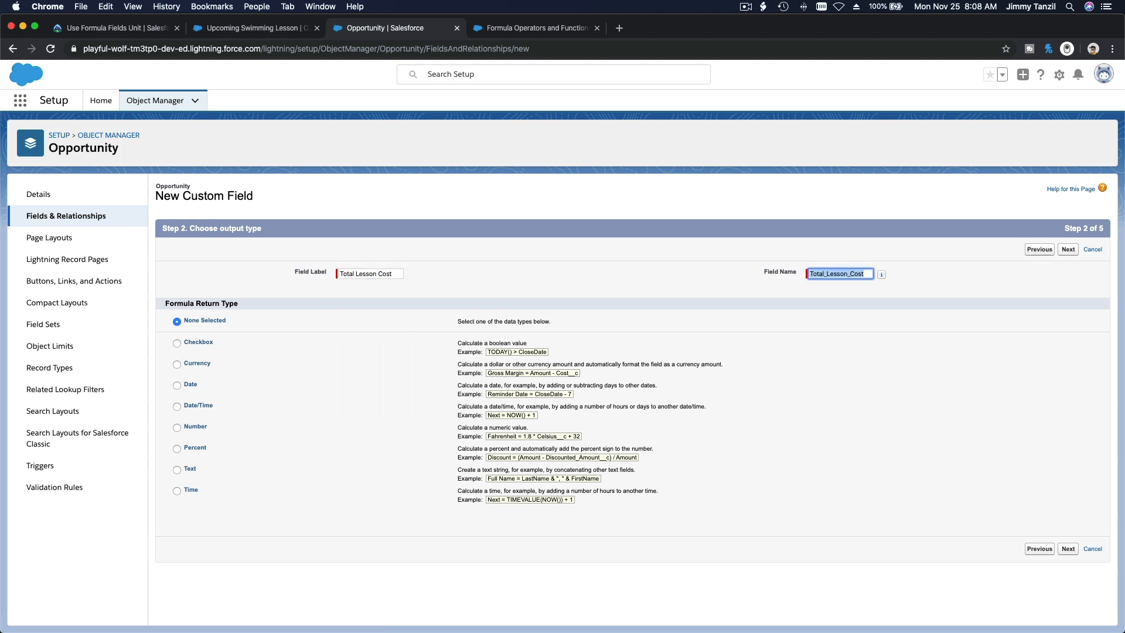
pyautogui.click(205, 366)
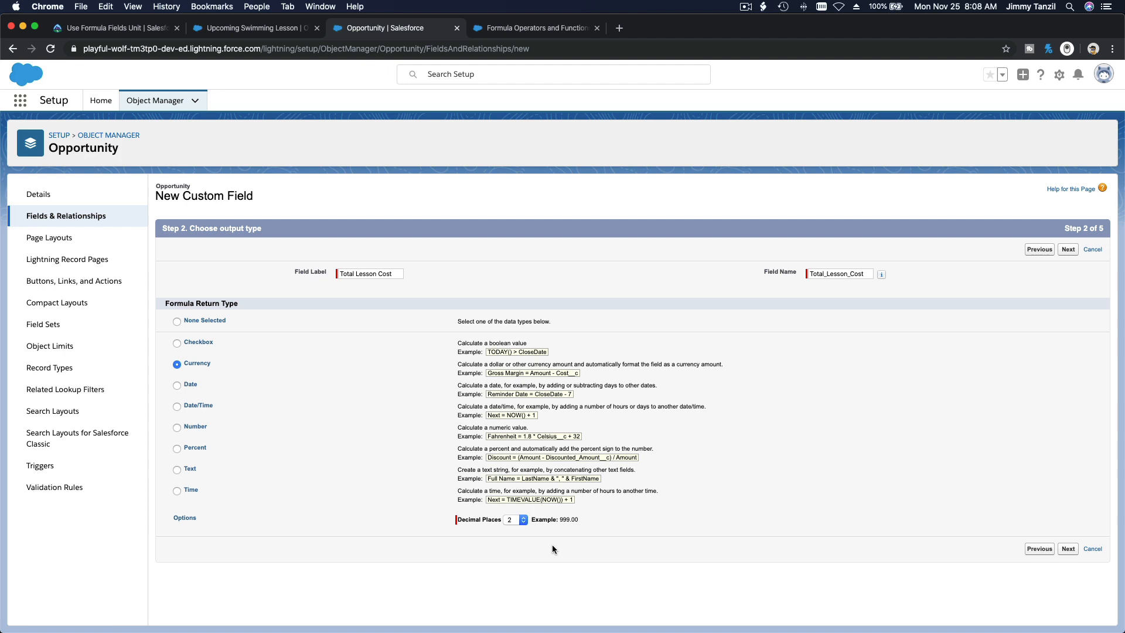
pyautogui.click(1068, 251)
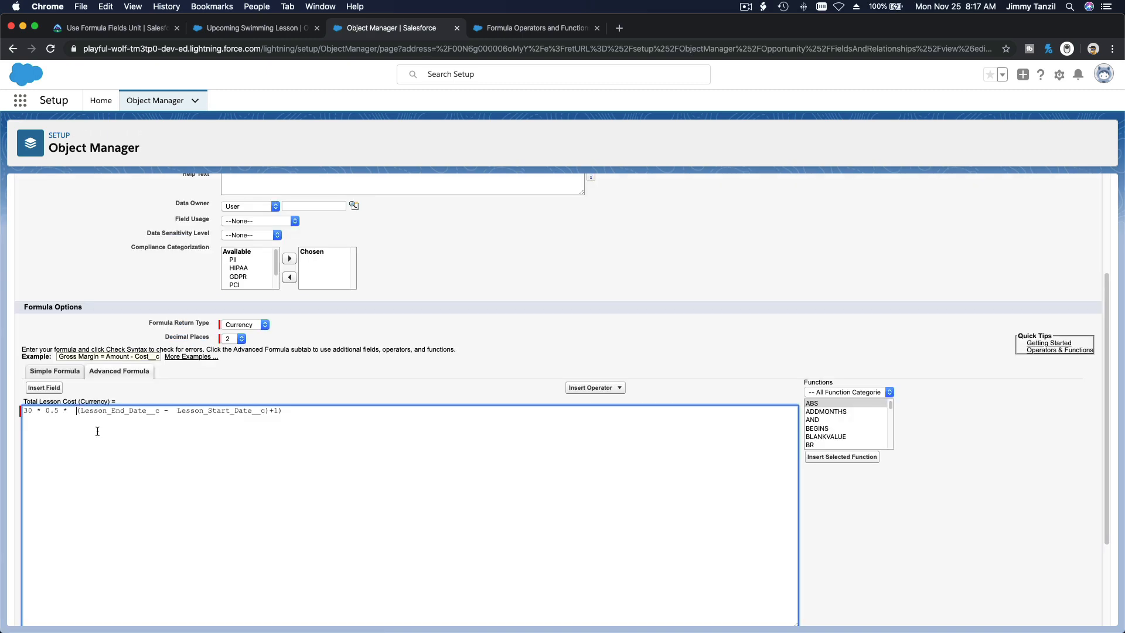
# Step: Quick-save the formula with an added opening parenthesis before Lesson_End_Date__c, and refresh the Upcoming Swimming Lesson list
pyautogui.write('(')
pyautogui.scroll(5, 381, 287)
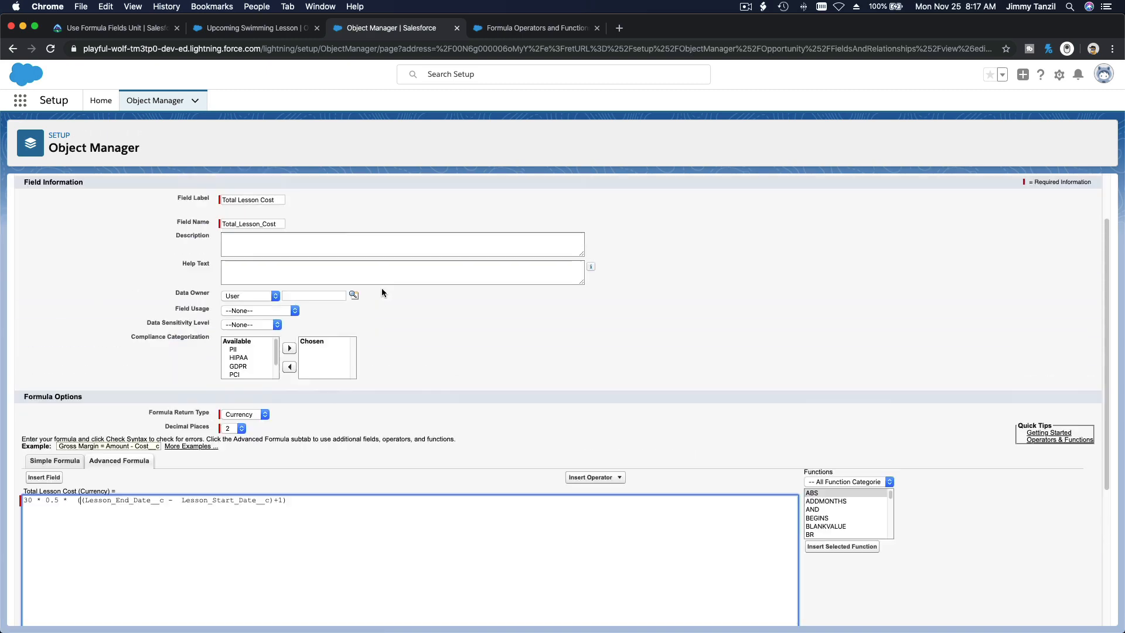
pyautogui.click(385, 224)
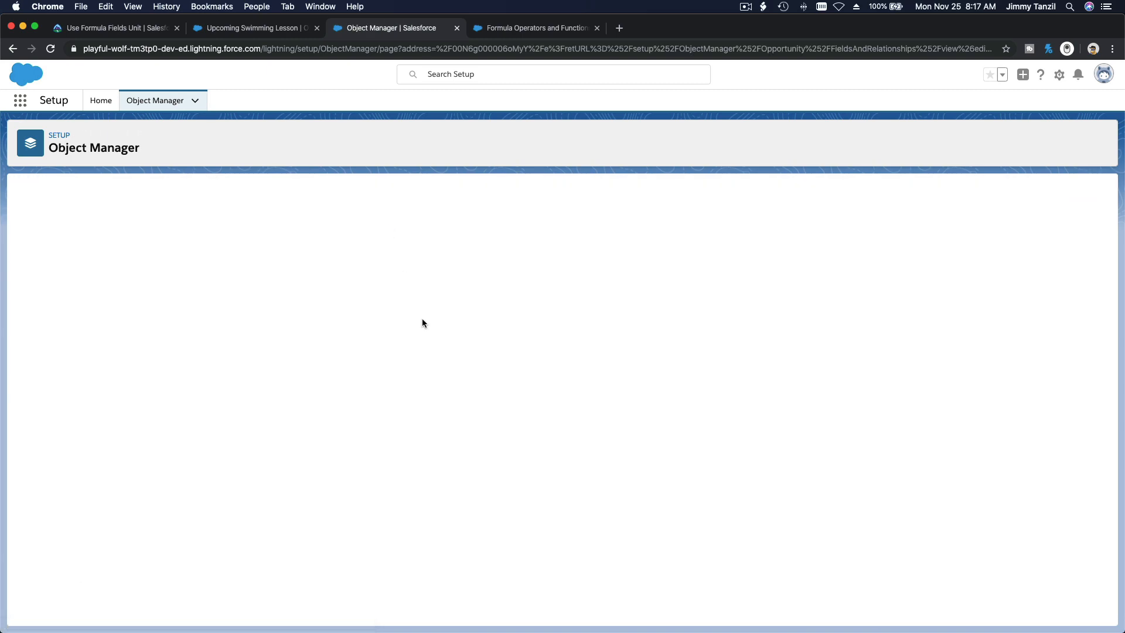
pyautogui.click(234, 30)
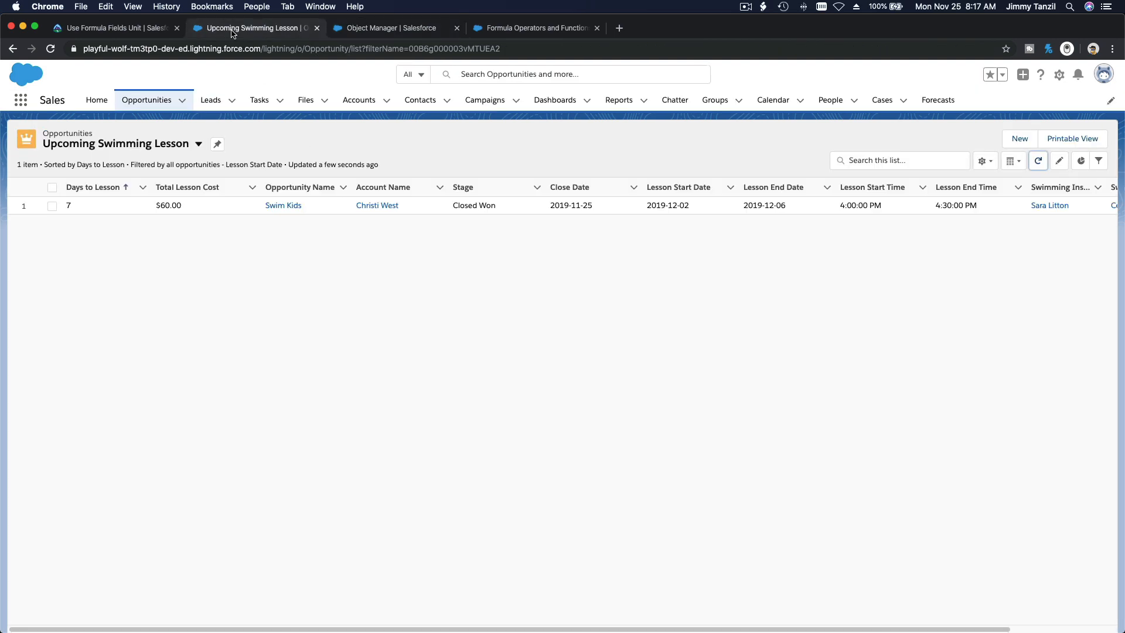
pyautogui.click(1038, 160)
# Step: Reload the Total Lesson Cost field definition and examine the lesson-days part of its formula against the cost in the list view
pyautogui.click(374, 28)
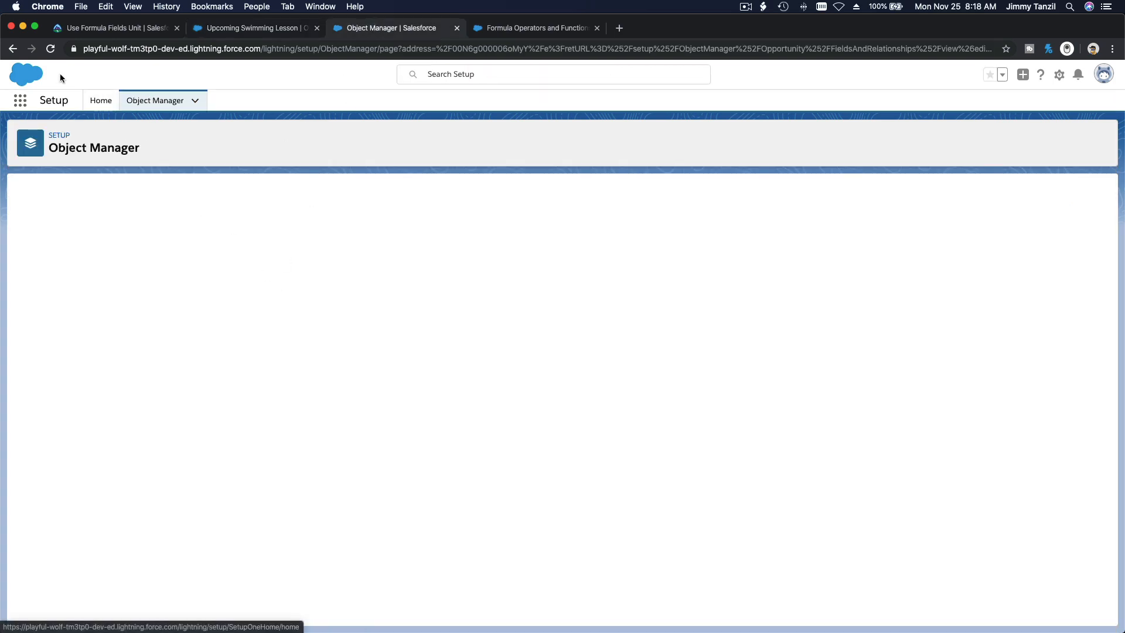
pyautogui.click(51, 50)
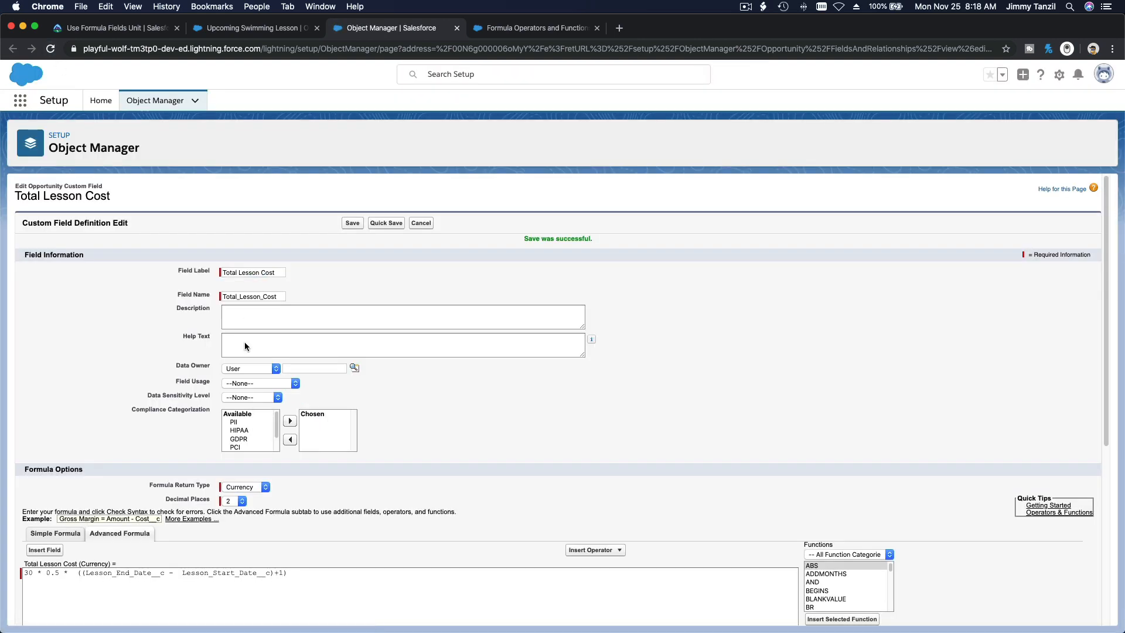
pyautogui.scroll(-5, 384, 399)
pyautogui.click(192, 390)
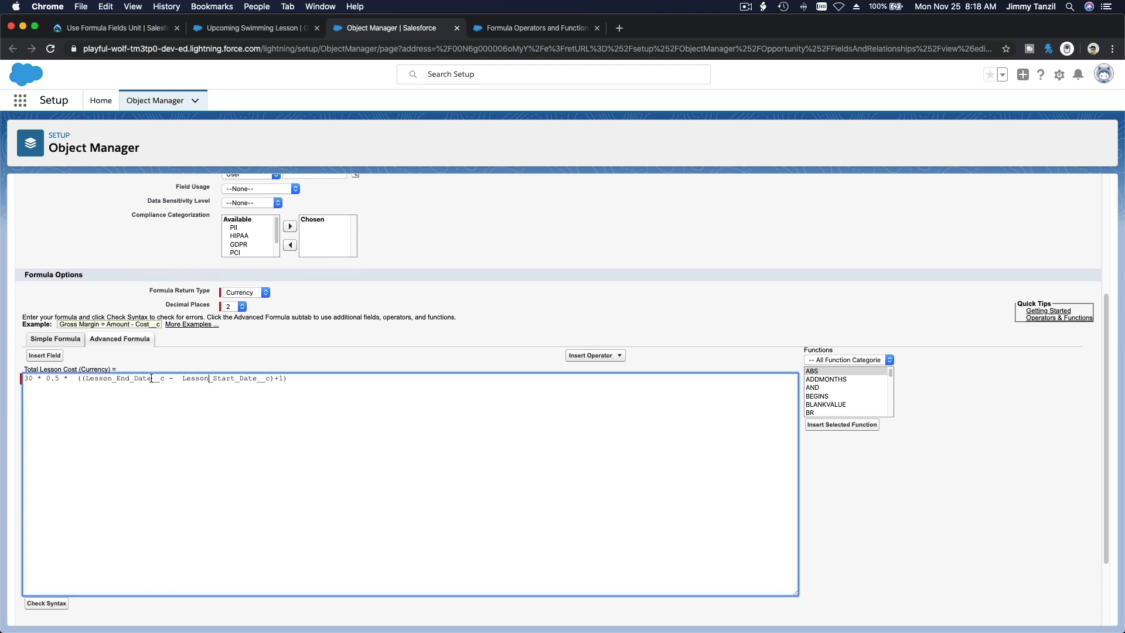
pyautogui.click(151, 378)
pyautogui.moveTo(284, 378); pyautogui.dragTo(83, 380)
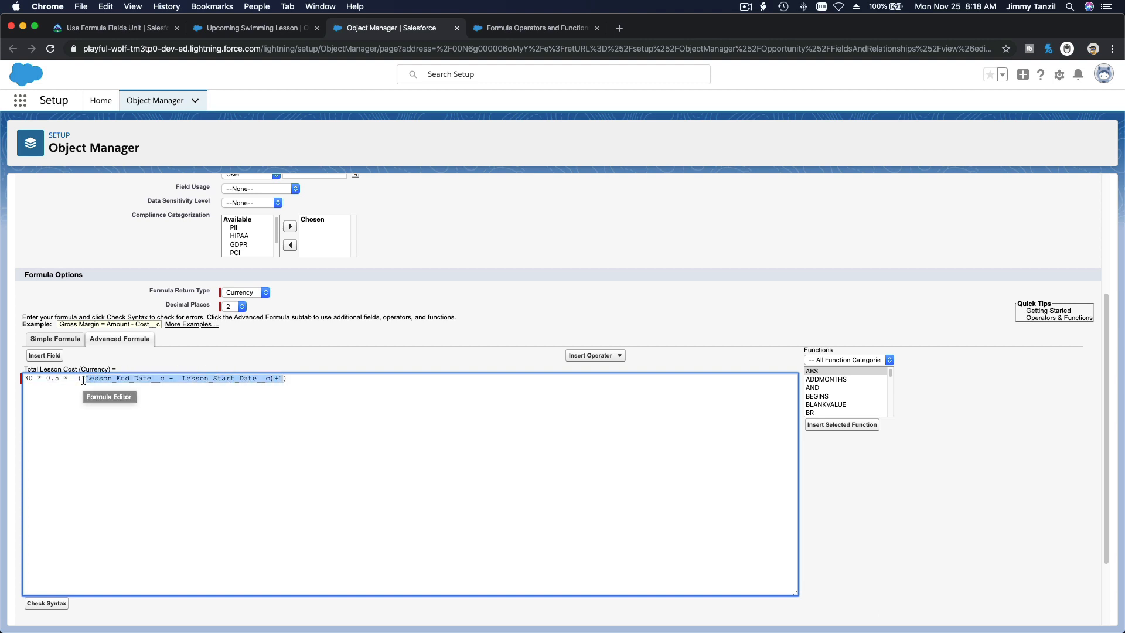
pyautogui.click(216, 389)
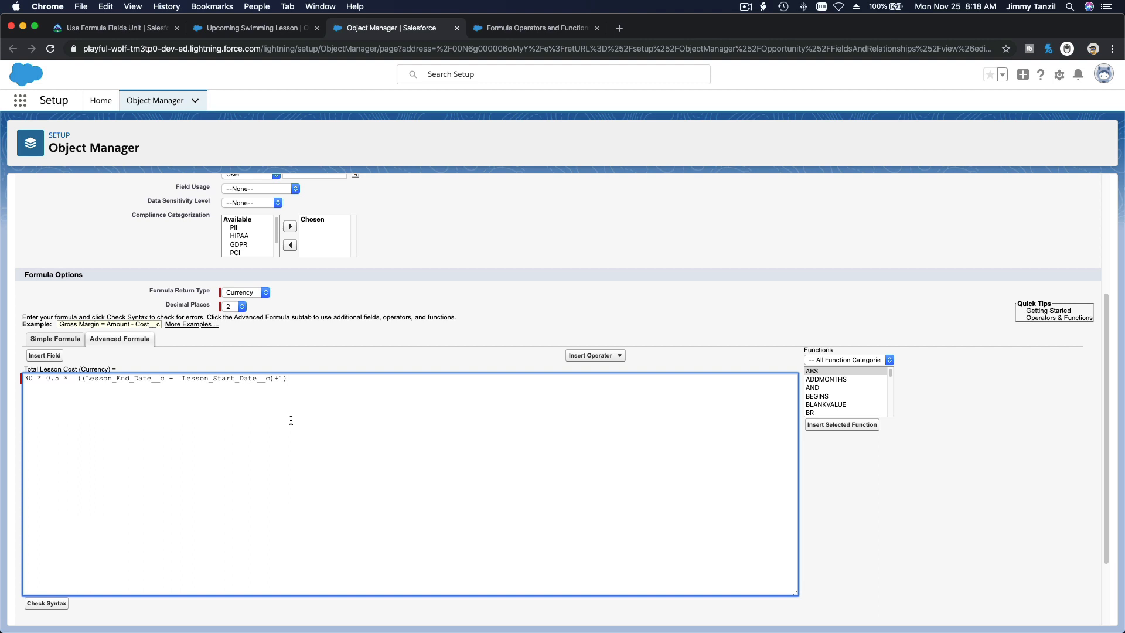
pyautogui.scroll(1, 290, 420)
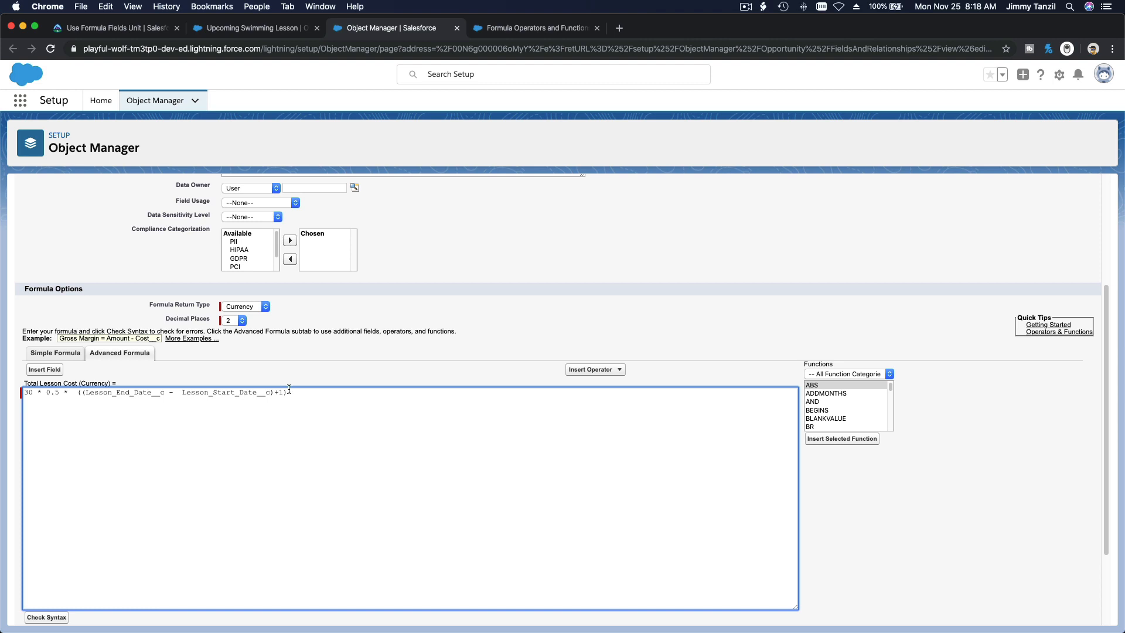
pyautogui.click(215, 29)
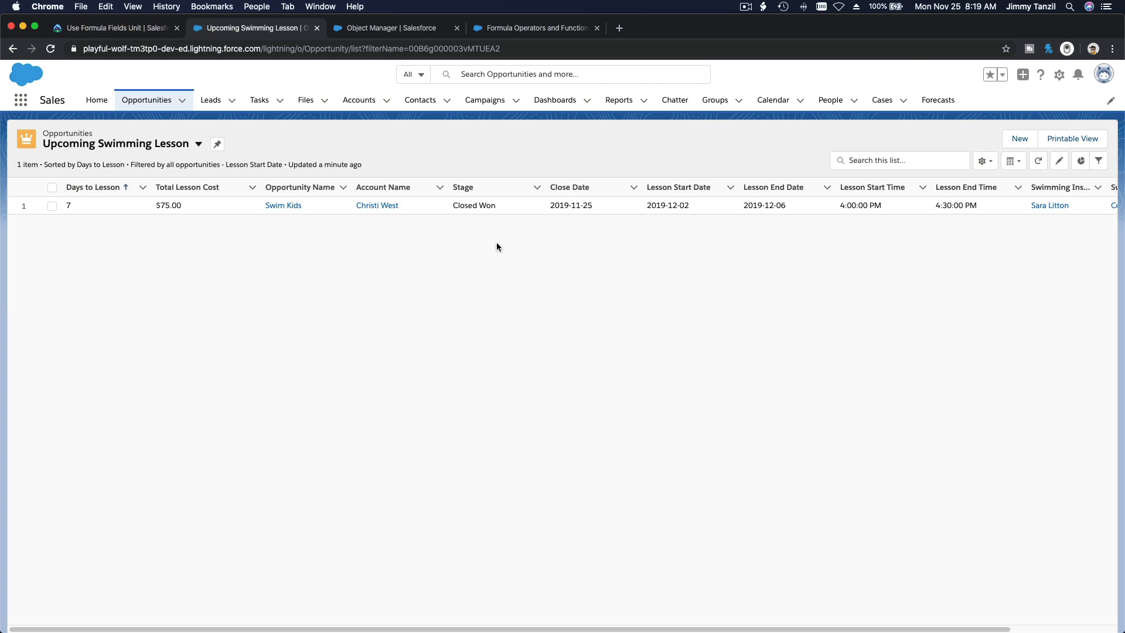
# Step: Look through the Formula Operators and Functions I–Z help article, from the TODAY entry to its end and back to the IF function
pyautogui.click(508, 29)
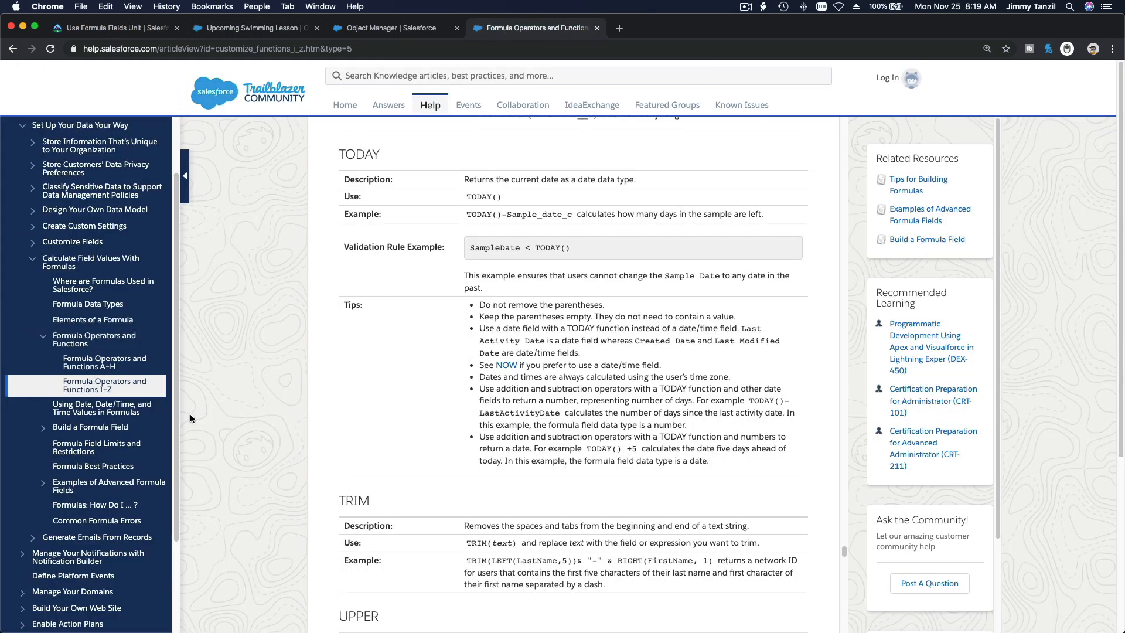
pyautogui.click(332, 53)
pyautogui.scroll(-20, 398, 214)
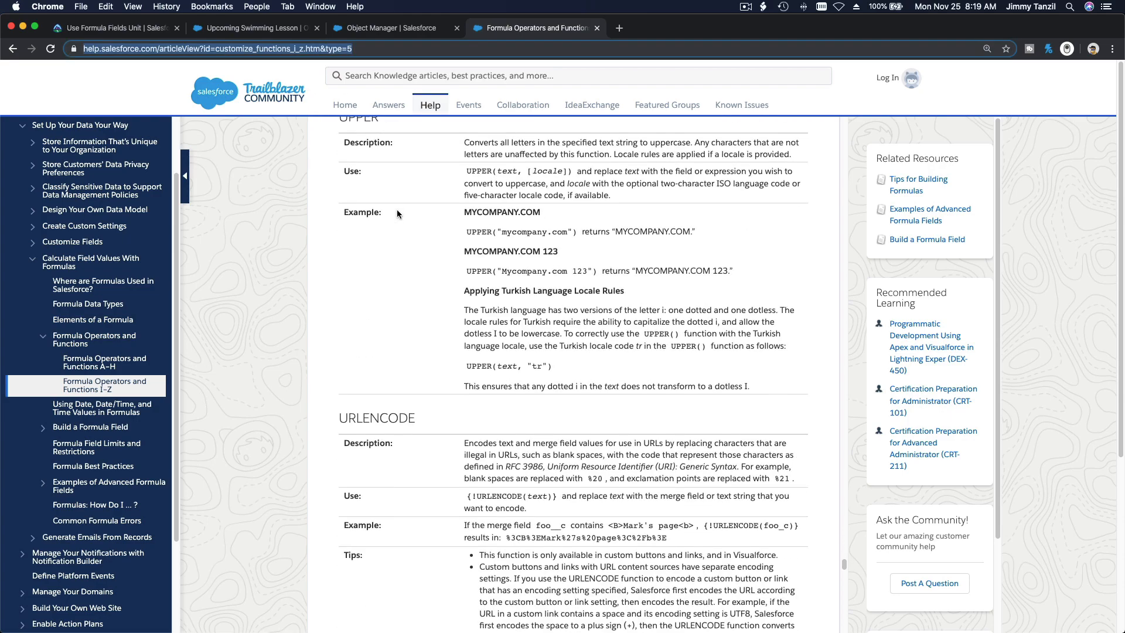
pyautogui.scroll(-5, 397, 214)
pyautogui.scroll(20, 397, 214)
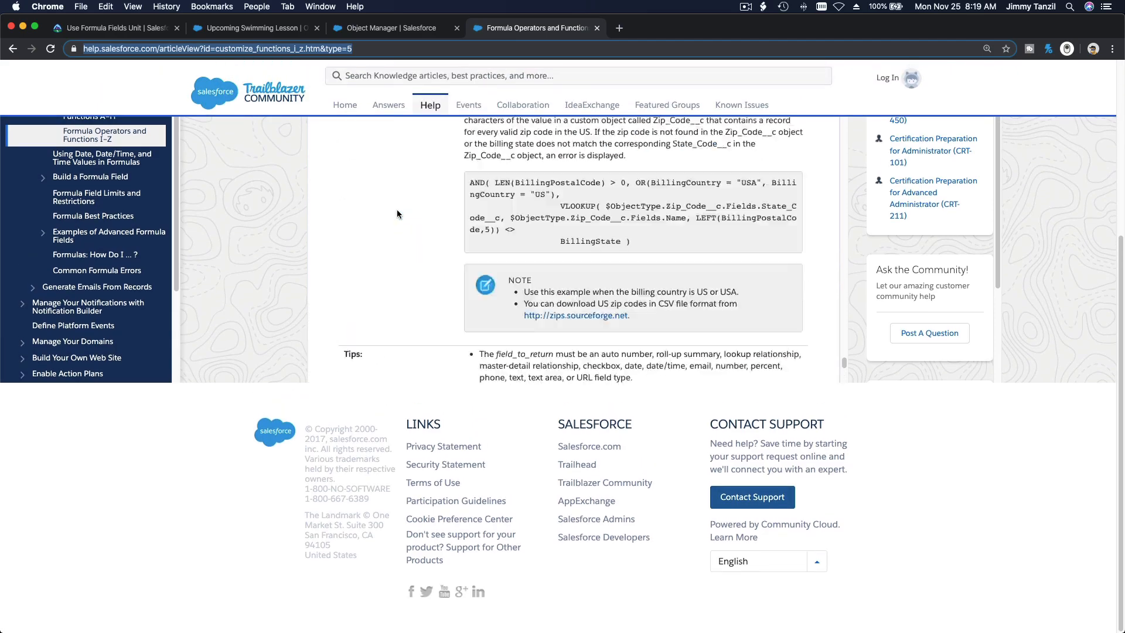
pyautogui.scroll(5, 396, 209)
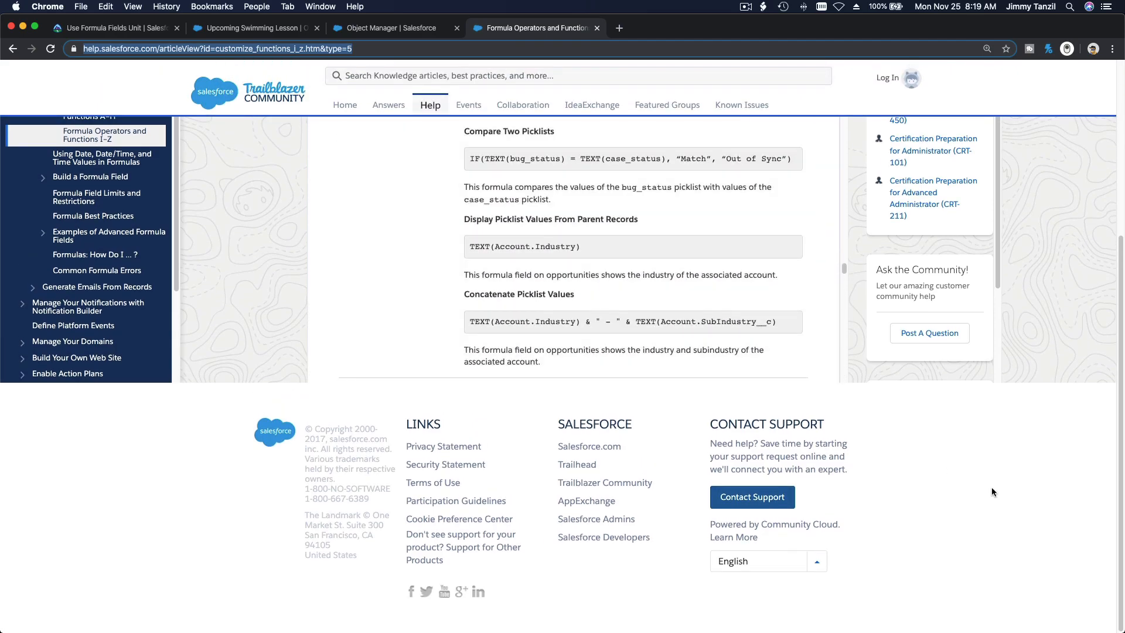
pyautogui.scroll(5, 991, 487)
pyautogui.scroll(20, 713, 417)
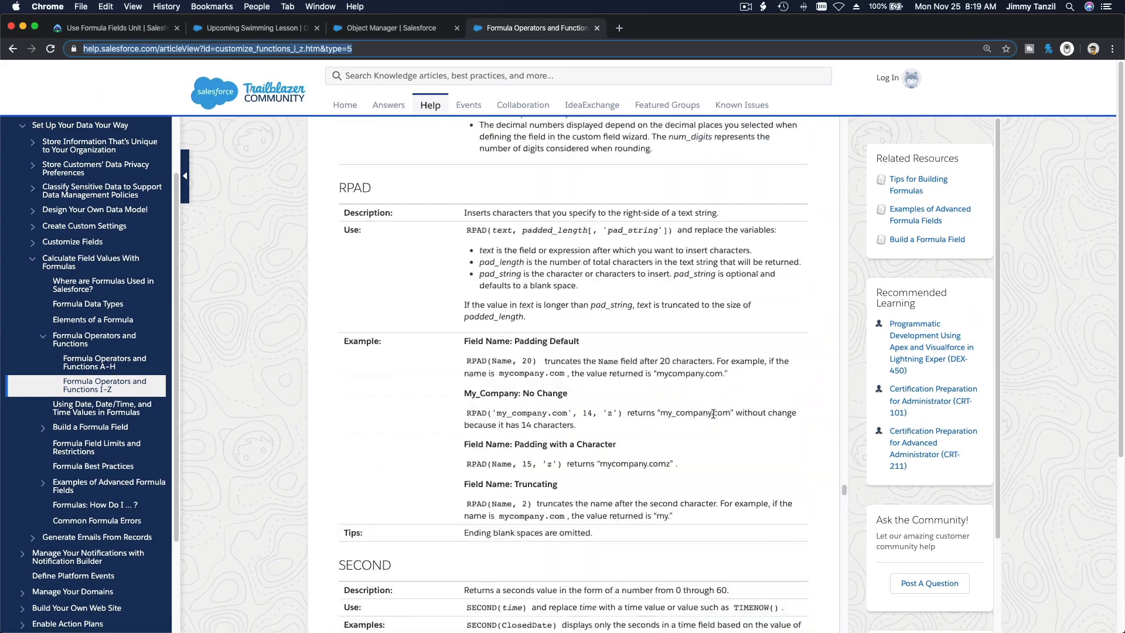
pyautogui.scroll(15, 712, 416)
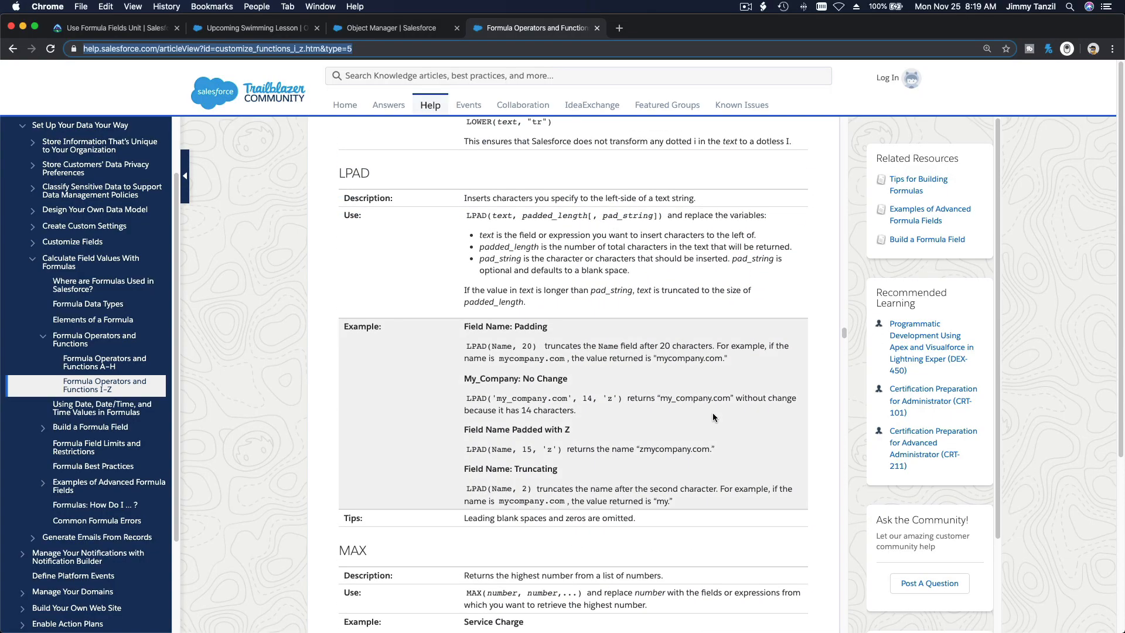
pyautogui.scroll(20, 713, 416)
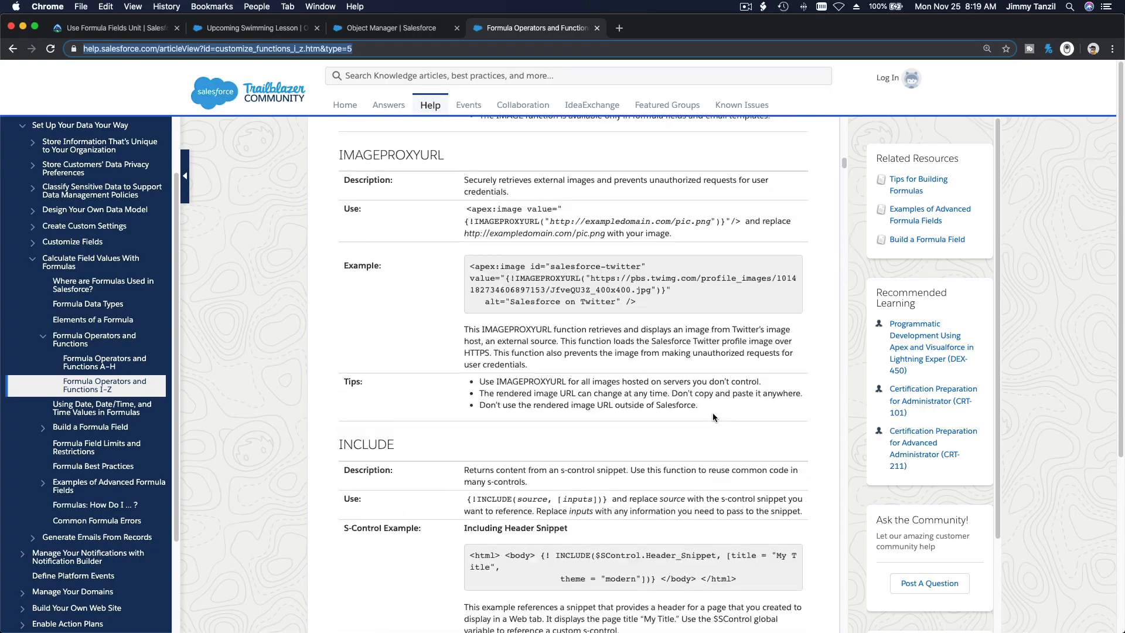
pyautogui.scroll(15, 713, 414)
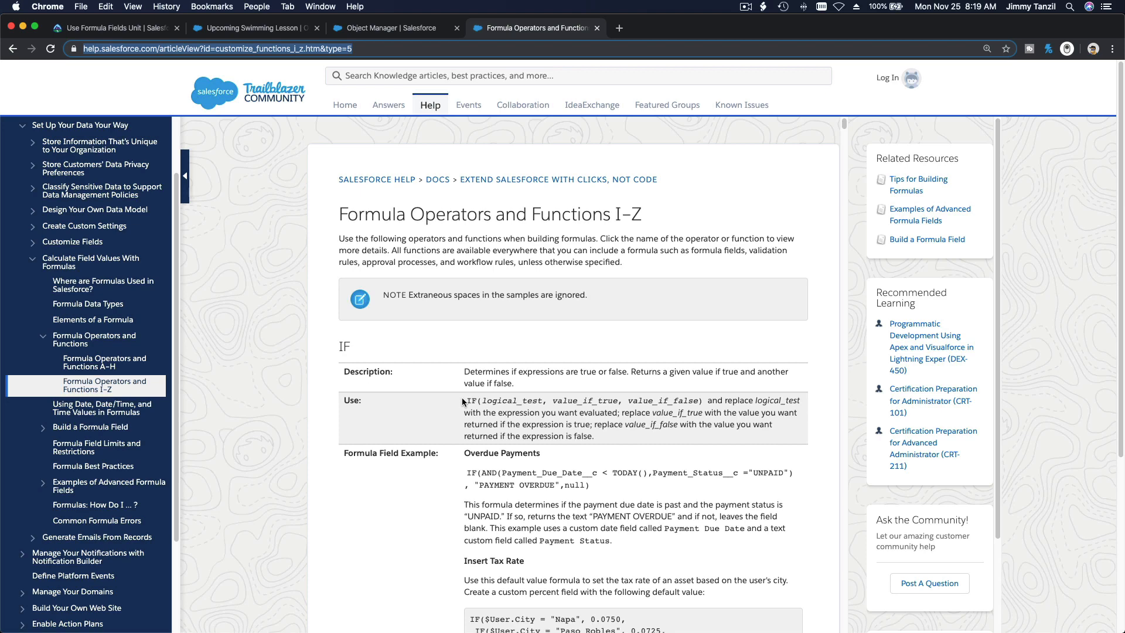
# Step: Review the Trailhead Use Formula Fields unit, from the formula editor overview through the worked examples to the Debugging Formulas section
pyautogui.click(262, 30)
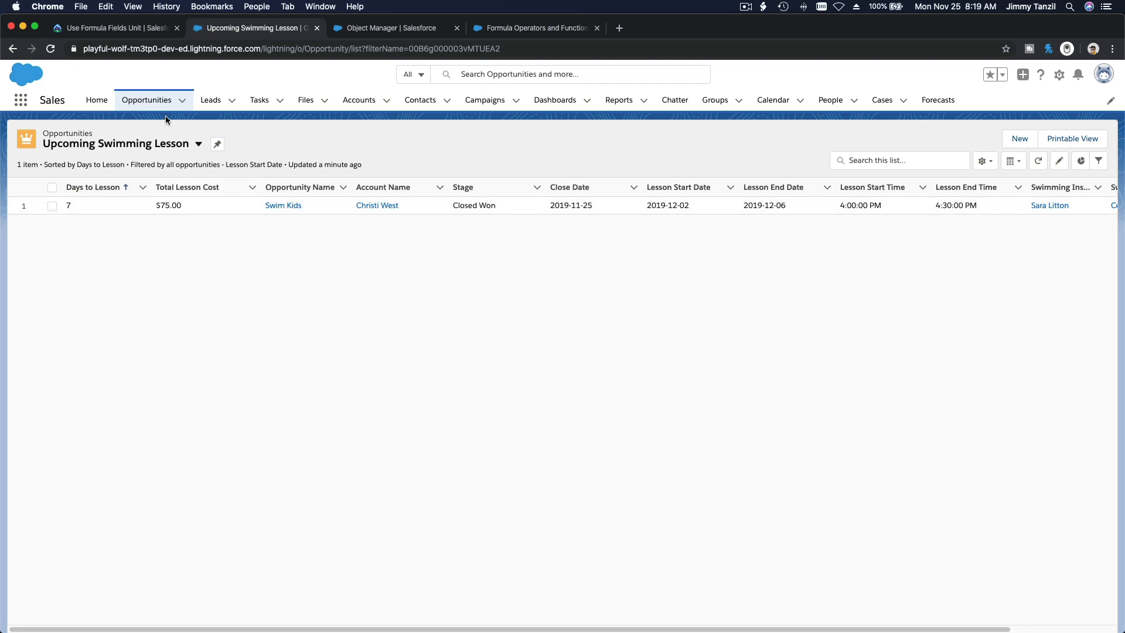
pyautogui.click(124, 32)
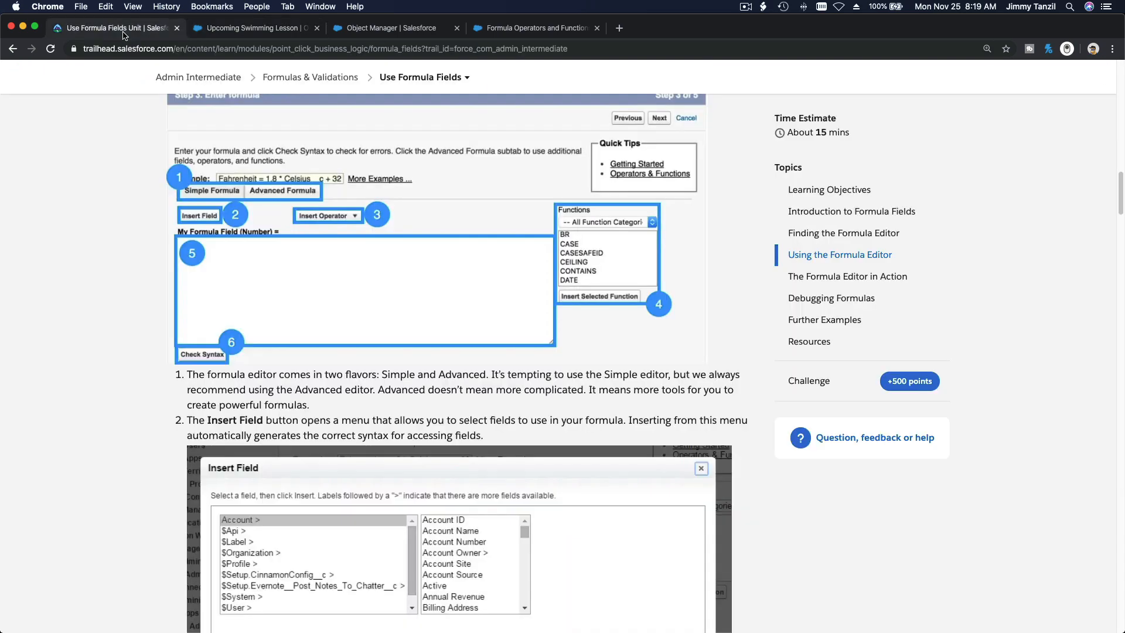
pyautogui.scroll(-5, 431, 406)
pyautogui.scroll(-1, 531, 472)
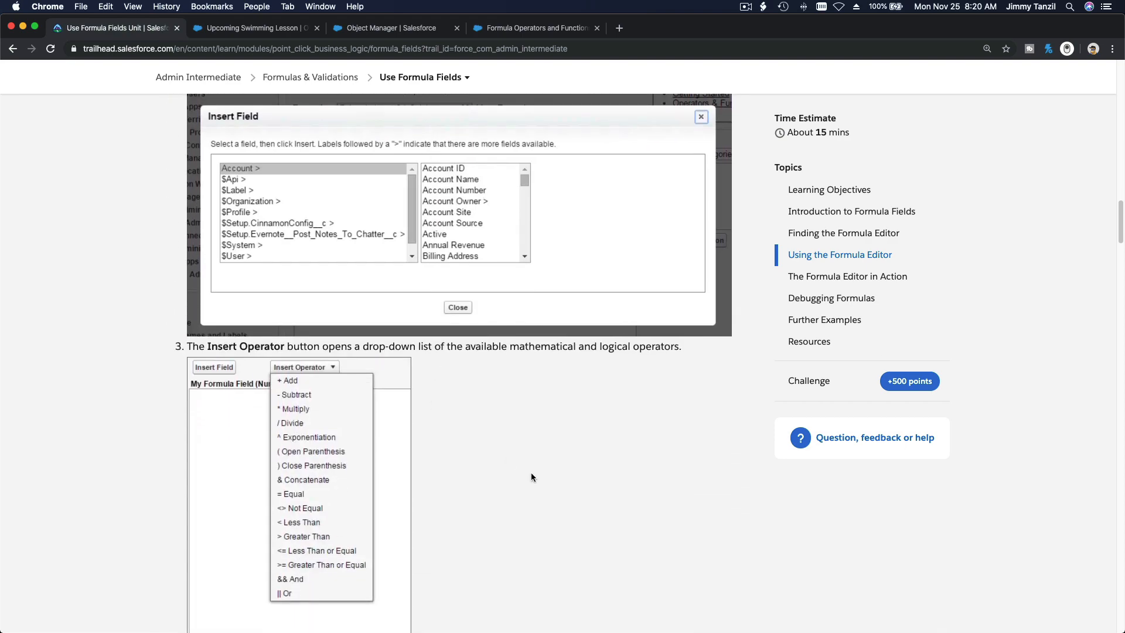
pyautogui.scroll(-8, 530, 472)
pyautogui.scroll(-6, 531, 473)
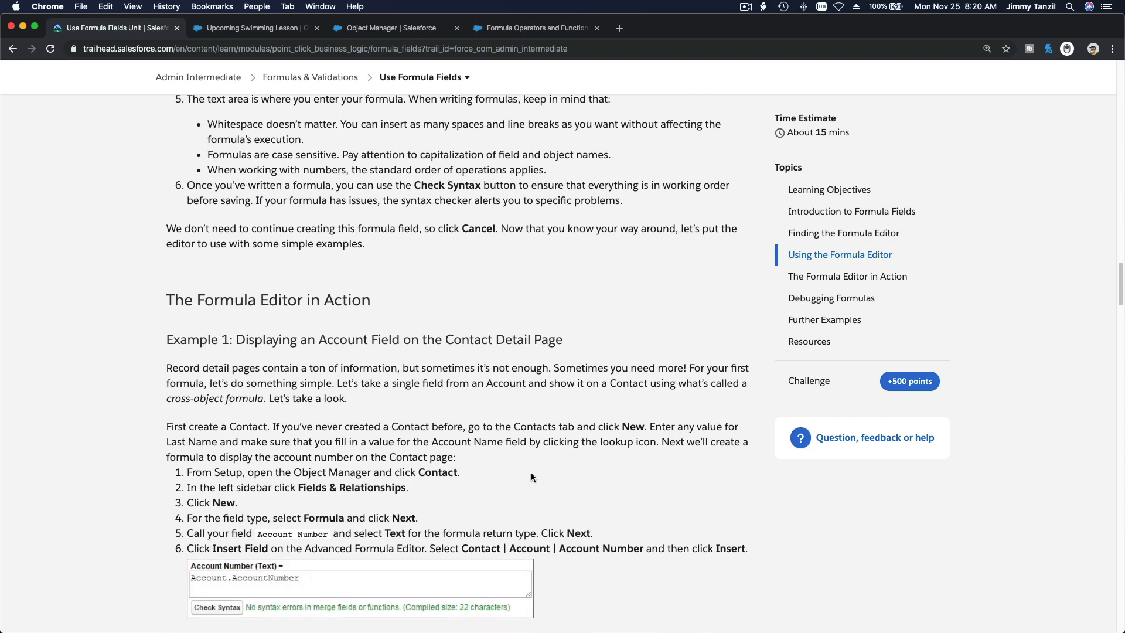
pyautogui.scroll(10, 509, 401)
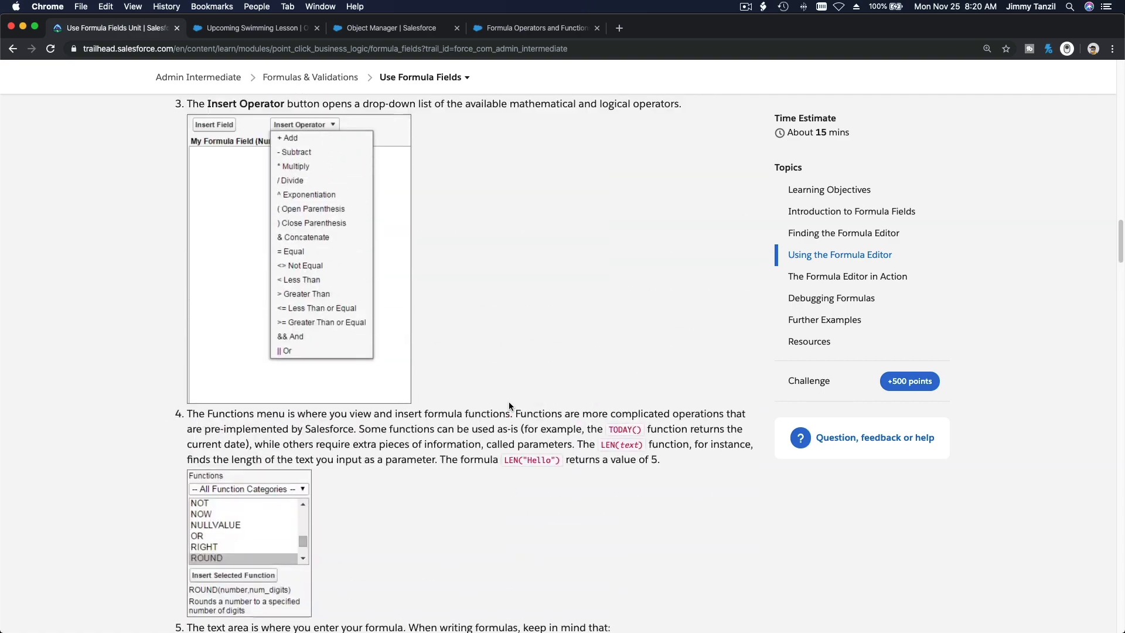
pyautogui.scroll(4, 509, 402)
pyautogui.scroll(-10, 509, 402)
pyautogui.scroll(-19, 509, 402)
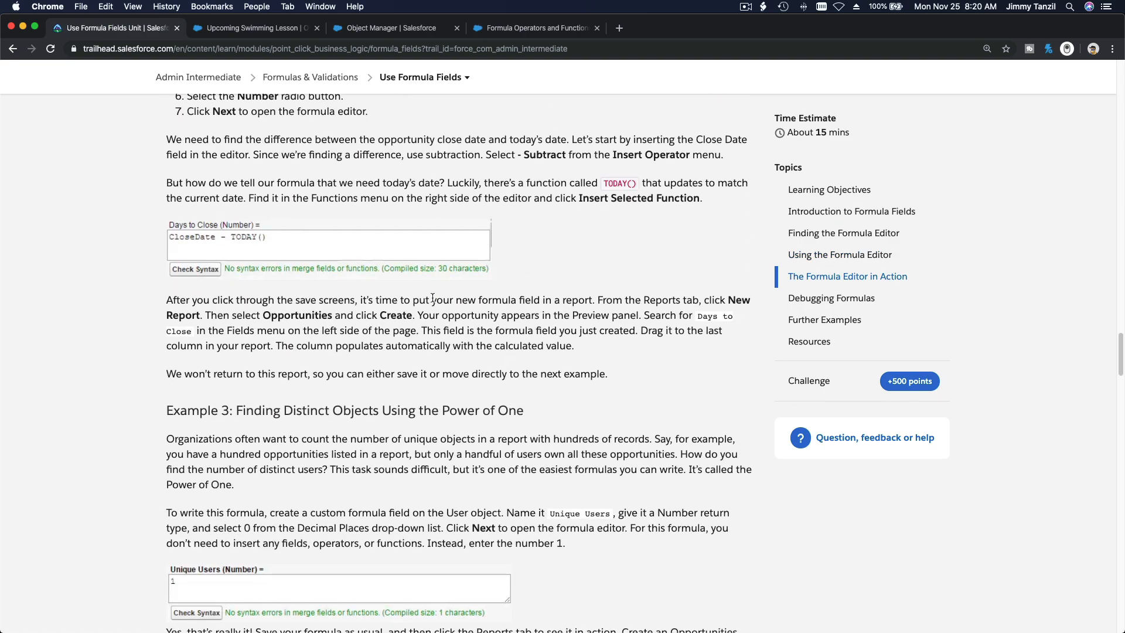
pyautogui.scroll(-9, 434, 301)
pyautogui.scroll(-7, 432, 301)
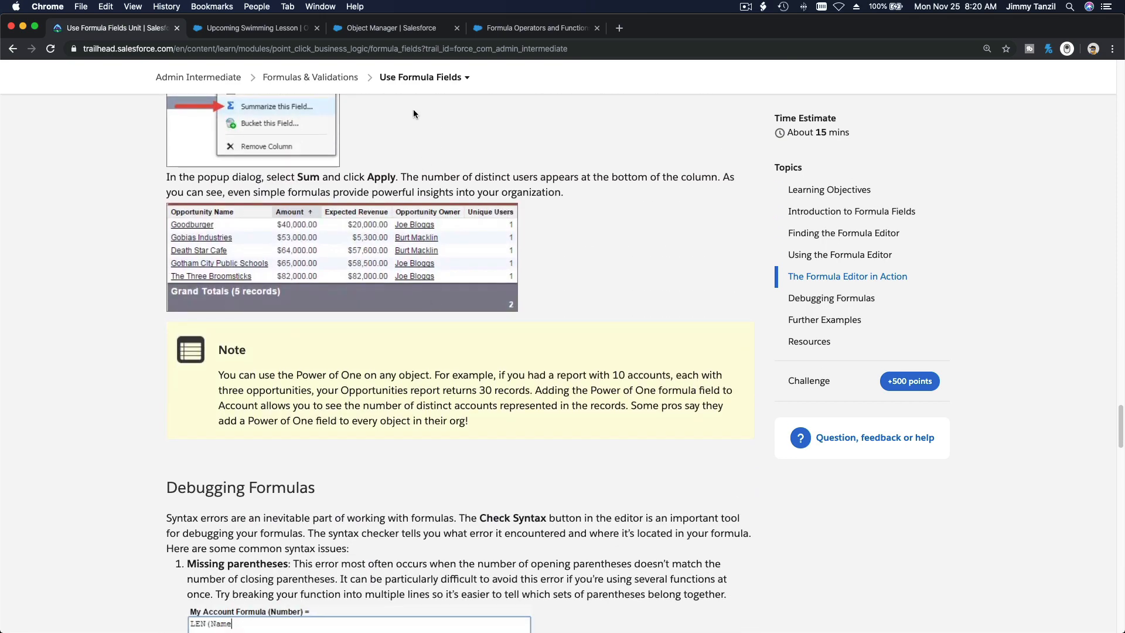
pyautogui.scroll(7, 413, 113)
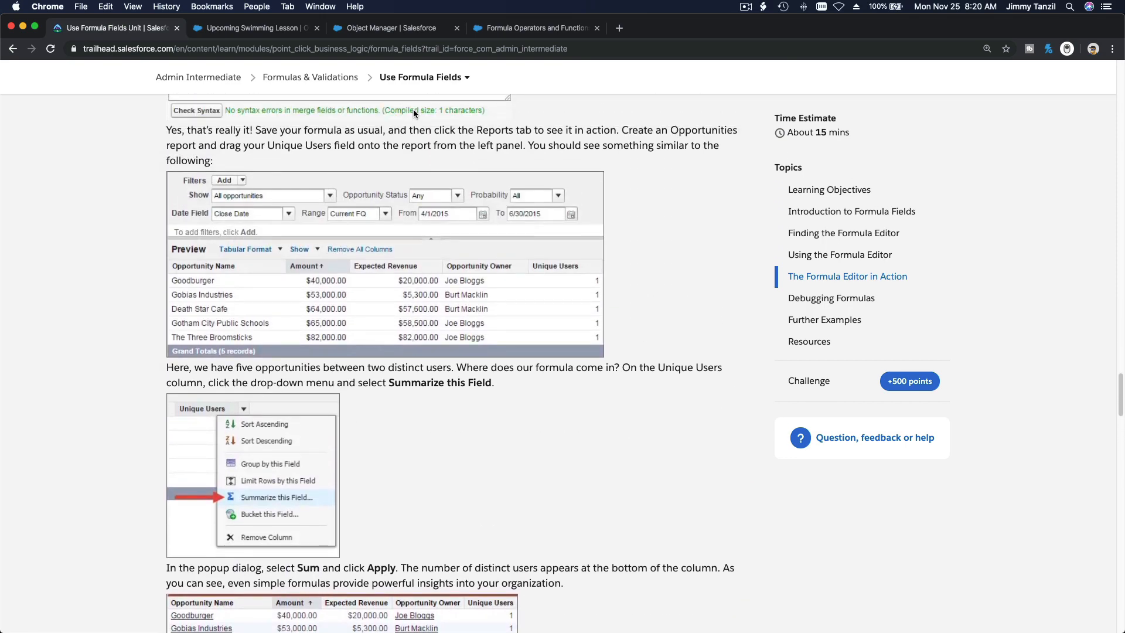
# Step: Append the invalid text vfgd to the end of the Total Lesson Cost formula and check its syntax
pyautogui.click(371, 29)
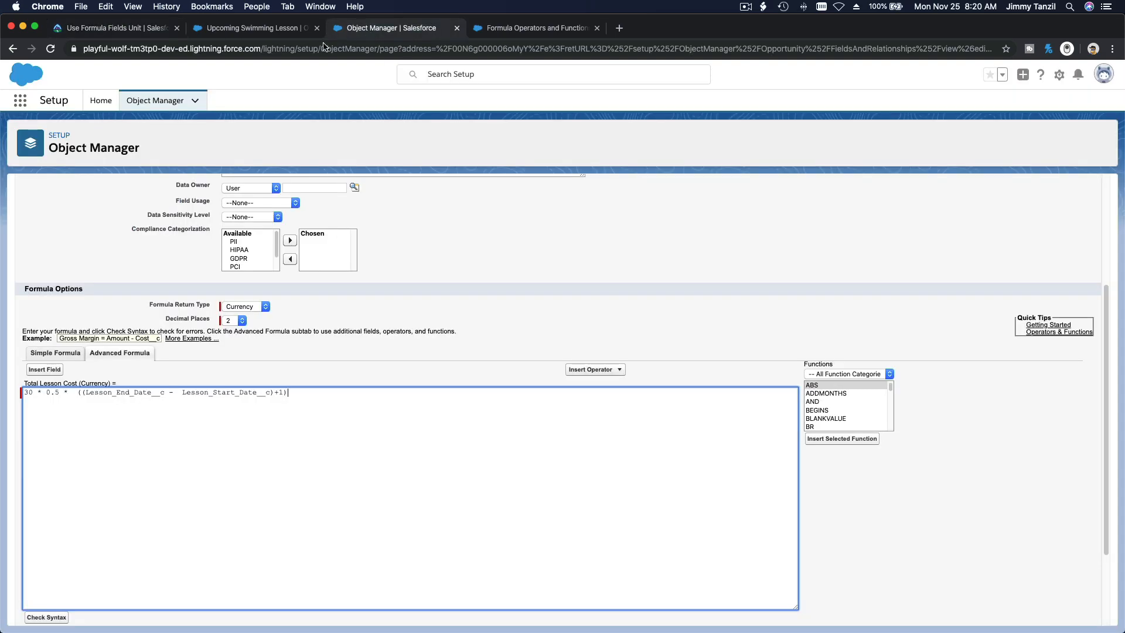
pyautogui.write('vfgd')
pyautogui.scroll(-1, 228, 465)
pyautogui.scroll(-2, 227, 465)
pyautogui.click(47, 523)
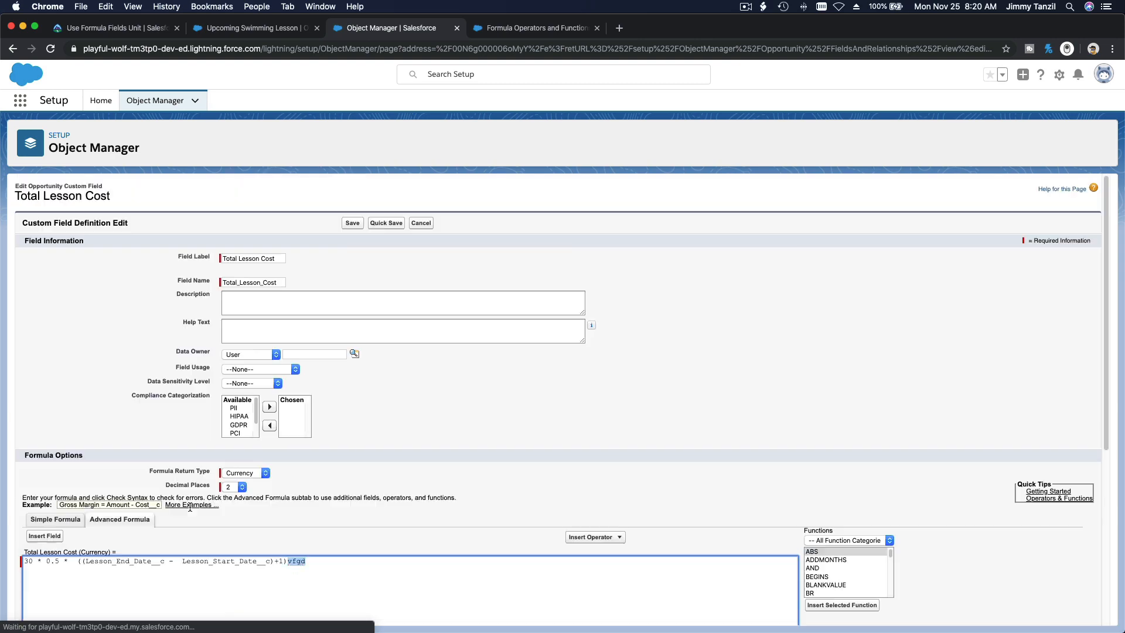
# Step: Check the syntax error message for the Total Lesson Cost formula and remove the invalid text vfgd from its end
pyautogui.scroll(-5, 190, 507)
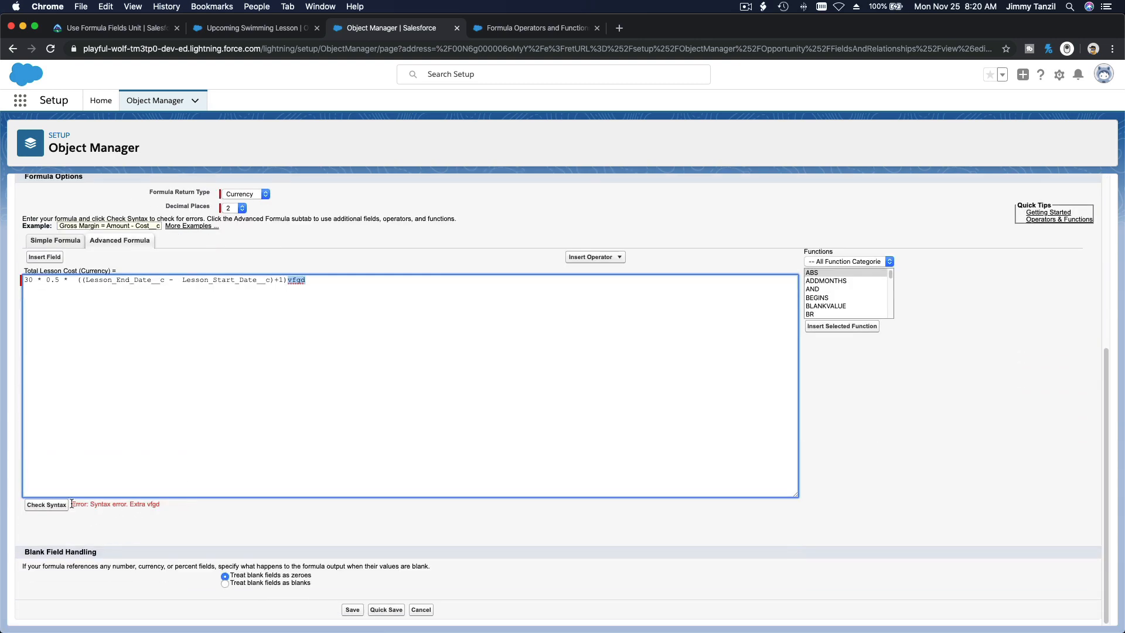
pyautogui.moveTo(71, 505); pyautogui.dragTo(150, 507)
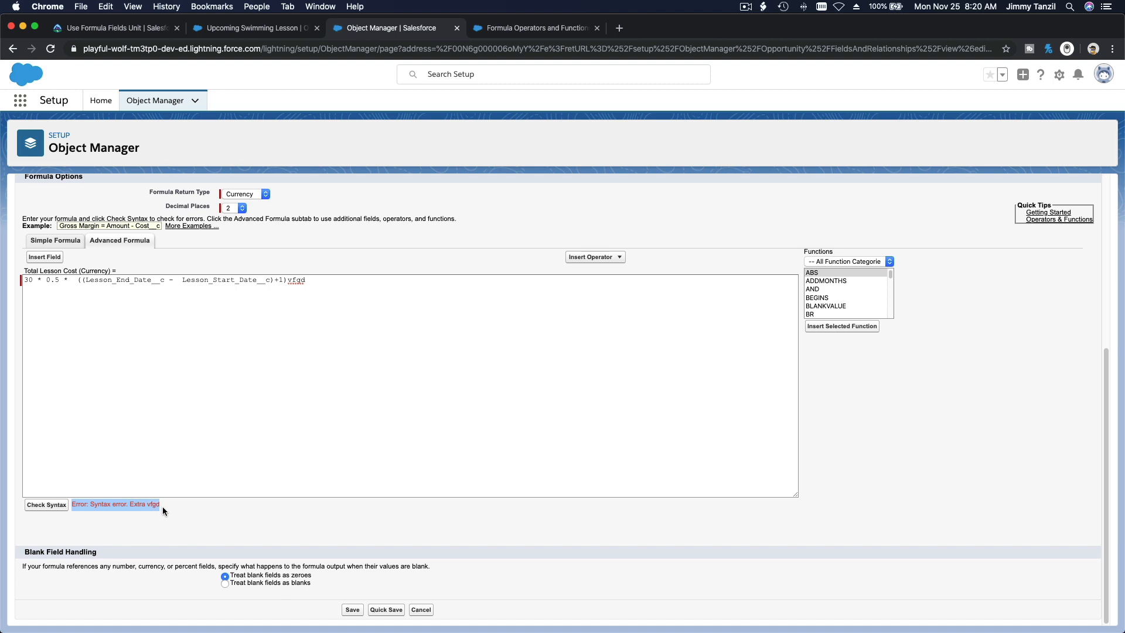
pyautogui.click(289, 345)
pyautogui.doubleClick(295, 281)
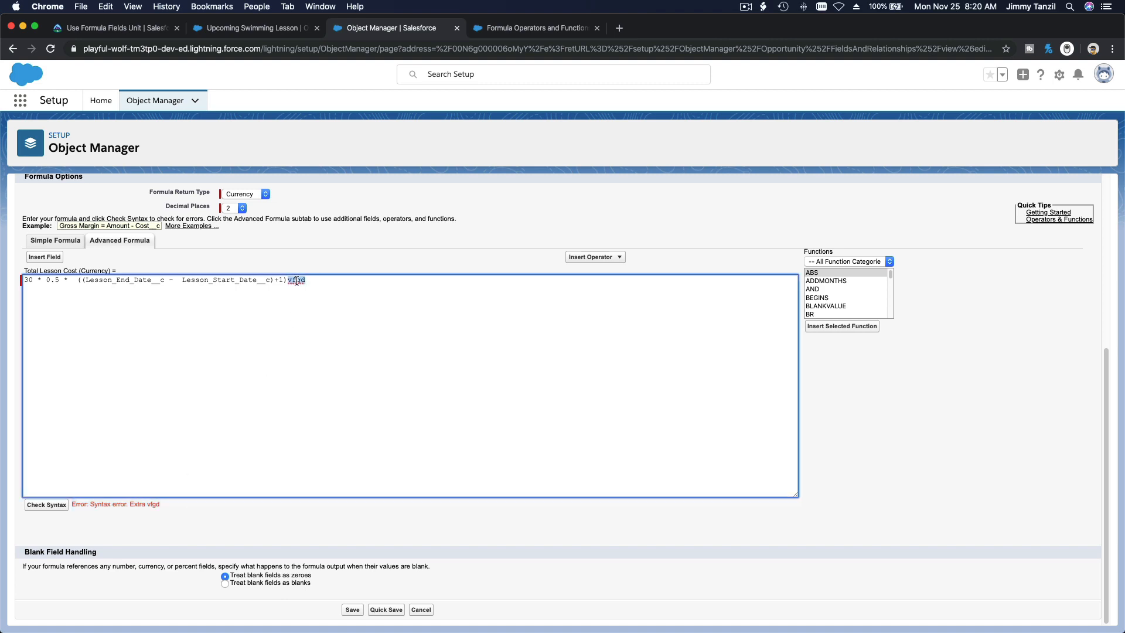
pyautogui.press('BackSpace')
# Step: Read Example 3, Finding Distinct Objects Using the Power of One, in the Trailhead Use Formula Fields unit
pyautogui.click(126, 28)
pyautogui.scroll(5, 247, 293)
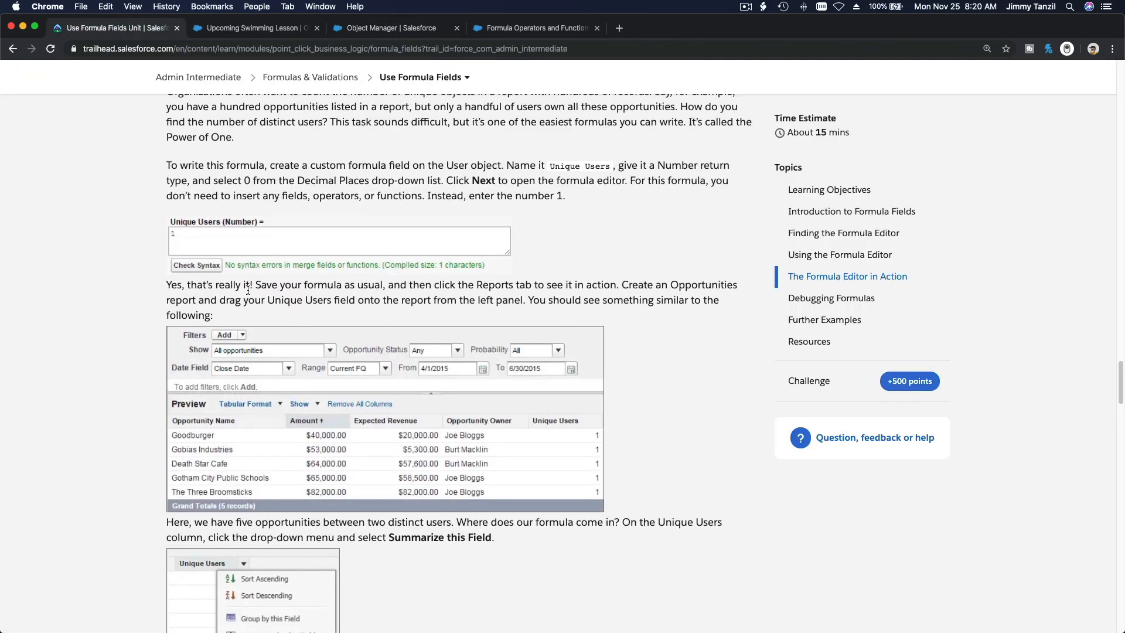
pyautogui.scroll(6, 247, 290)
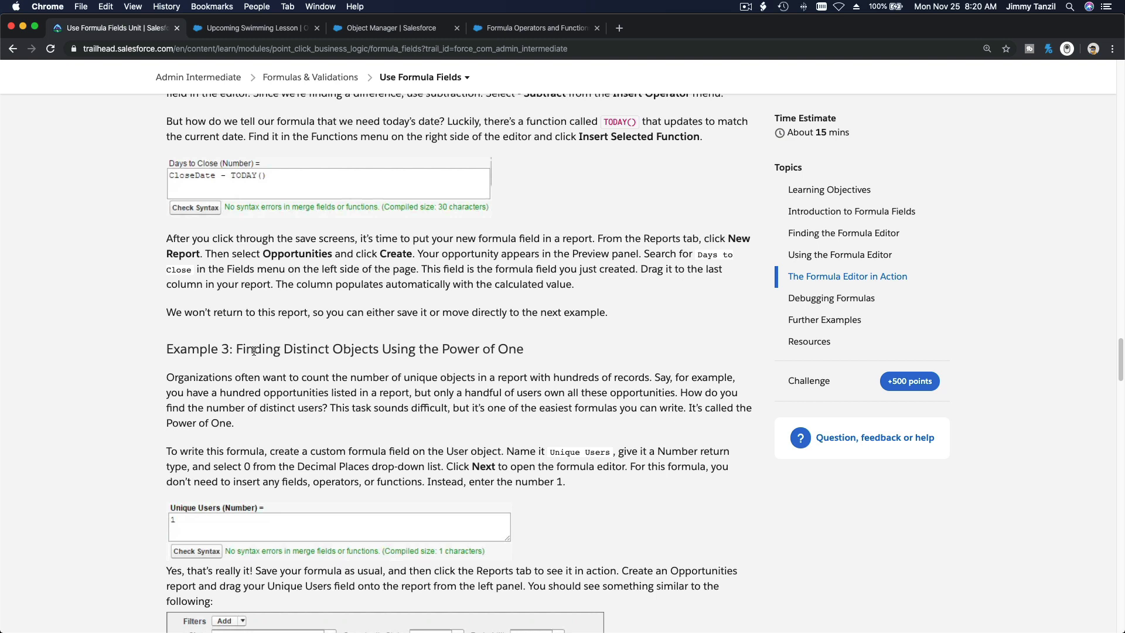
pyautogui.moveTo(243, 351); pyautogui.dragTo(520, 353)
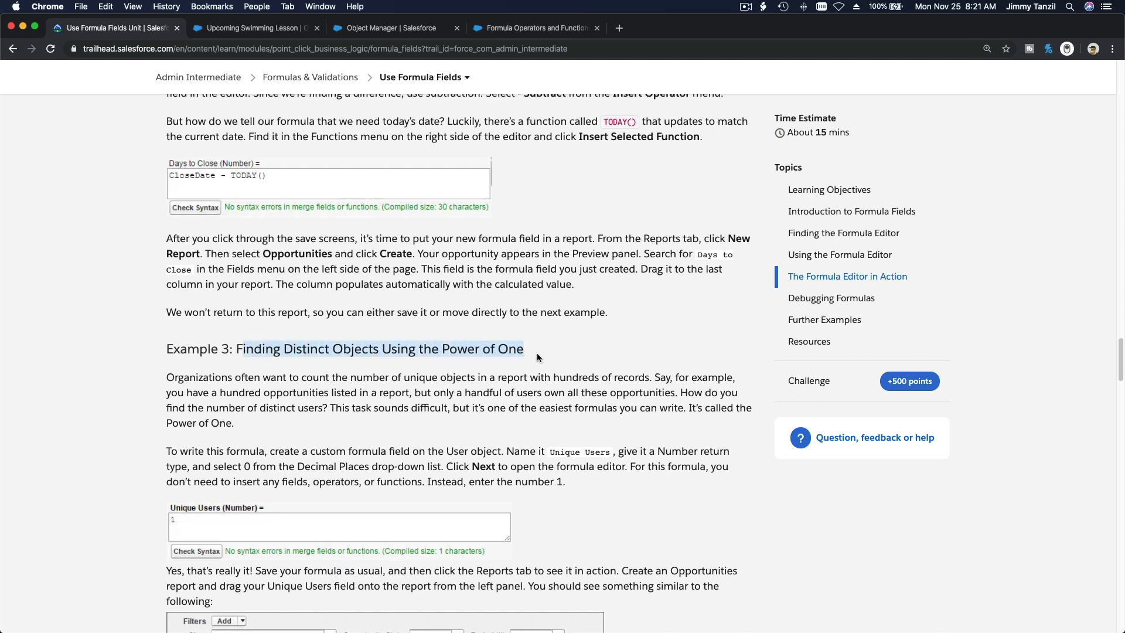
pyautogui.click(538, 357)
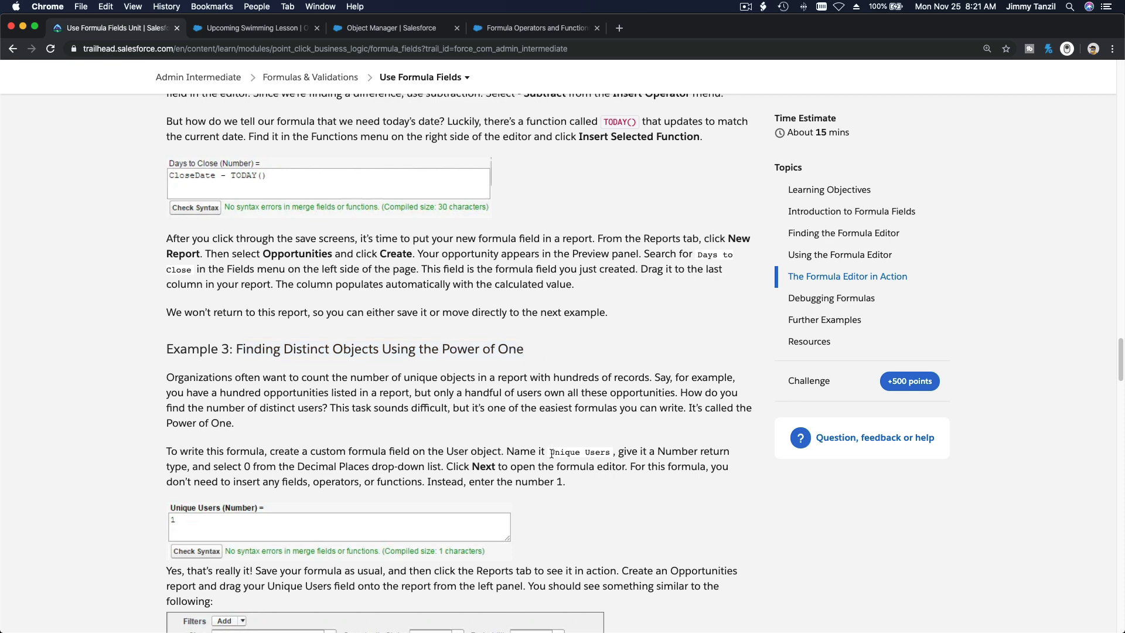
pyautogui.moveTo(550, 453); pyautogui.dragTo(599, 455)
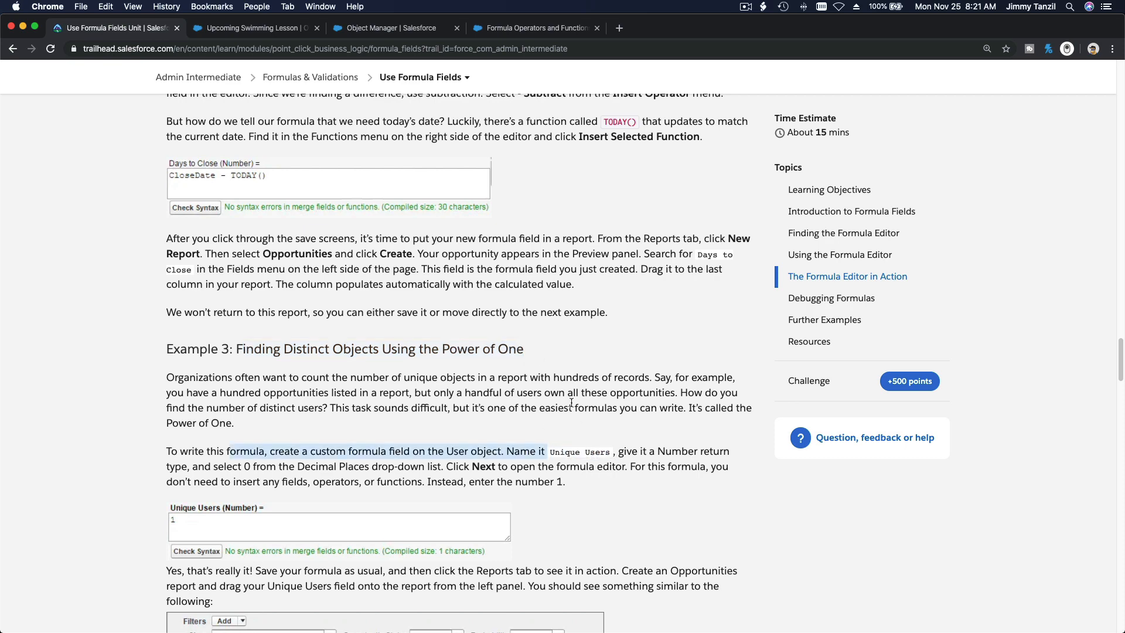
pyautogui.click(531, 383)
pyautogui.scroll(-9, 434, 370)
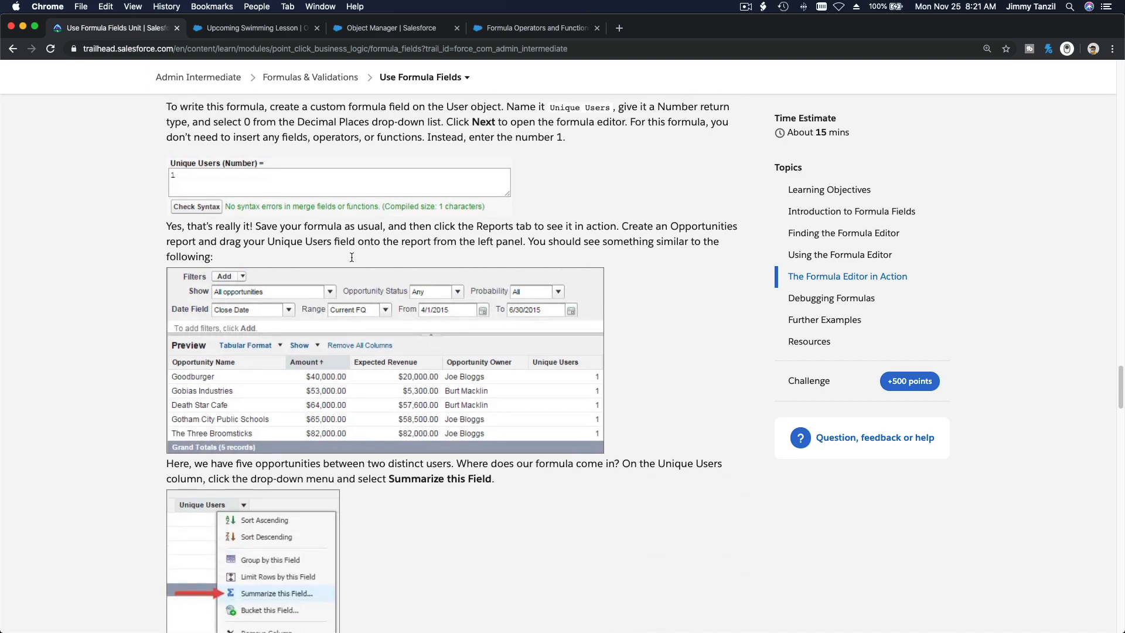
pyautogui.scroll(9, 419, 403)
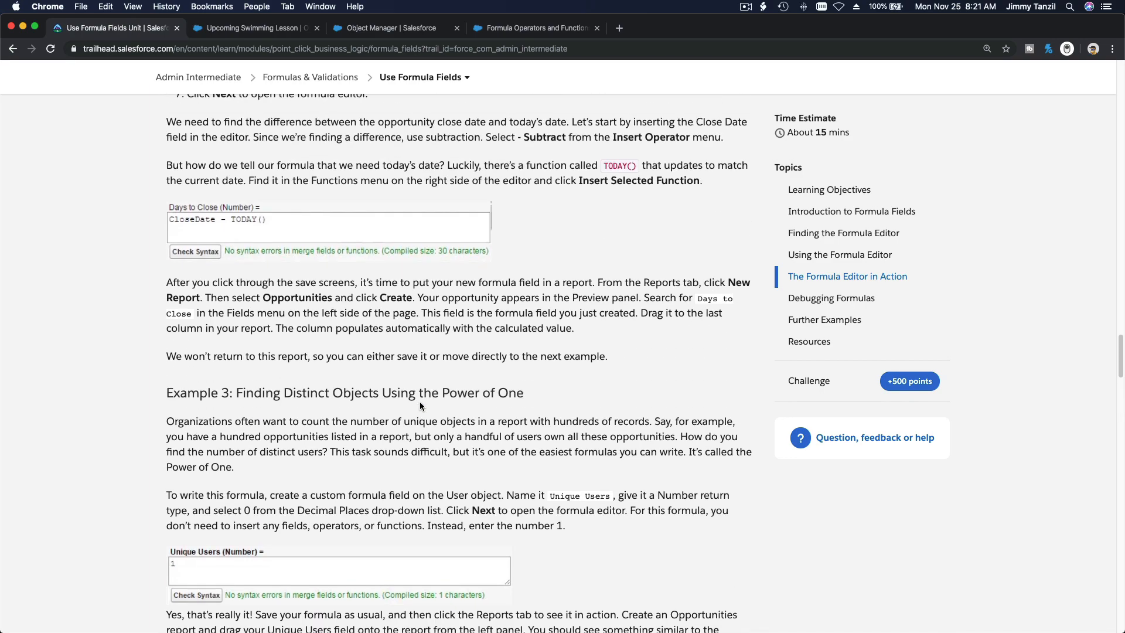
pyautogui.scroll(-2, 419, 403)
pyautogui.scroll(-2, 419, 404)
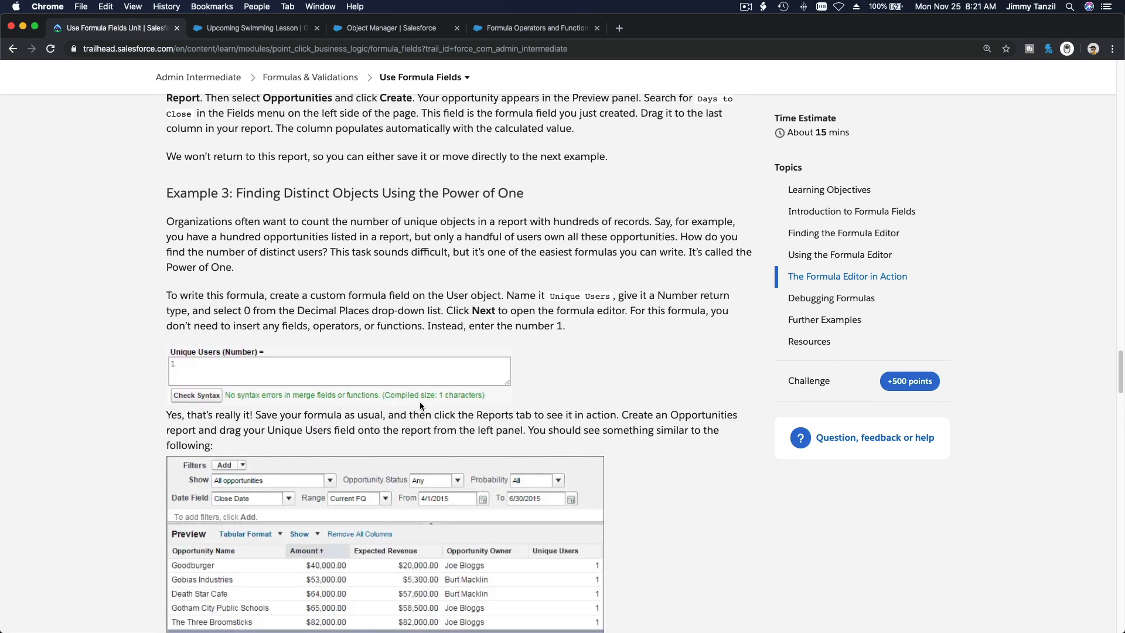
pyautogui.scroll(-2, 419, 402)
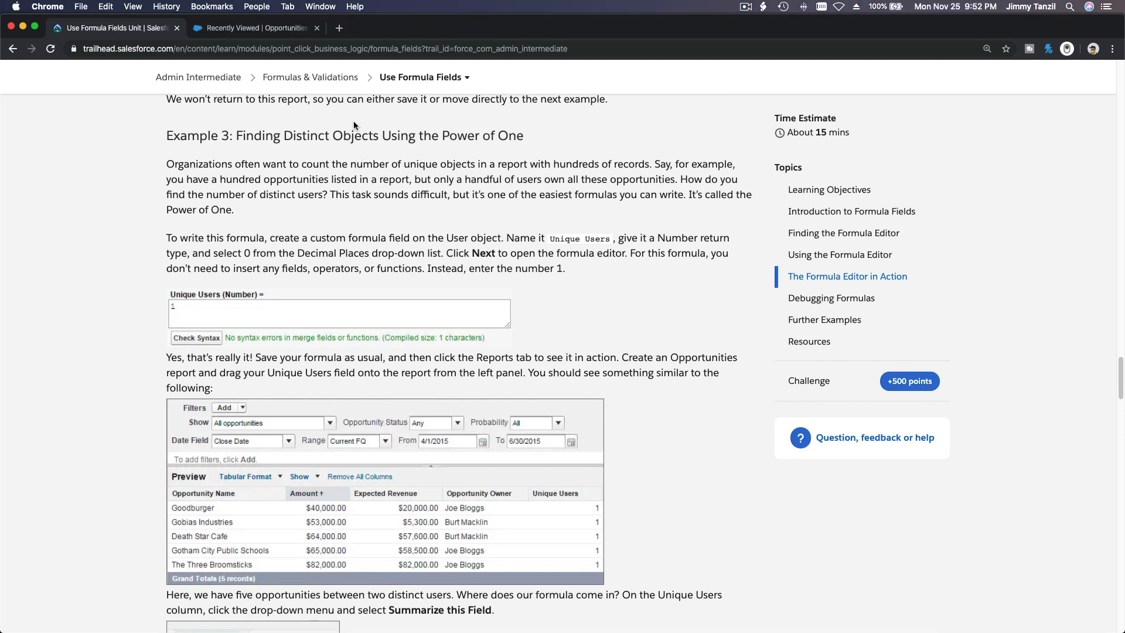
# Step: Search the web for "salesforce winter 20 power of one" and open the article on 9 Noteworthy Features in the Salesforce Winter '20 Release
pyautogui.click(339, 33)
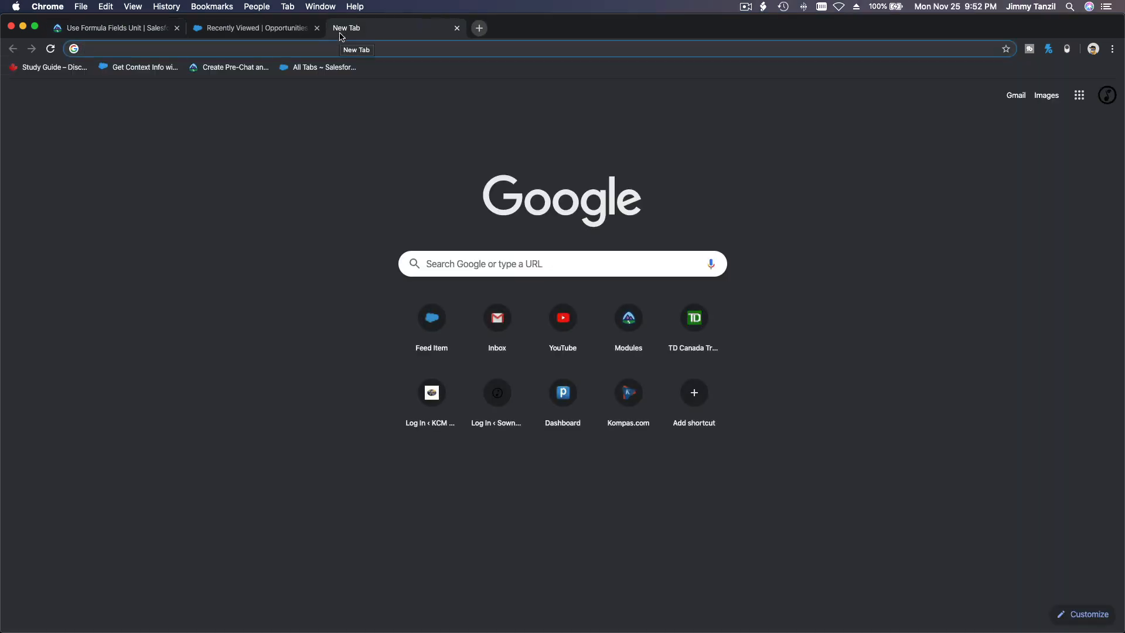
pyautogui.write('salesfor')
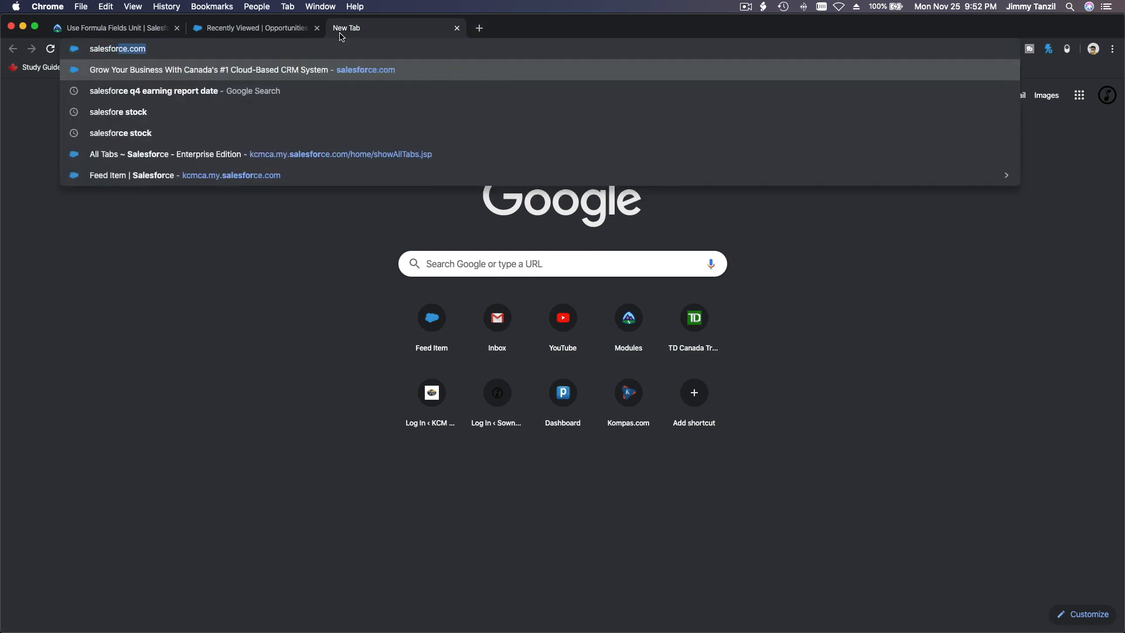
pyautogui.write('ce winter')
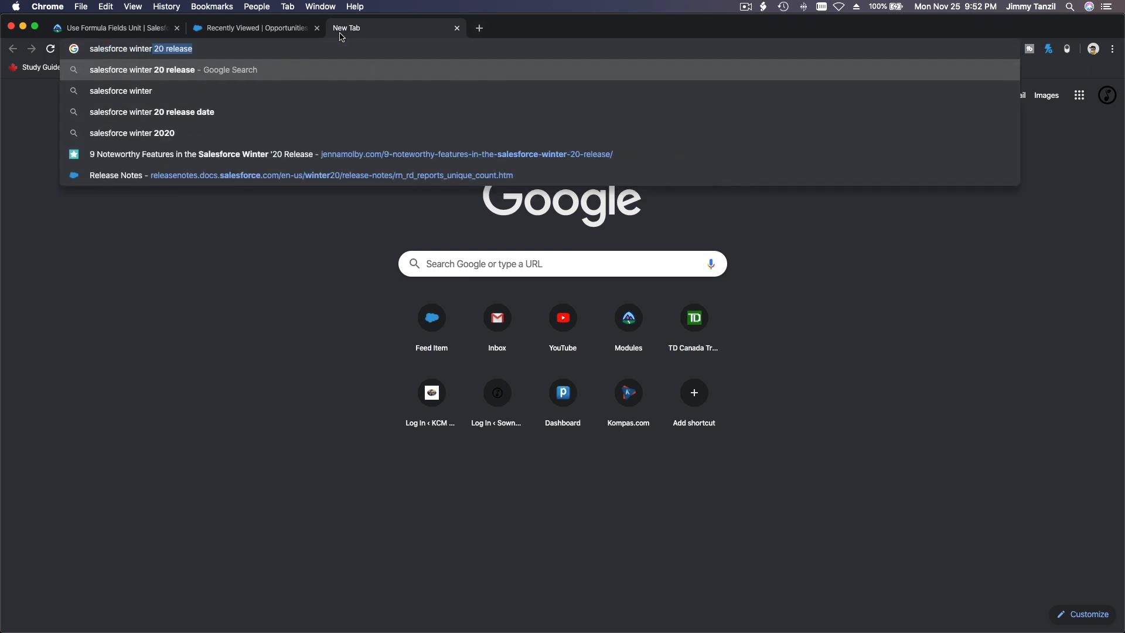
pyautogui.write(' 20 power of one')
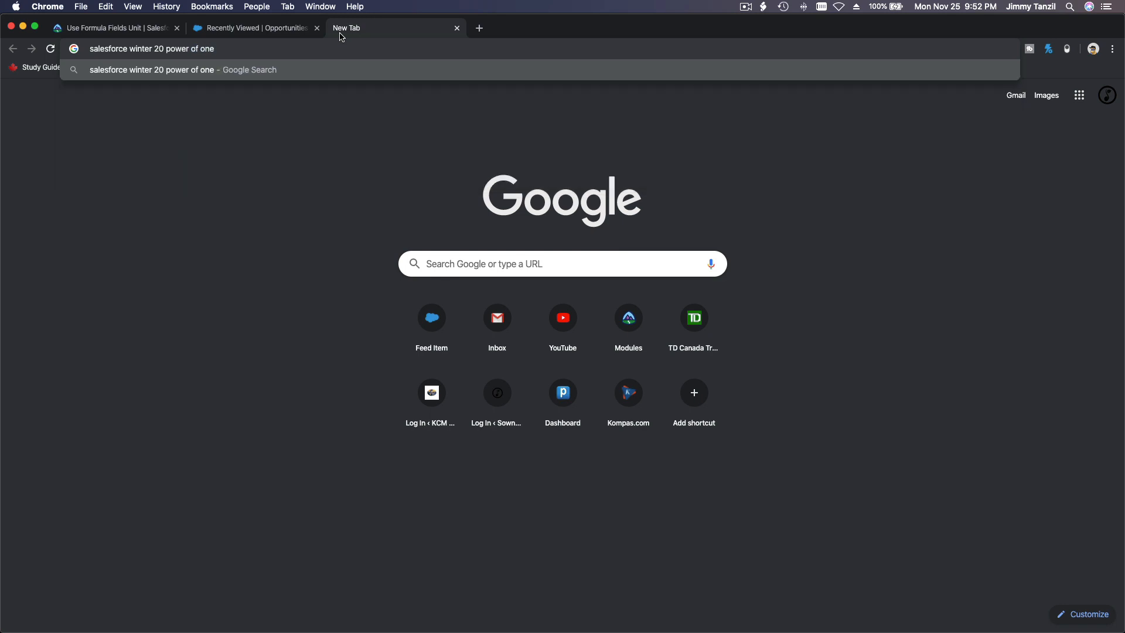
pyautogui.press('Return')
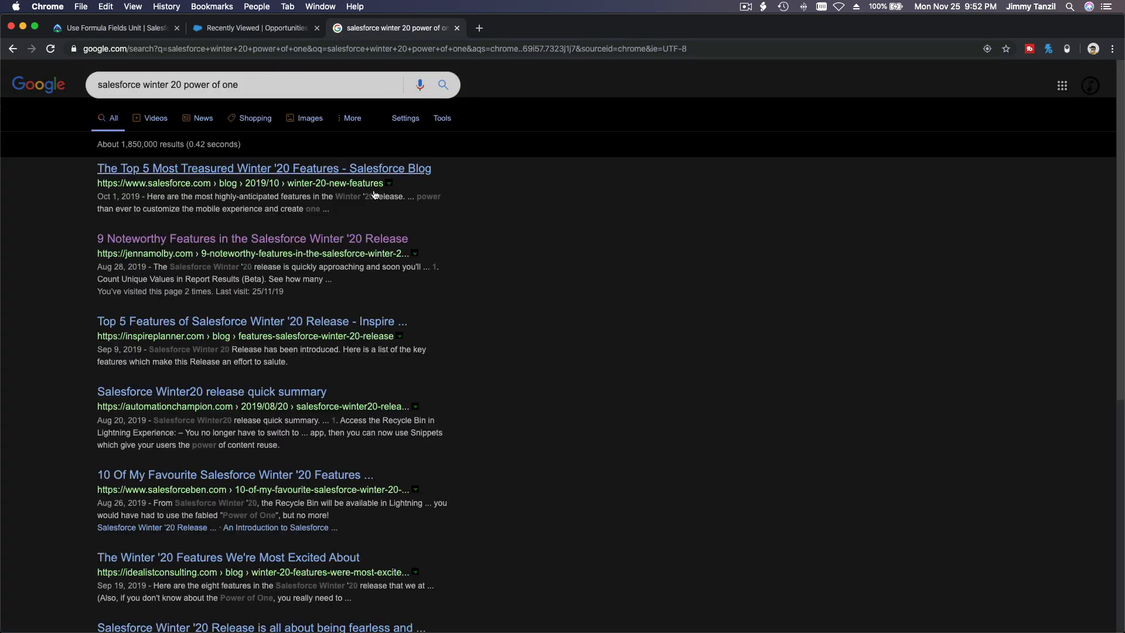
pyautogui.click(393, 239)
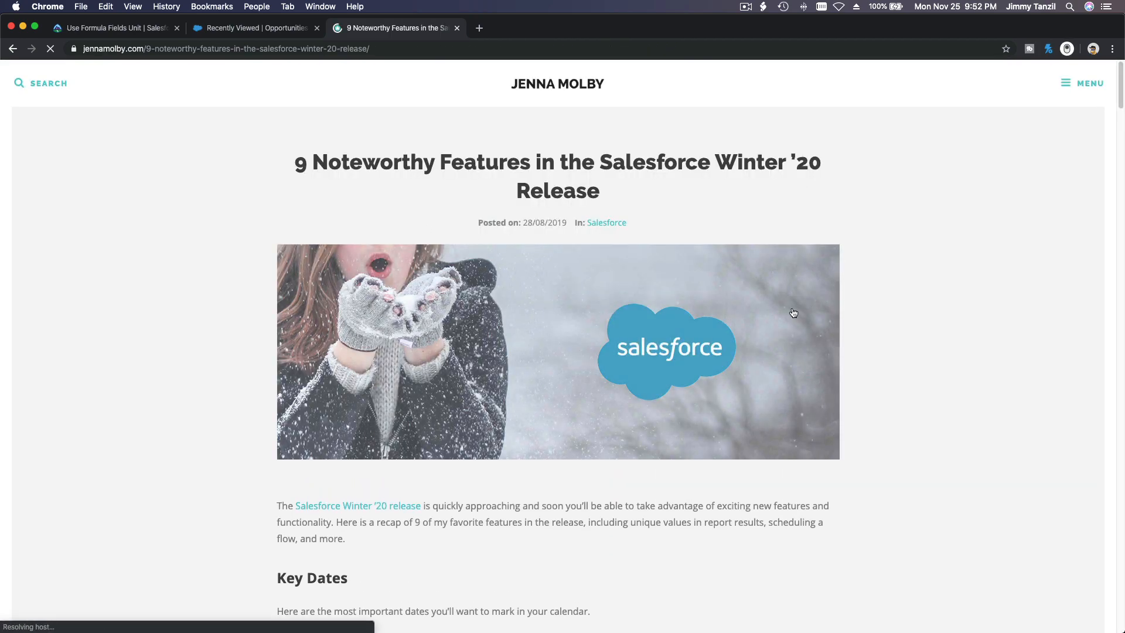
# Step: Read the article's Count Unique Values in Report Results (Beta) section and compare it with Example 3 in the Trailhead unit
pyautogui.scroll(-3, 884, 318)
pyautogui.scroll(-7, 883, 318)
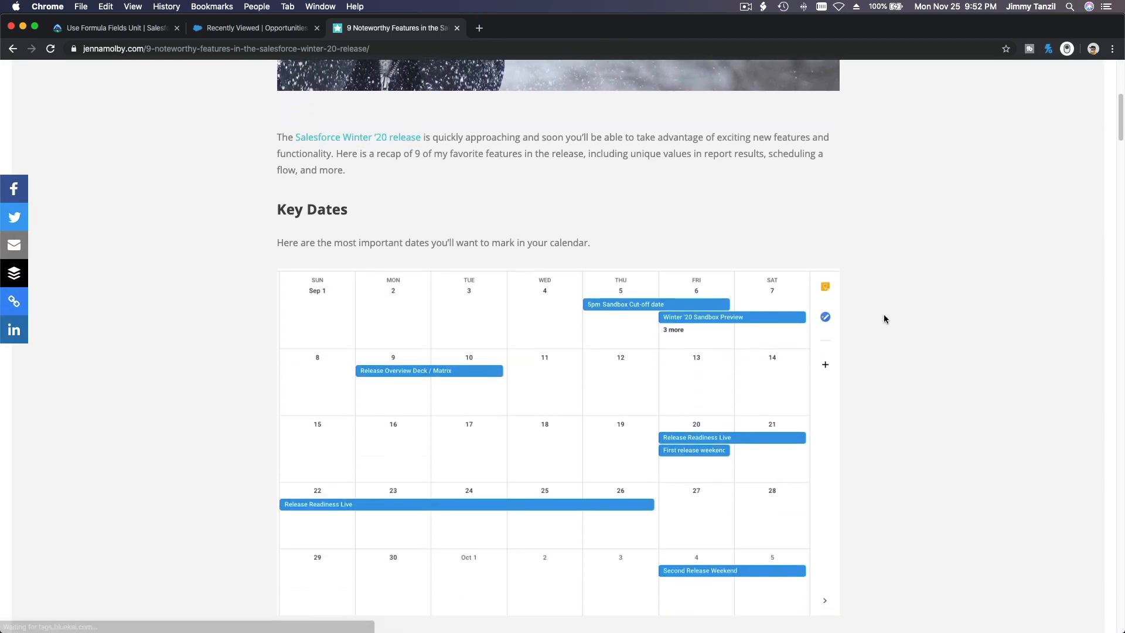
pyautogui.scroll(-6, 884, 320)
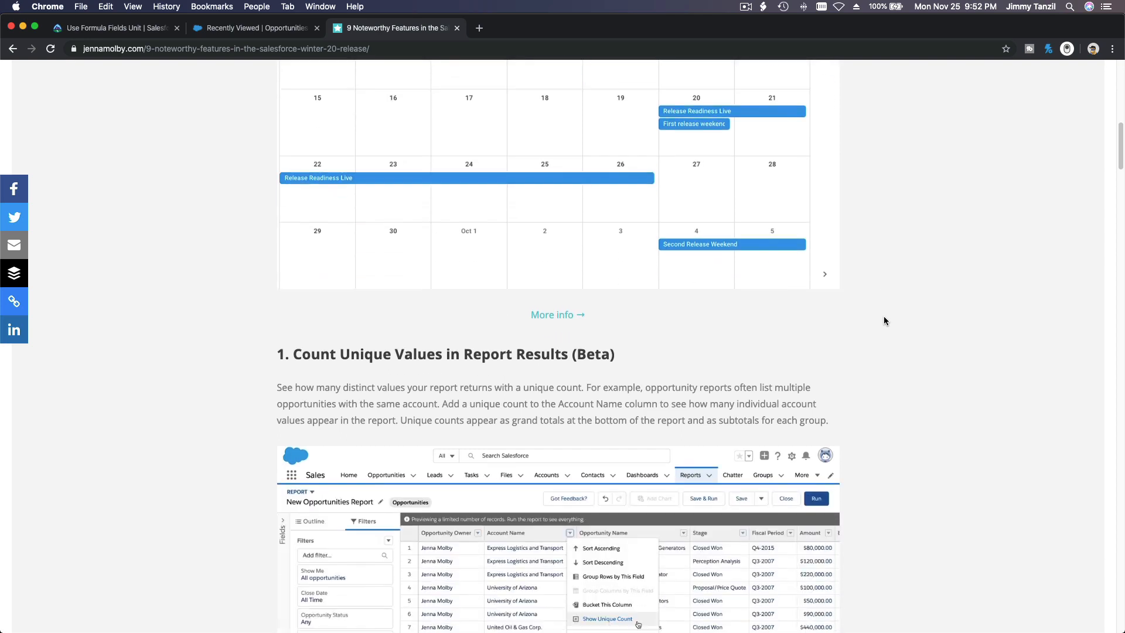
pyautogui.scroll(-1, 883, 320)
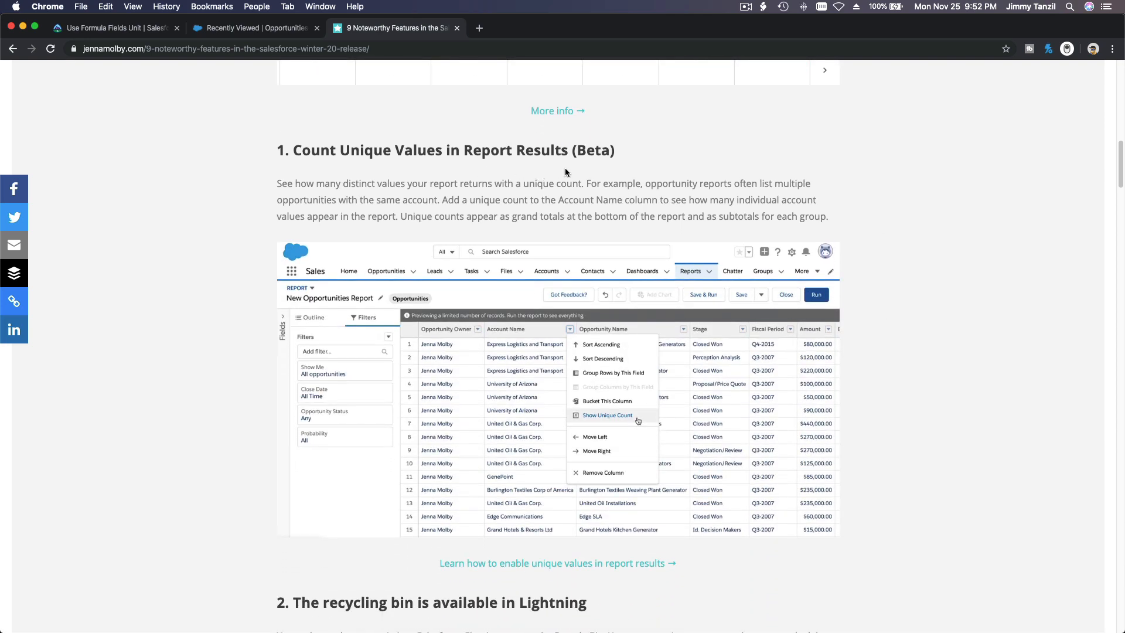
pyautogui.moveTo(576, 151); pyautogui.dragTo(607, 152)
pyautogui.click(630, 173)
pyautogui.scroll(-1, 631, 173)
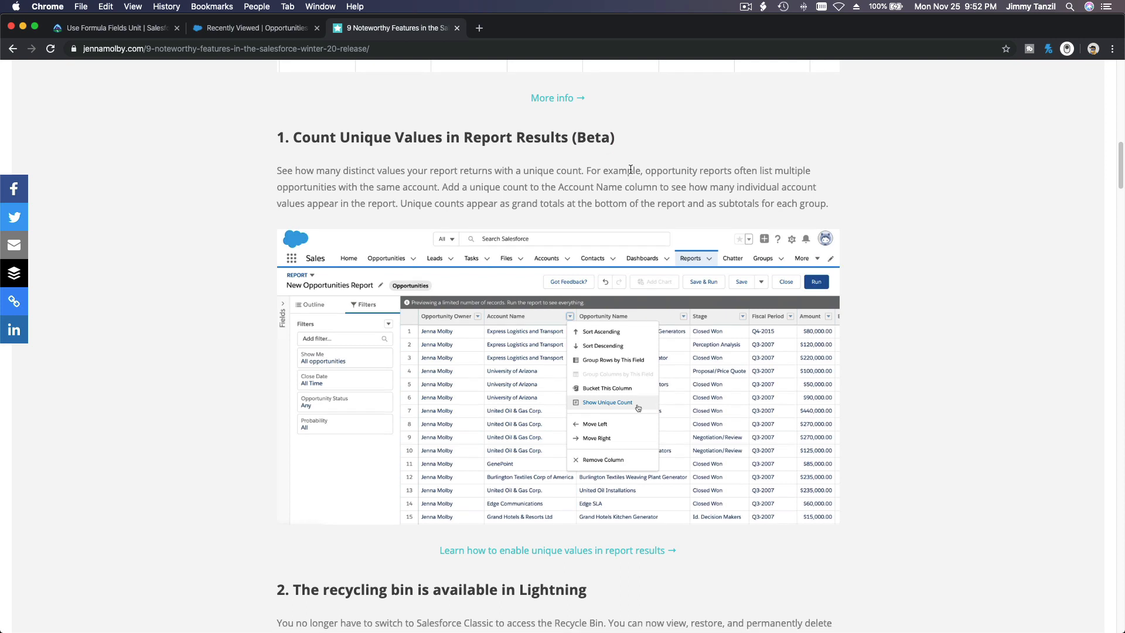
pyautogui.scroll(-2, 630, 170)
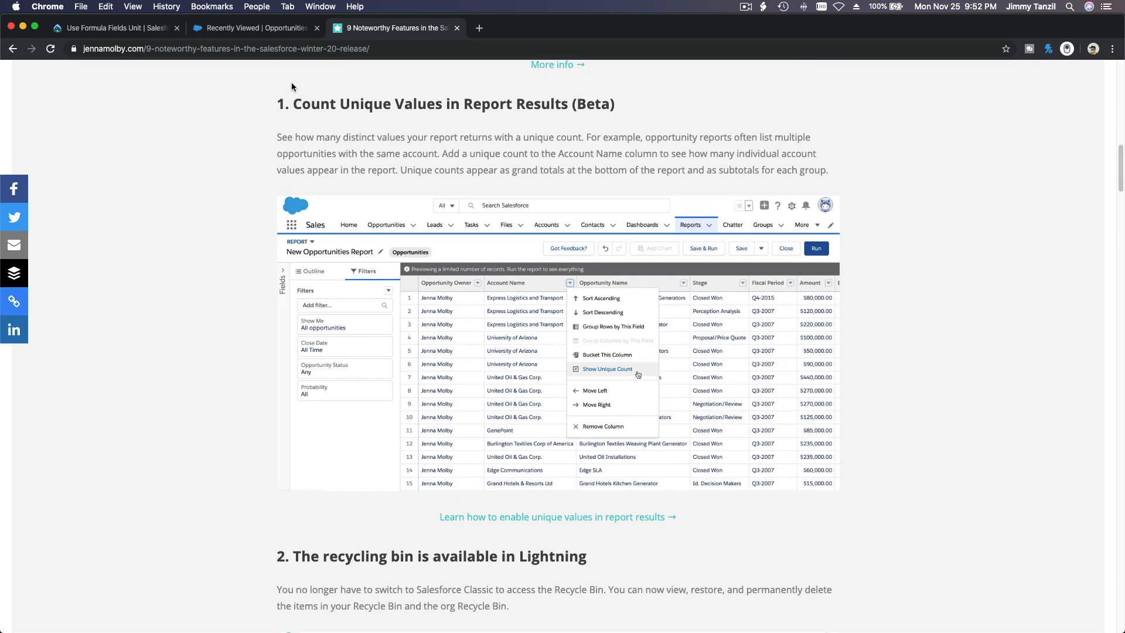
pyautogui.click(140, 28)
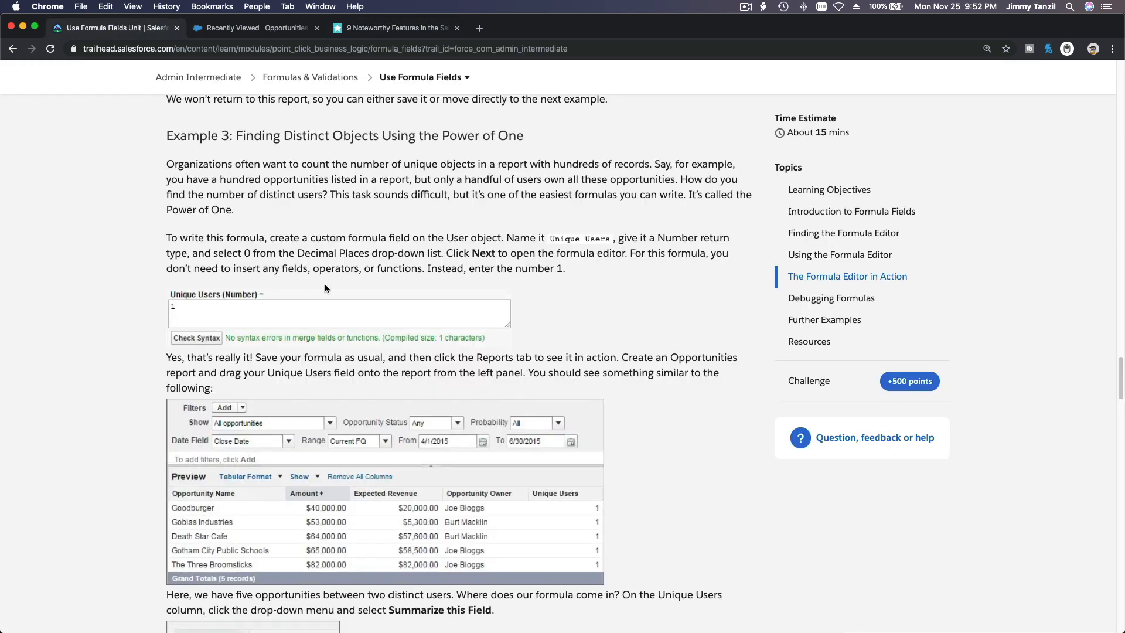
pyautogui.scroll(-1, 325, 286)
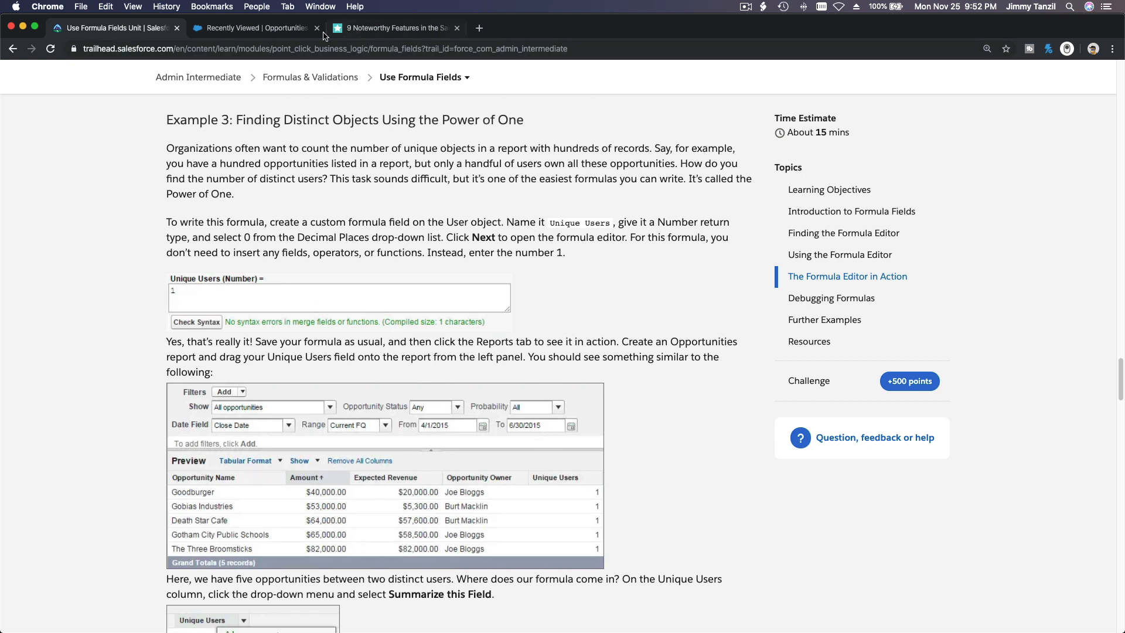
# Step: Create a new Salesforce report based on the Opportunities report type
pyautogui.click(273, 33)
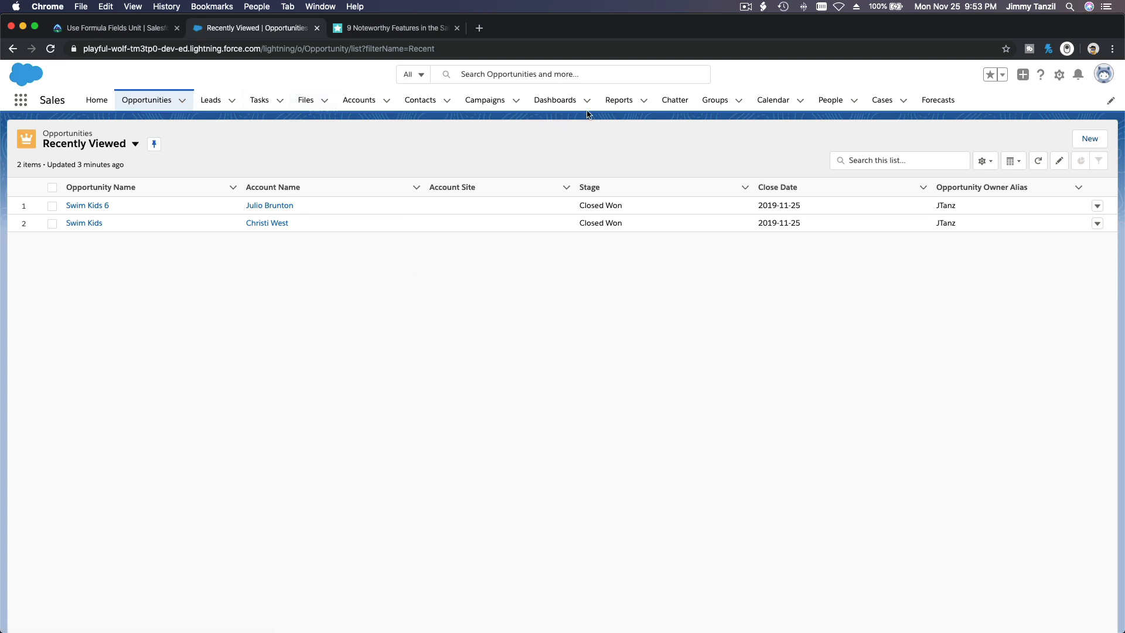
pyautogui.click(610, 108)
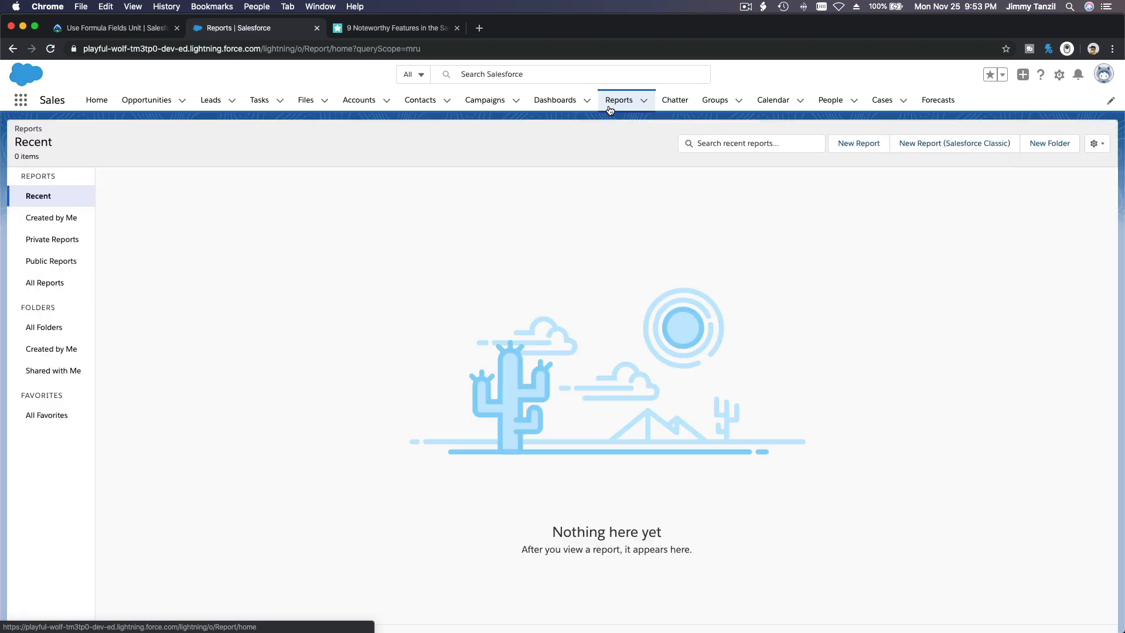
pyautogui.click(849, 150)
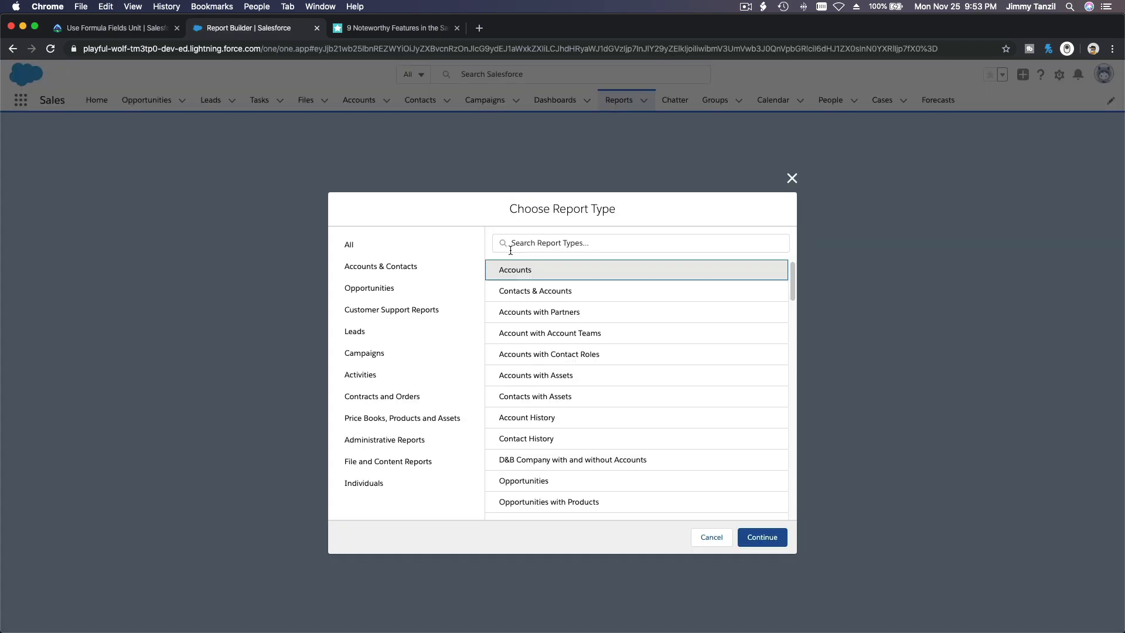
pyautogui.click(528, 243)
pyautogui.write('Opp')
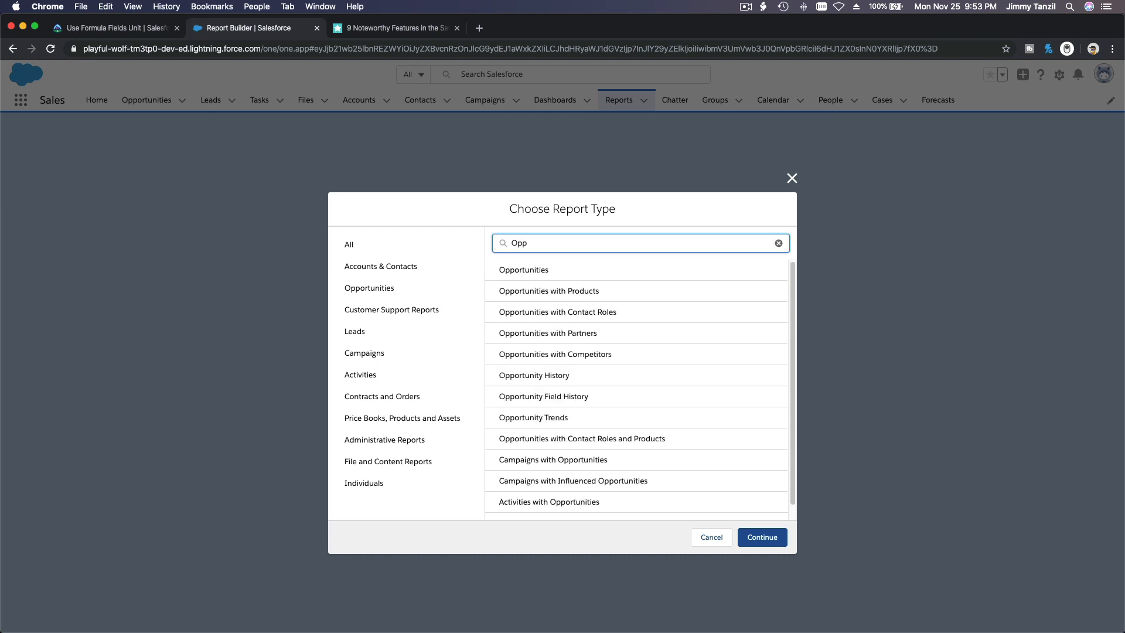
pyautogui.click(531, 270)
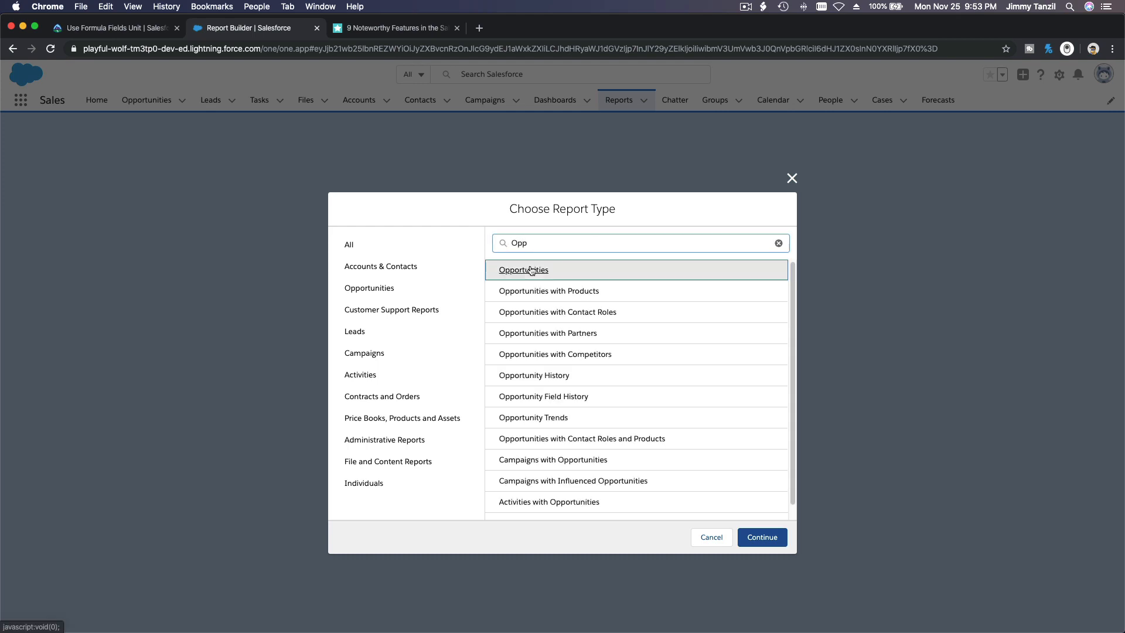
pyautogui.click(762, 536)
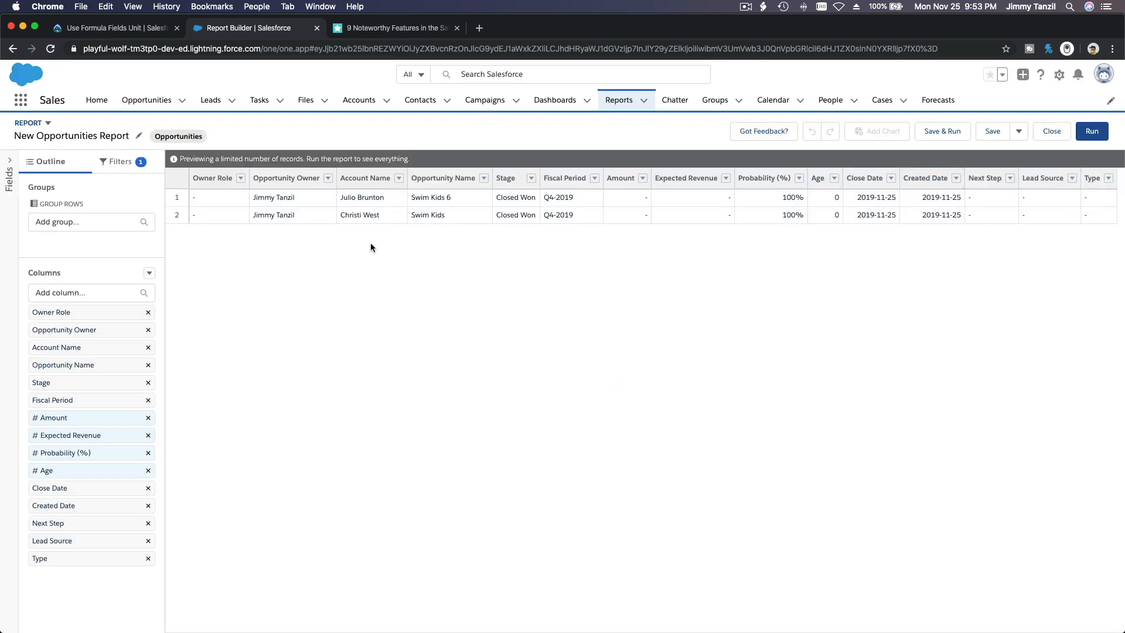
# Step: Add the Swimming Instructor column to the opportunities report, run it, and examine its total record count
pyautogui.click(97, 291)
pyautogui.write('Sw')
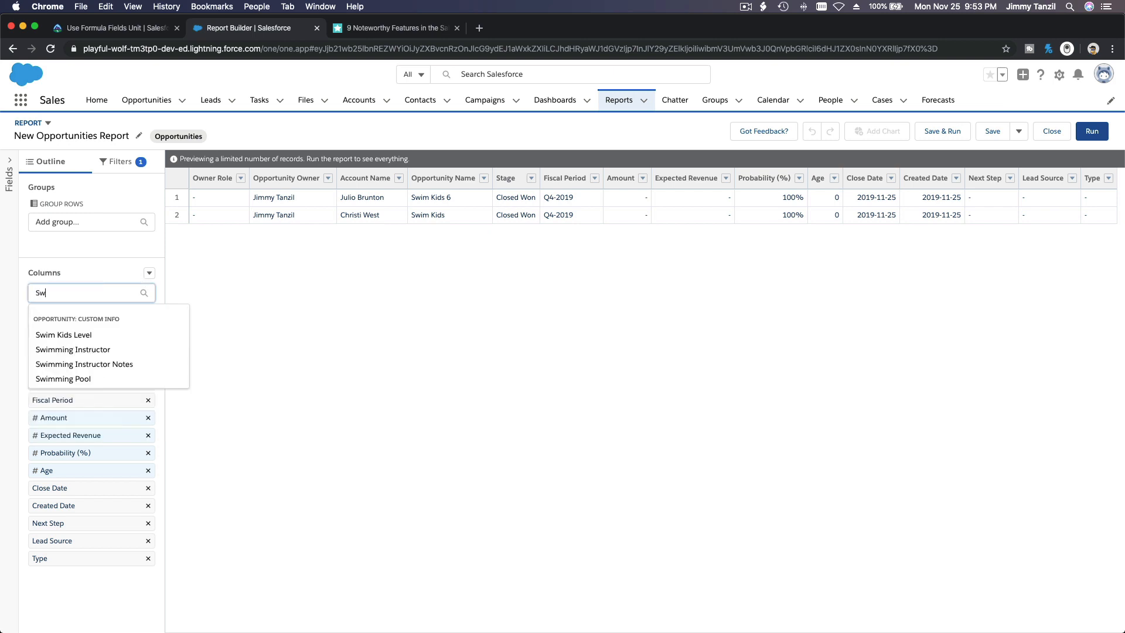
pyautogui.click(94, 350)
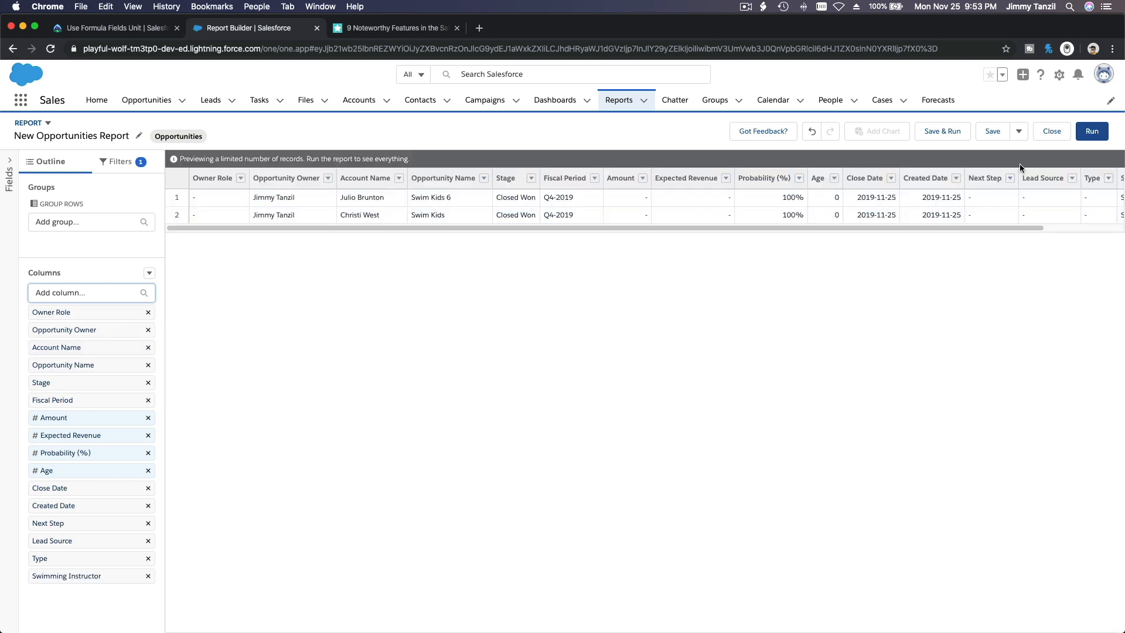
pyautogui.click(1076, 139)
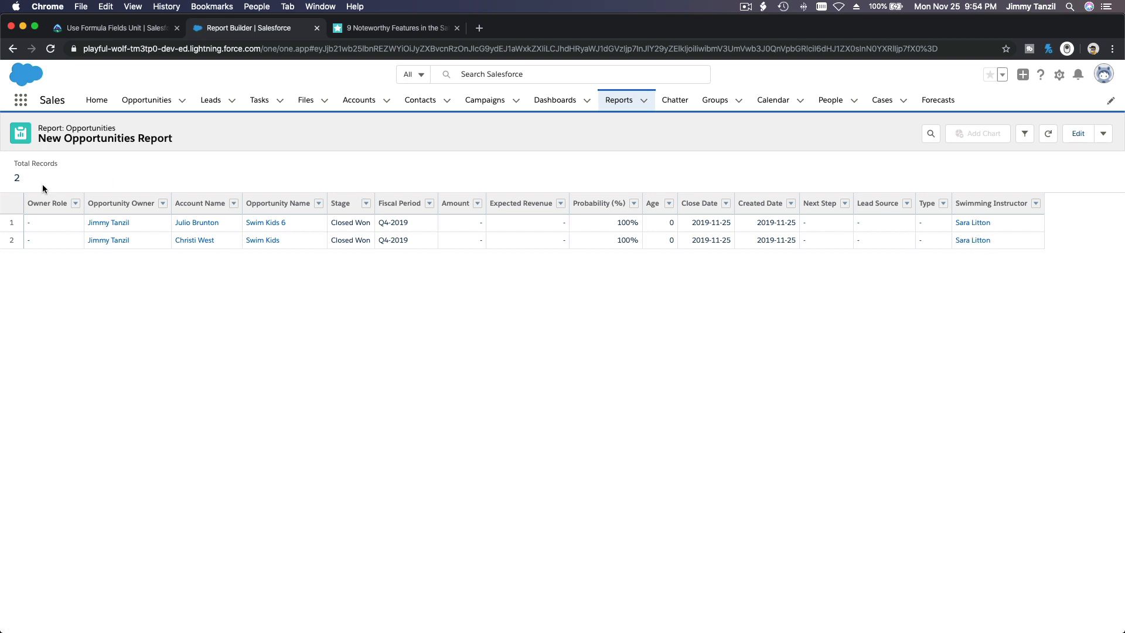
pyautogui.doubleClick(16, 178)
pyautogui.click(70, 300)
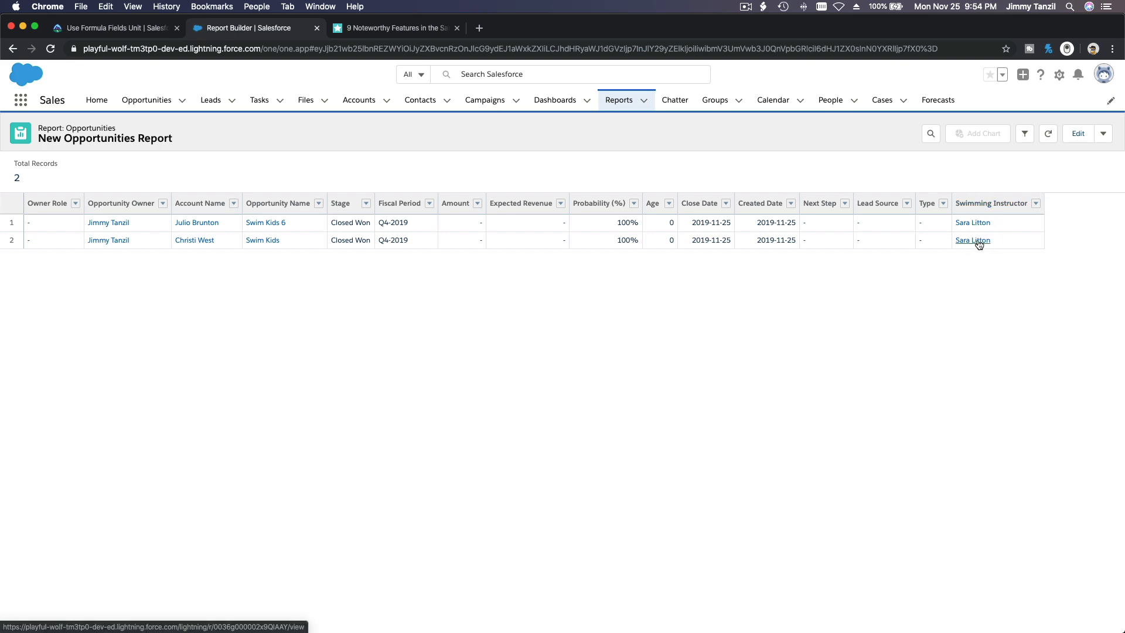
# Step: Compare Trailhead's Example 3 on the Power of One with the article's Count Unique Values in Report Results section
pyautogui.click(136, 35)
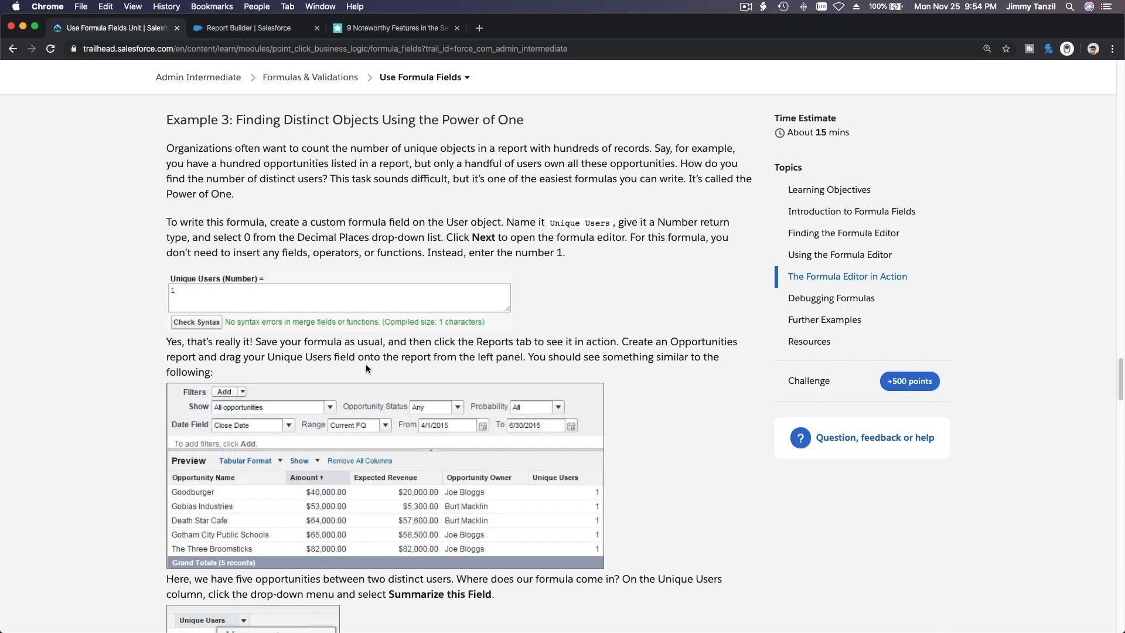
pyautogui.scroll(-3, 365, 364)
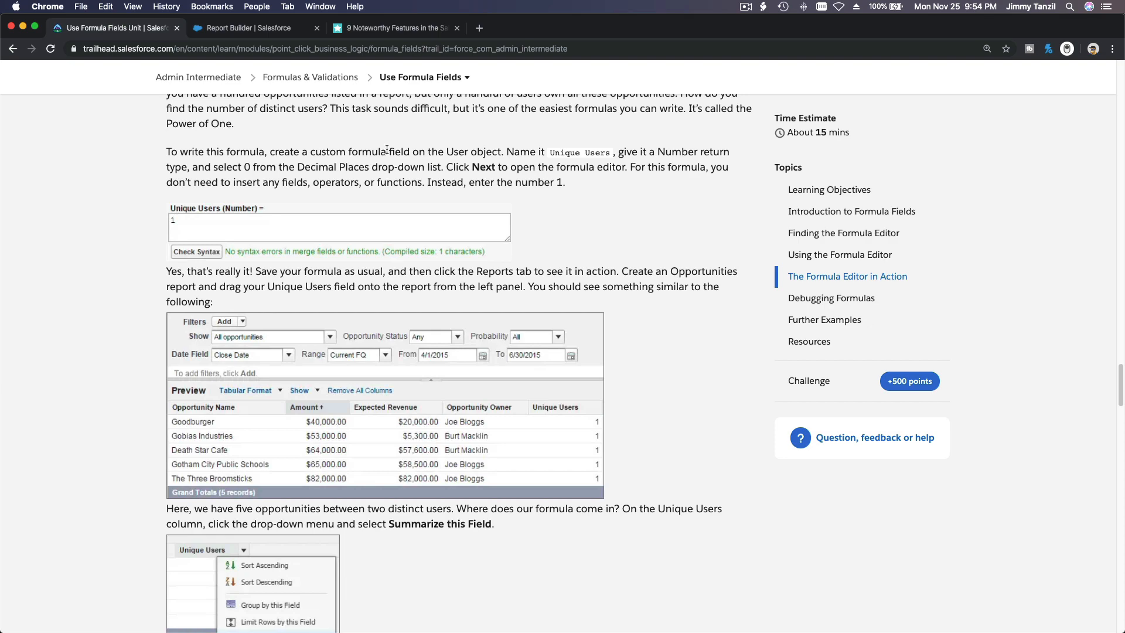
pyautogui.click(374, 31)
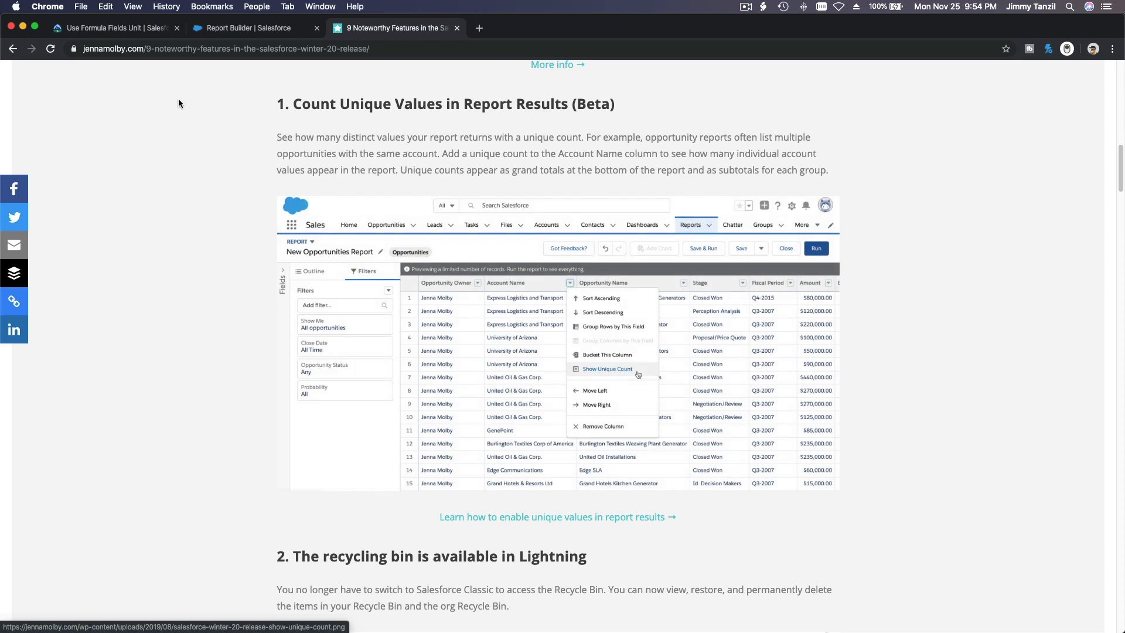
# Step: Return to the Trailhead unit and read its Debugging Formulas and Further Examples sections
pyautogui.click(121, 32)
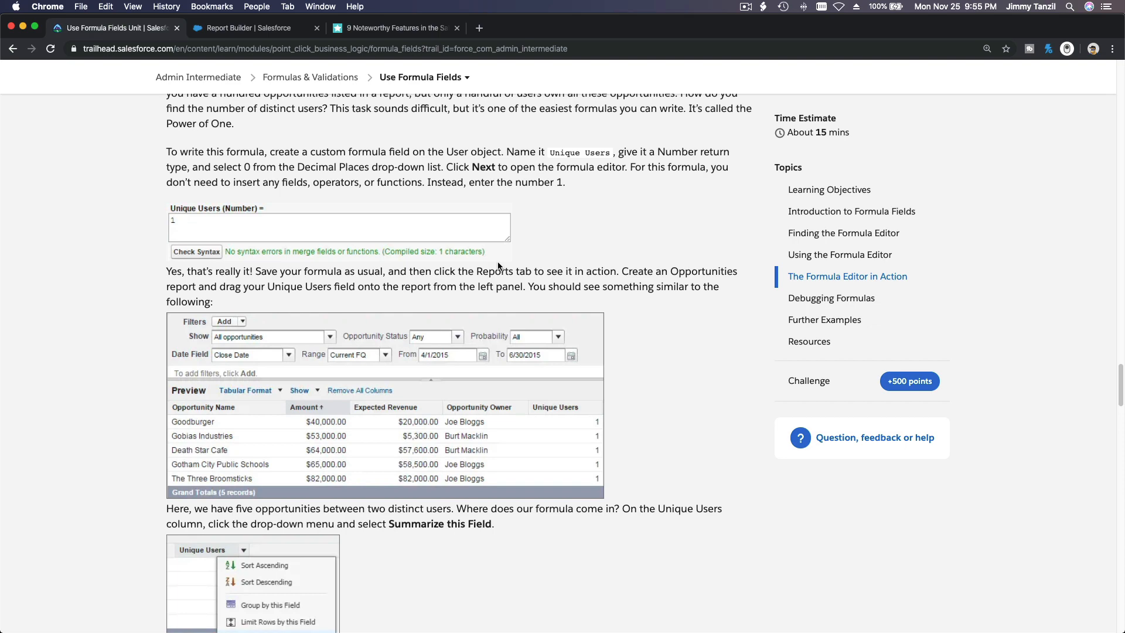
pyautogui.scroll(-10, 497, 265)
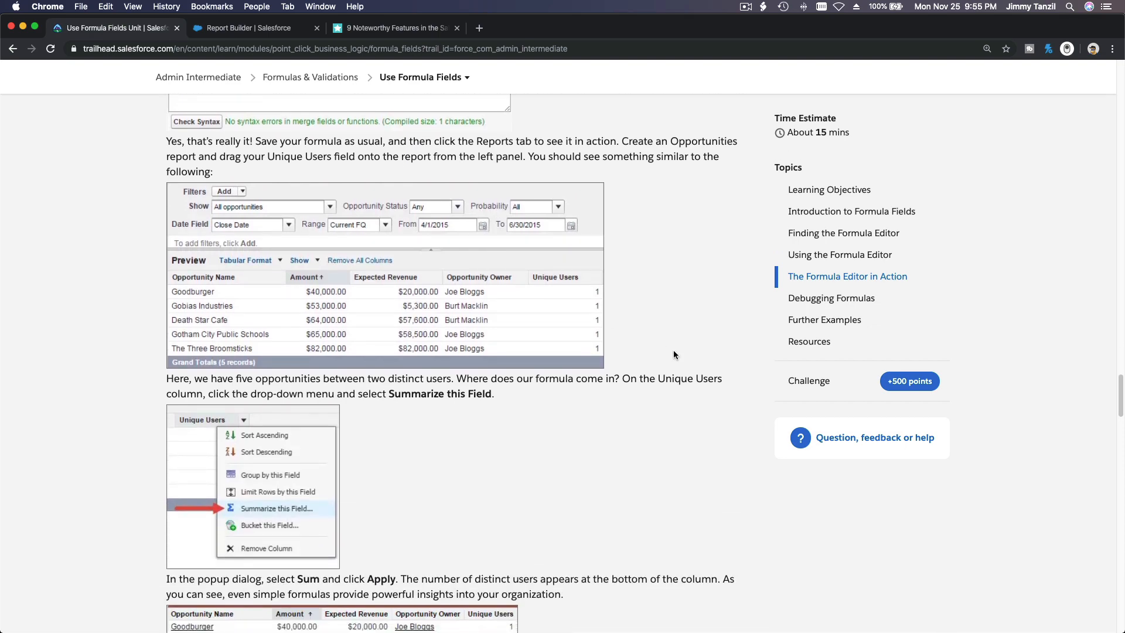
pyautogui.scroll(-15, 673, 354)
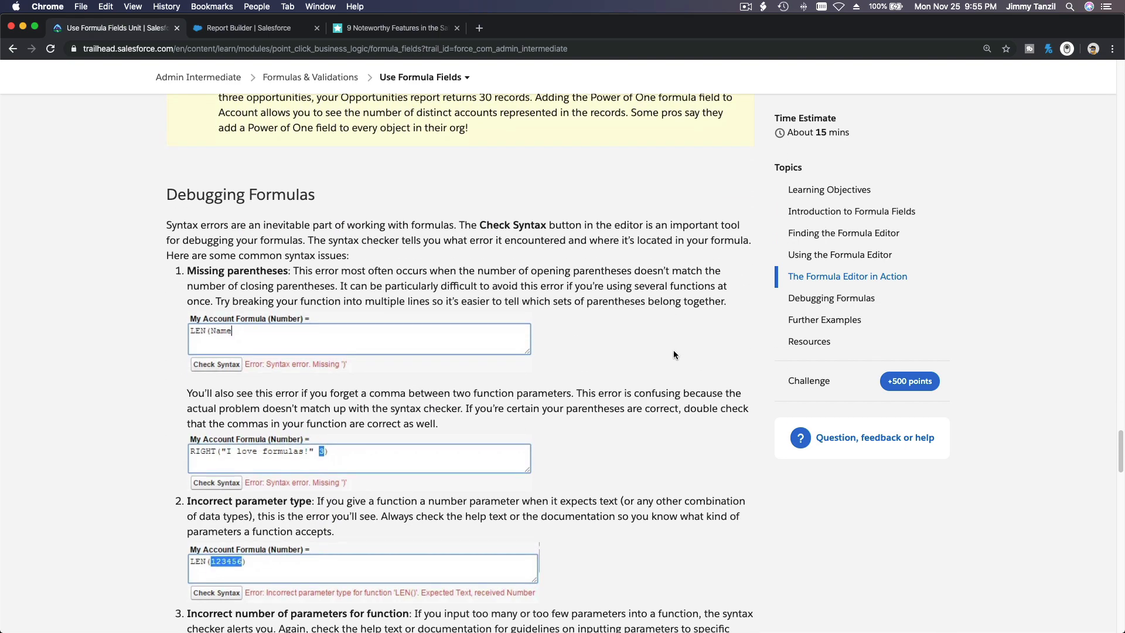
pyautogui.scroll(-17, 673, 355)
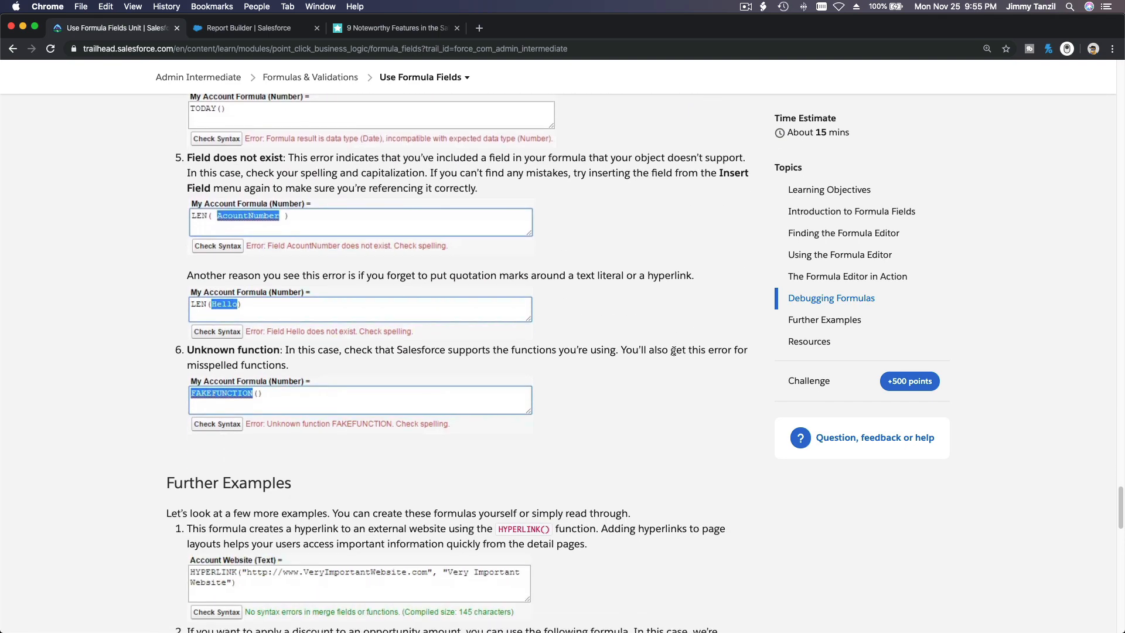
pyautogui.scroll(-1, 484, 244)
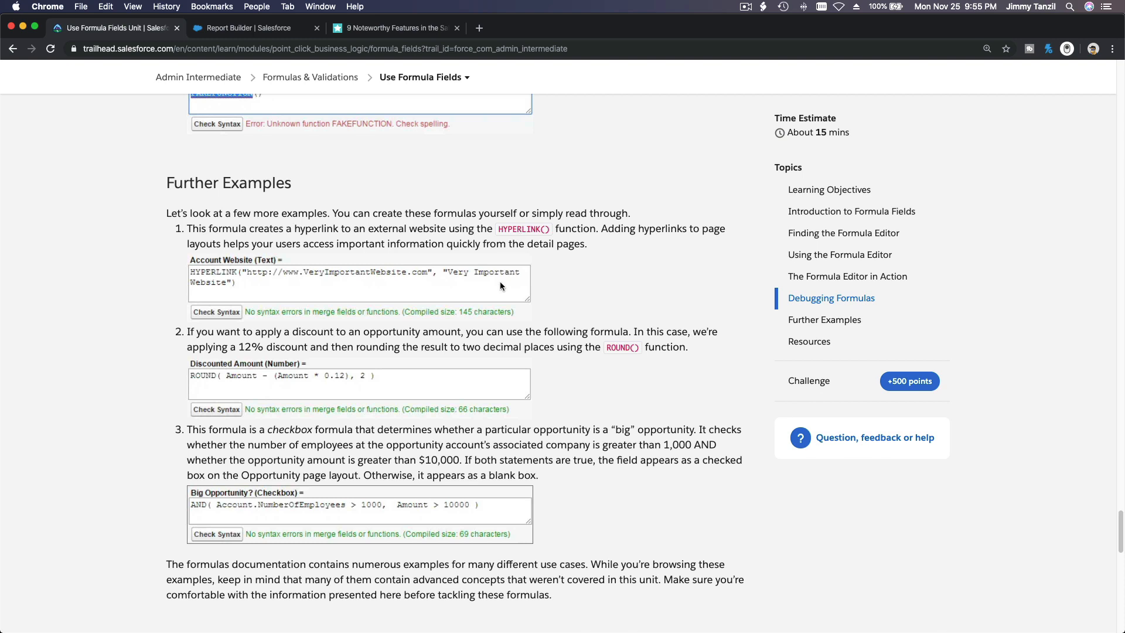
pyautogui.scroll(-1, 500, 282)
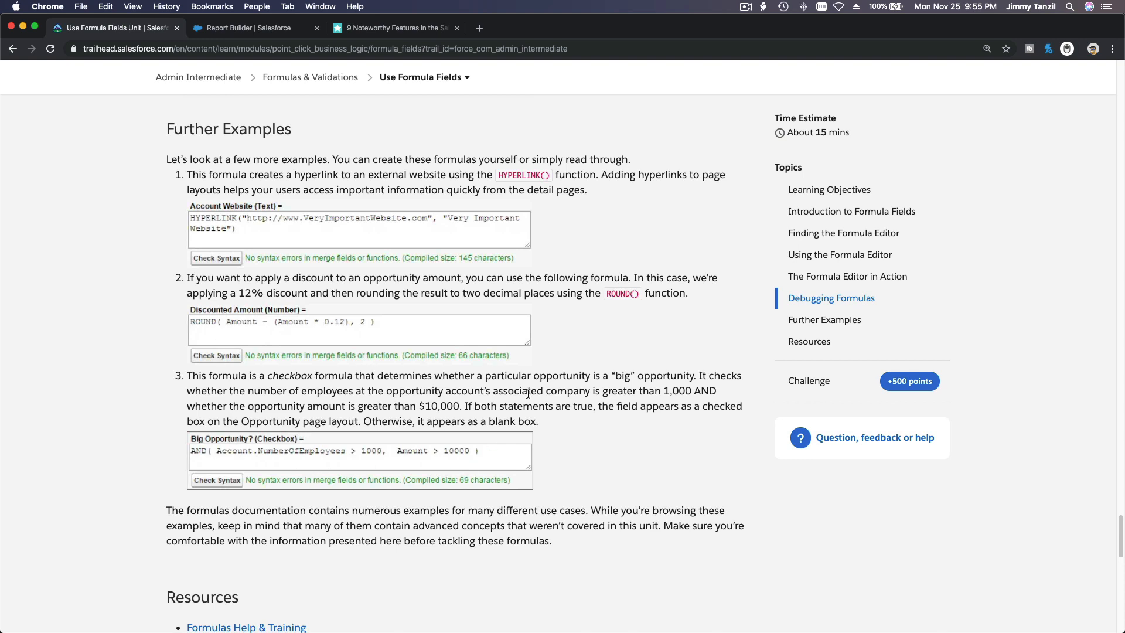
# Step: Review the Hands-on Challenge requirements for the Contract formula field, including the object and formula return type
pyautogui.scroll(-7, 528, 393)
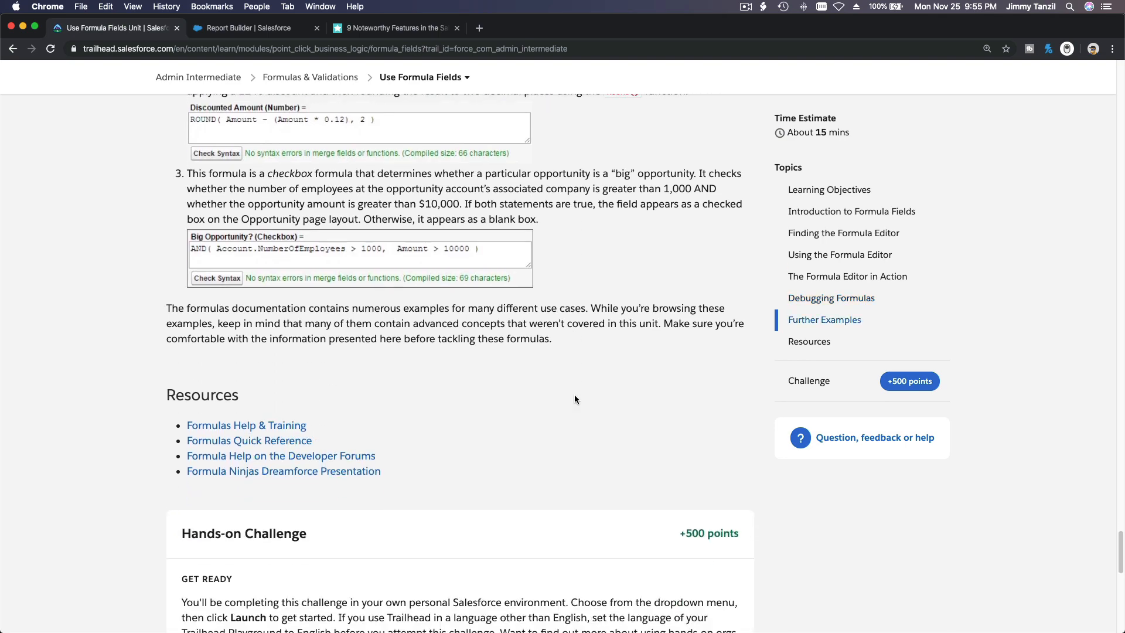
pyautogui.scroll(-2, 586, 355)
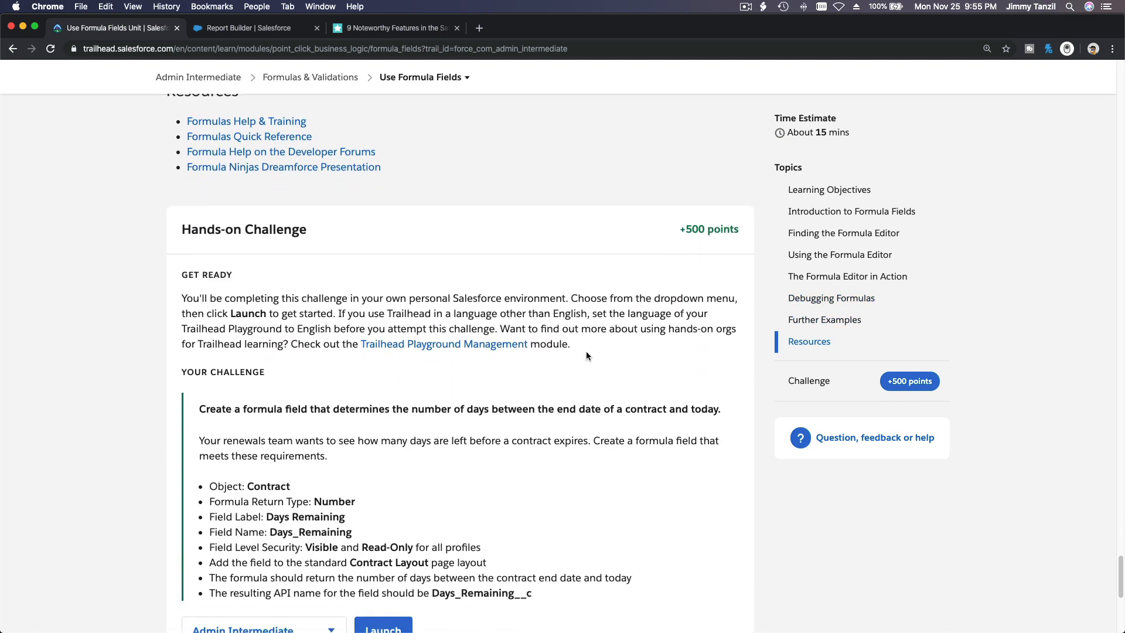
pyautogui.scroll(-4, 578, 343)
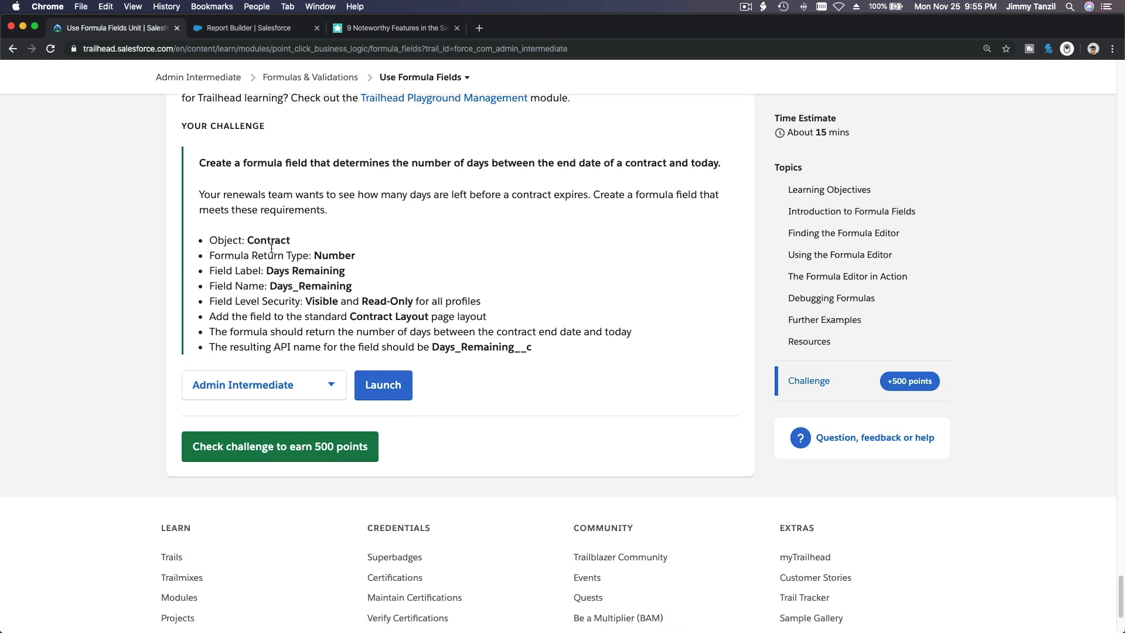
pyautogui.doubleClick(268, 243)
pyautogui.click(332, 258)
# Step: Open Salesforce Setup from the report page and find the Contract object in Object Manager
pyautogui.click(203, 32)
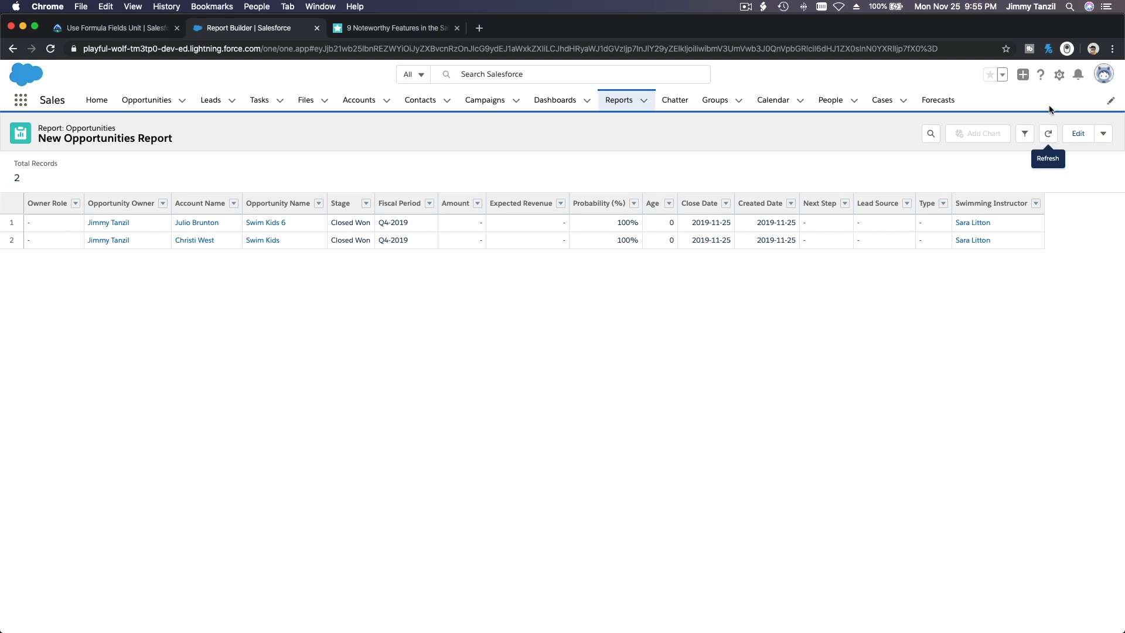
pyautogui.click(1058, 75)
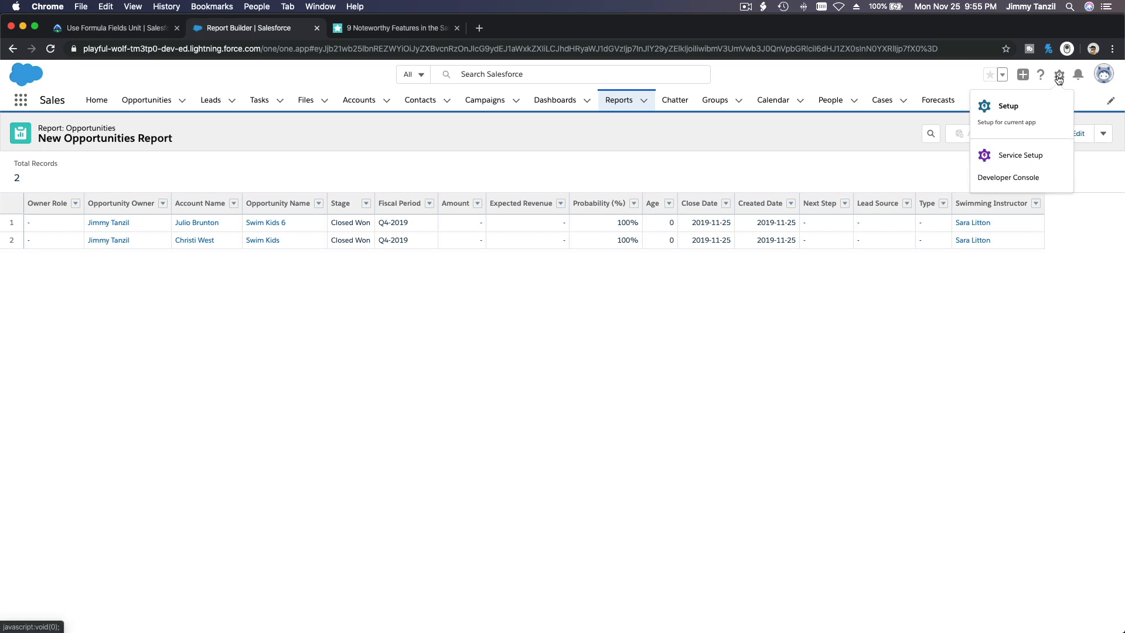
pyautogui.click(1060, 110)
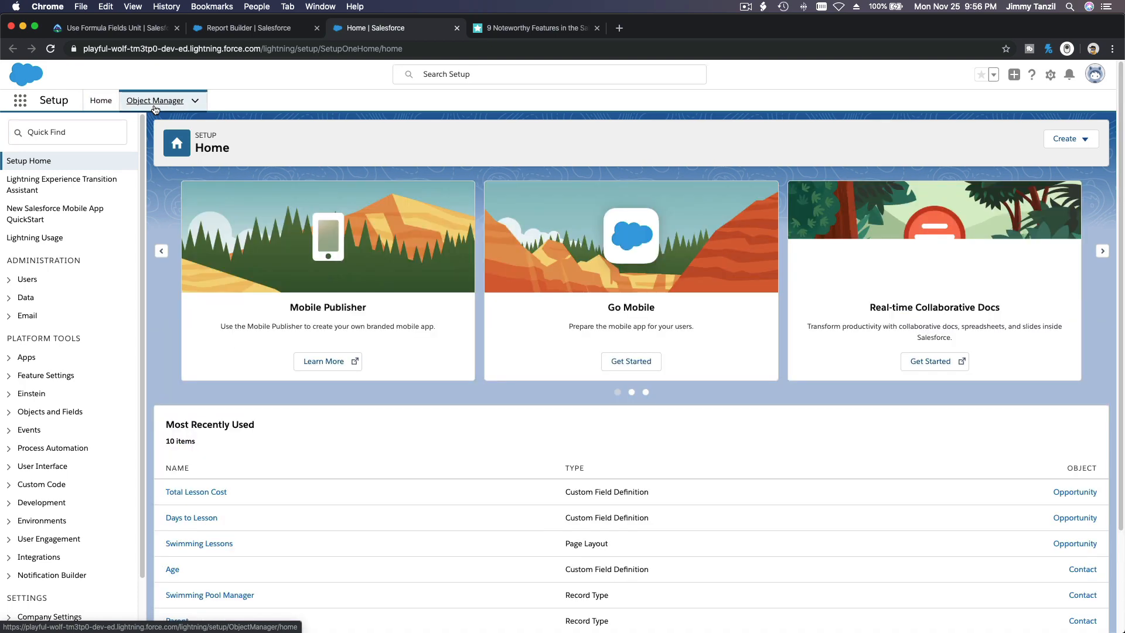
pyautogui.click(156, 109)
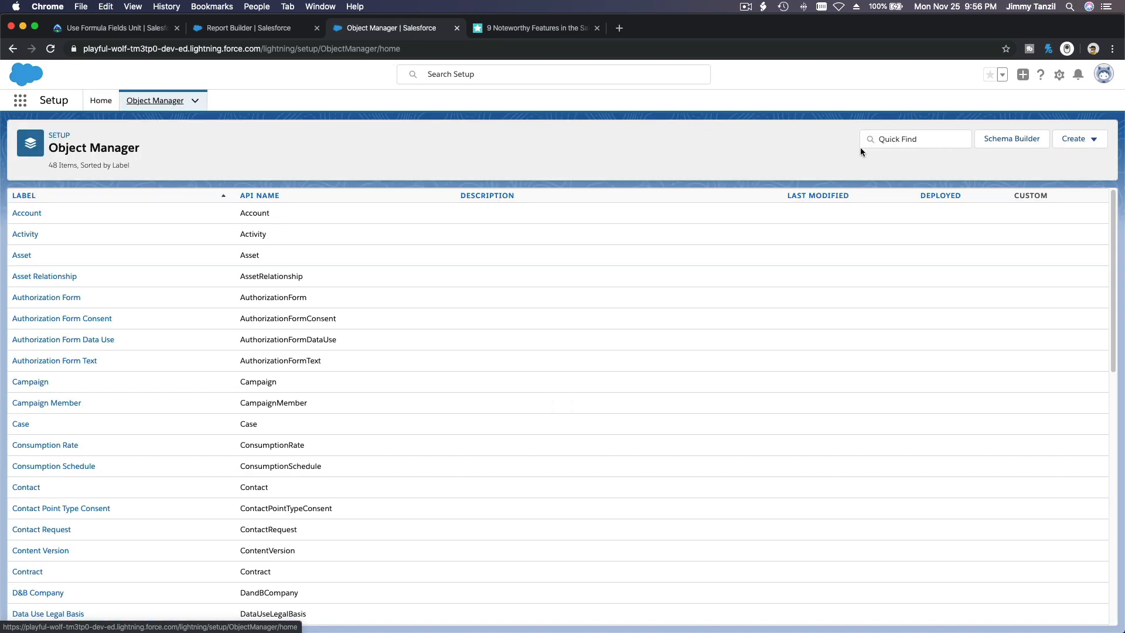
pyautogui.click(892, 134)
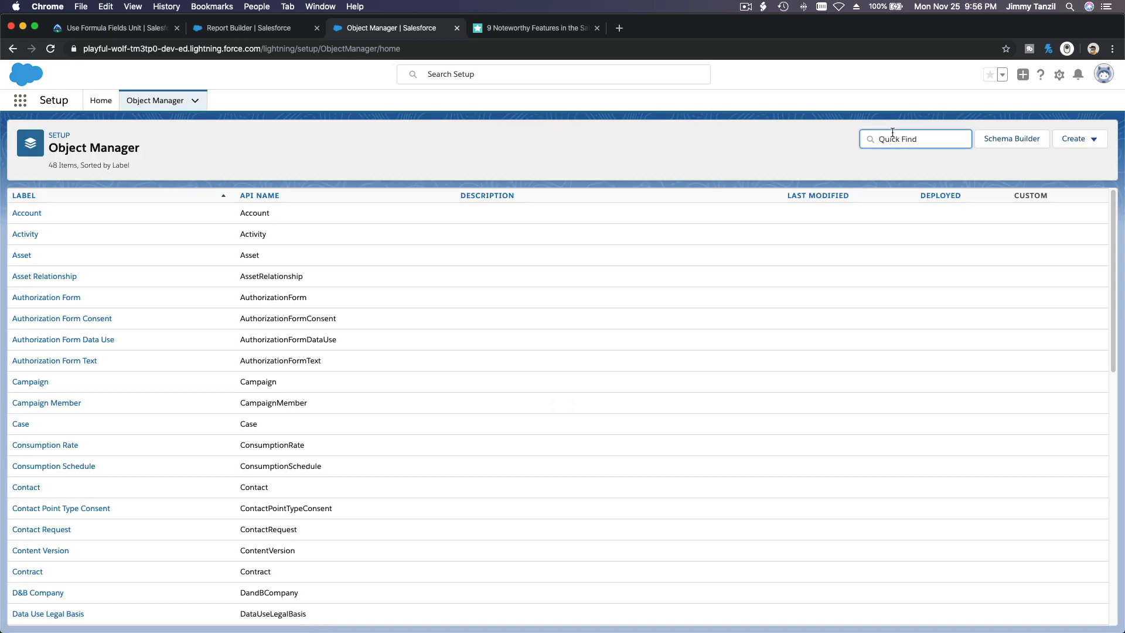
pyautogui.write('contract')
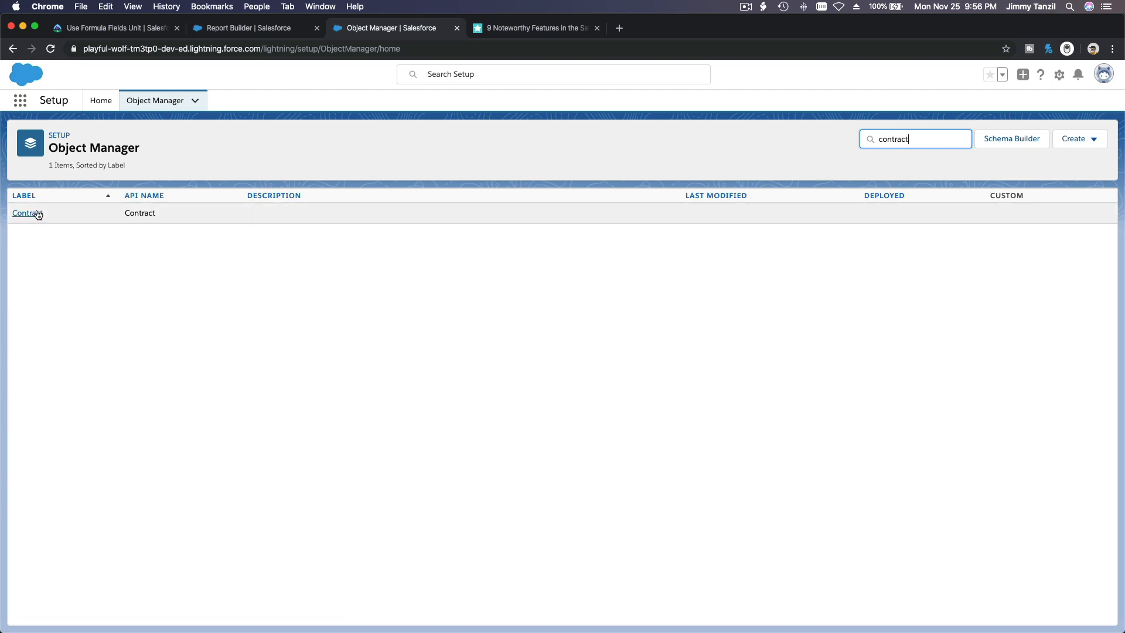
pyautogui.click(27, 212)
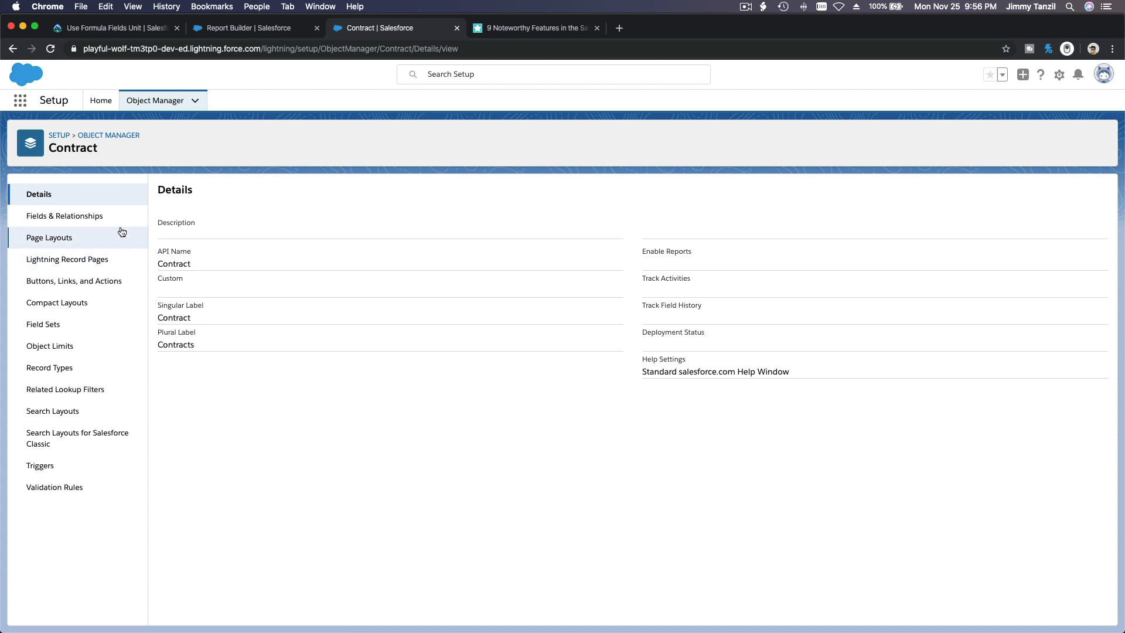
# Step: Start a new custom field on the Contract object with Formula as its data type
pyautogui.click(120, 217)
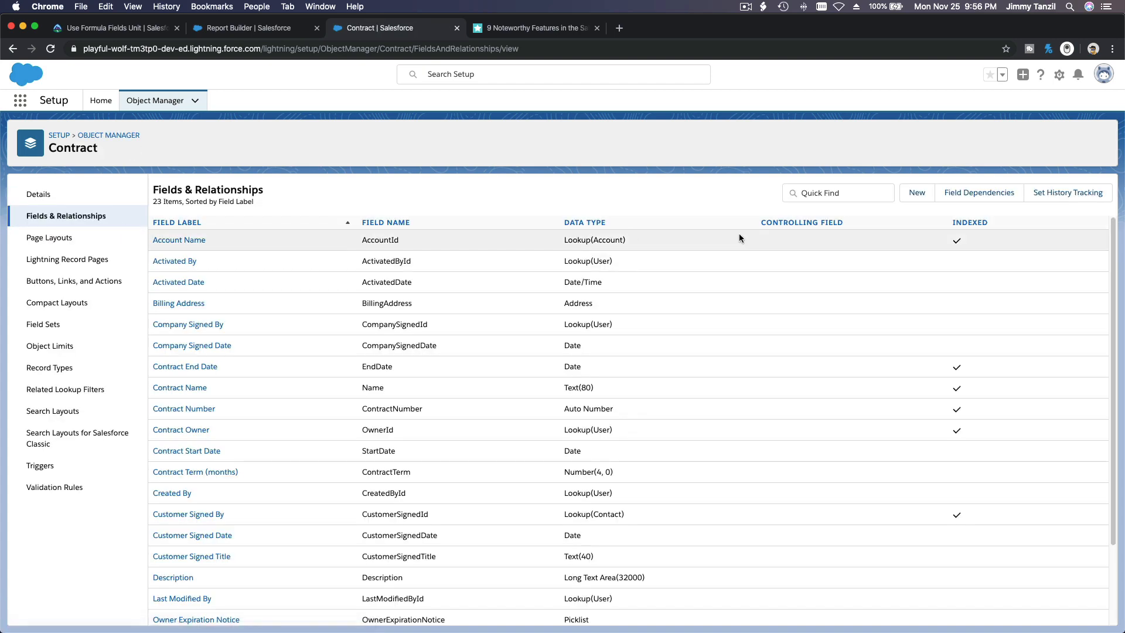
pyautogui.click(917, 193)
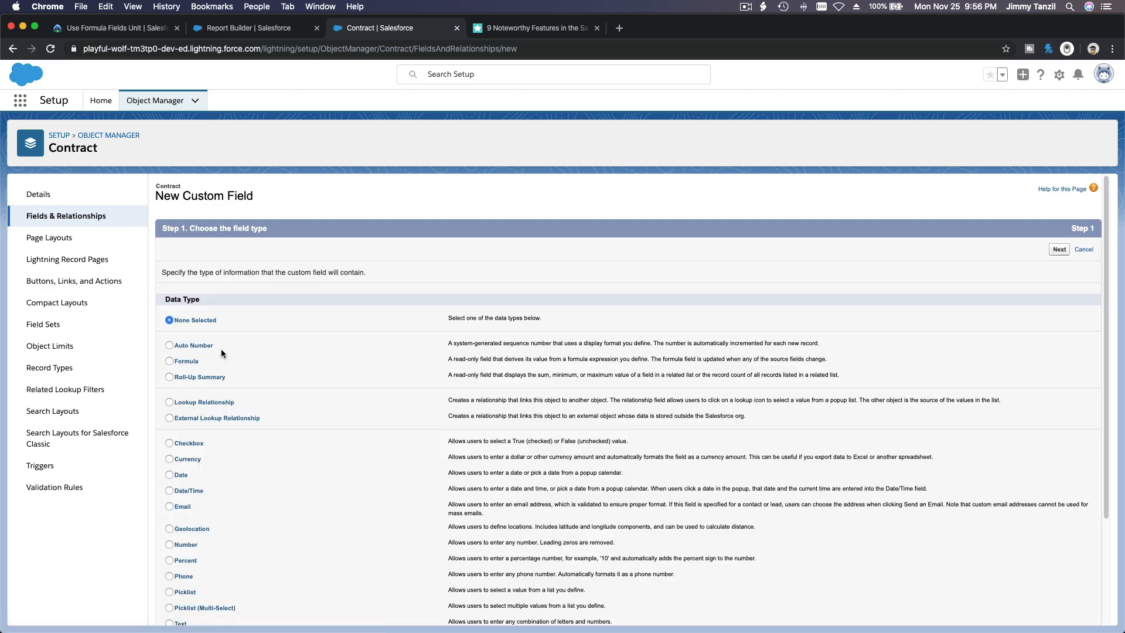
pyautogui.click(193, 361)
pyautogui.click(1058, 250)
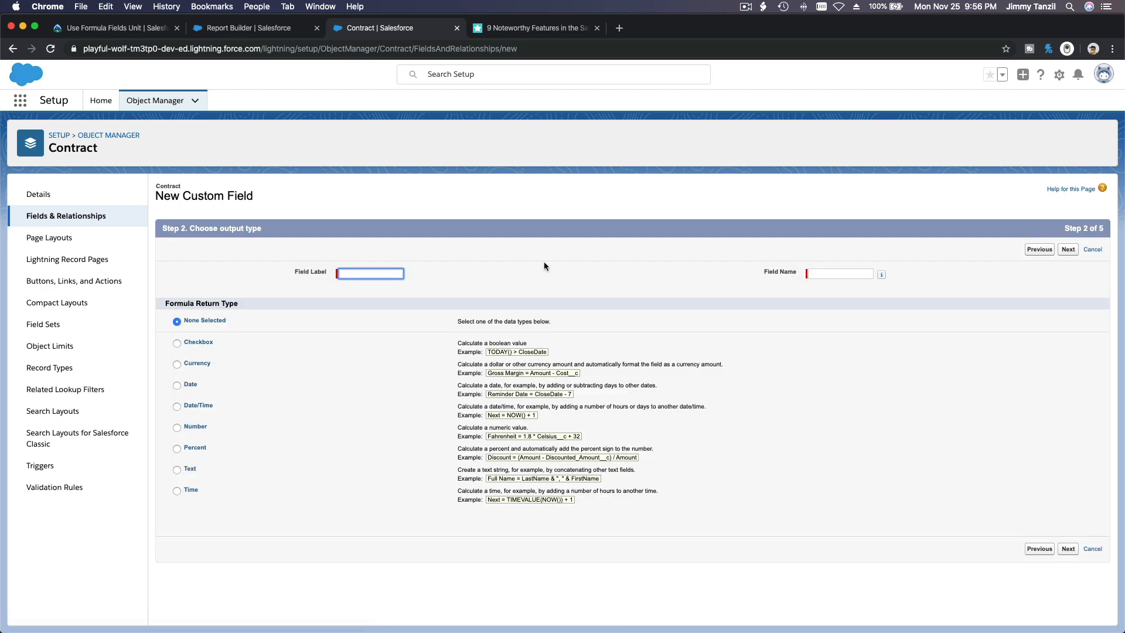
# Step: Label the formula field Days Remaining, with the field name Days_Remaining, and choose Number as its return type
pyautogui.write('Days Remaining')
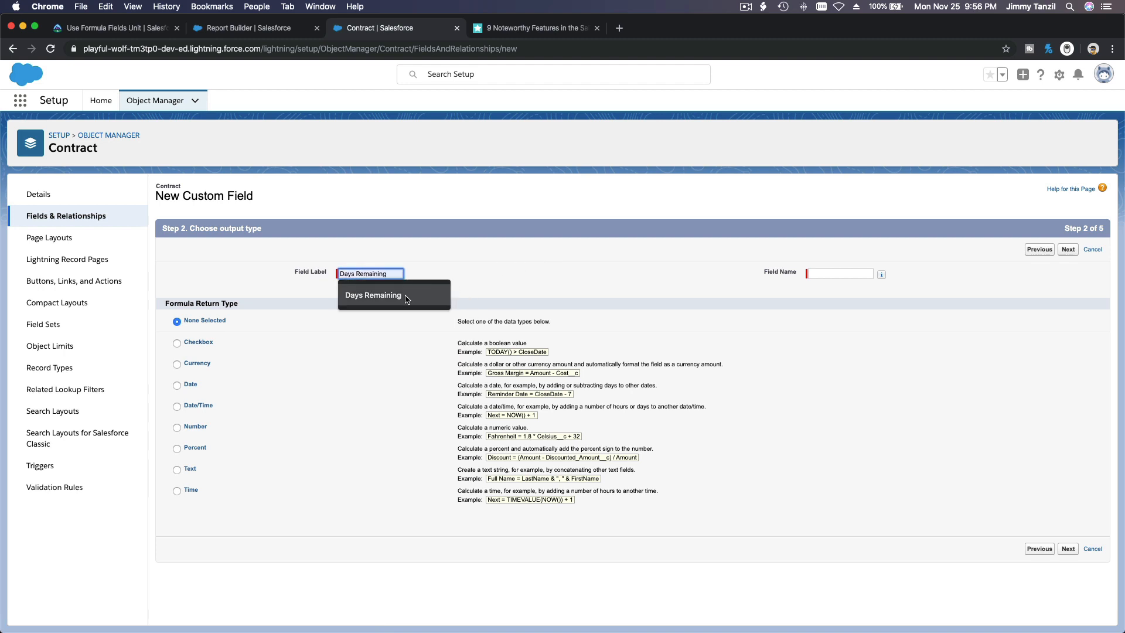
pyautogui.click(405, 294)
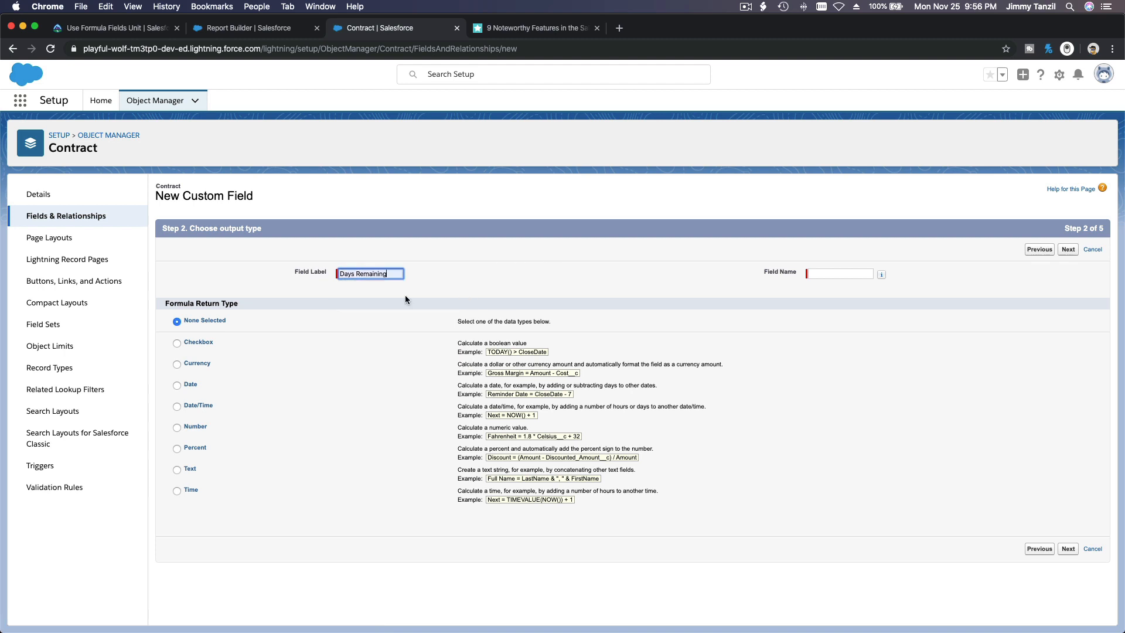
pyautogui.press('Tab')
pyautogui.click(724, 303)
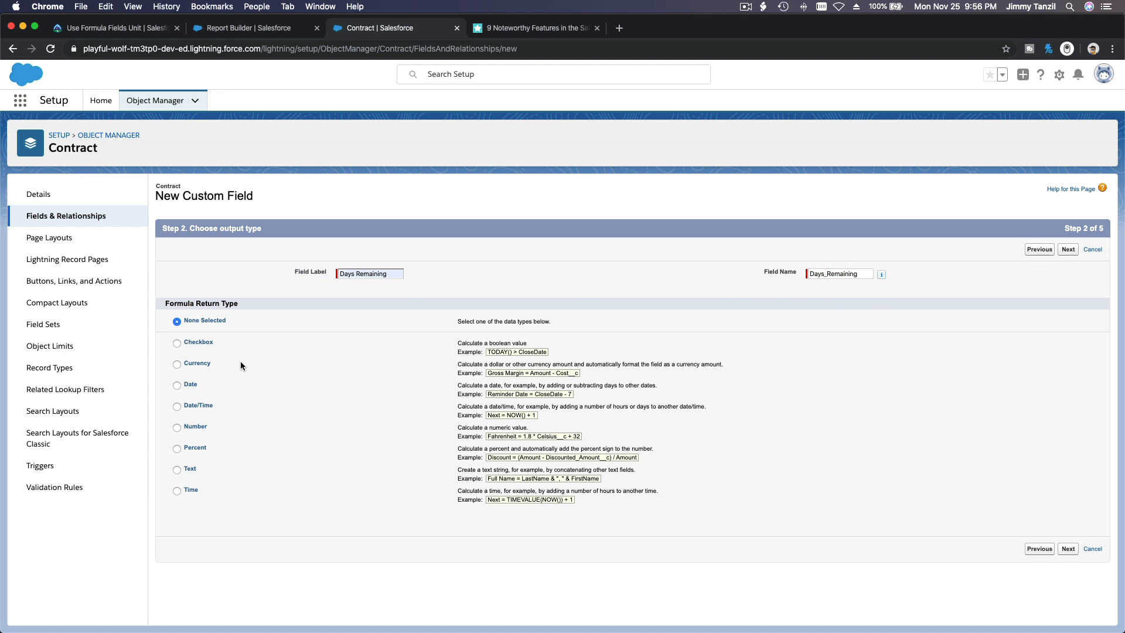
pyautogui.click(195, 428)
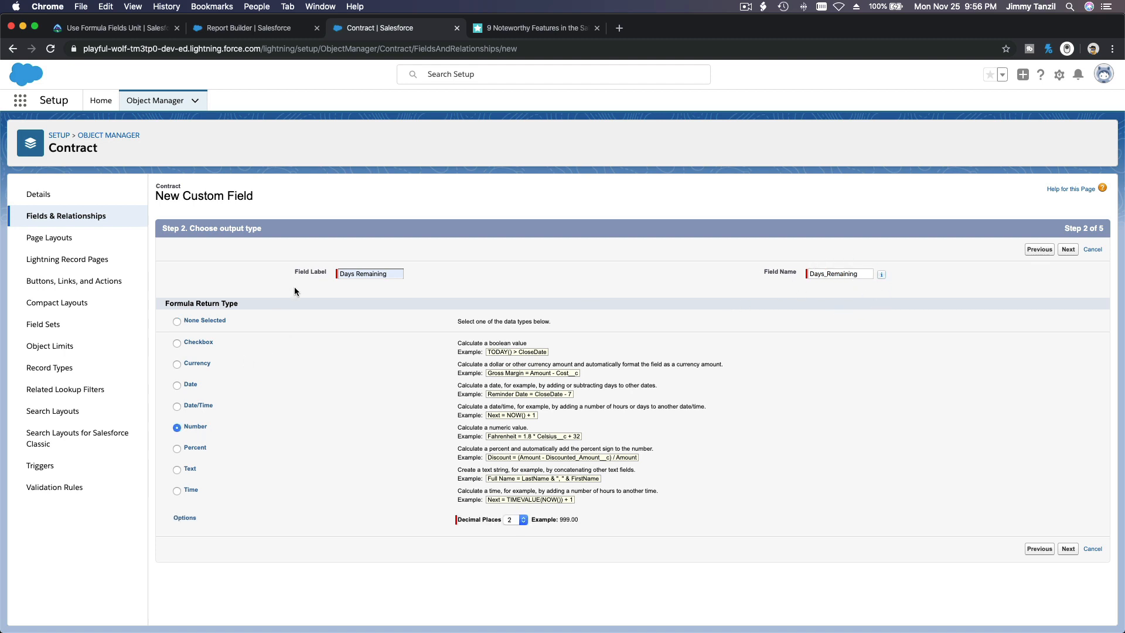
# Step: Recheck the challenge requirements, set the Days Remaining field to 0 decimal places, and continue to the formula editor
pyautogui.click(146, 28)
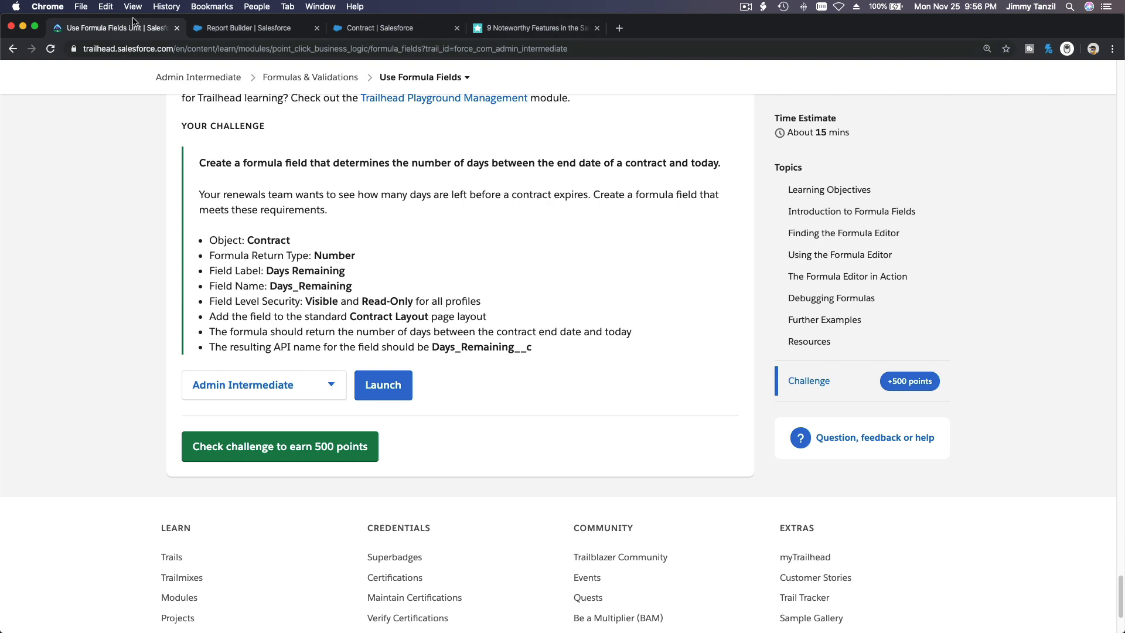
pyautogui.click(287, 29)
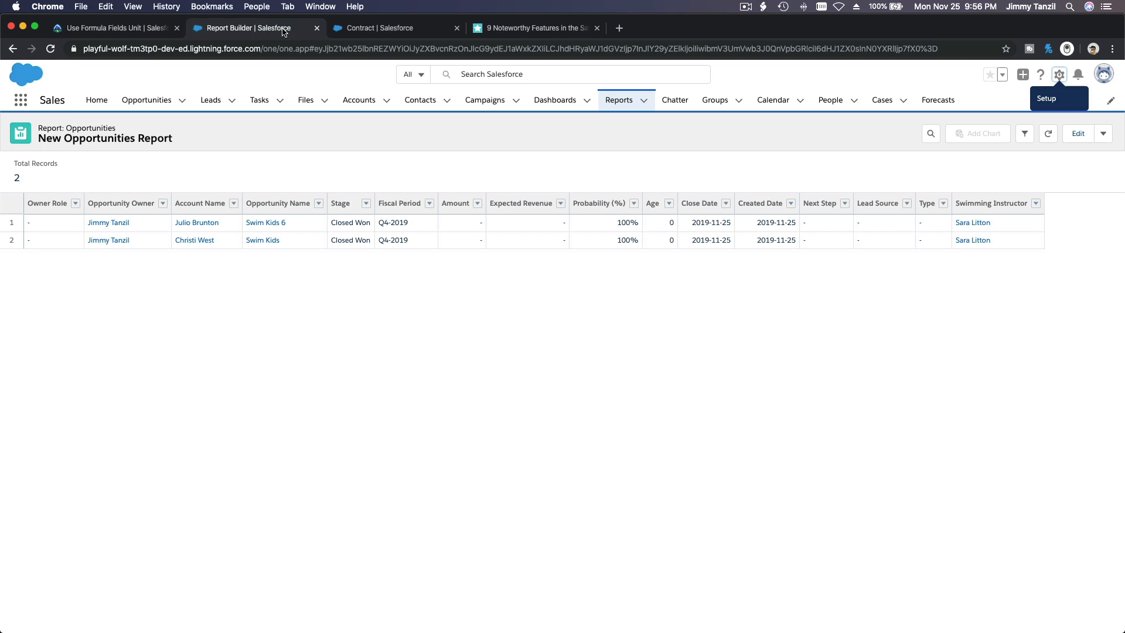
pyautogui.click(342, 31)
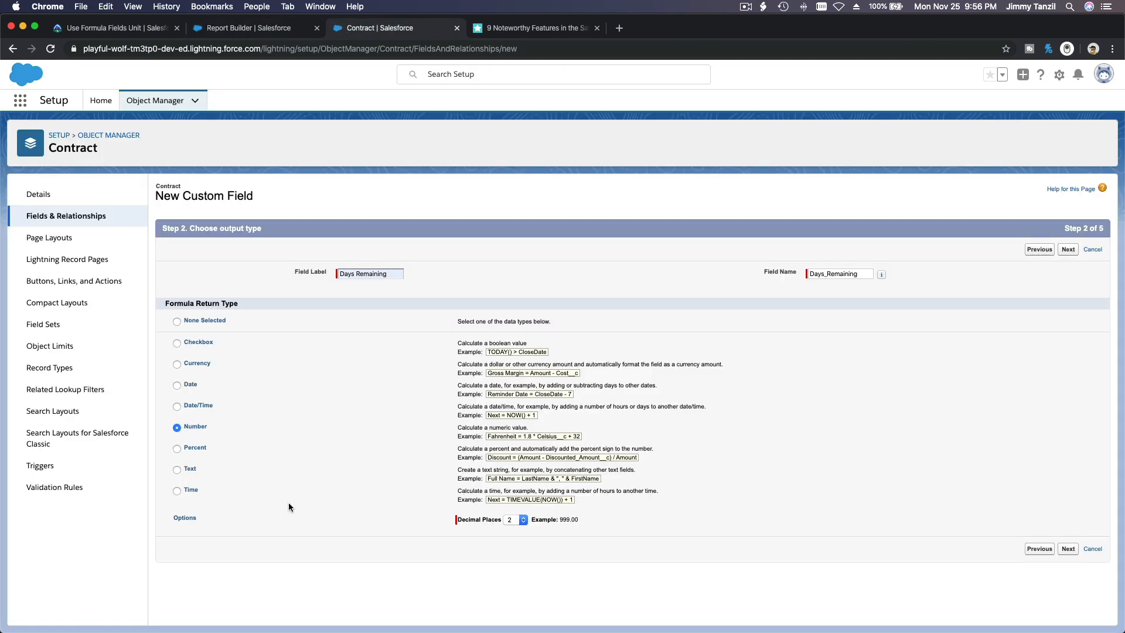
pyautogui.click(512, 519)
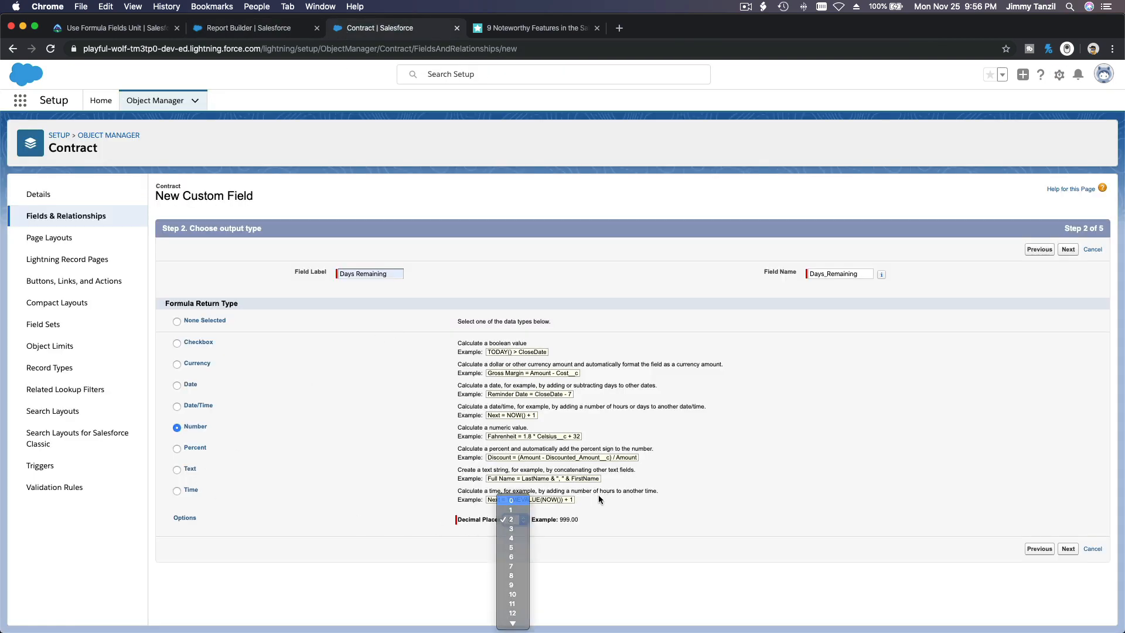
pyautogui.click(512, 497)
pyautogui.click(908, 404)
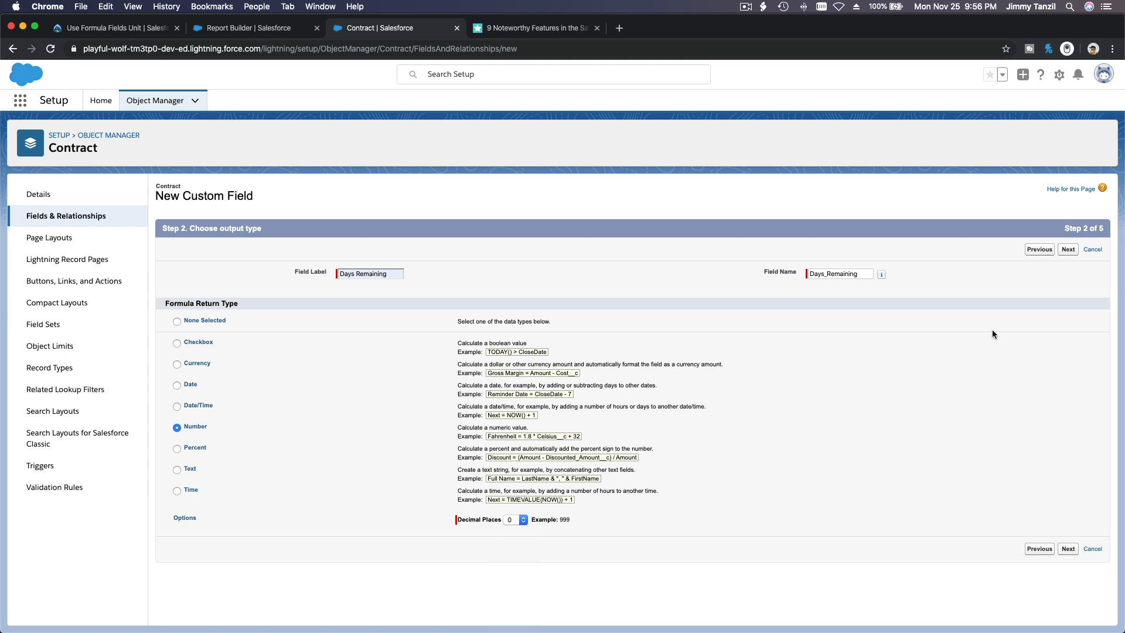
pyautogui.click(1067, 250)
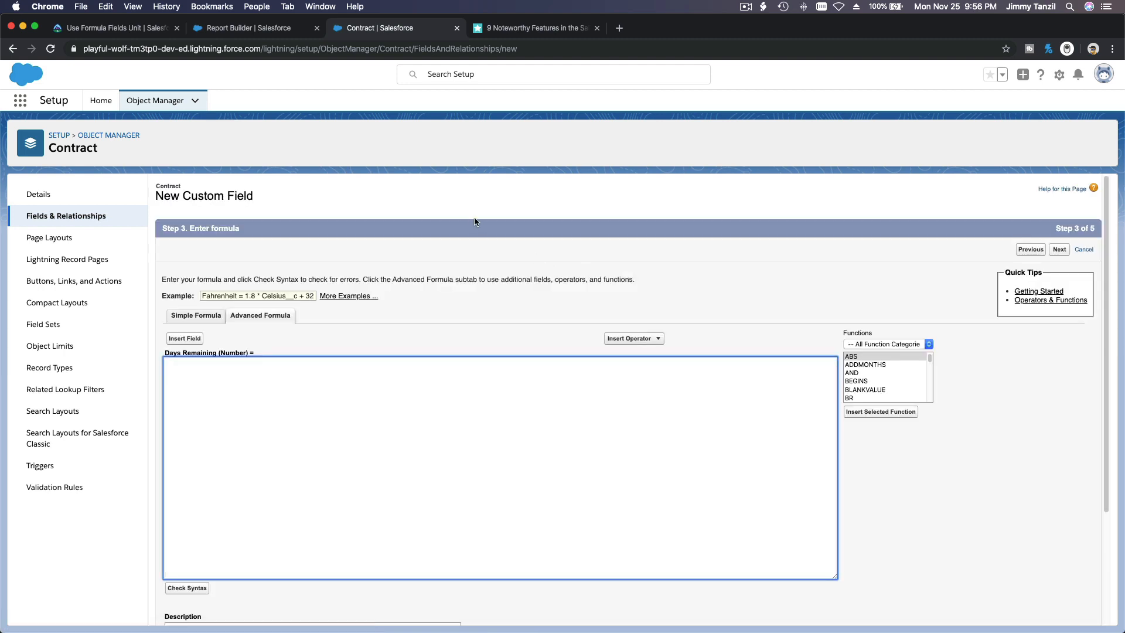
# Step: Review what the challenge's Days Remaining formula must calculate, then return to the Contract formula editor
pyautogui.click(130, 31)
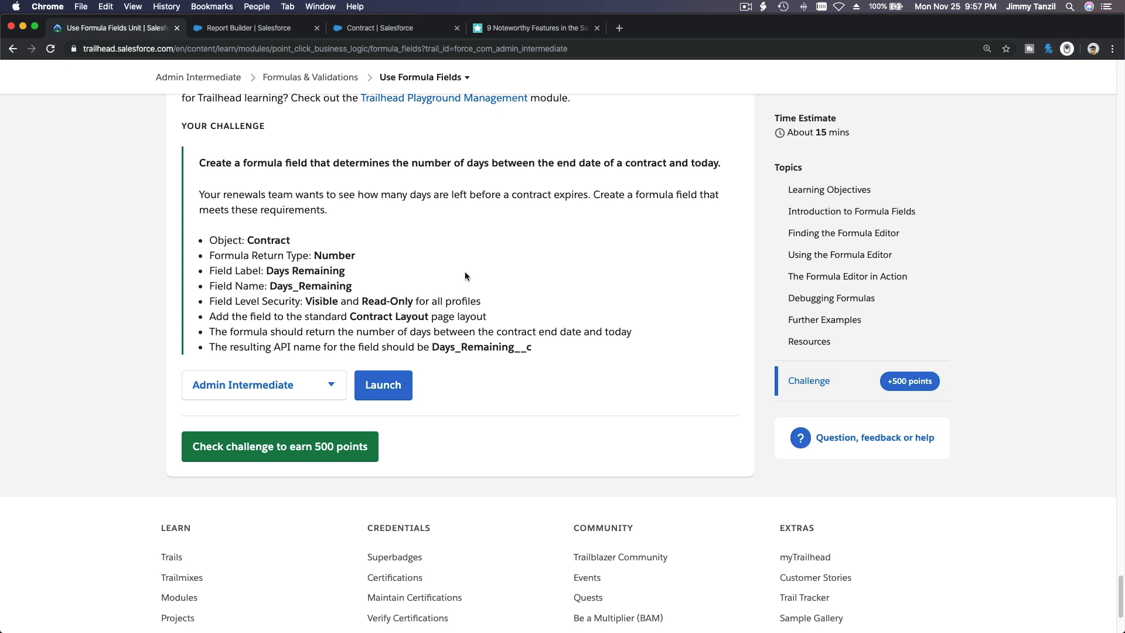
pyautogui.scroll(1, 465, 276)
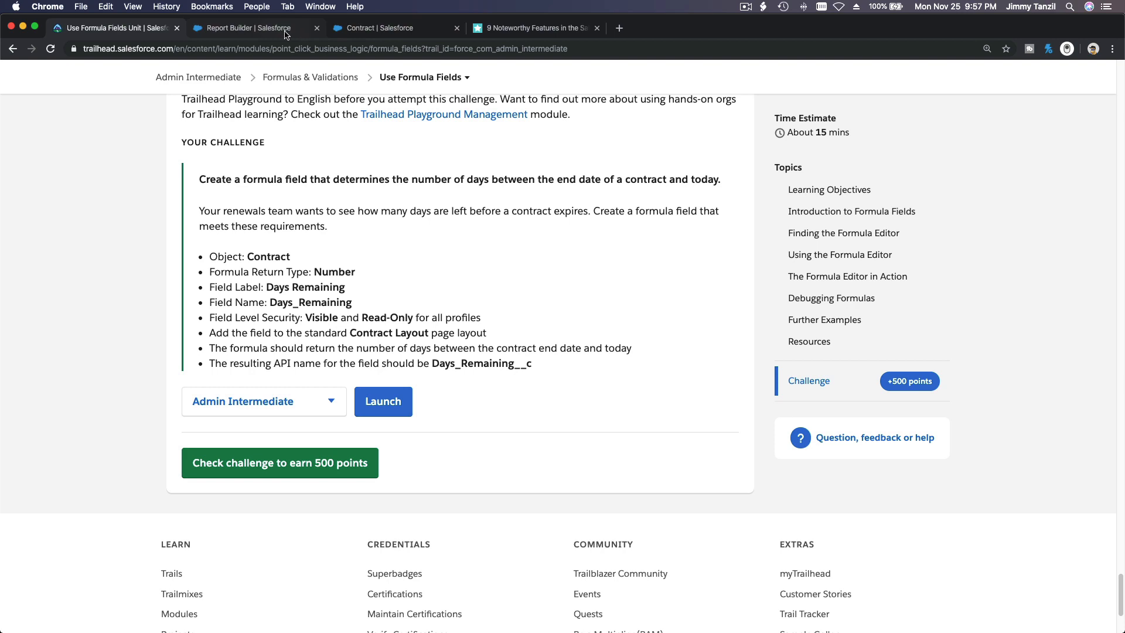
pyautogui.click(363, 30)
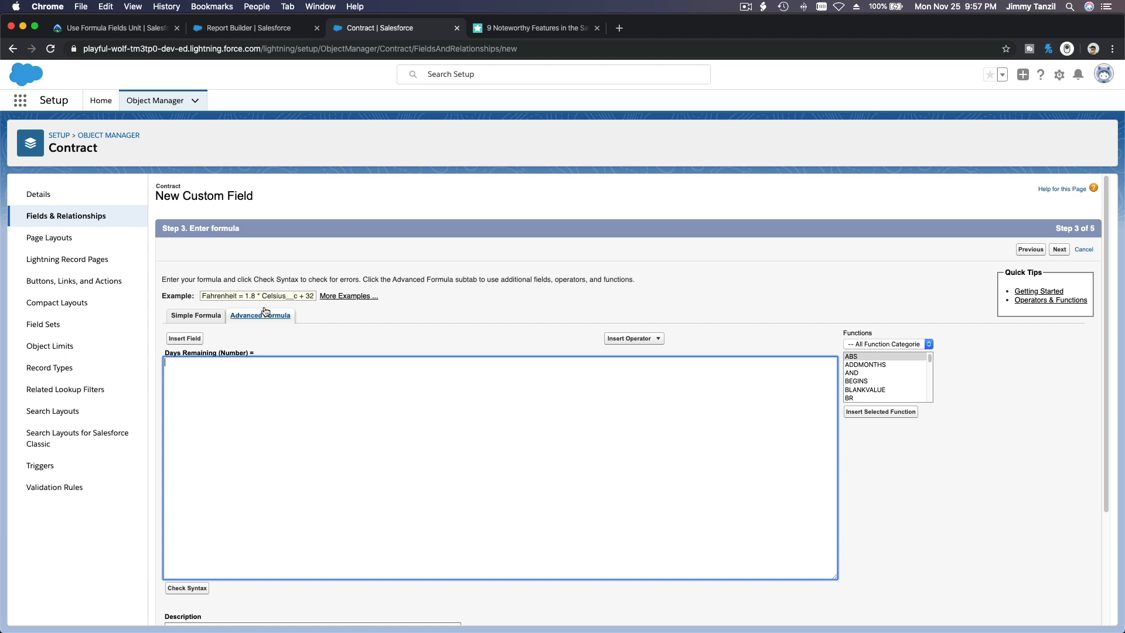
# Step: Insert the Contract End Date field into the Days Remaining formula
pyautogui.click(190, 344)
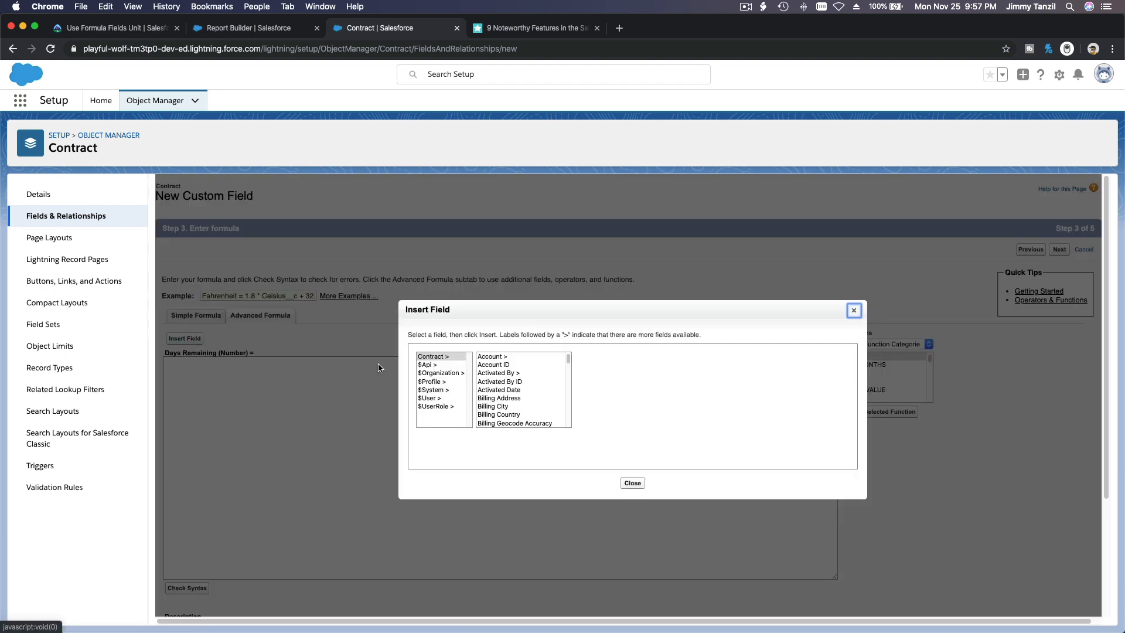
pyautogui.scroll(-4, 533, 369)
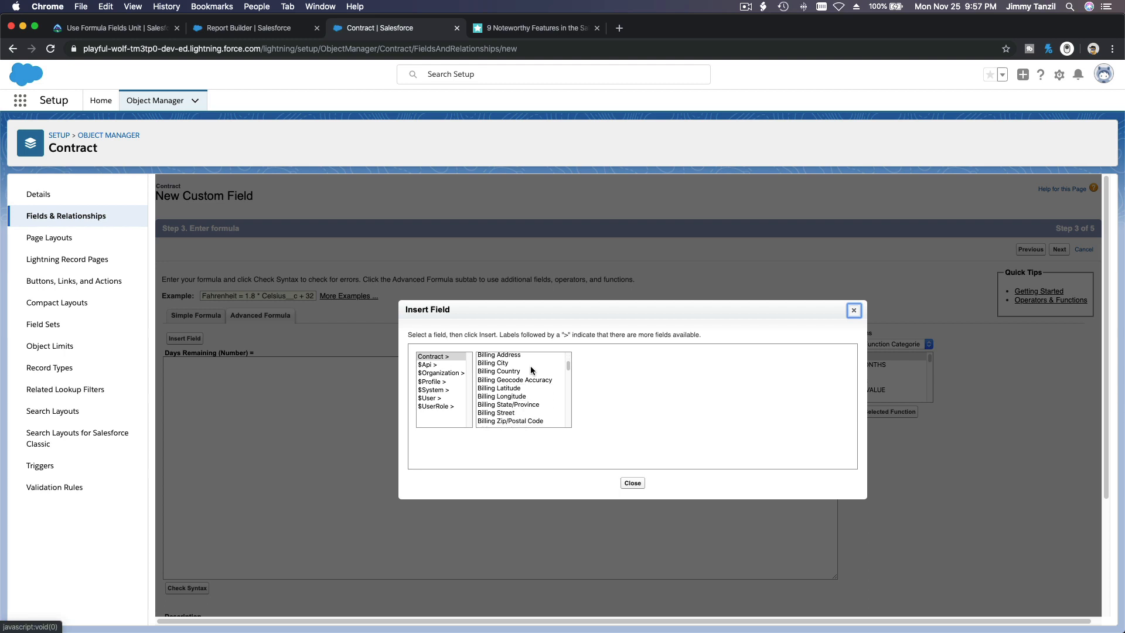
pyautogui.scroll(-3, 531, 369)
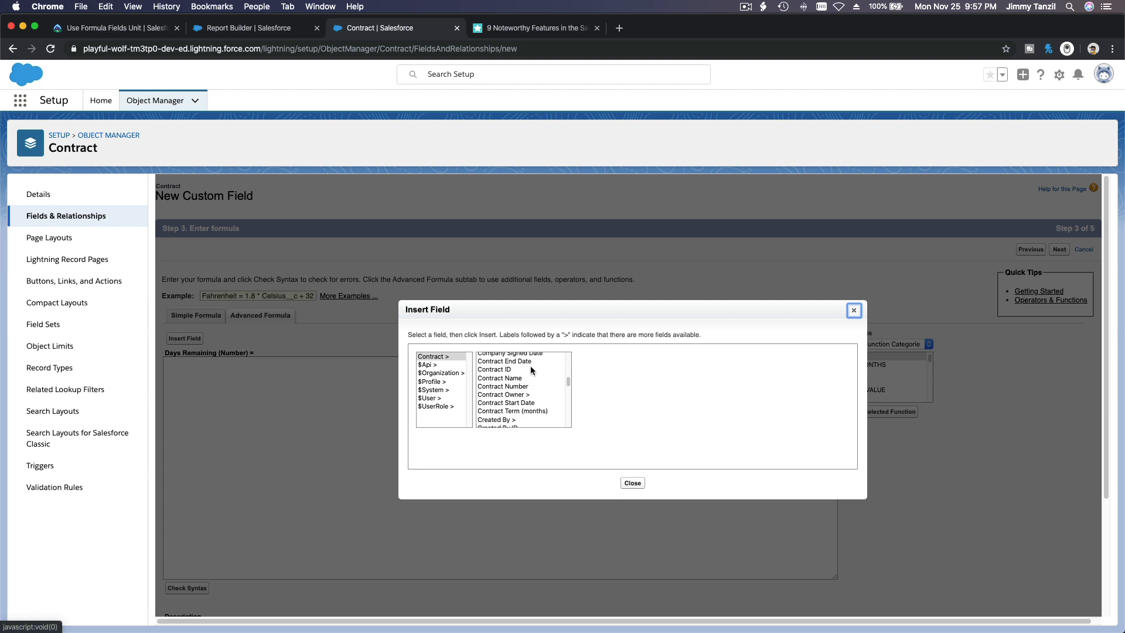
pyautogui.scroll(-1, 531, 370)
pyautogui.click(524, 388)
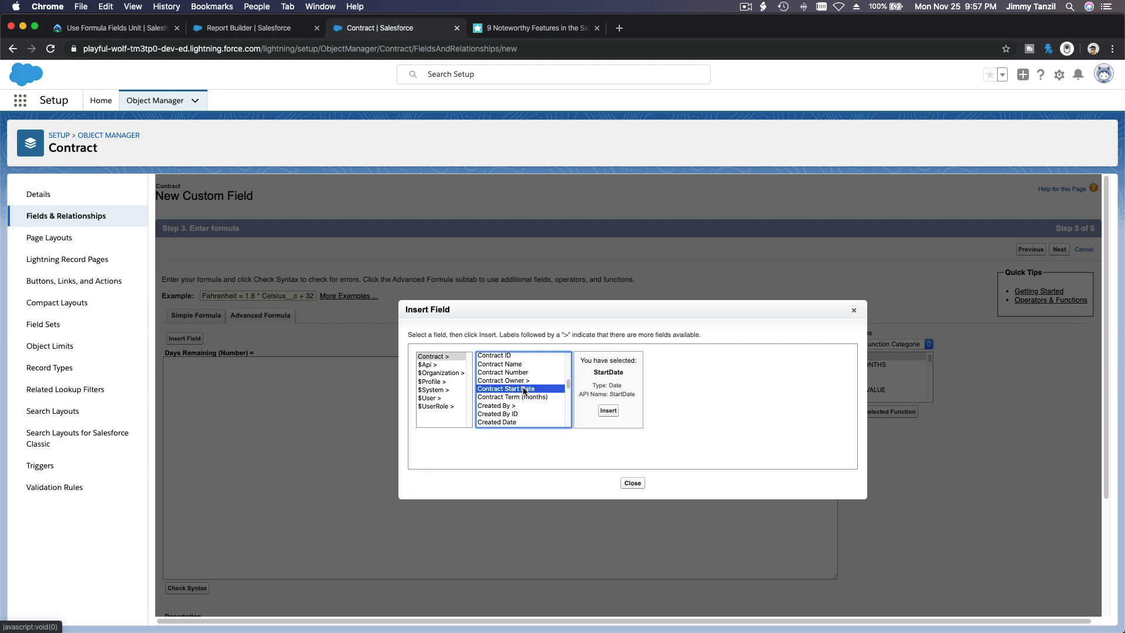
pyautogui.scroll(3, 523, 388)
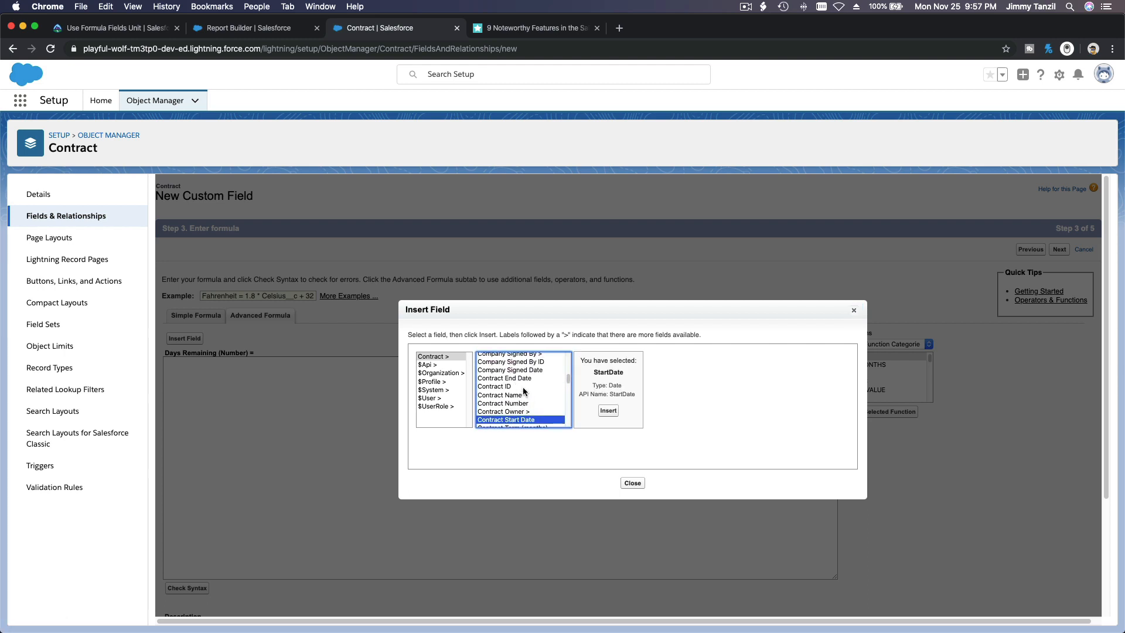
pyautogui.click(524, 379)
pyautogui.click(607, 410)
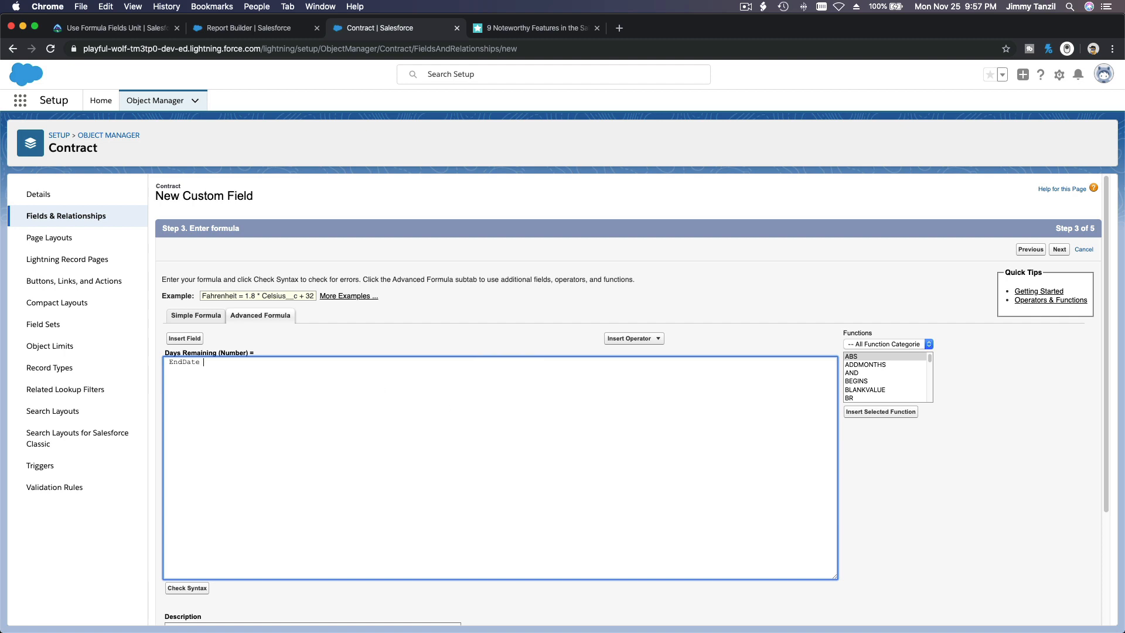
# Step: Complete the formula as EndDate - Today(), check its syntax, and continue to field-level security
pyautogui.write('- Today(')
pyautogui.doubleClick(184, 362)
pyautogui.click(195, 591)
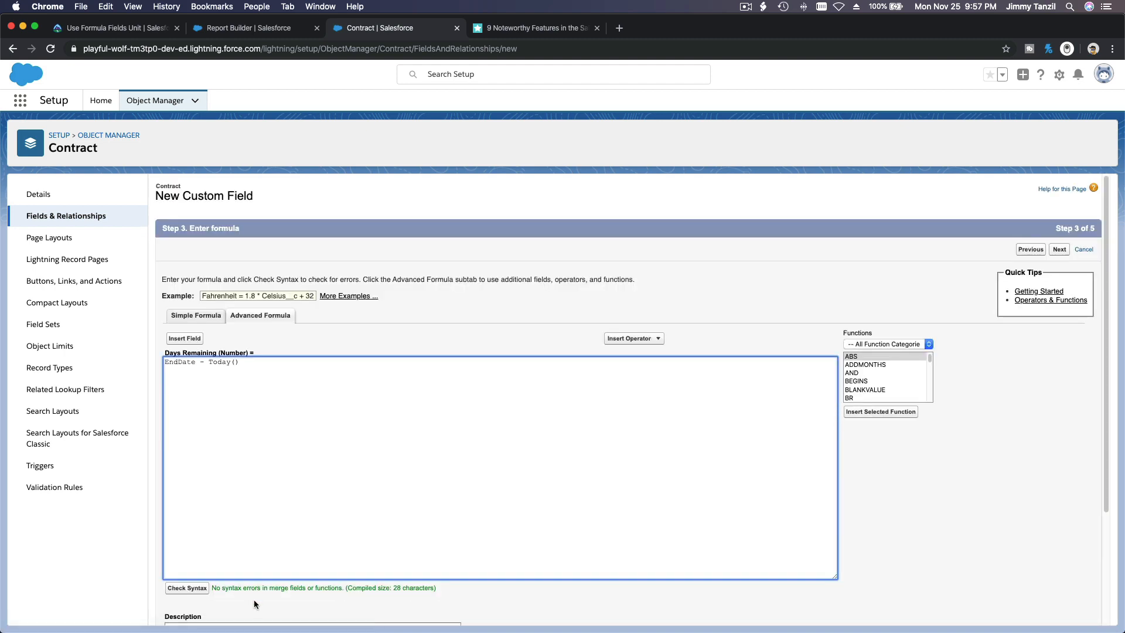
pyautogui.click(1059, 250)
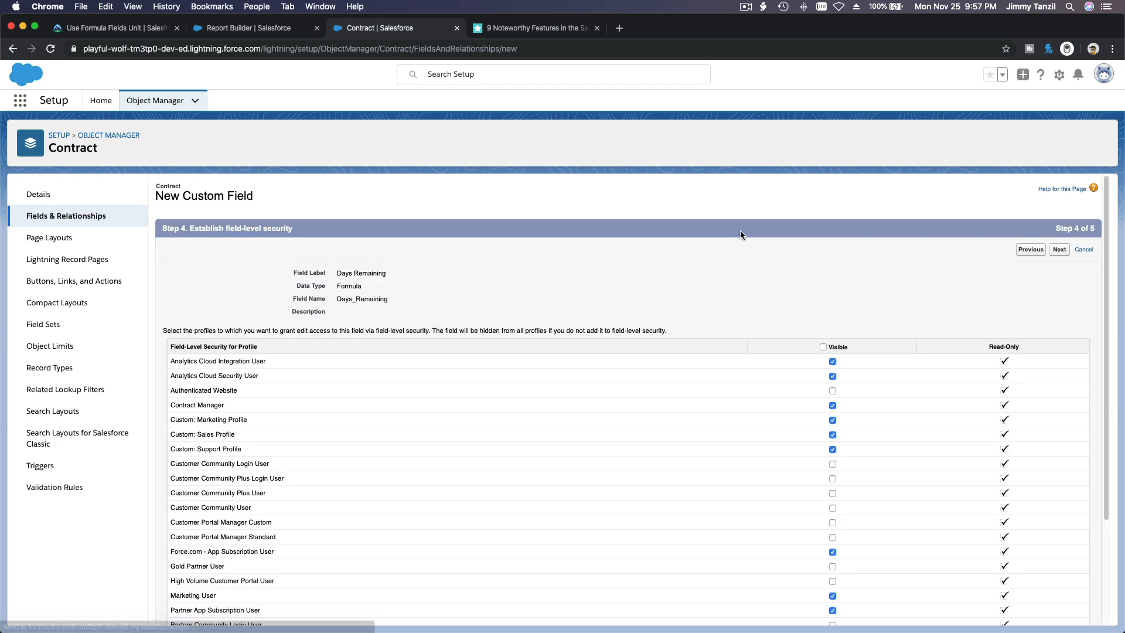
# Step: Recheck the challenge's security requirement, make the Days Remaining field visible to all profiles, and continue to the page layouts
pyautogui.click(111, 28)
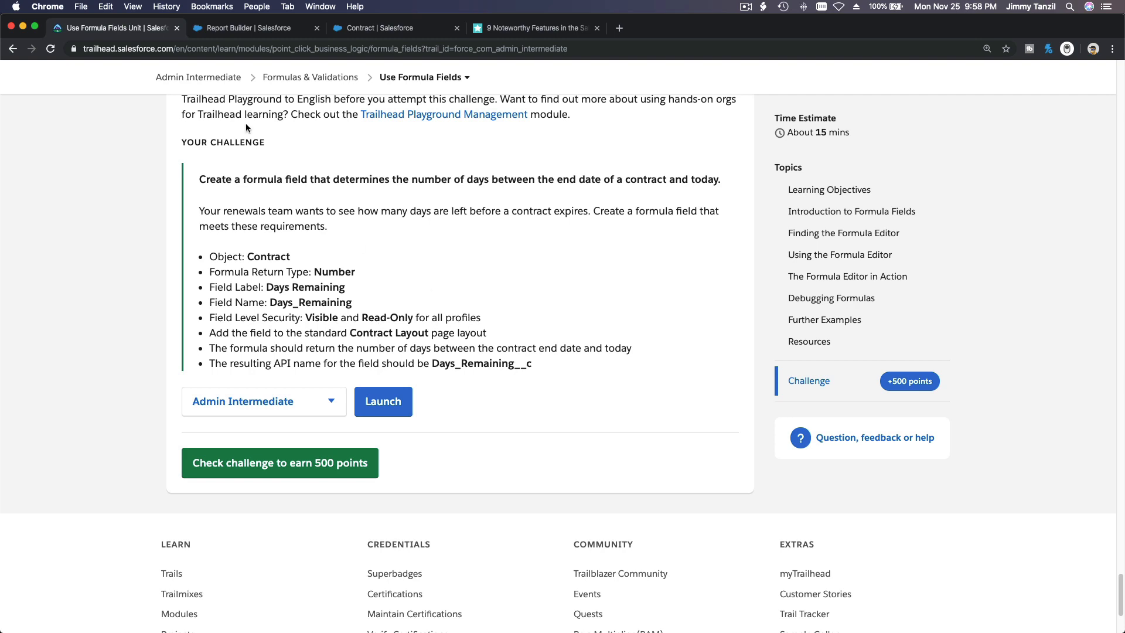
pyautogui.click(370, 34)
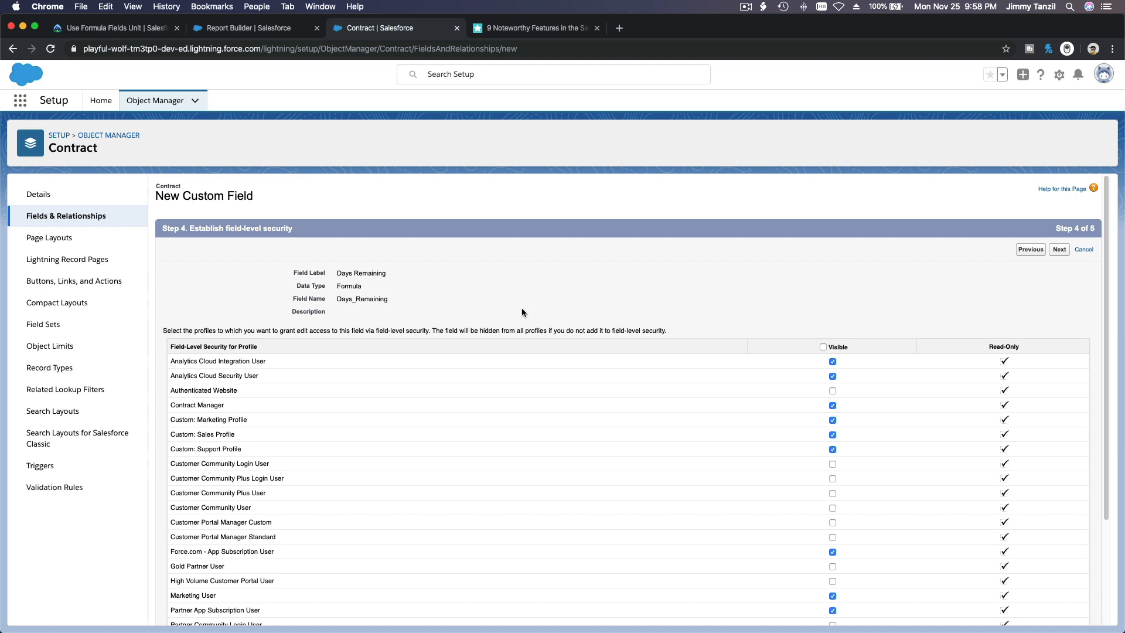
pyautogui.click(823, 347)
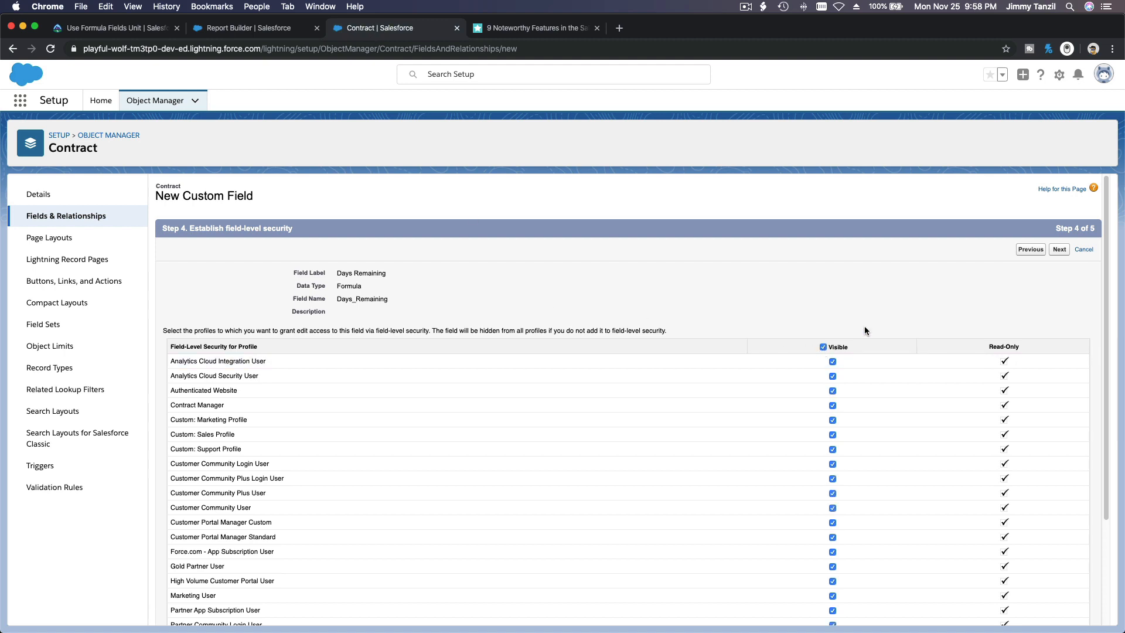
pyautogui.scroll(-5, 863, 326)
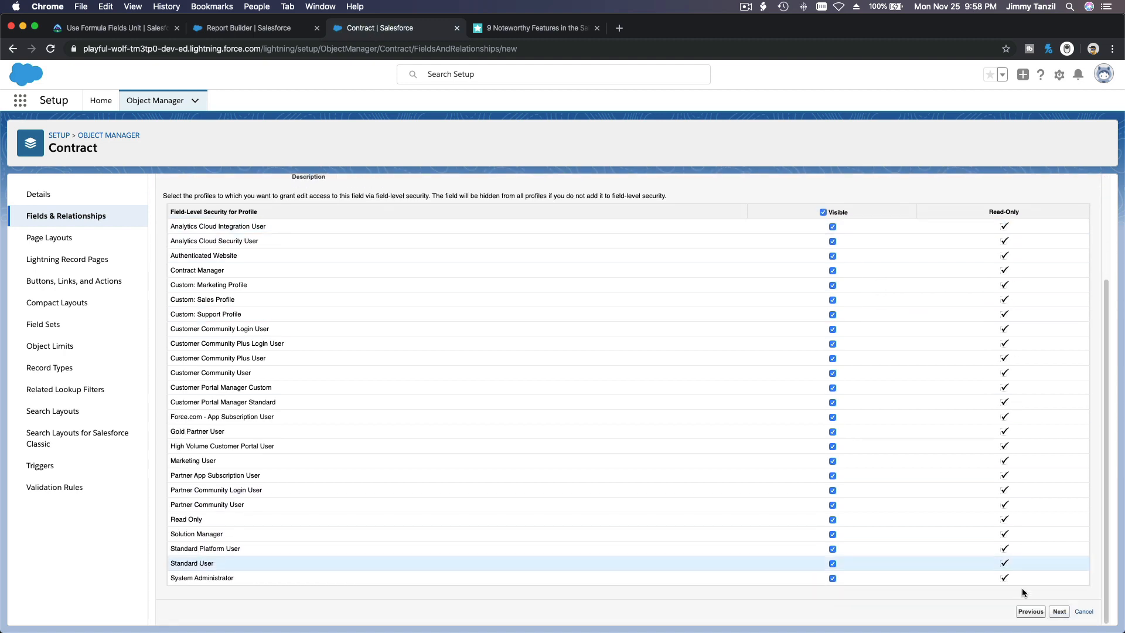
pyautogui.click(1063, 614)
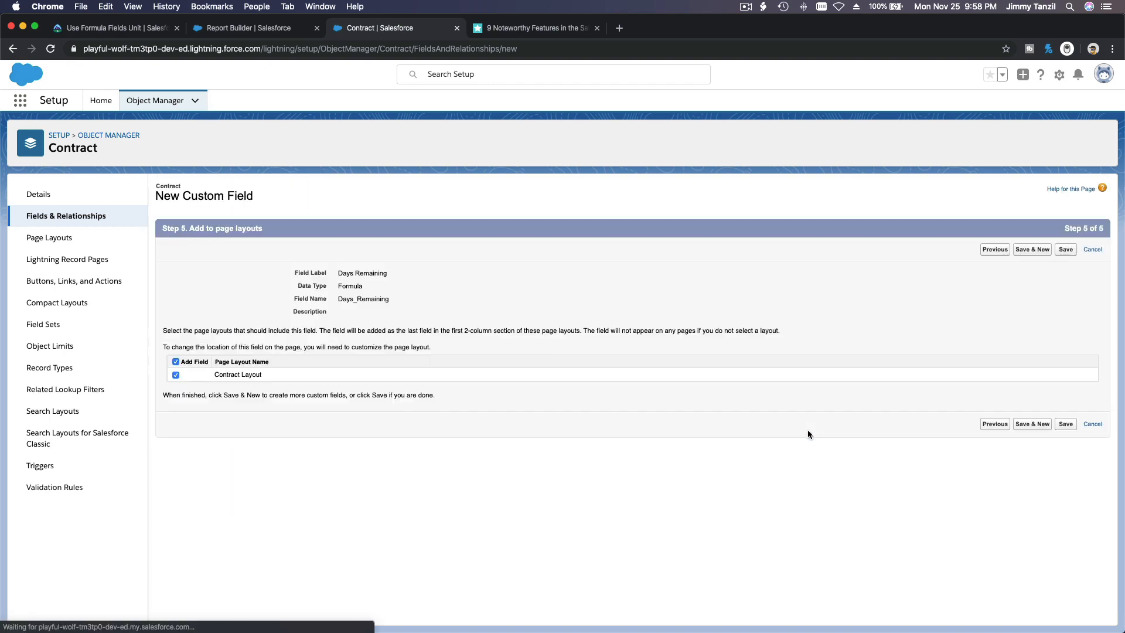
# Step: Verify the challenge's page layout requirement, then save the Days Remaining field with Contract Layout selected
pyautogui.click(160, 31)
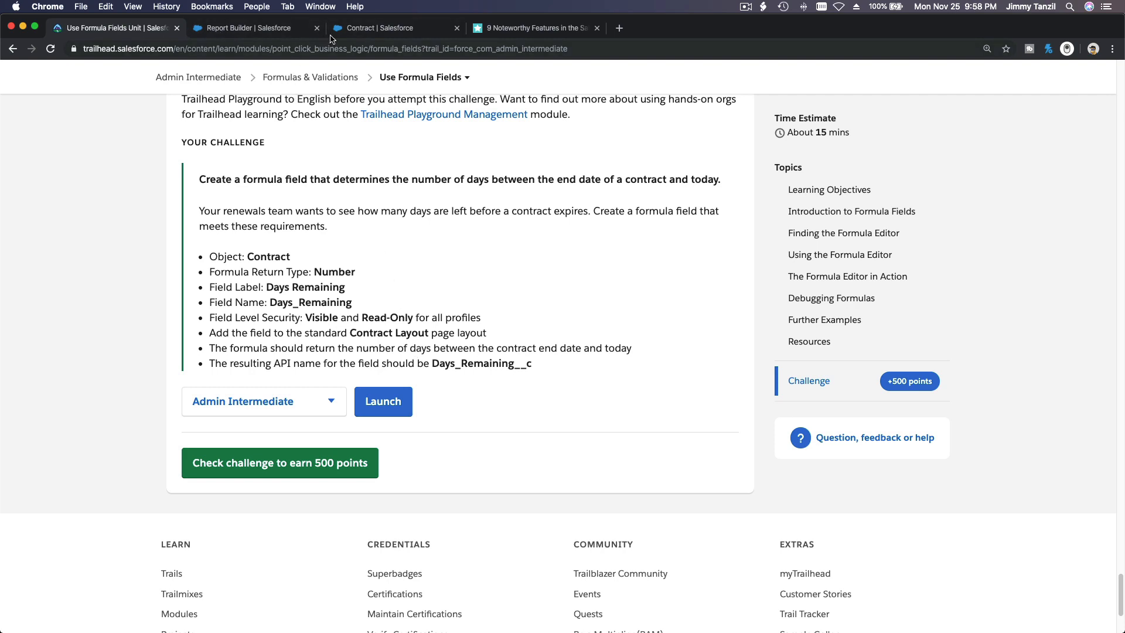
pyautogui.click(354, 30)
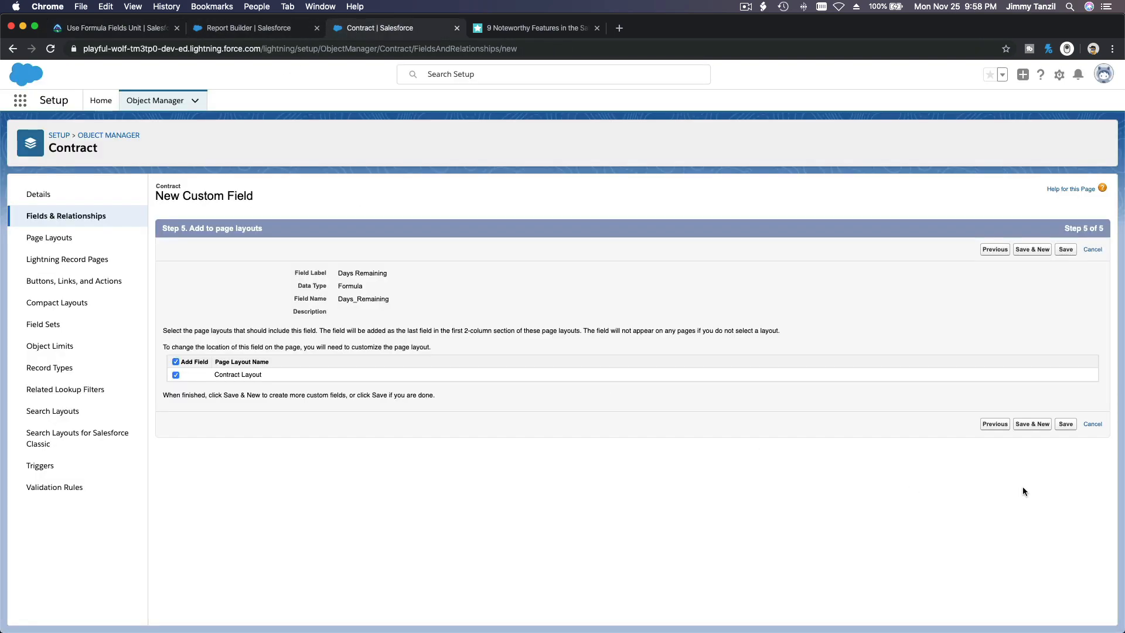
pyautogui.click(1065, 424)
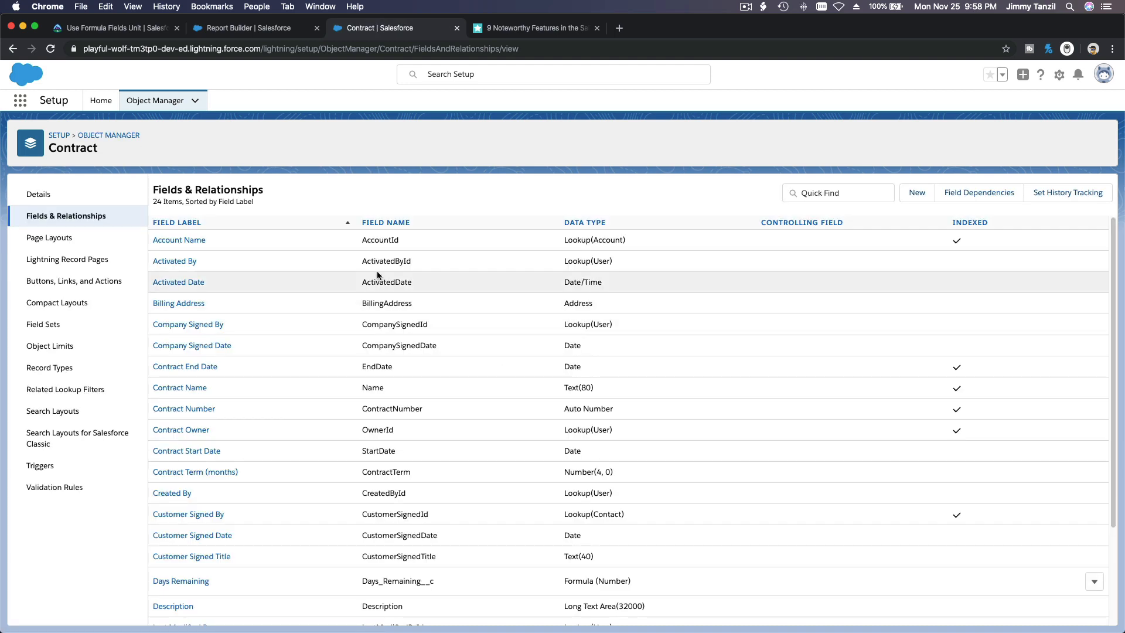
pyautogui.scroll(-3, 390, 304)
pyautogui.scroll(2, 378, 275)
pyautogui.scroll(2, 378, 275)
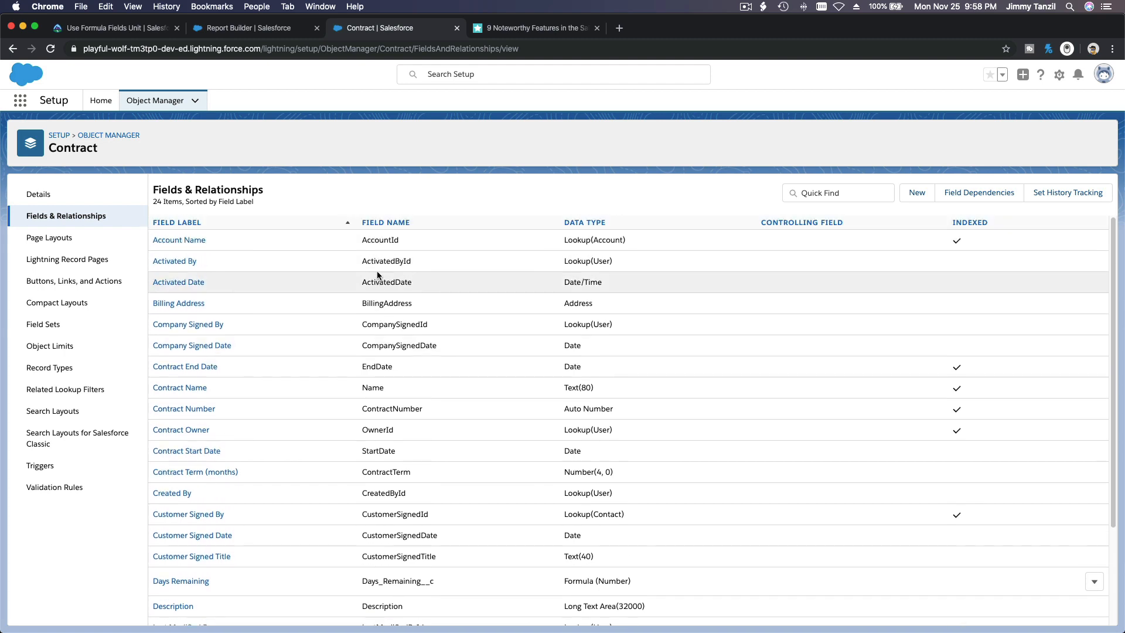
# Step: Search the App Launcher for Contract and open the Contracts list
pyautogui.click(20, 101)
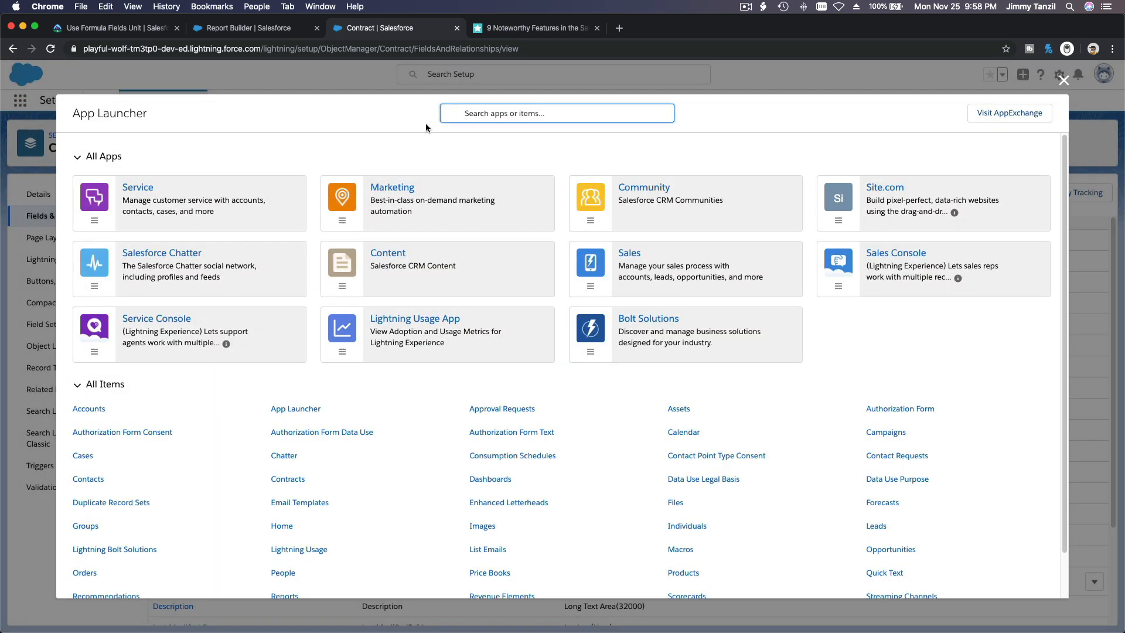
pyautogui.write('Contract')
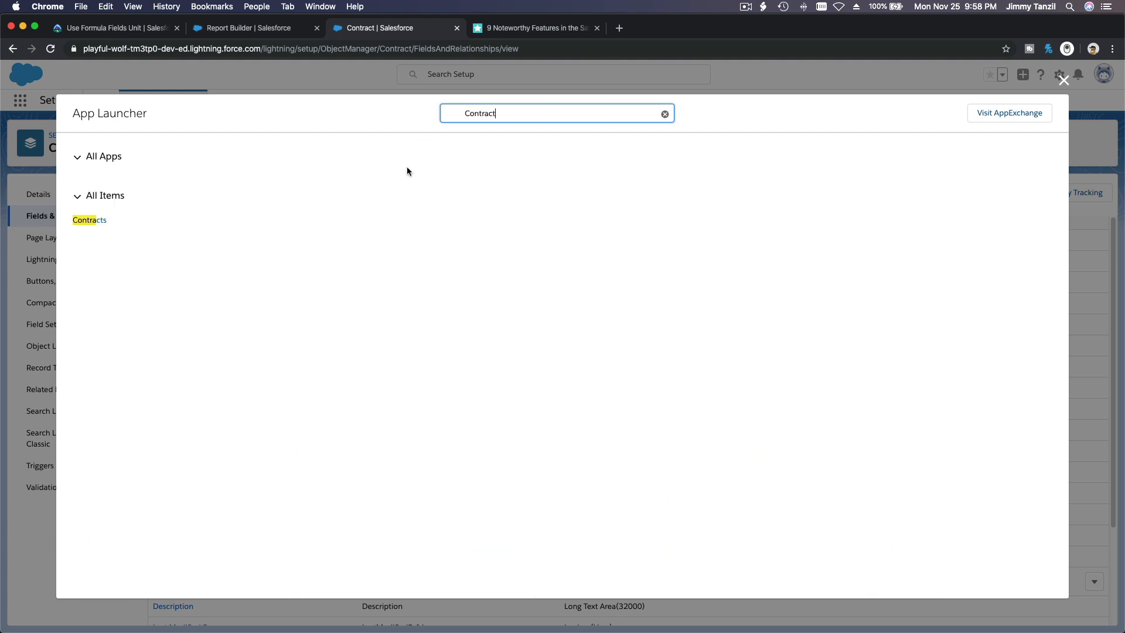
pyautogui.click(99, 222)
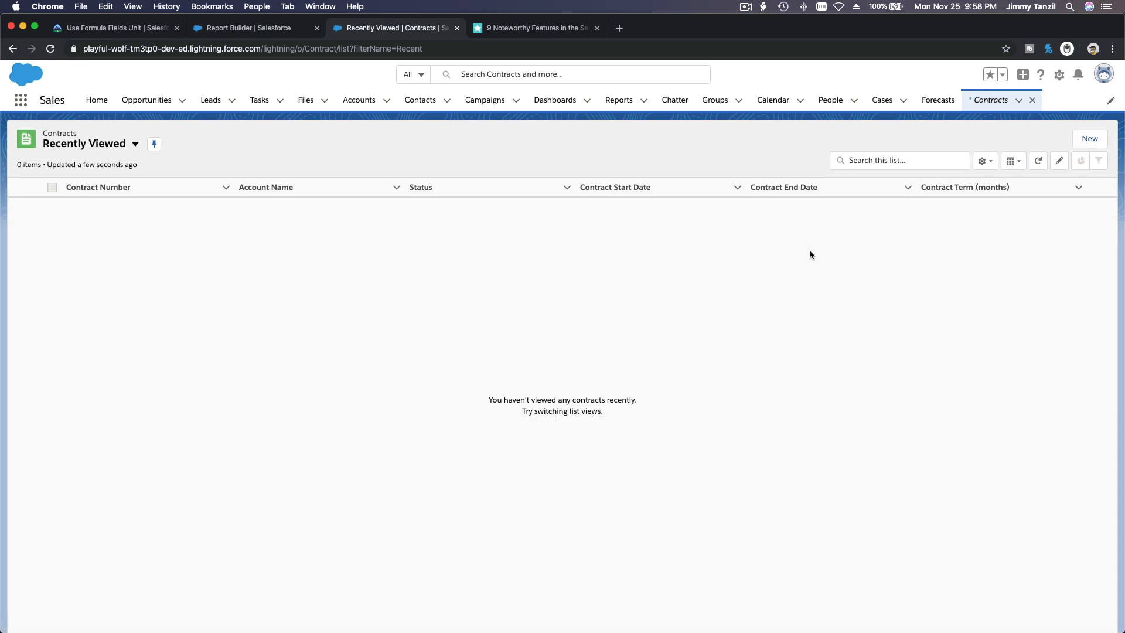
# Step: Start a new contract and choose Coaldale Swimming Pool as its account by searching for Pool
pyautogui.click(1088, 139)
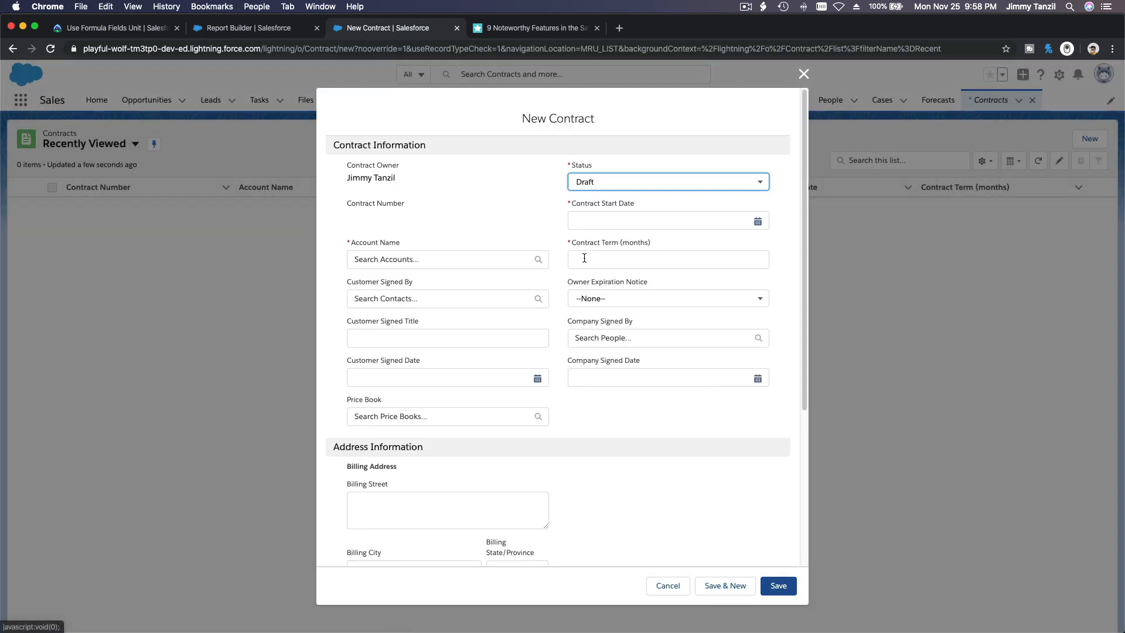
pyautogui.click(462, 259)
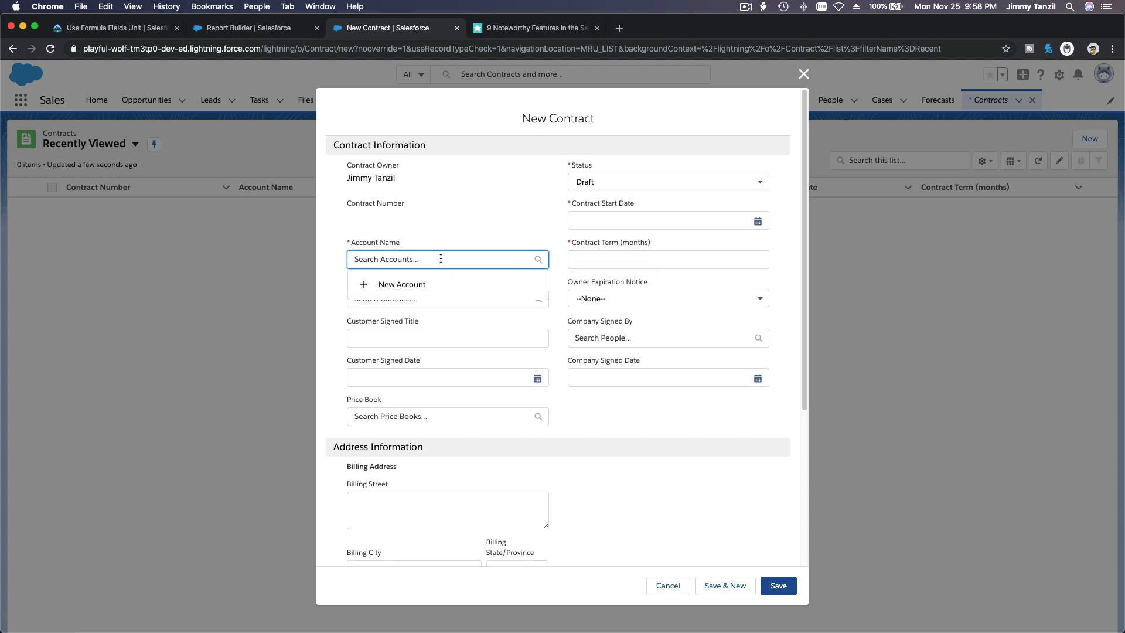
pyautogui.write('asf')
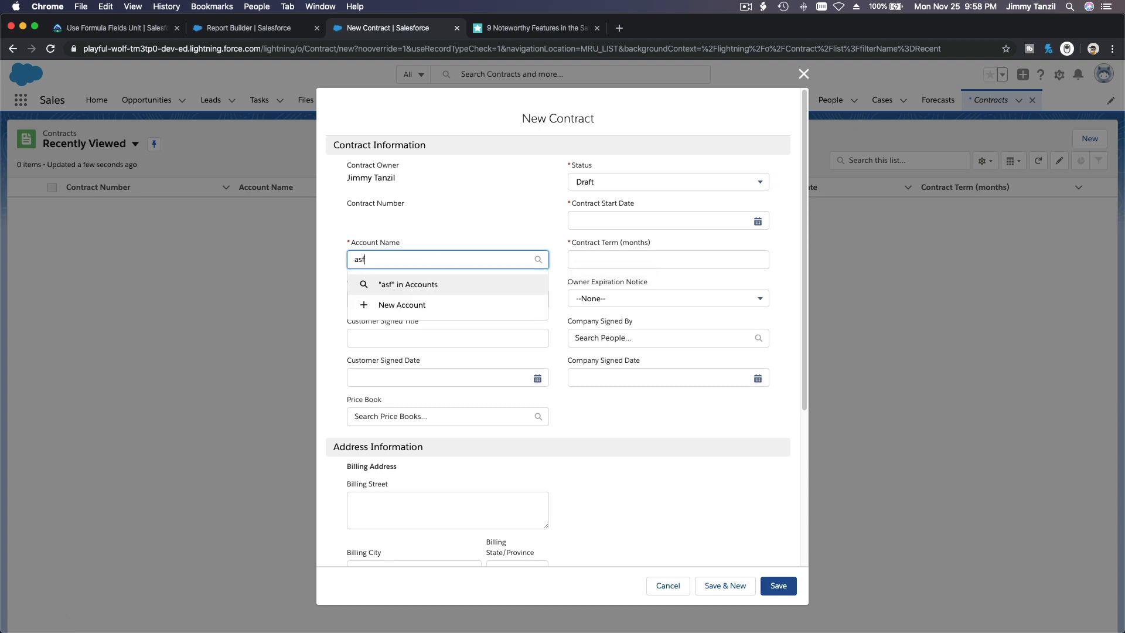
pyautogui.press('BackSpace')
pyautogui.press('BackSpace')
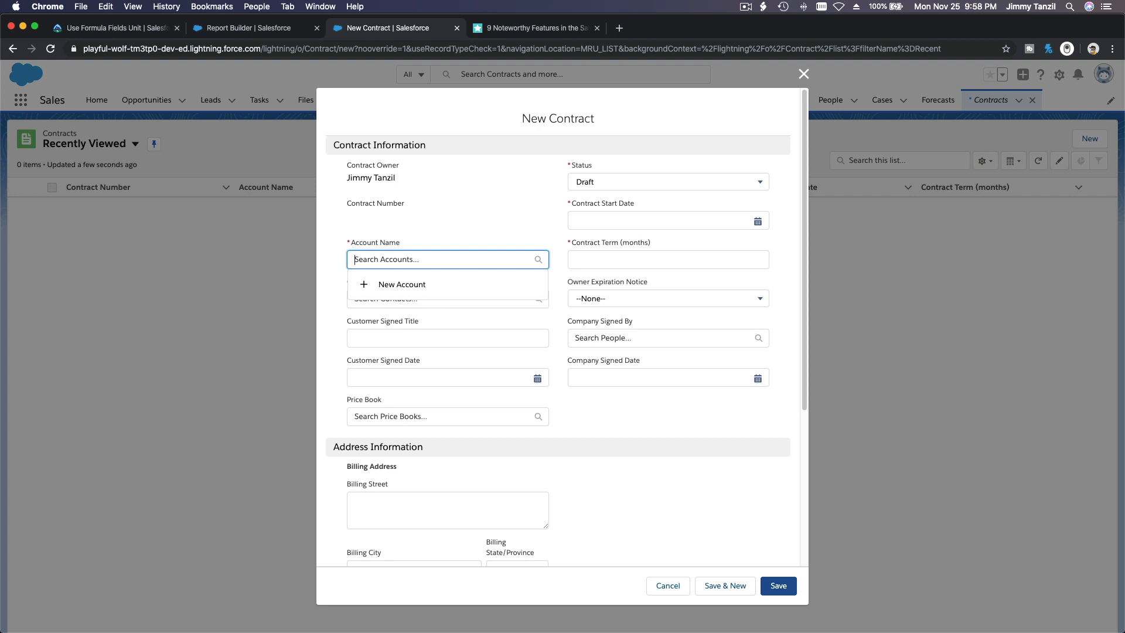
pyautogui.write('Pool')
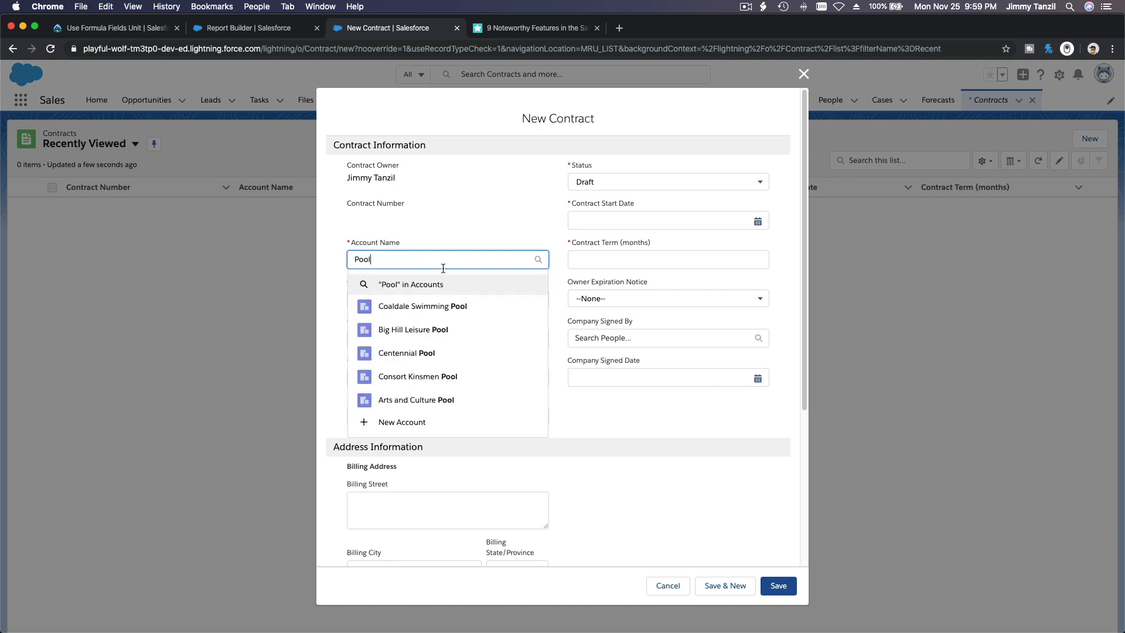
pyautogui.click(453, 305)
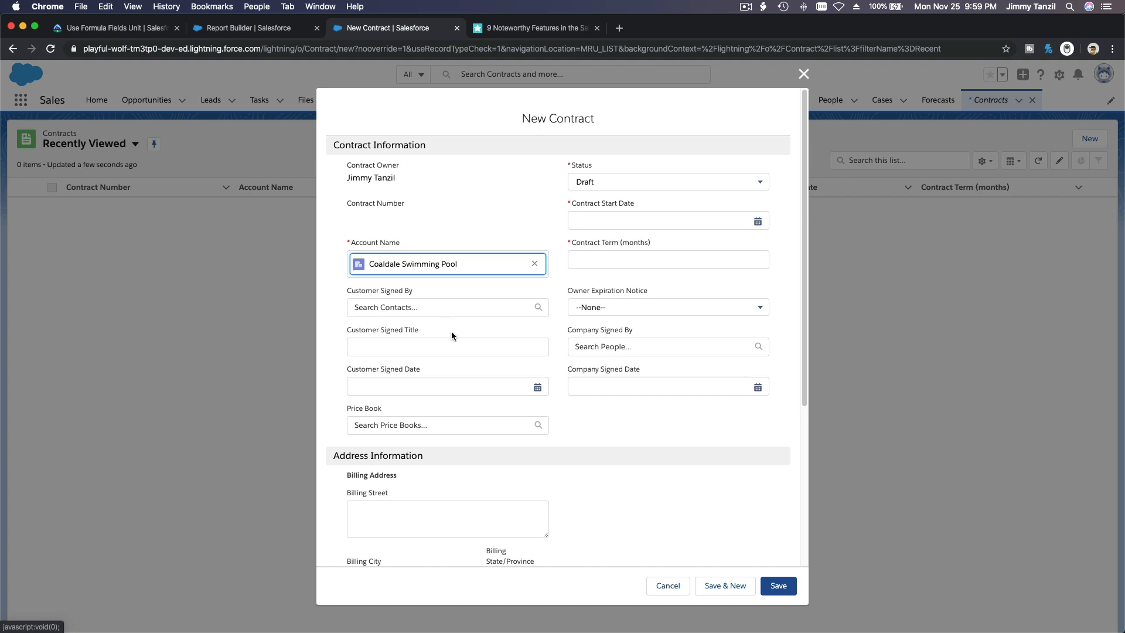
# Step: Set the new contract's start date to 2019-11-26 and its contract term to 2 months
pyautogui.click(606, 225)
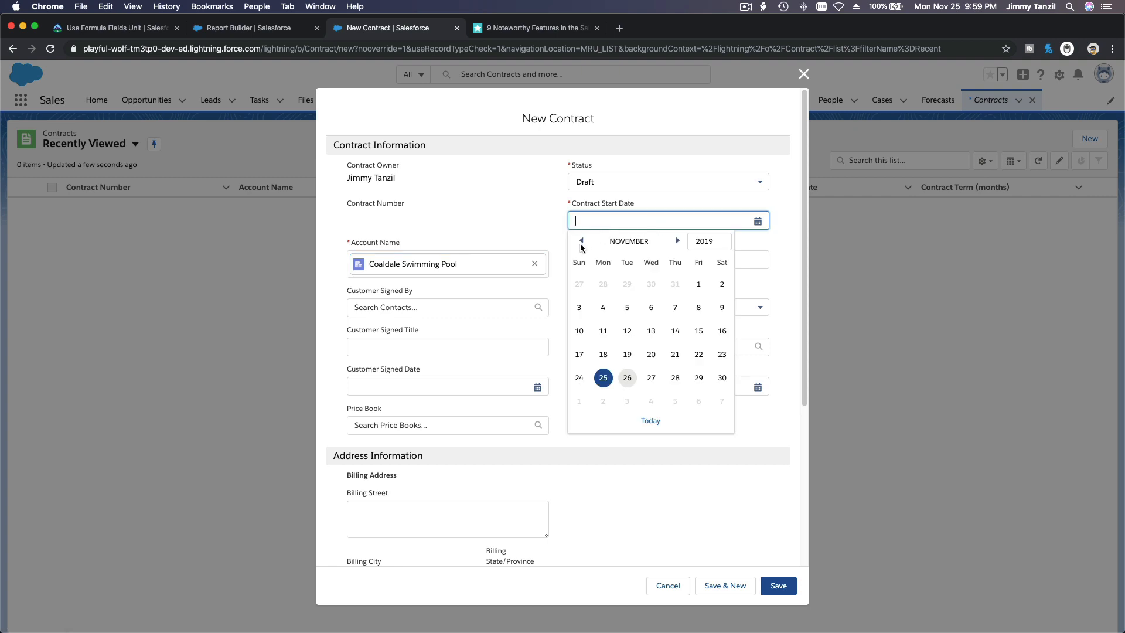
pyautogui.click(628, 378)
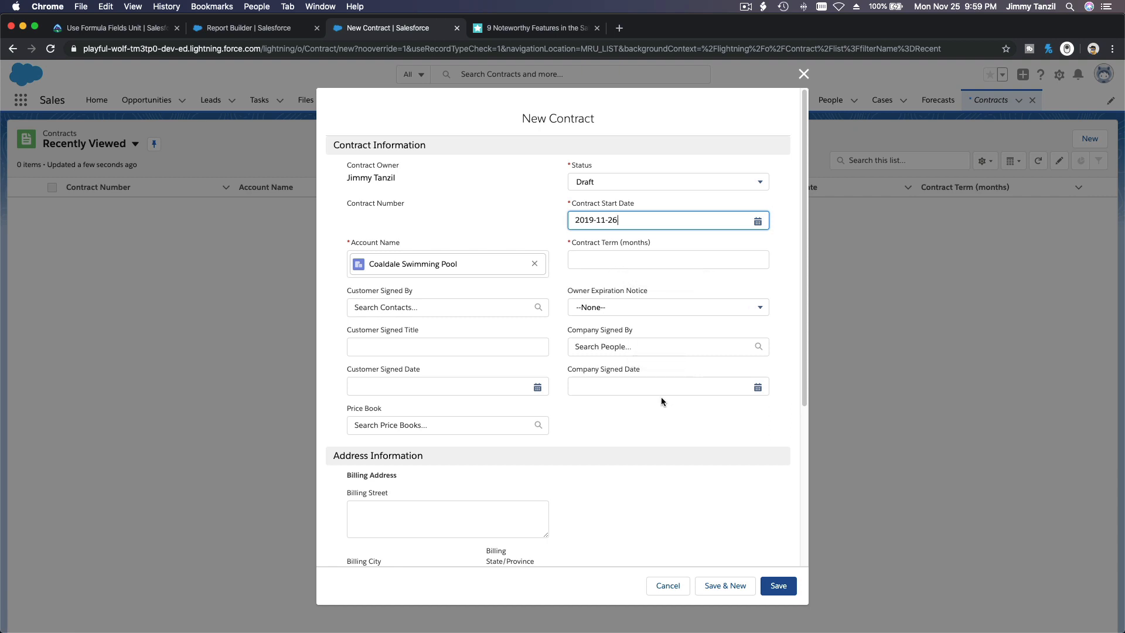
pyautogui.scroll(-5, 661, 397)
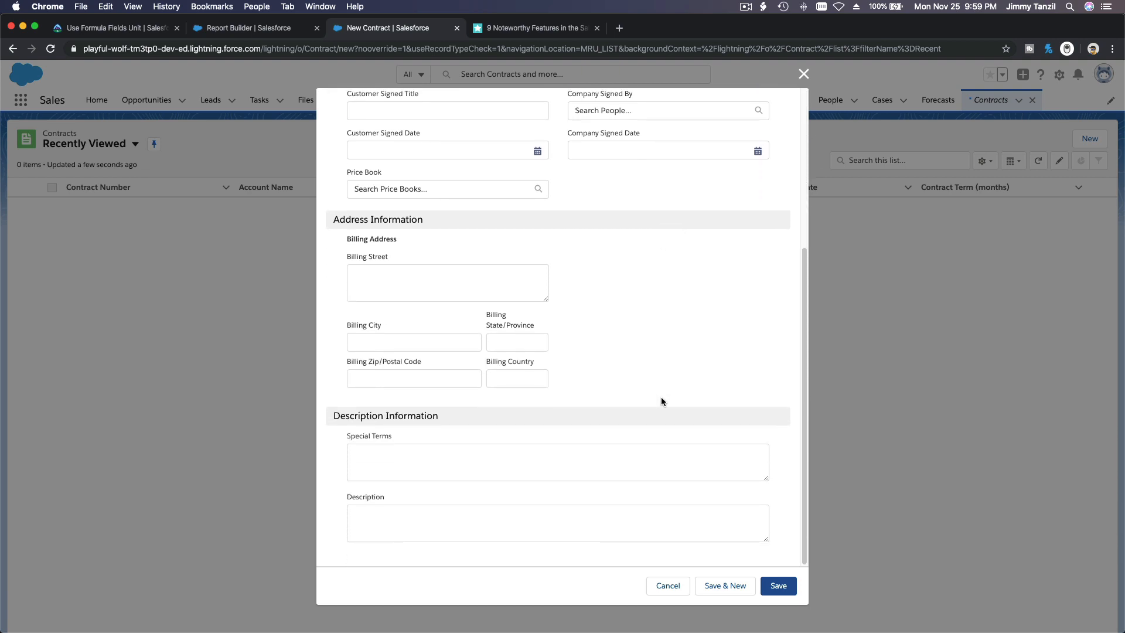
pyautogui.scroll(3, 661, 399)
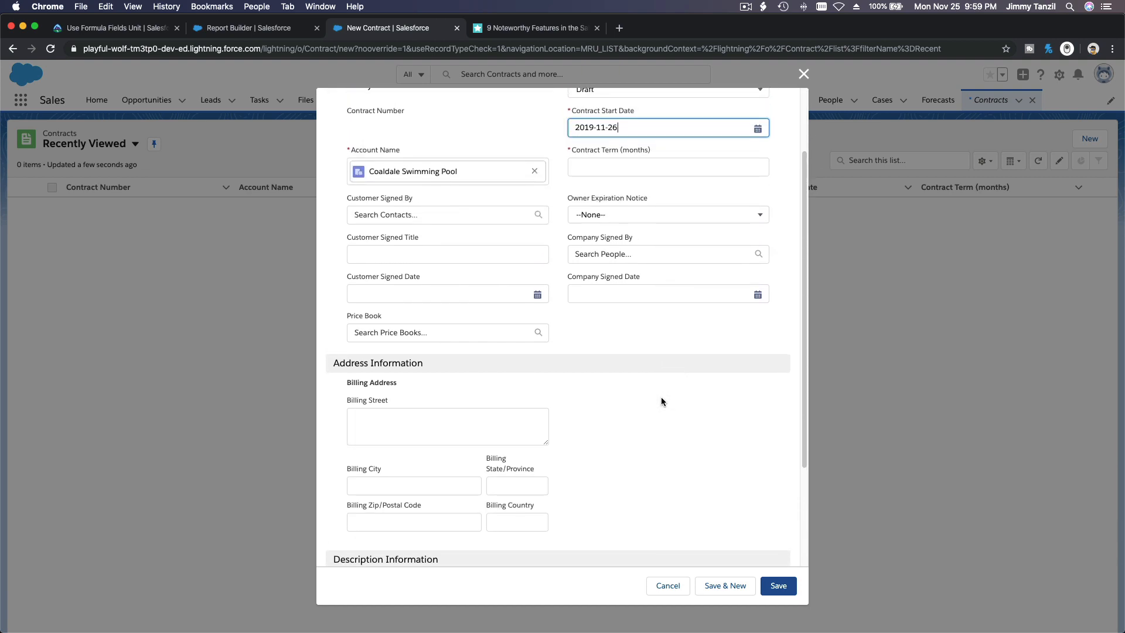
pyautogui.scroll(1, 661, 401)
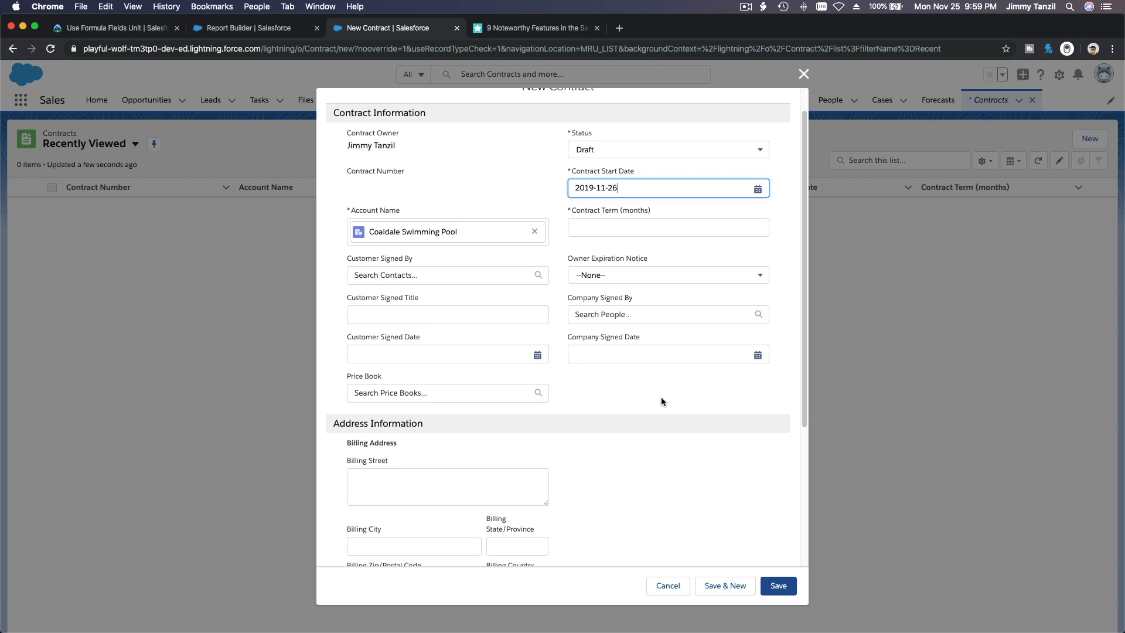
pyautogui.scroll(1, 660, 400)
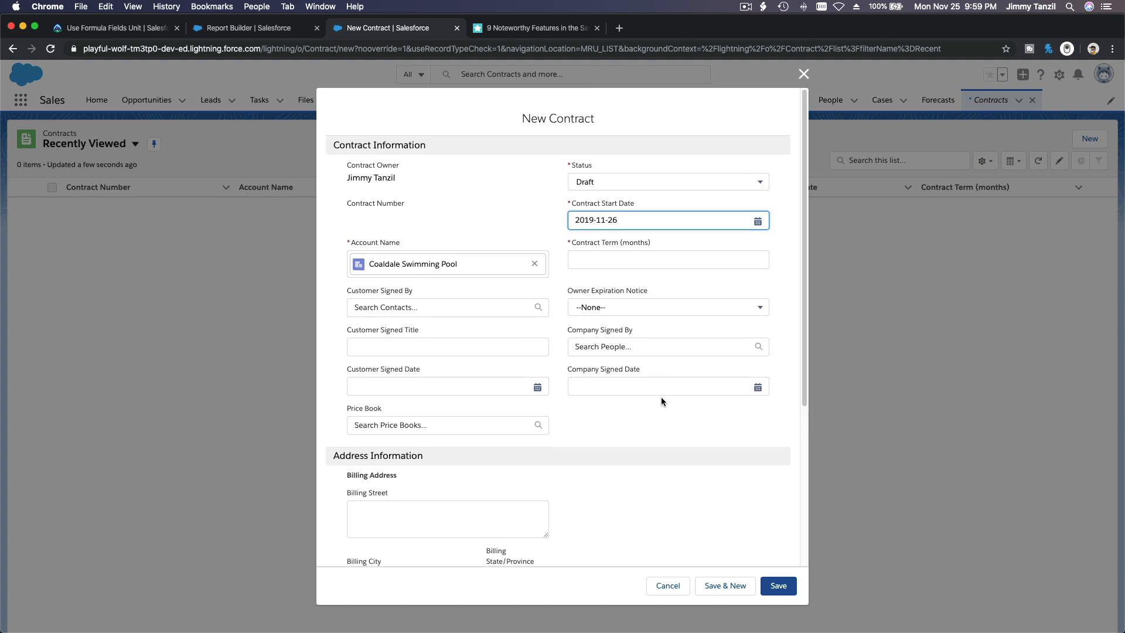
pyautogui.click(635, 265)
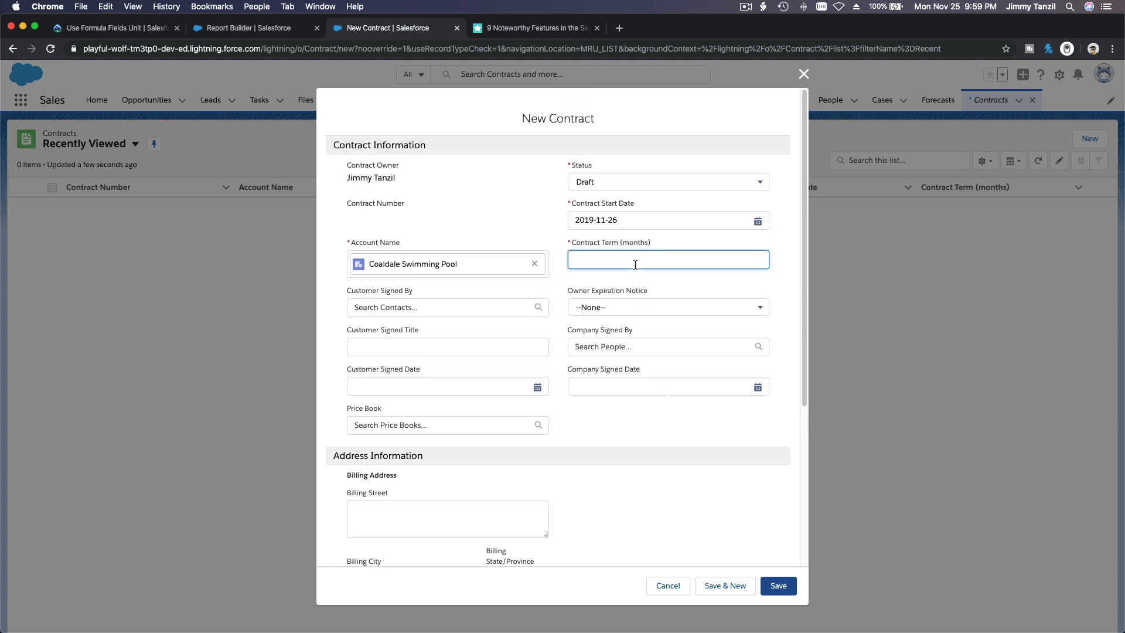
pyautogui.write('2')
pyautogui.click(685, 466)
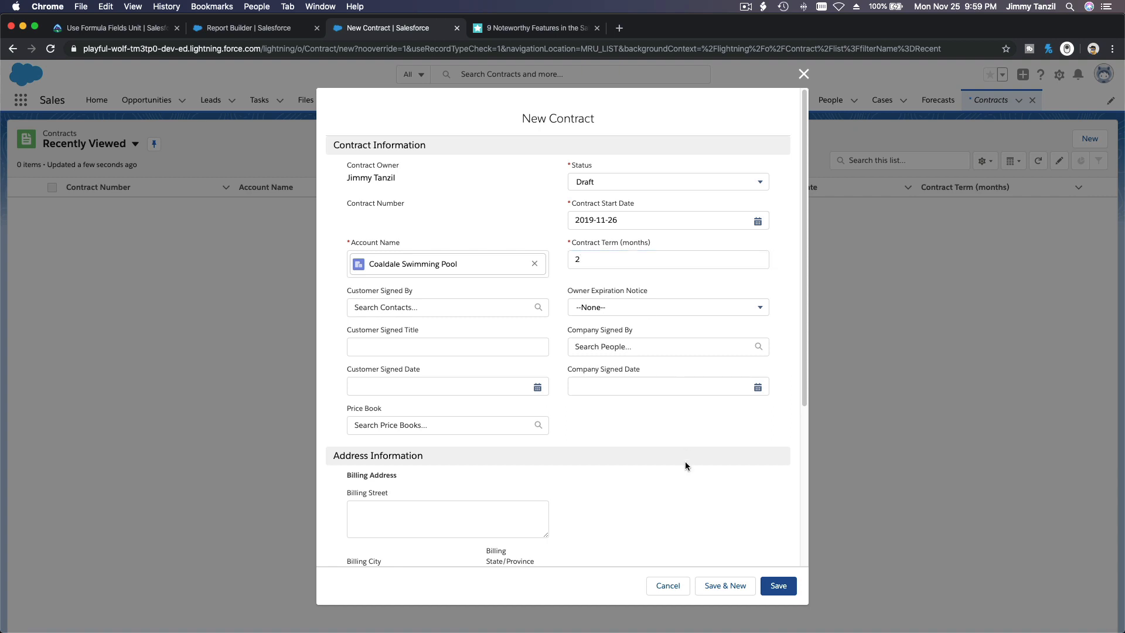
pyautogui.scroll(-1, 685, 466)
pyautogui.scroll(-5, 685, 462)
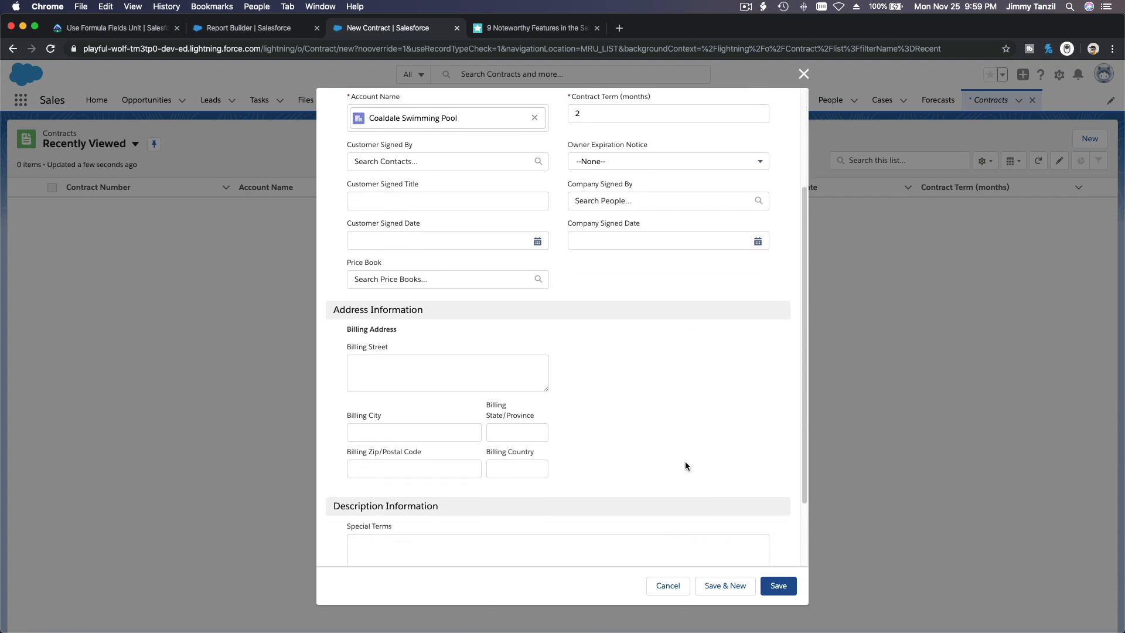
# Step: Save the new contract and examine the Days Remaining field in the record's details
pyautogui.click(779, 583)
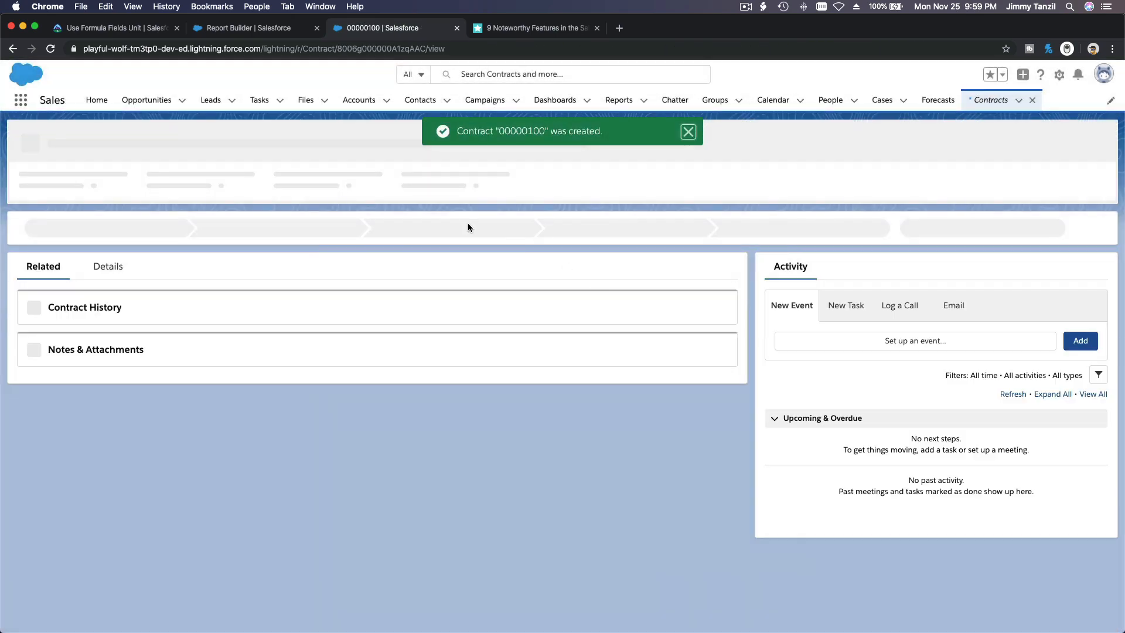
pyautogui.click(115, 271)
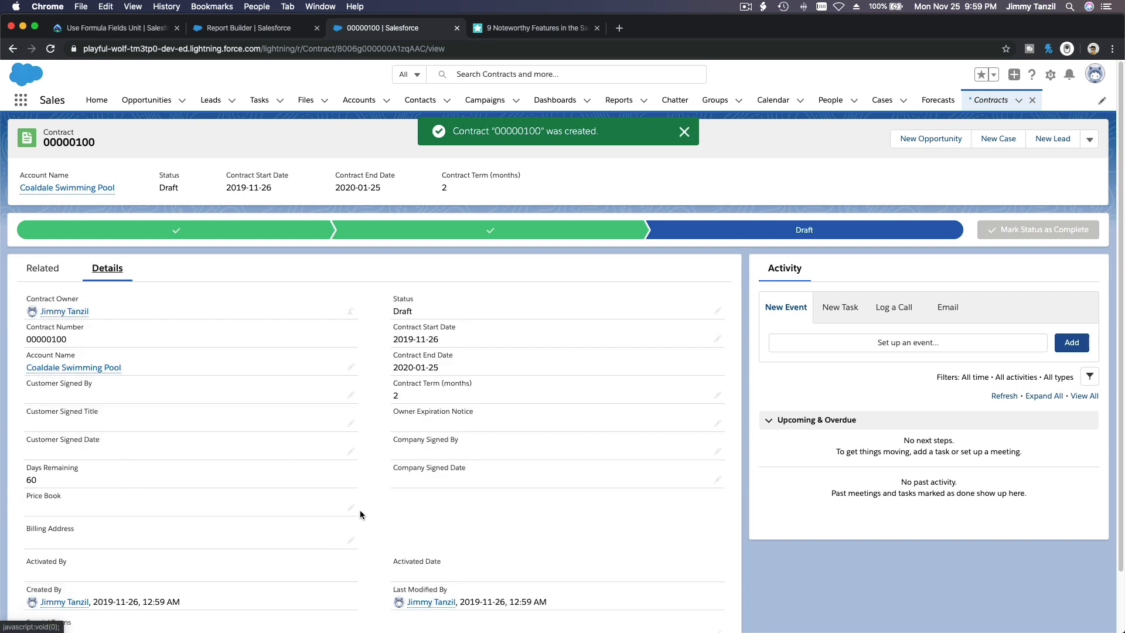
pyautogui.scroll(-2, 82, 421)
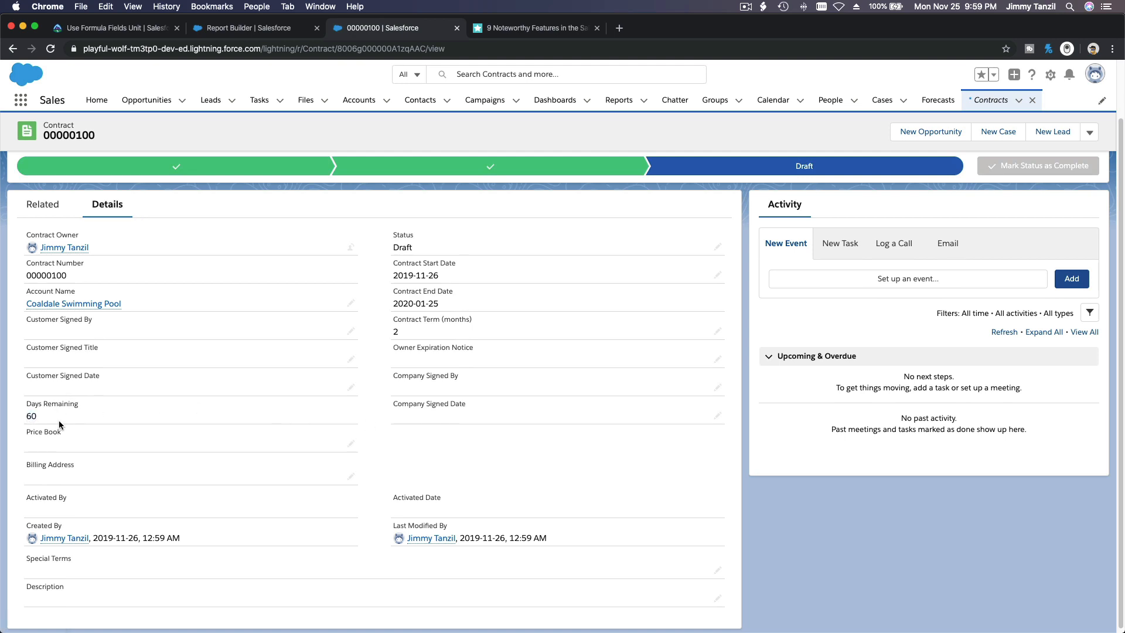
pyautogui.moveTo(47, 421); pyautogui.dragTo(23, 401)
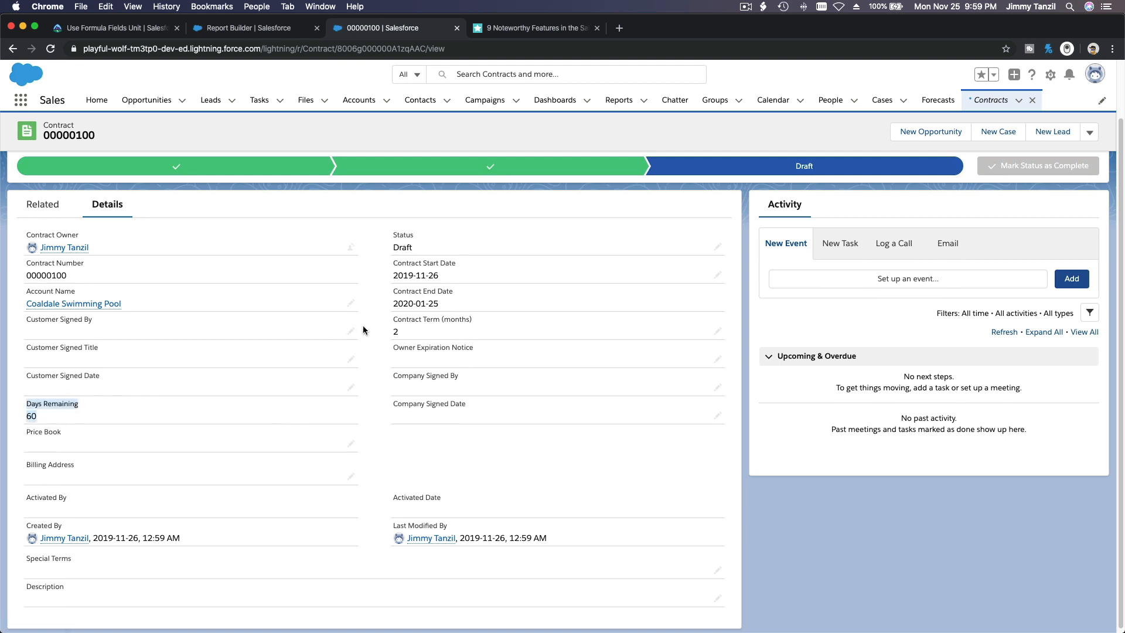
# Step: Return to Trailhead's Use Formula Fields unit and submit the challenge for checking to earn 500 points
pyautogui.click(128, 32)
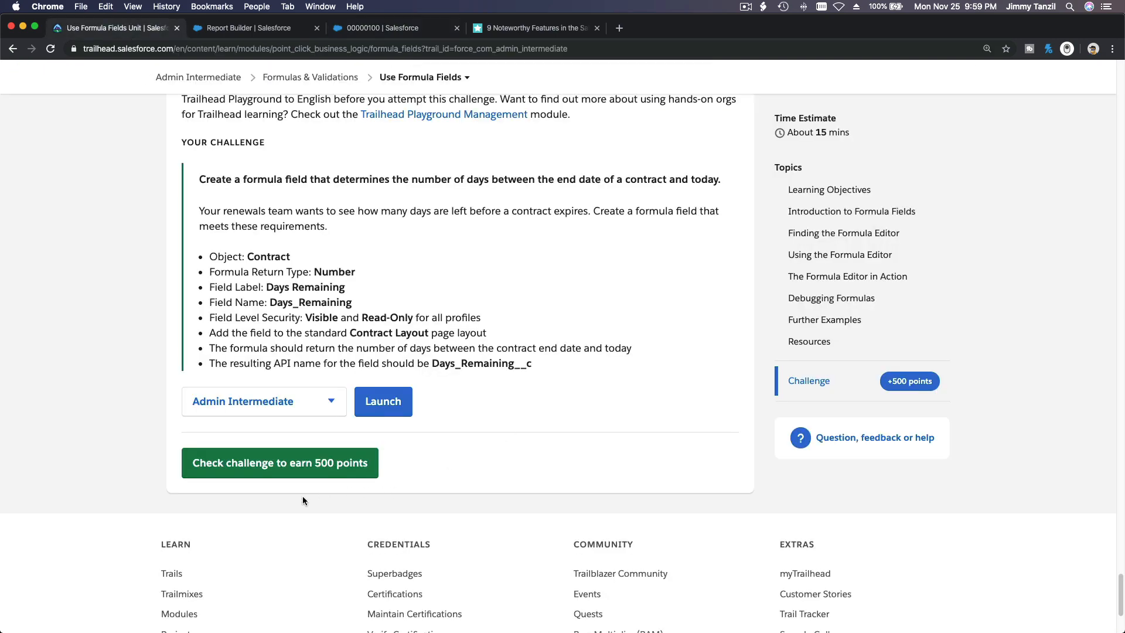
pyautogui.click(303, 475)
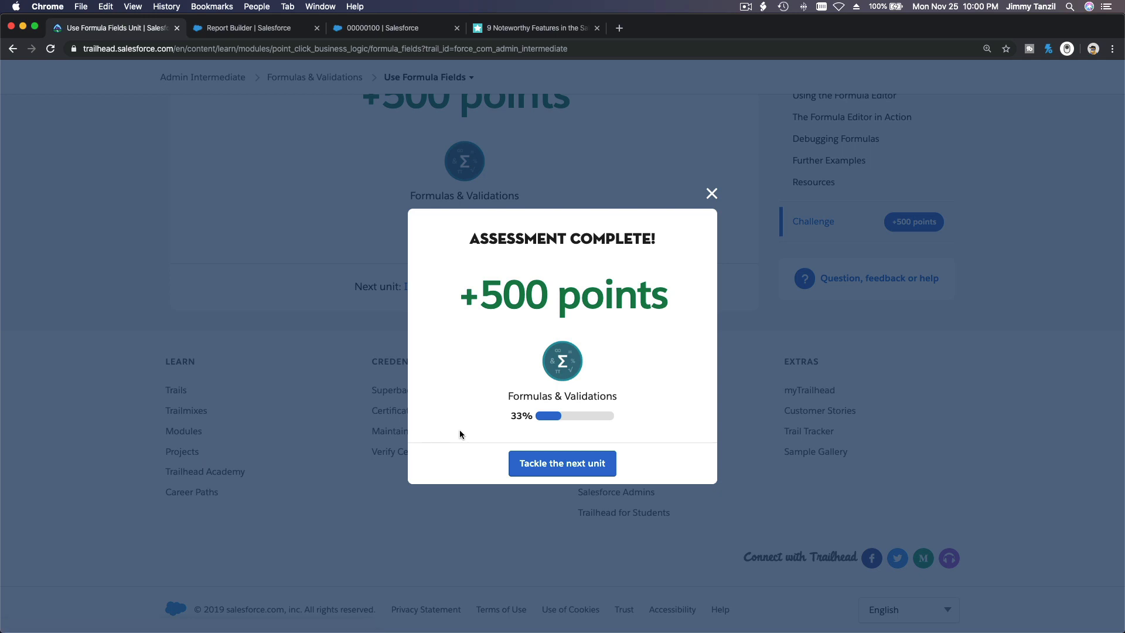
pyautogui.click(745, 7)
pyautogui.click(751, 31)
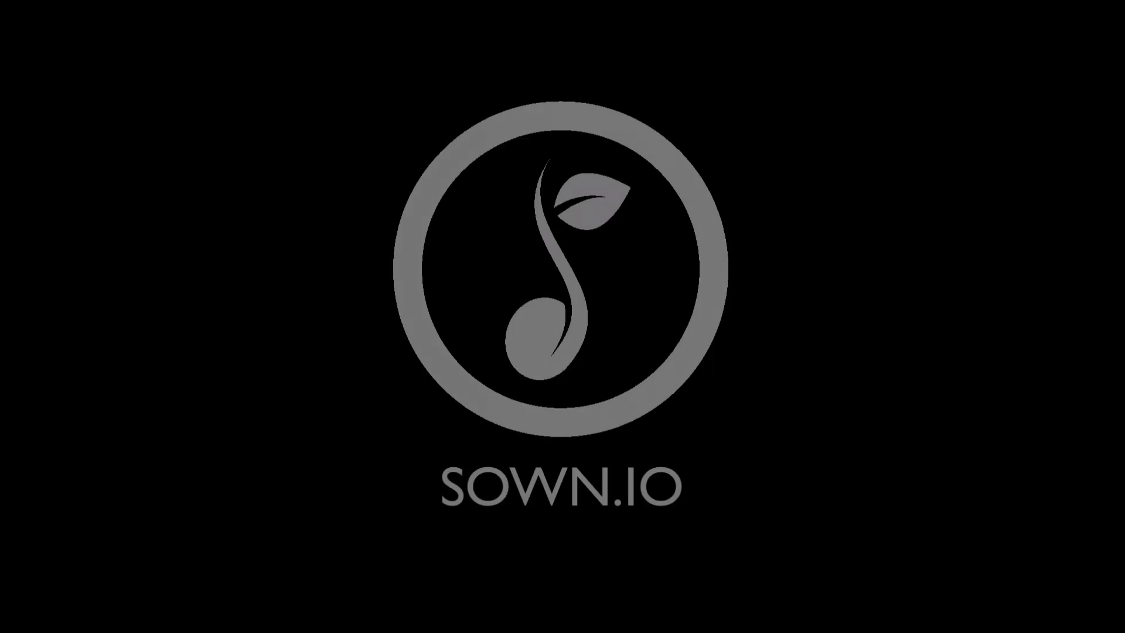